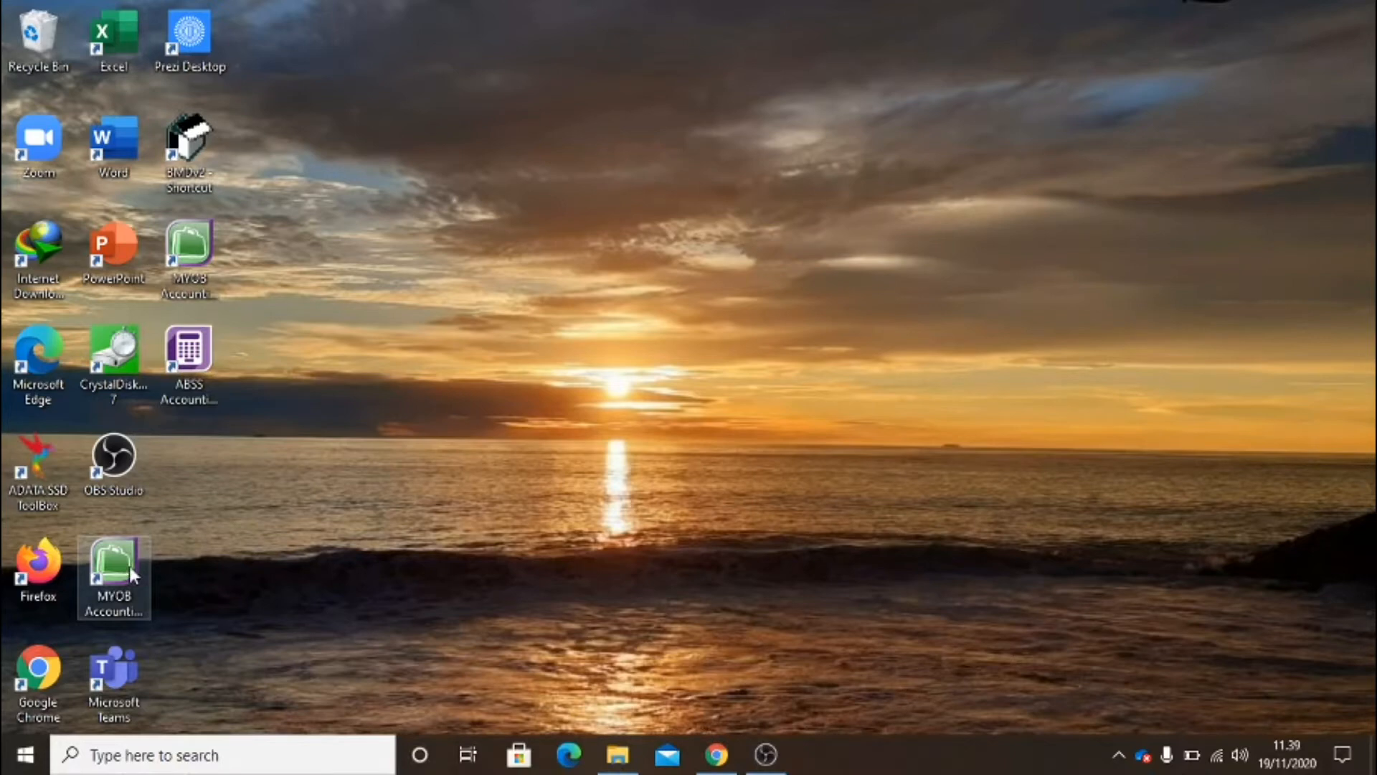
Start MYOB Accounting and open the existing company file PT ADI JAYA.myo
double_click(131, 572)
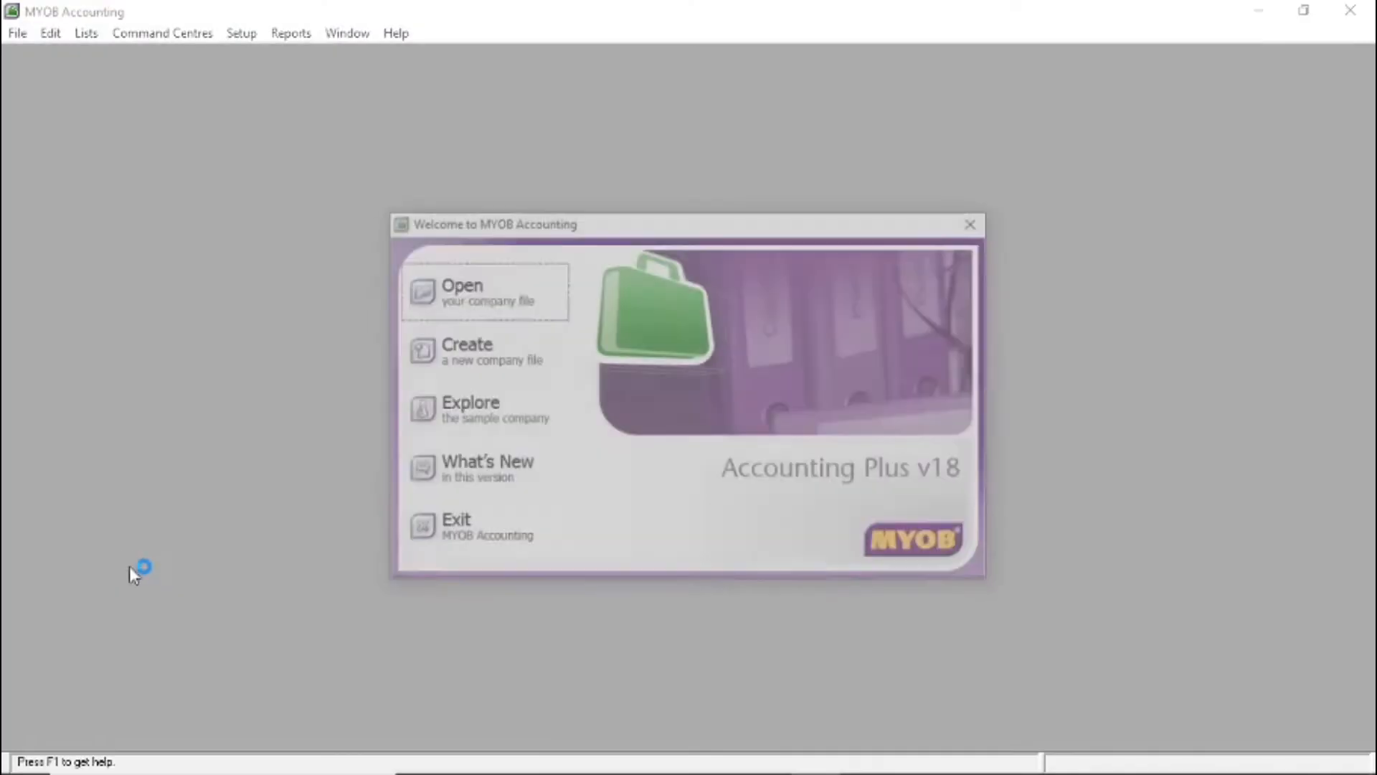
left_click(459, 301)
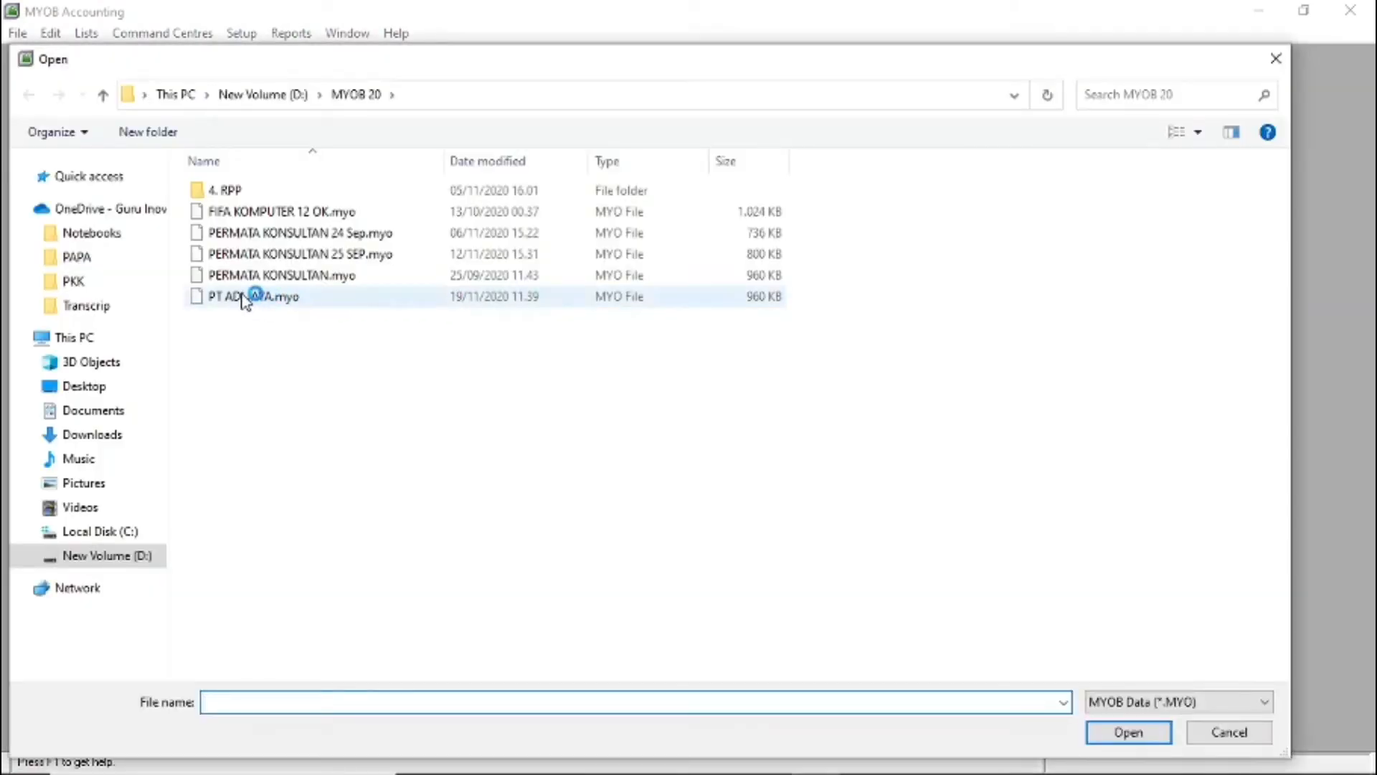
left_click(243, 296)
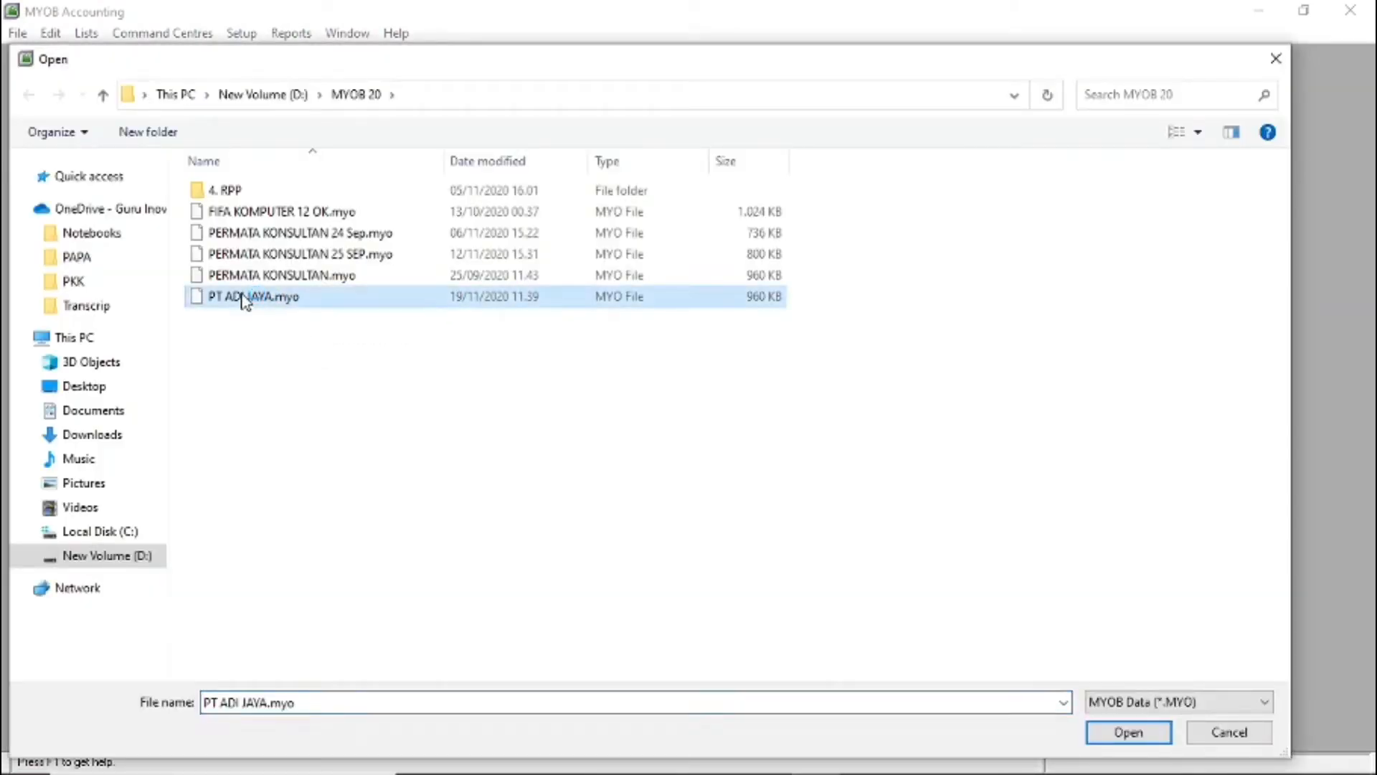
double_click(243, 297)
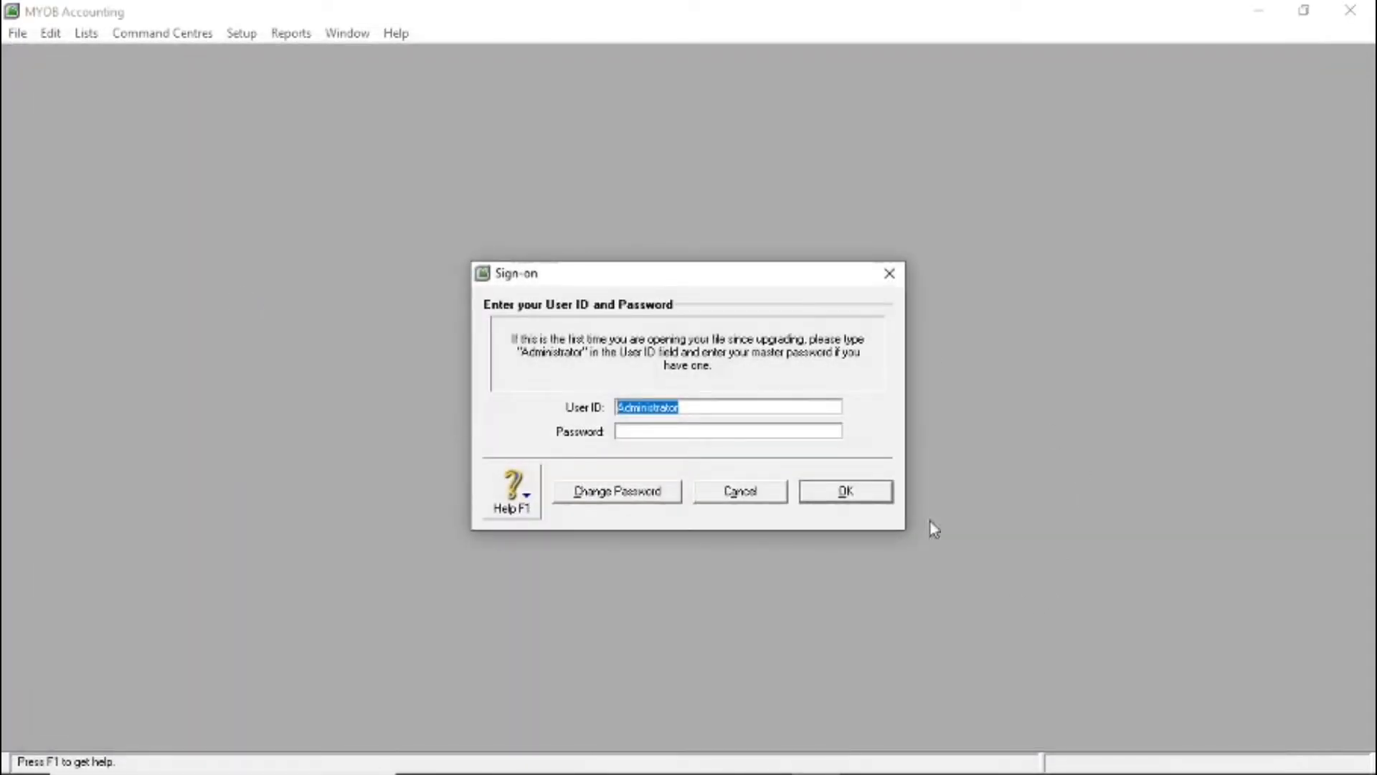
Sign on as Administrator, skipping data verification, and maximize the Command Centre
left_click(864, 498)
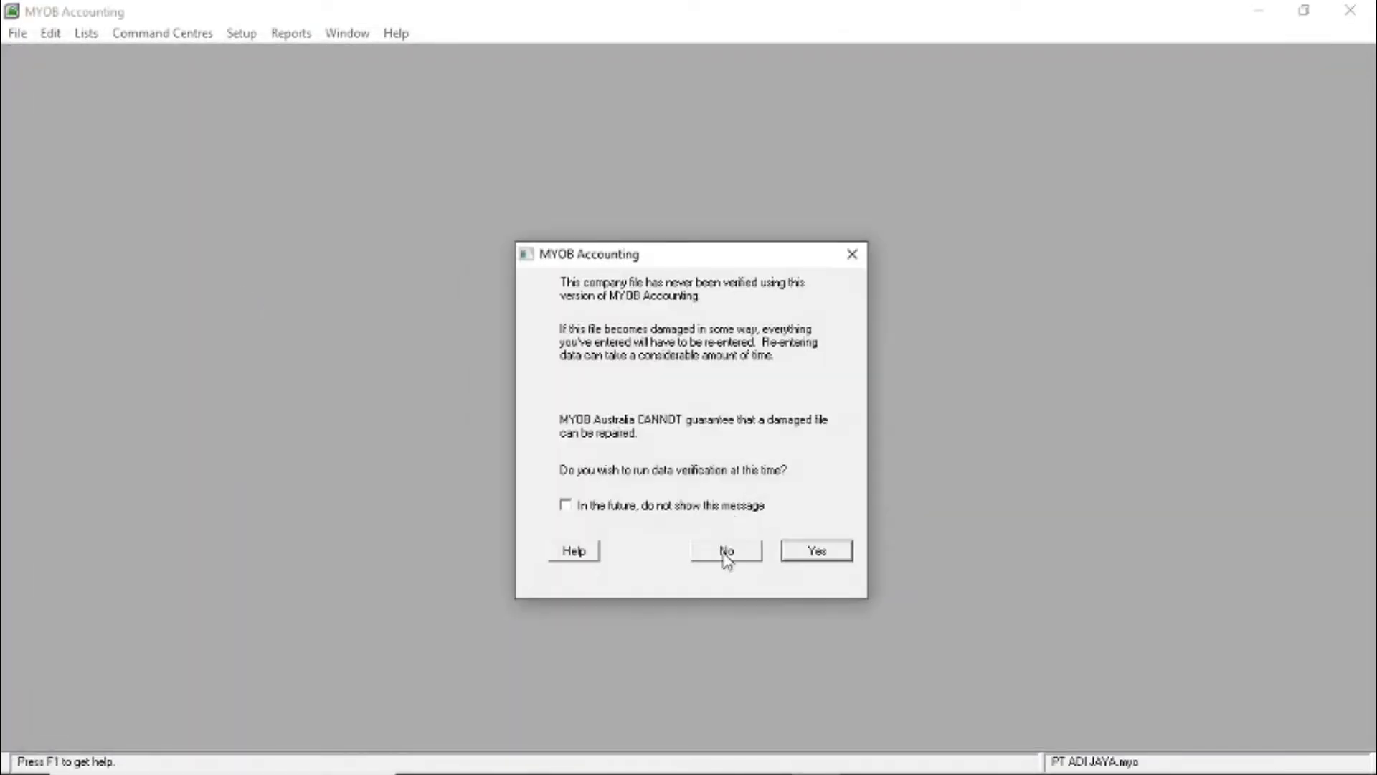
left_click(725, 554)
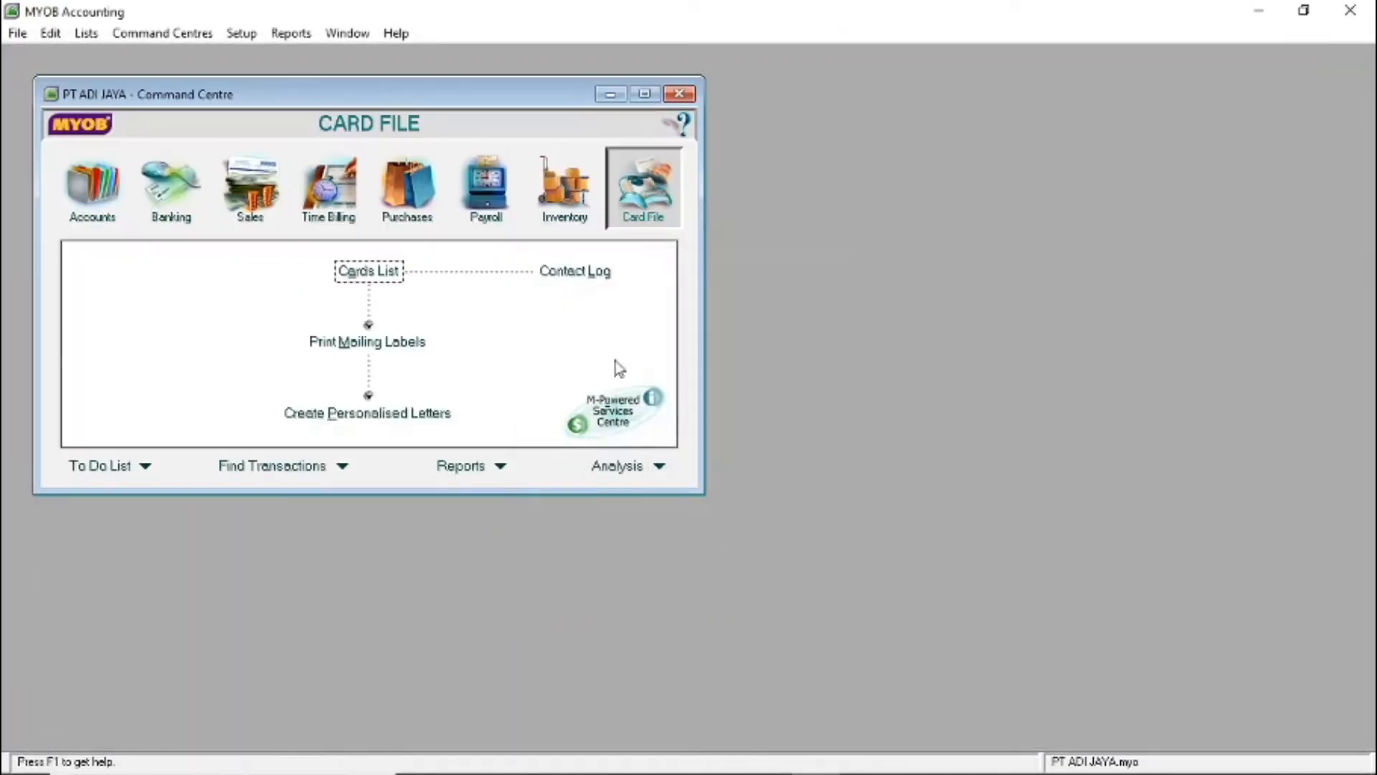
left_click(643, 94)
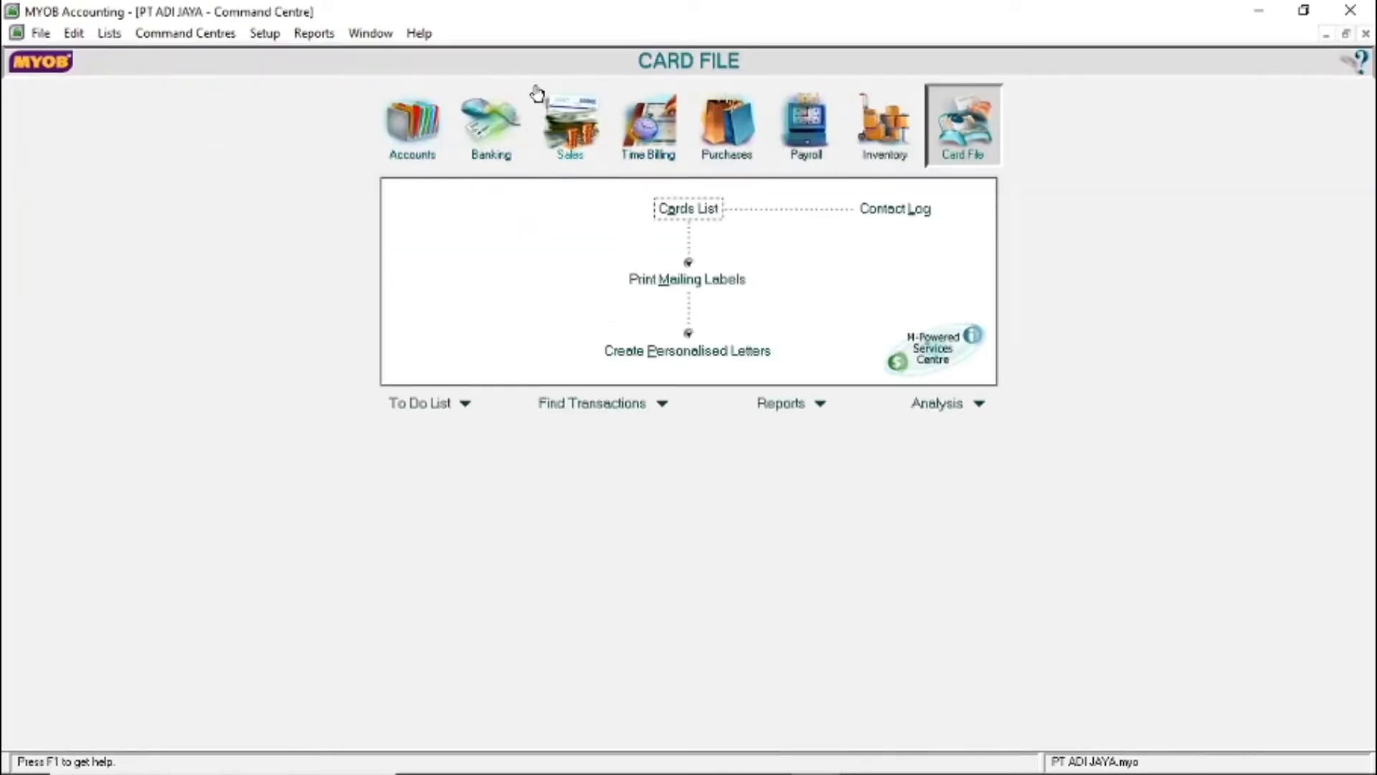
Open the Transaction Journal from the Accounts command centre and set its start date to 01/01/2012
left_click(414, 129)
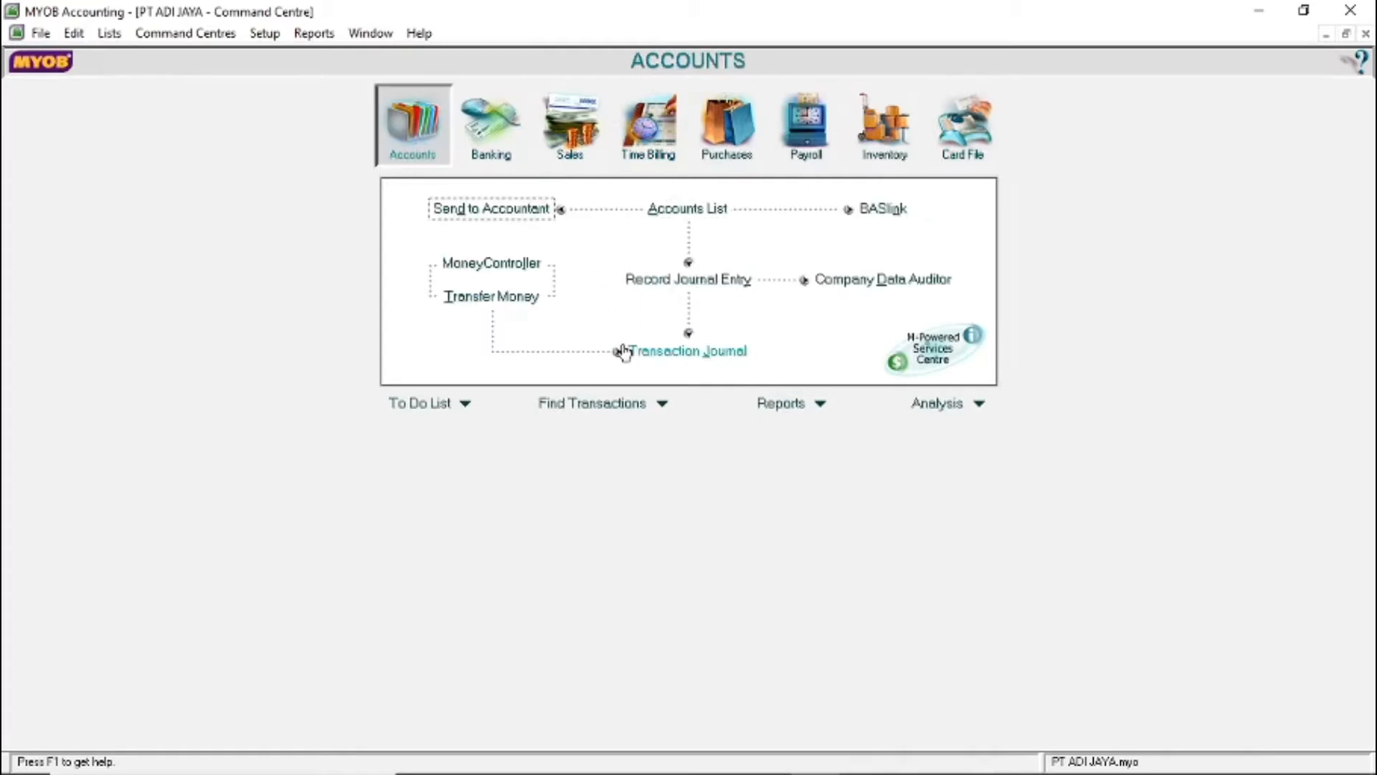
left_click(641, 360)
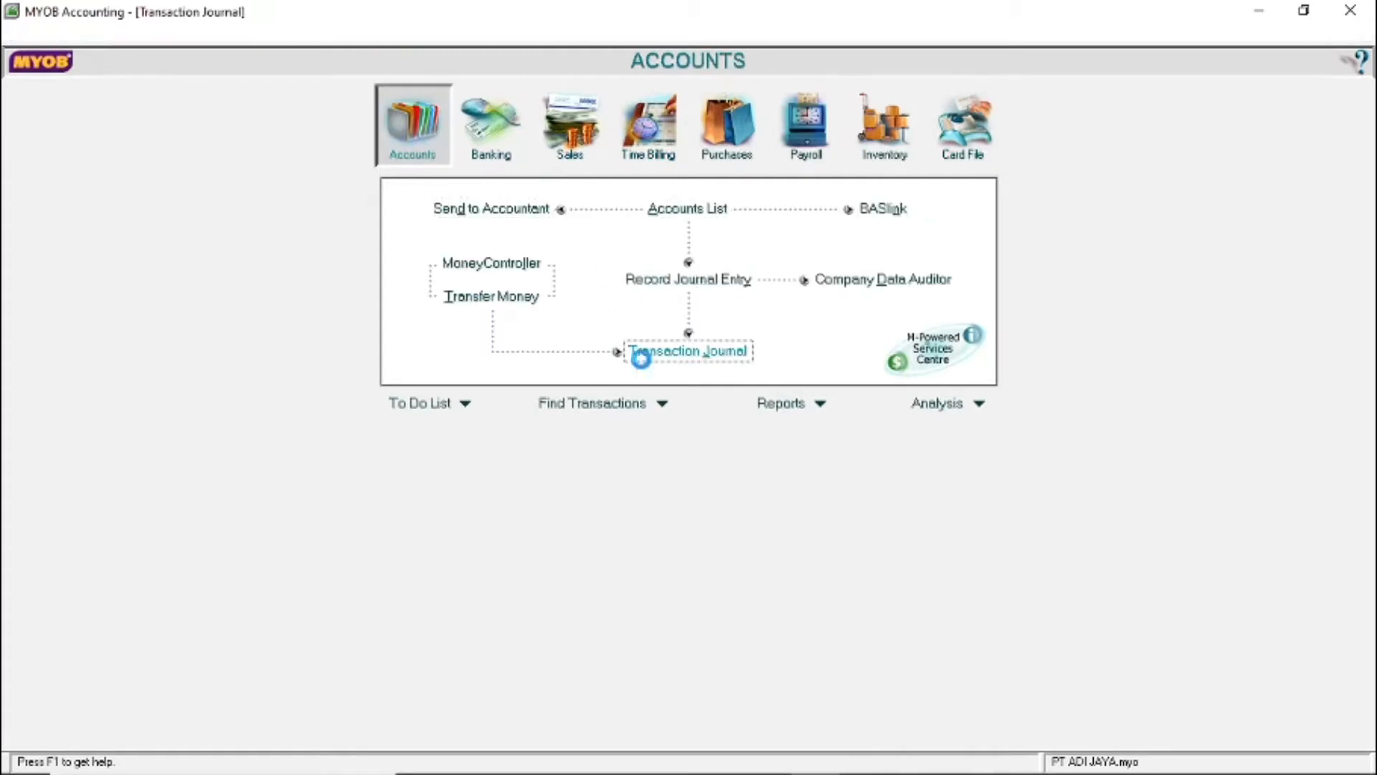
left_click(170, 86)
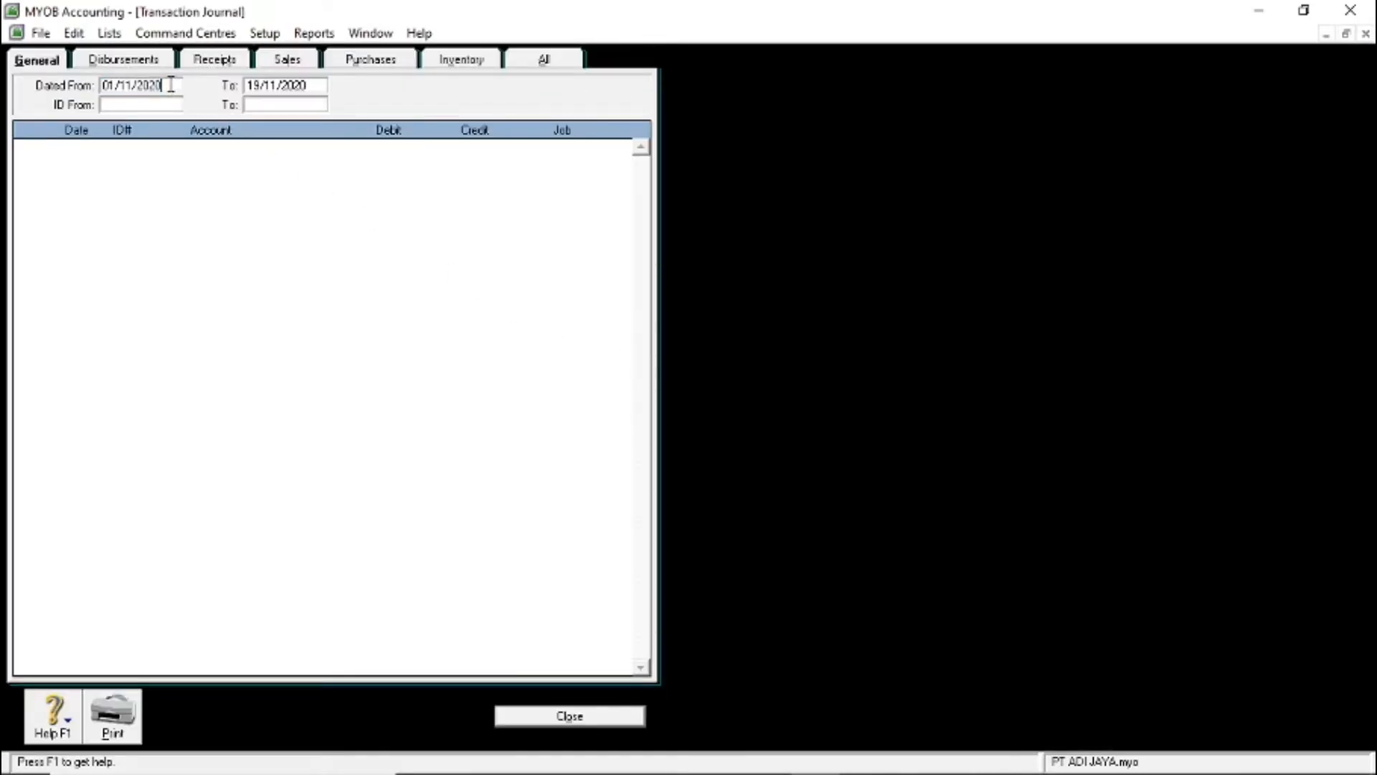
key("BackSpace")
key("BackSpace")
key("BackSpace")
key("BackSpace")
key("BackSpace")
key("BackSpace")
key("BackSpace")
key("BackSpace")
key("BackSpace")
key("BackSpace")
type("1/01/2012")
key("Tab")
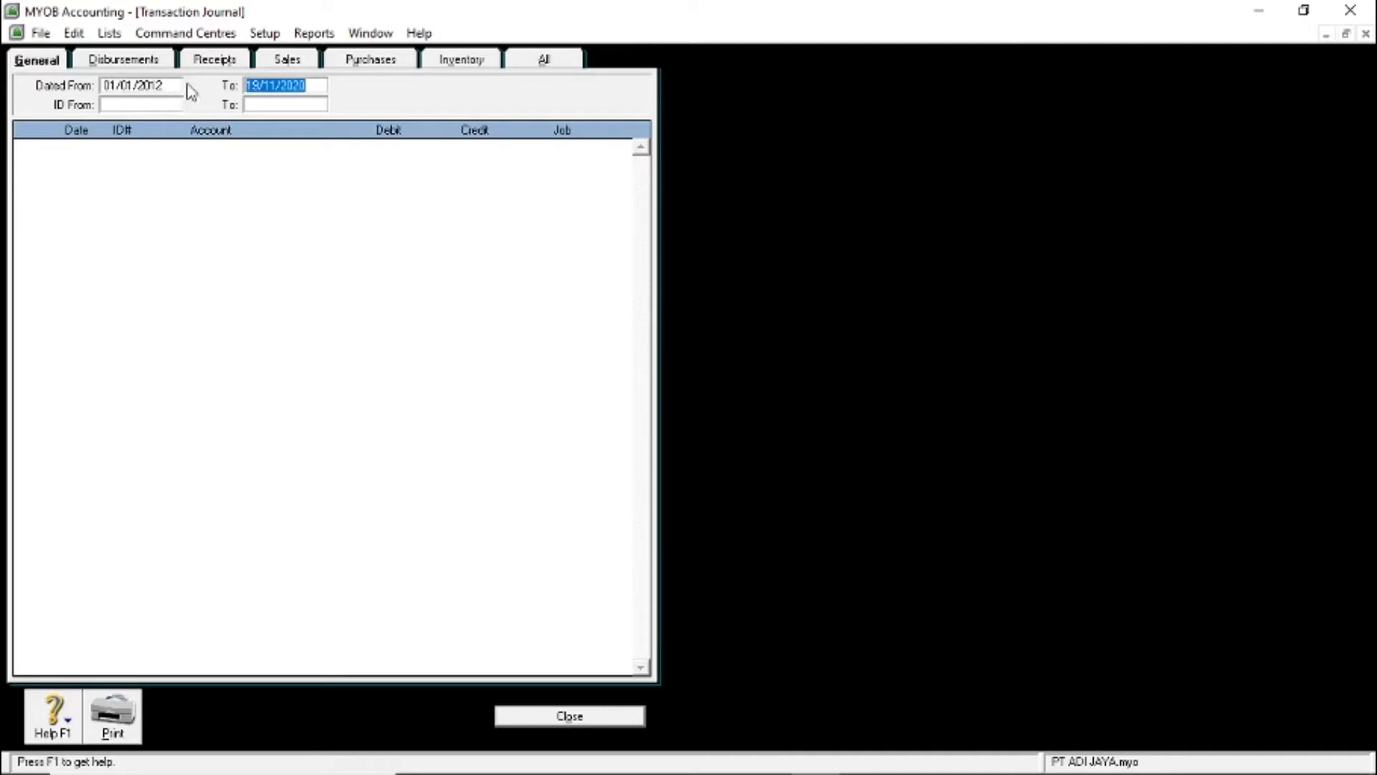
Review the sales, purchases and inventory entries in the Transaction Journal, then close it
left_click(293, 56)
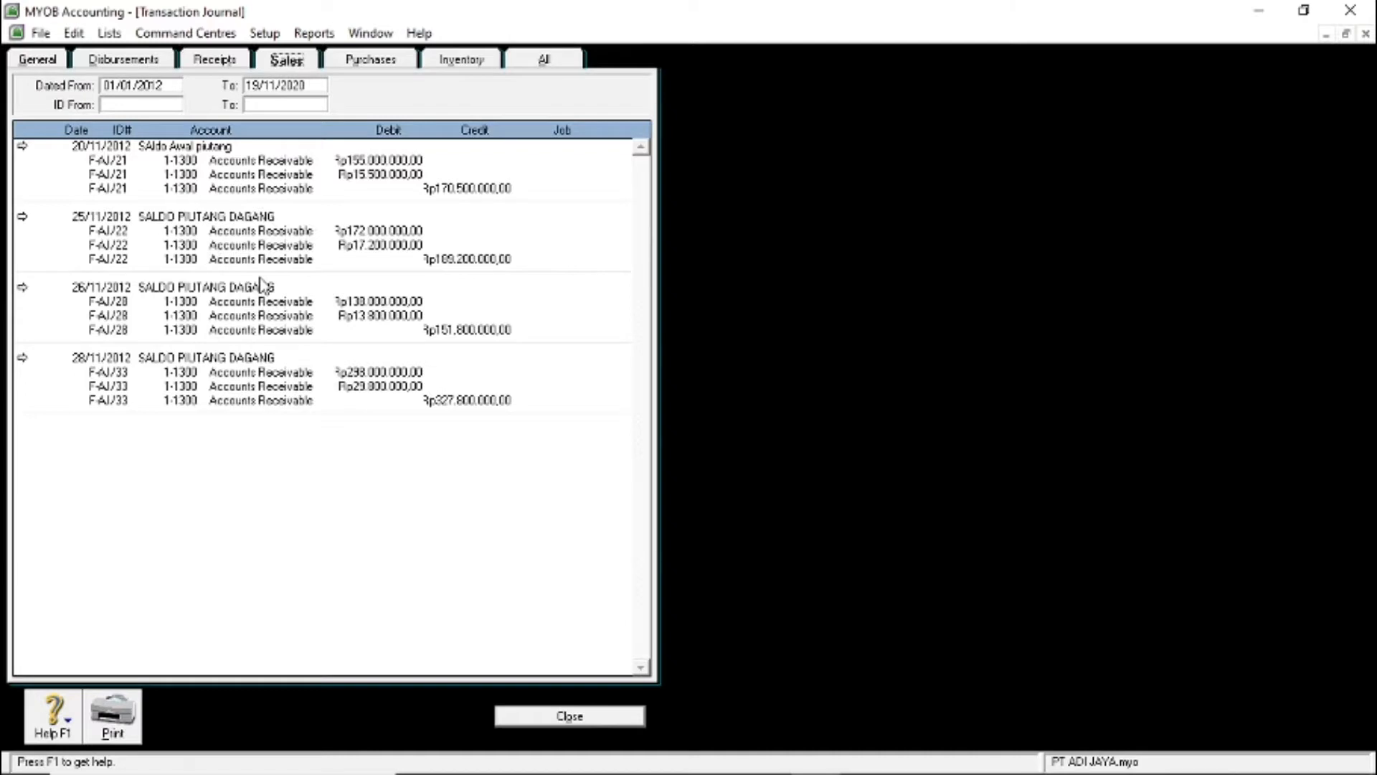
left_click(370, 59)
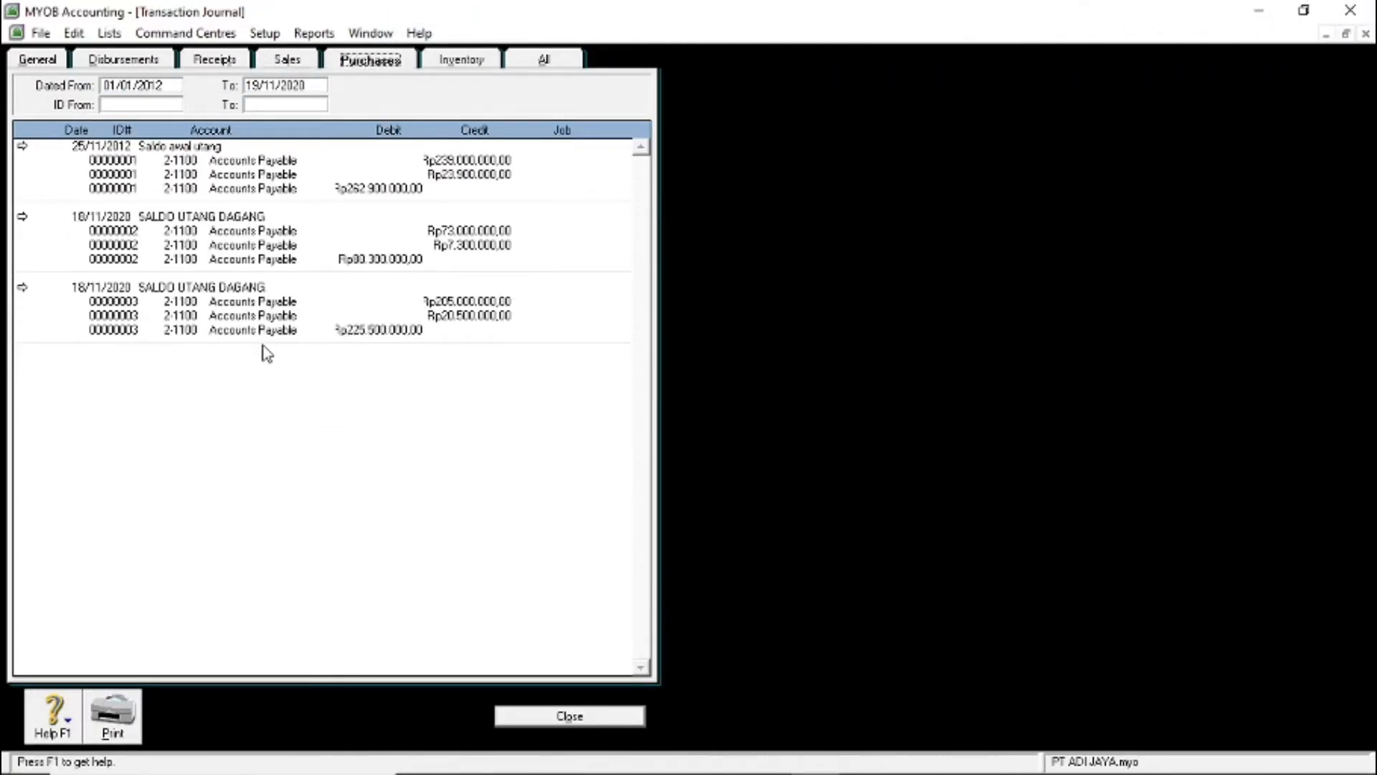
left_click(469, 62)
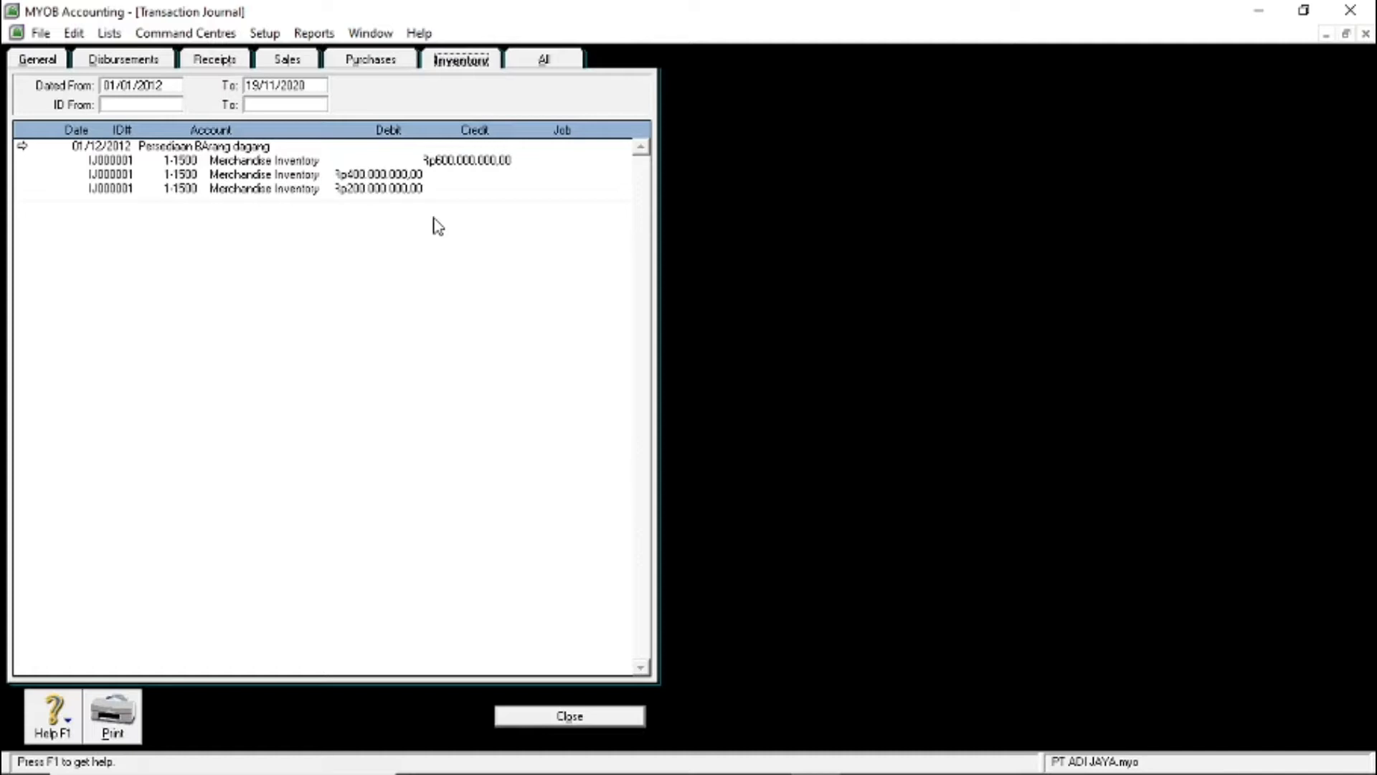
left_click(572, 715)
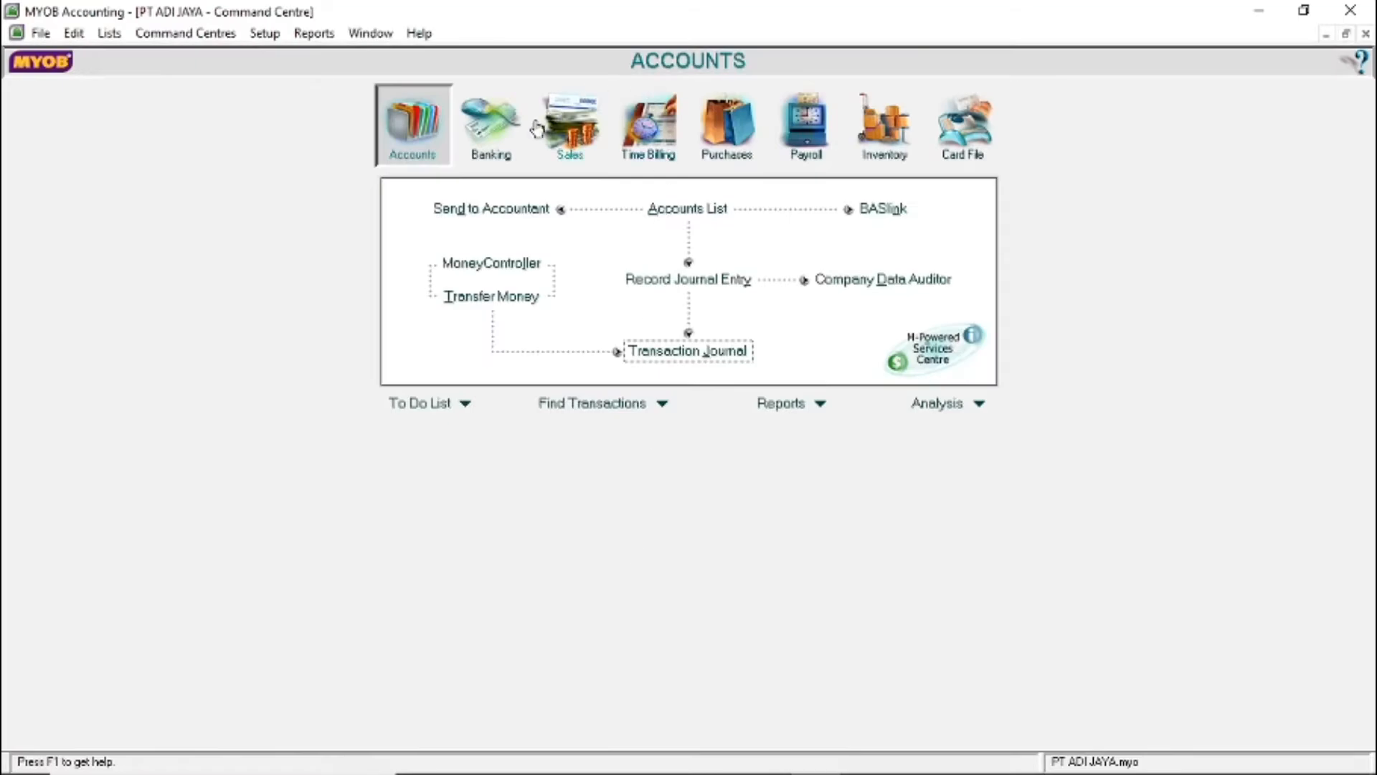
Look through the Banking, Sales and Purchases command centres to see which transaction functions each offers
left_click(486, 154)
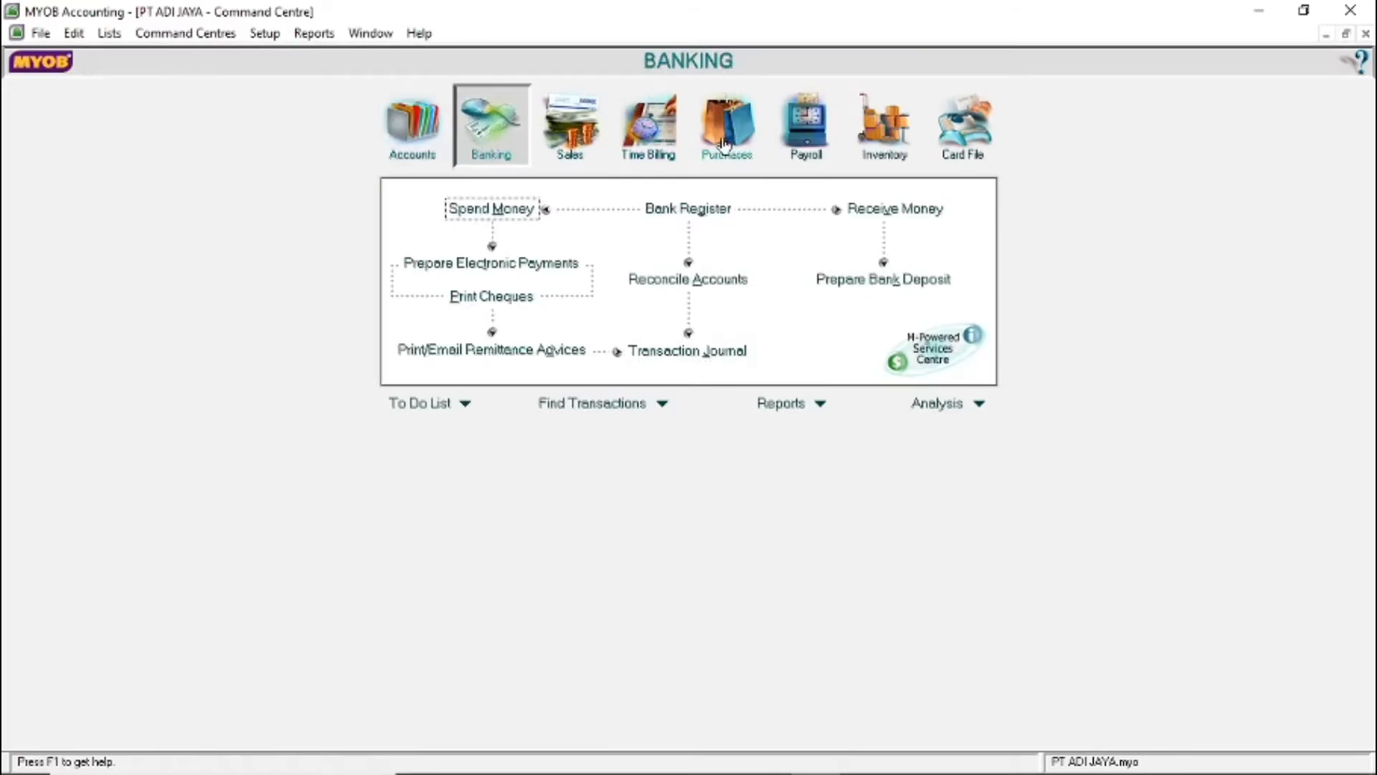
left_click(586, 131)
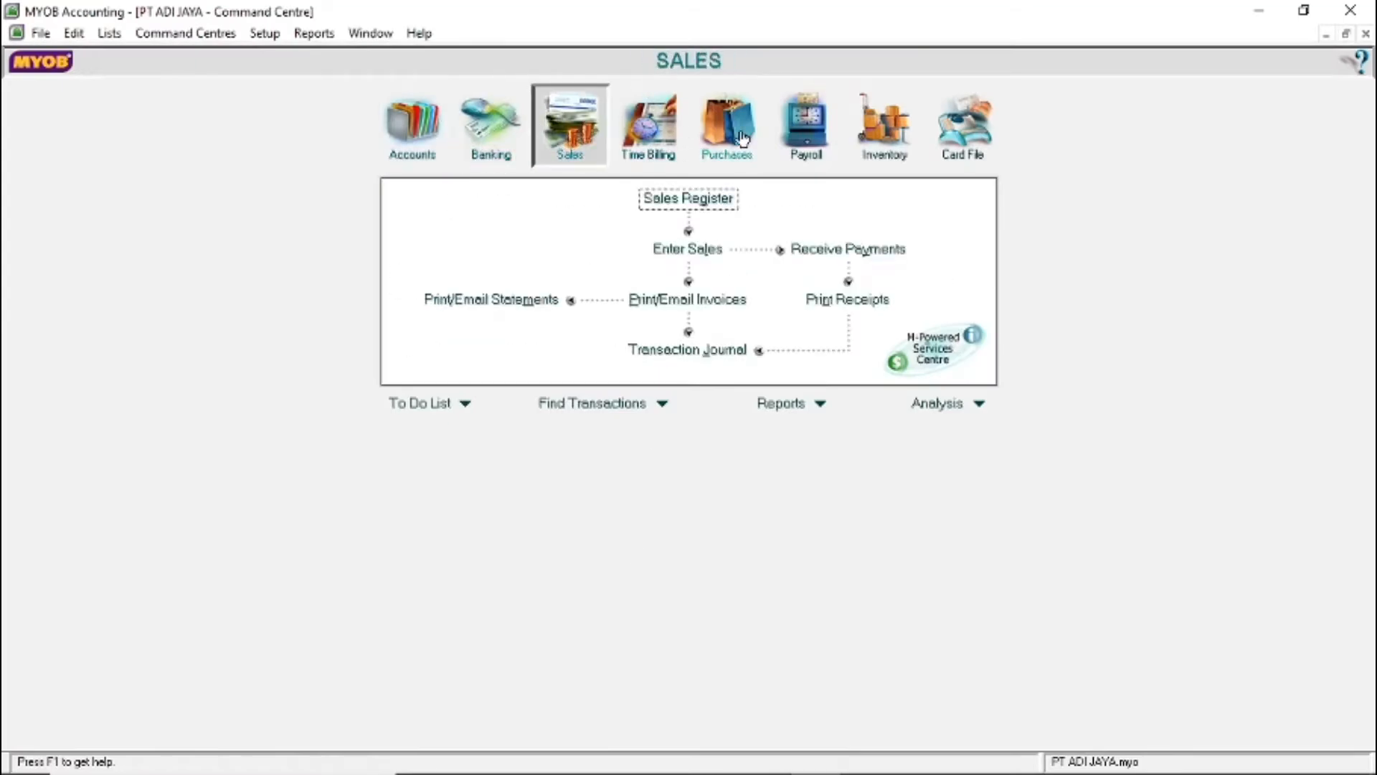
left_click(727, 129)
left_click(508, 133)
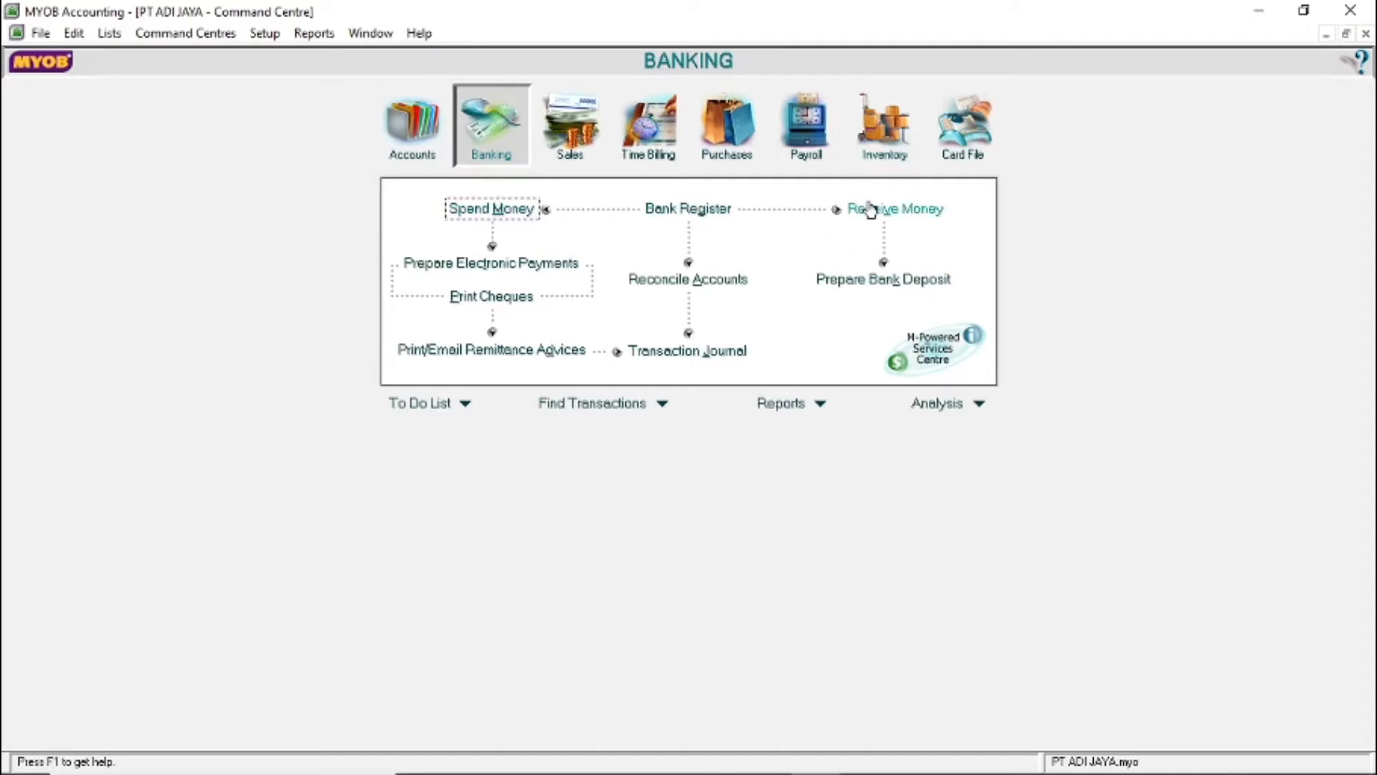
left_click(572, 130)
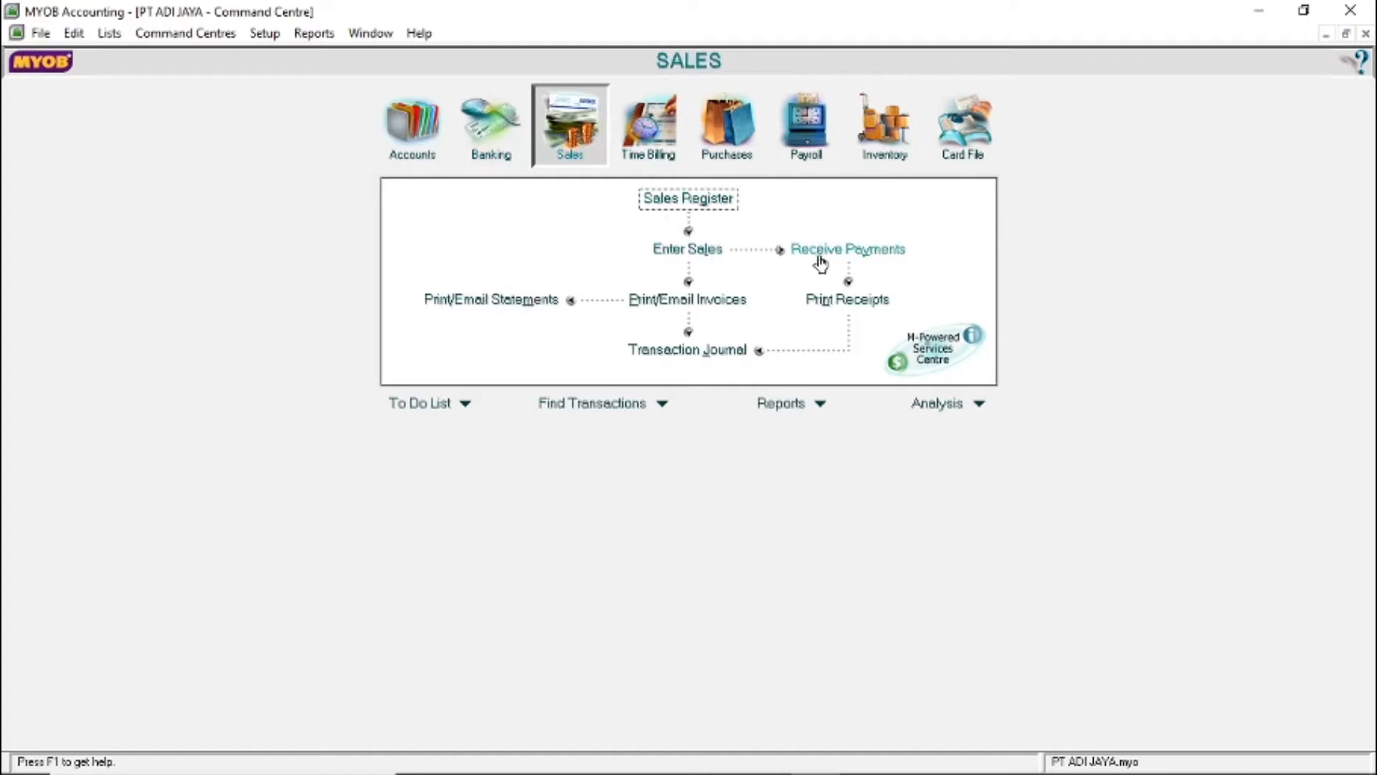
left_click(724, 130)
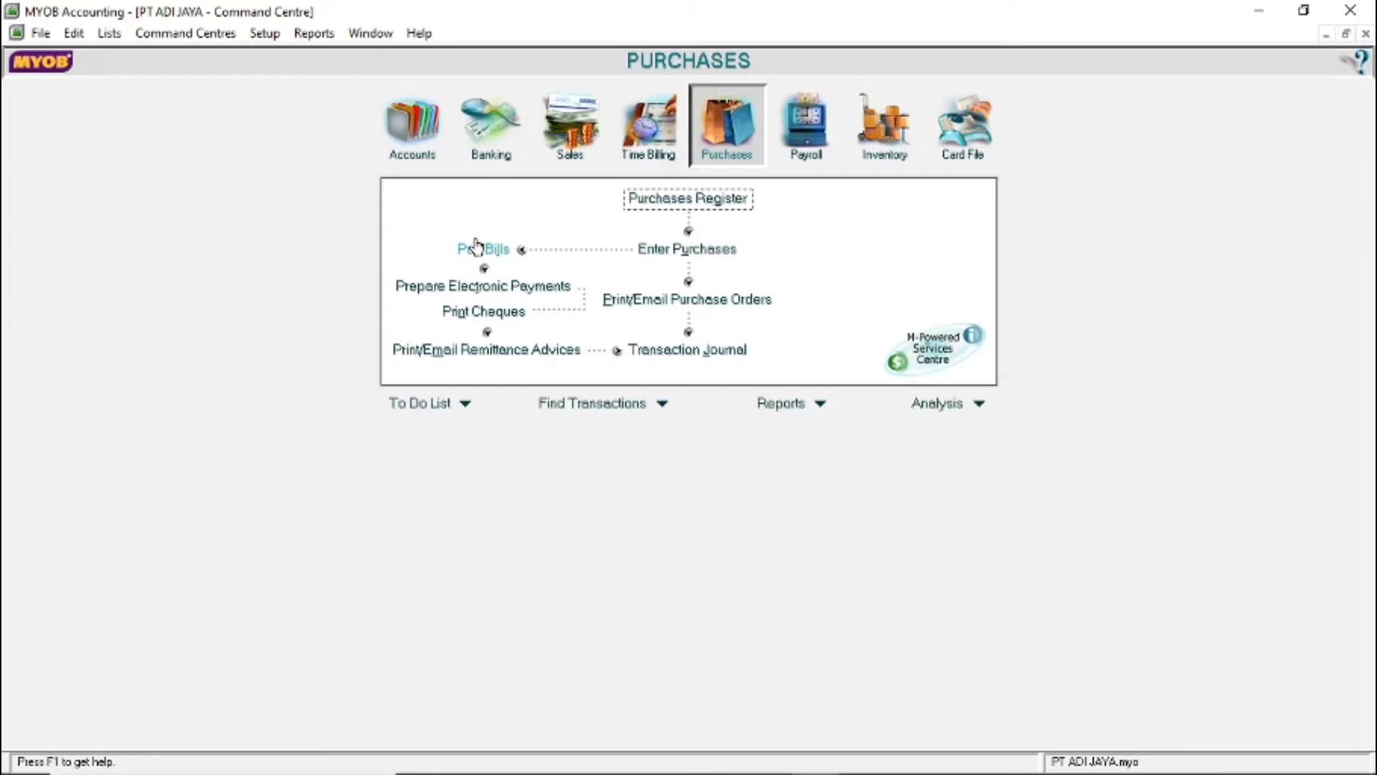
Start a Spend Money transaction in Banking, paid from account 1-1100 Cash in Bank
left_click(489, 122)
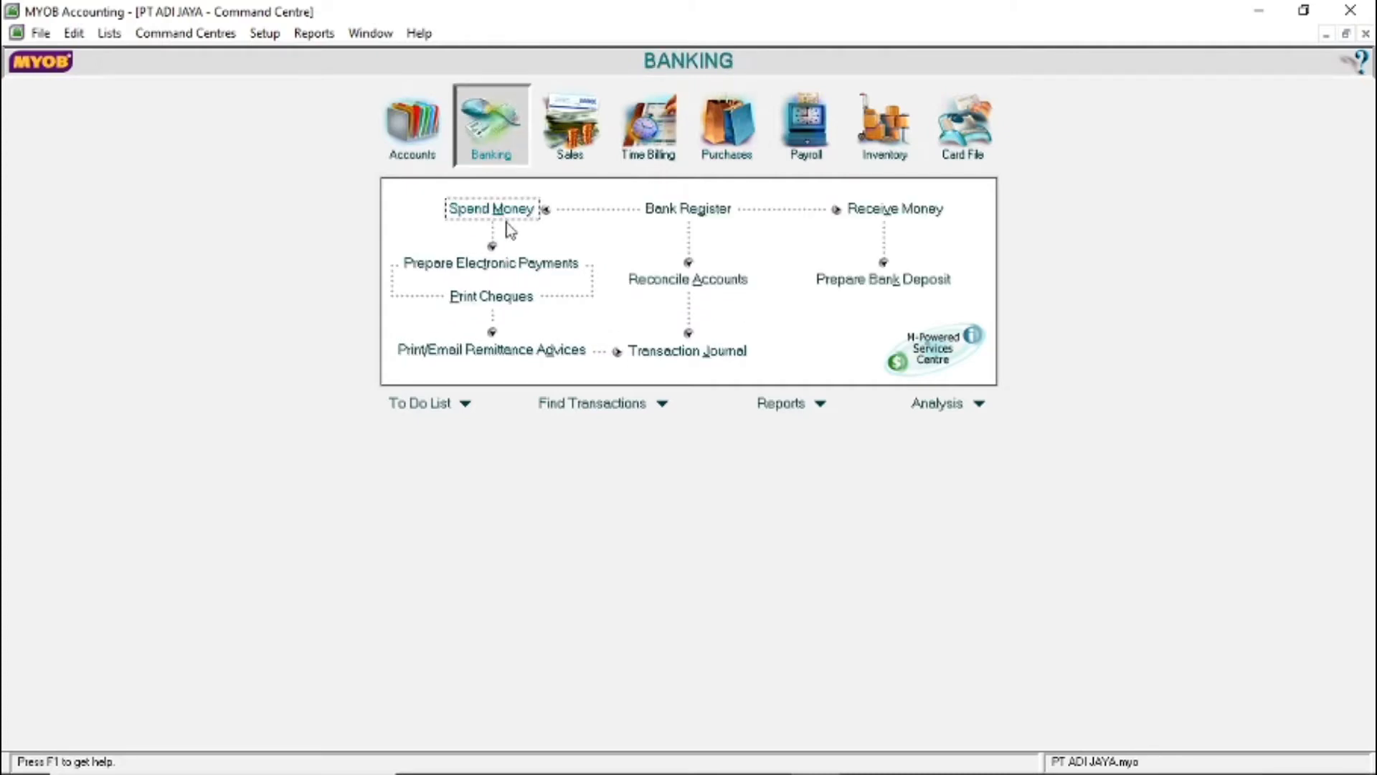
left_click(491, 209)
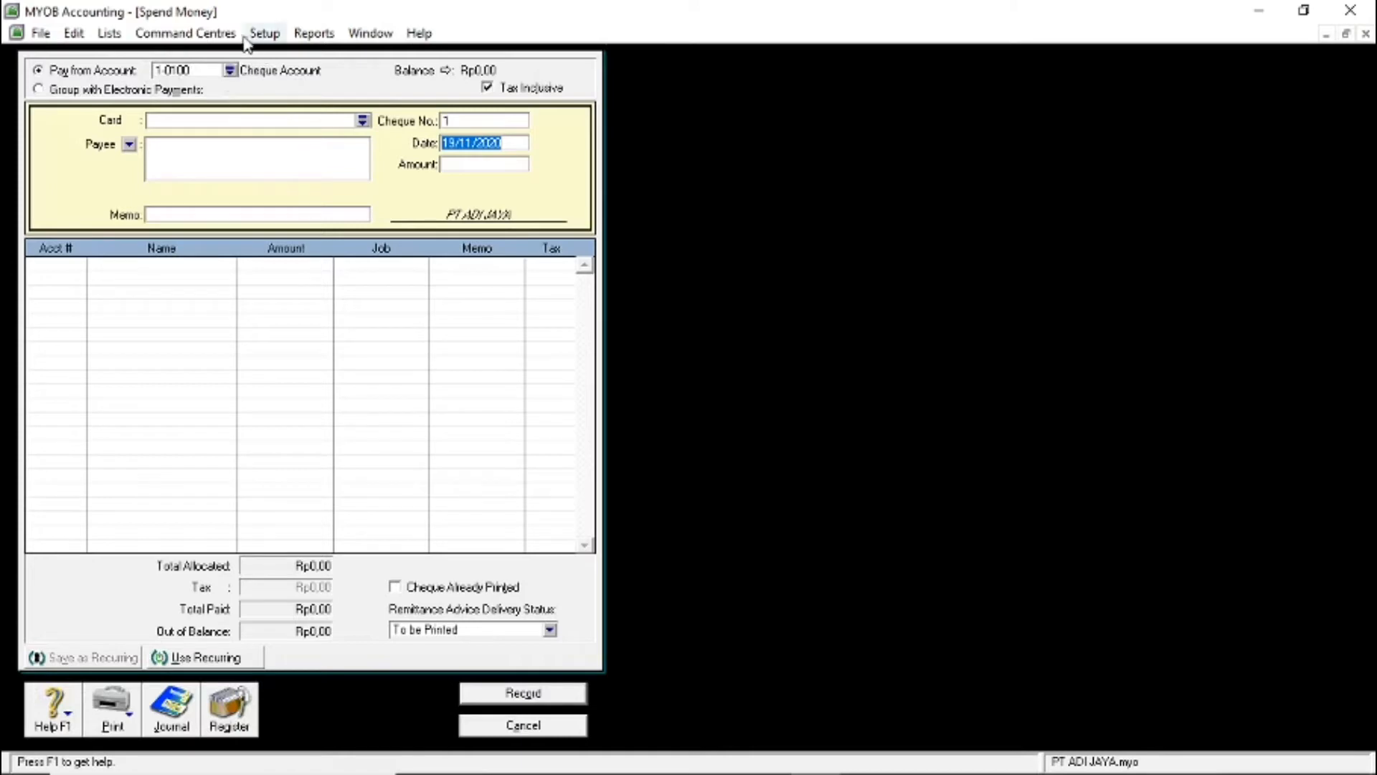
left_click(230, 70)
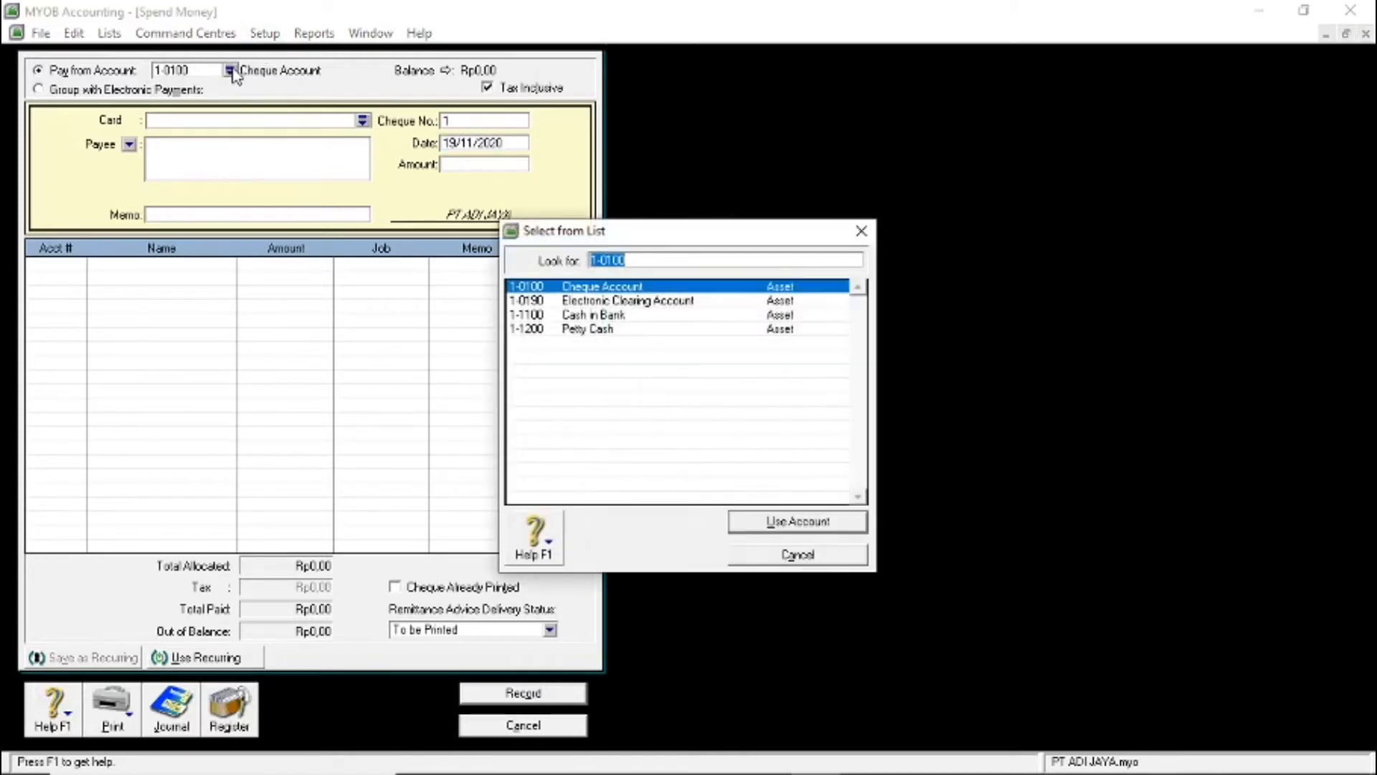
double_click(573, 315)
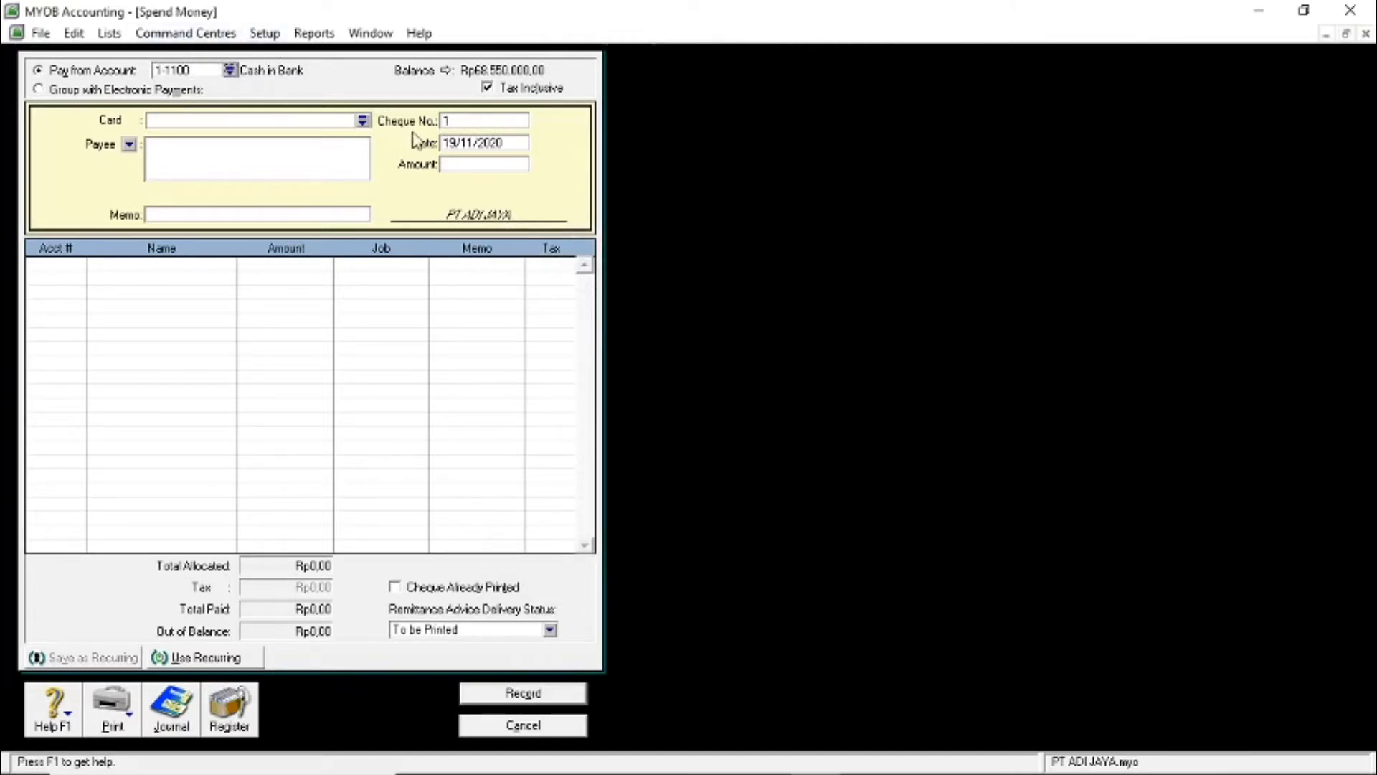
Set the payment's cheque number to BP12-001 and its date to 03/12/2012
left_click(461, 121)
type("BH")
type("12-")
type("00")
type("1")
left_click(463, 138)
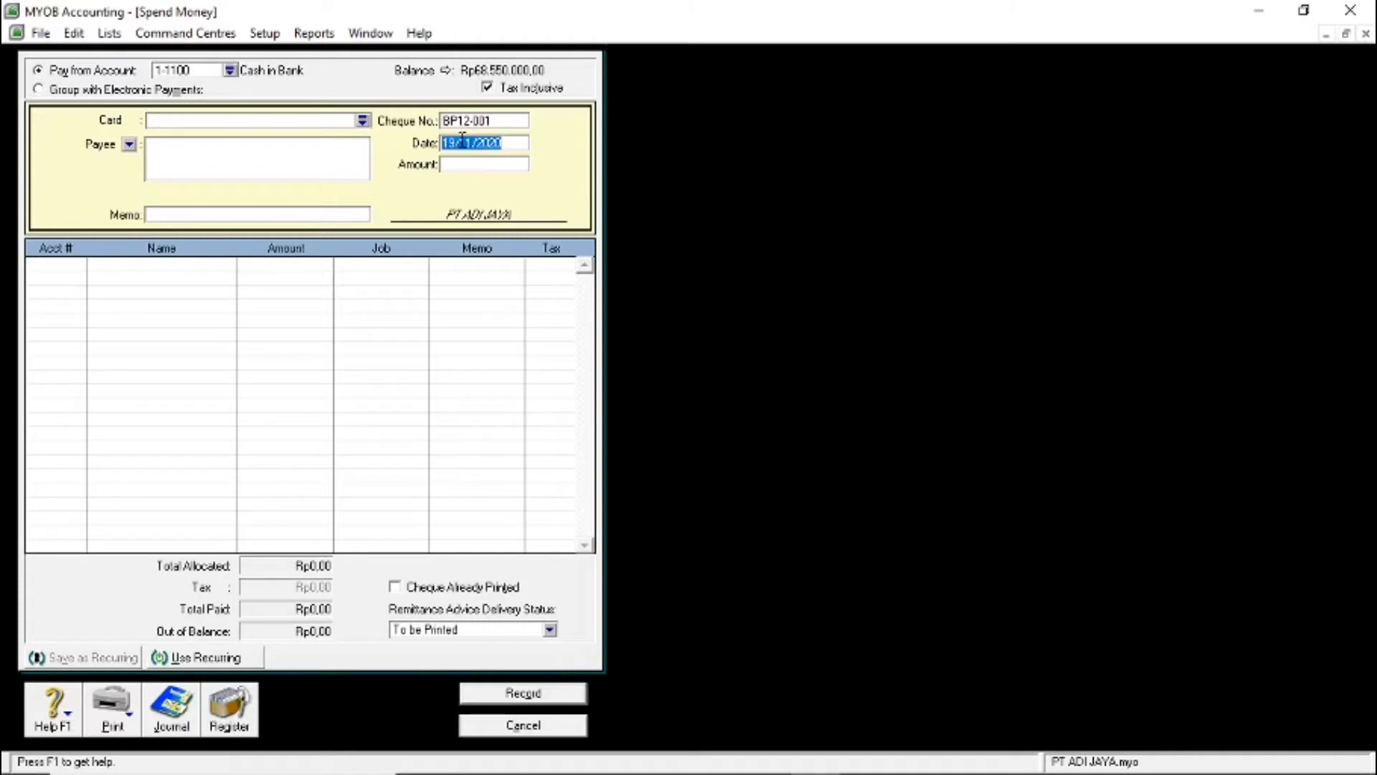
type("3/12/12")
Enter a payment amount of Rp5.000.000 and the memo "GAJI BLN NOP"
left_click(462, 167)
type("5000000")
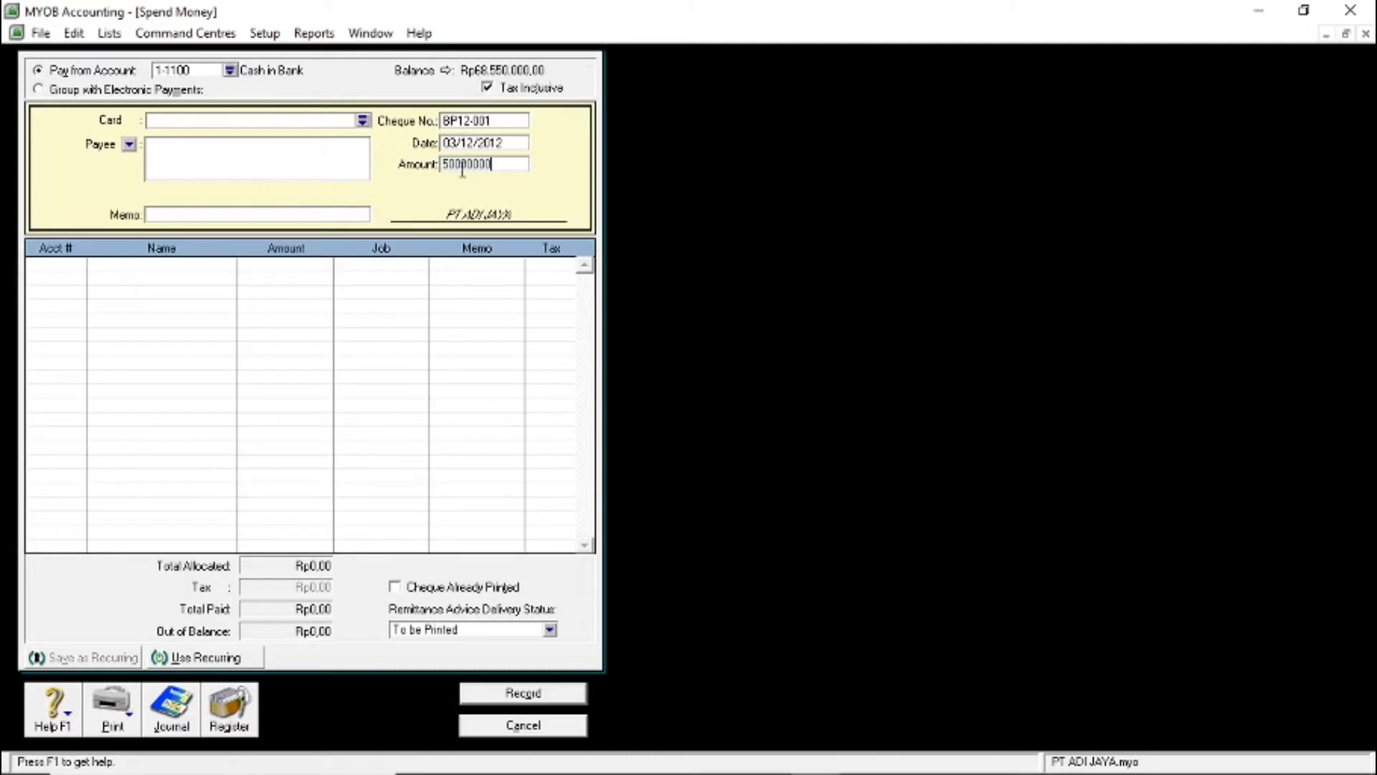
key("Tab")
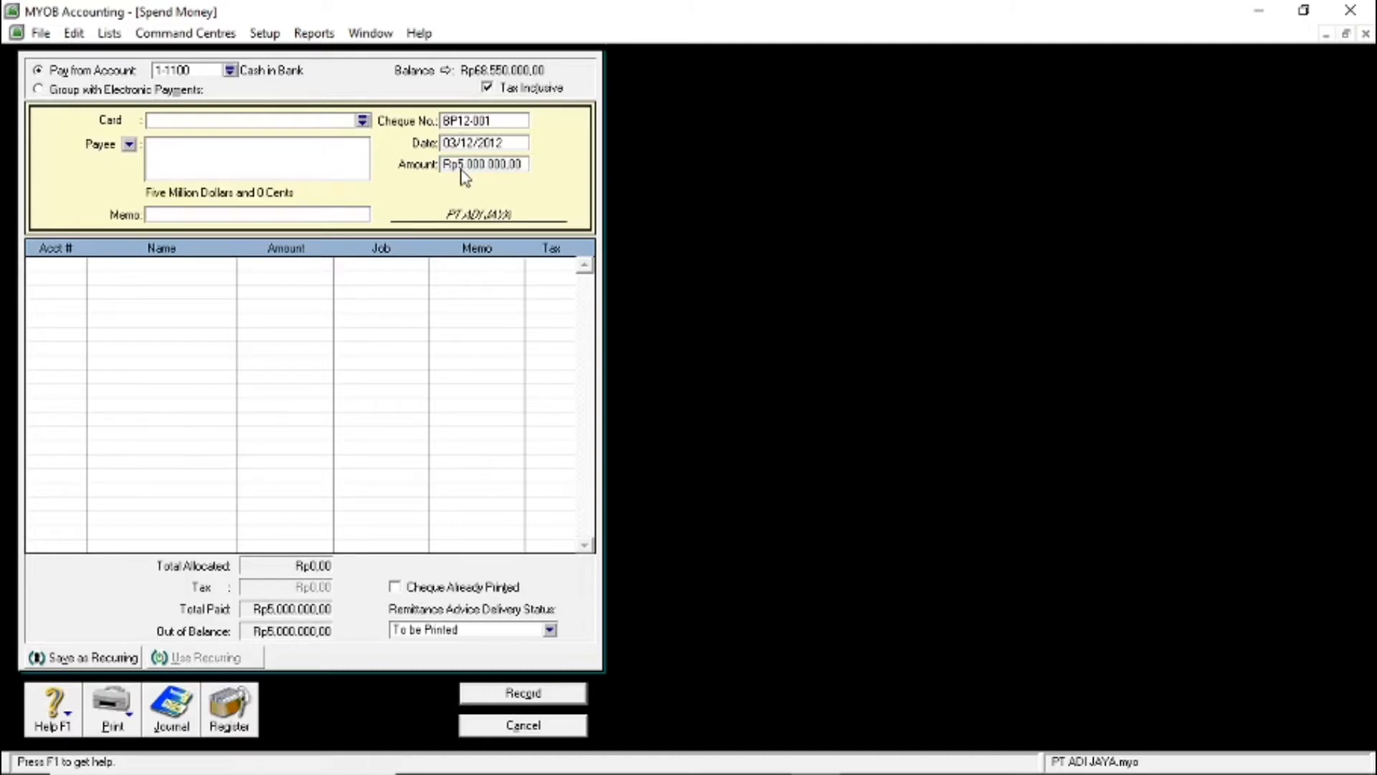
left_click(297, 213)
type("GAJI BLN NOP")
Allocate the full payment to account 2-1200 Expenses Payable on the first line
left_click(68, 268)
left_click(80, 267)
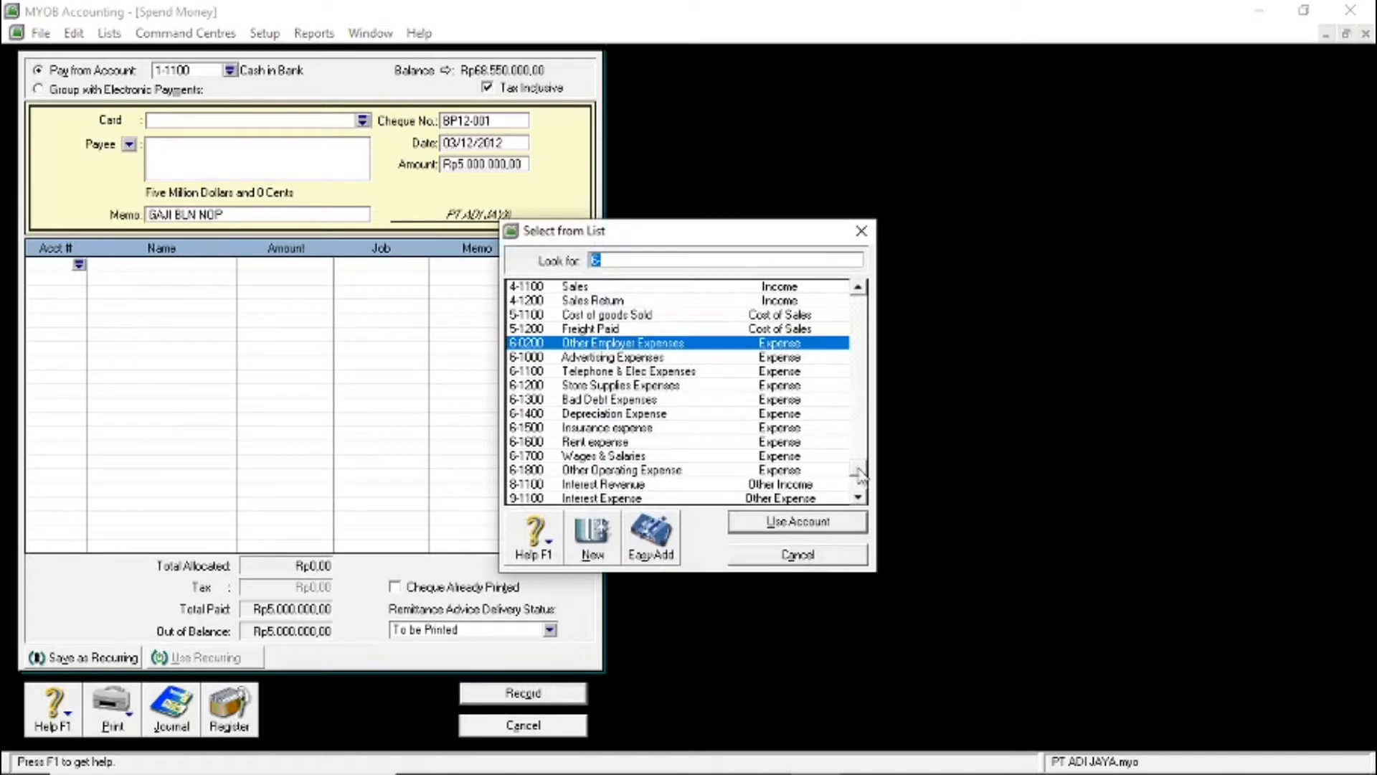
scroll(861, 331, "up", 10)
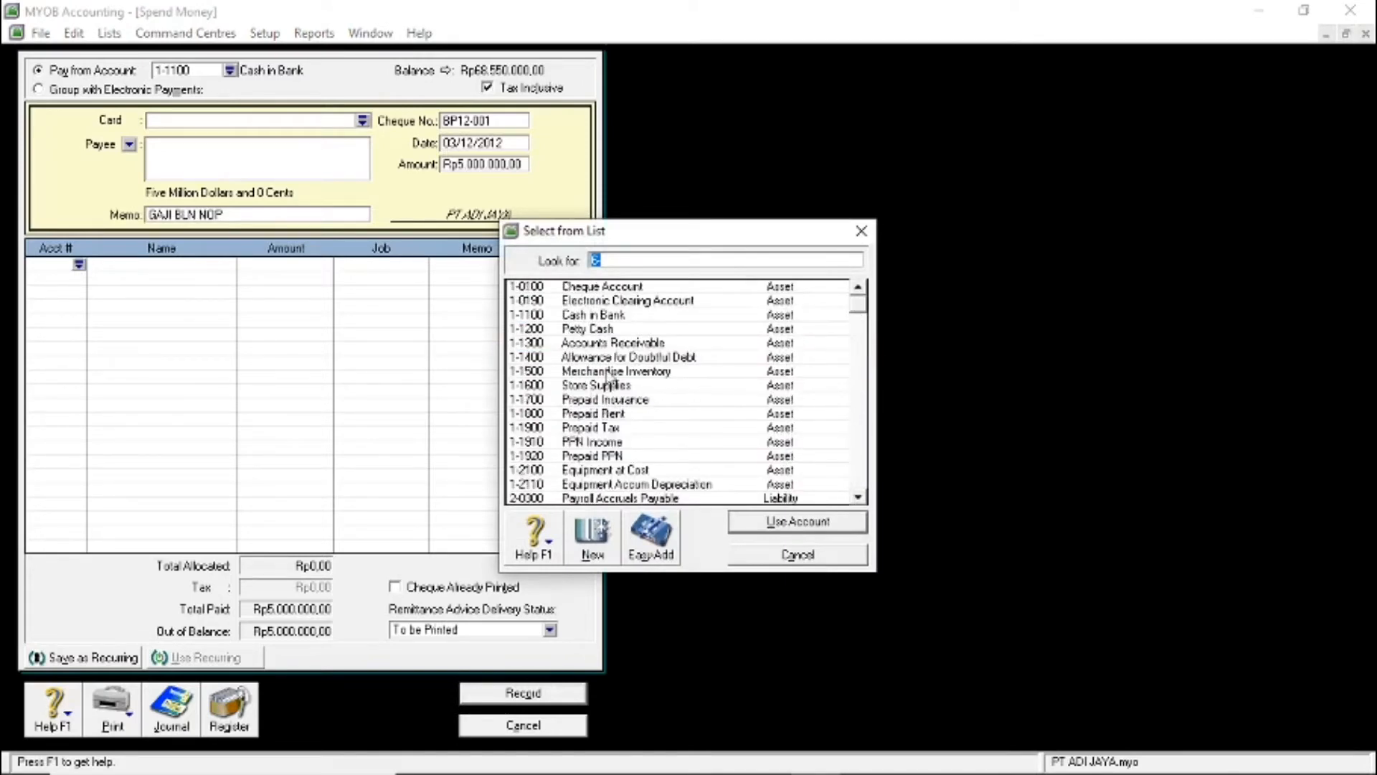
left_click(858, 497)
double_click(630, 473)
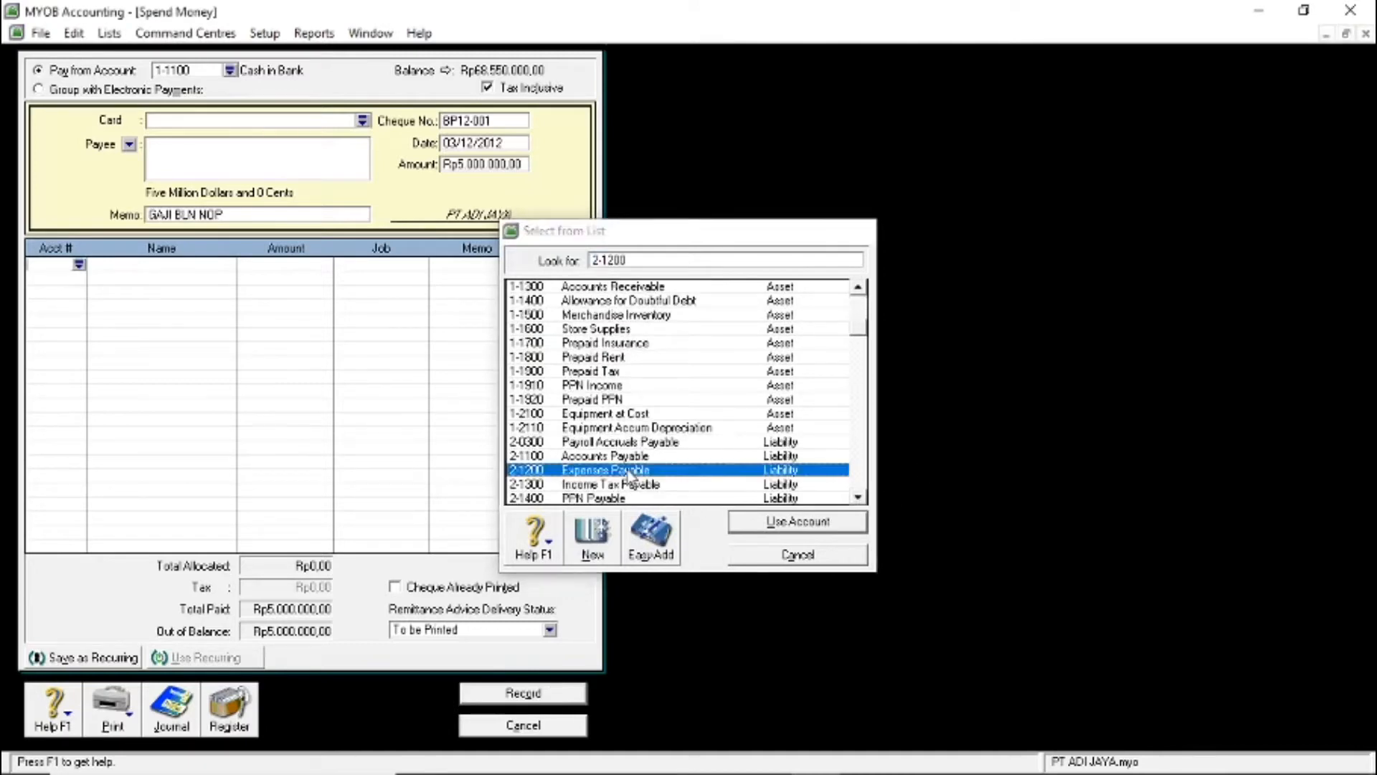
key("Return")
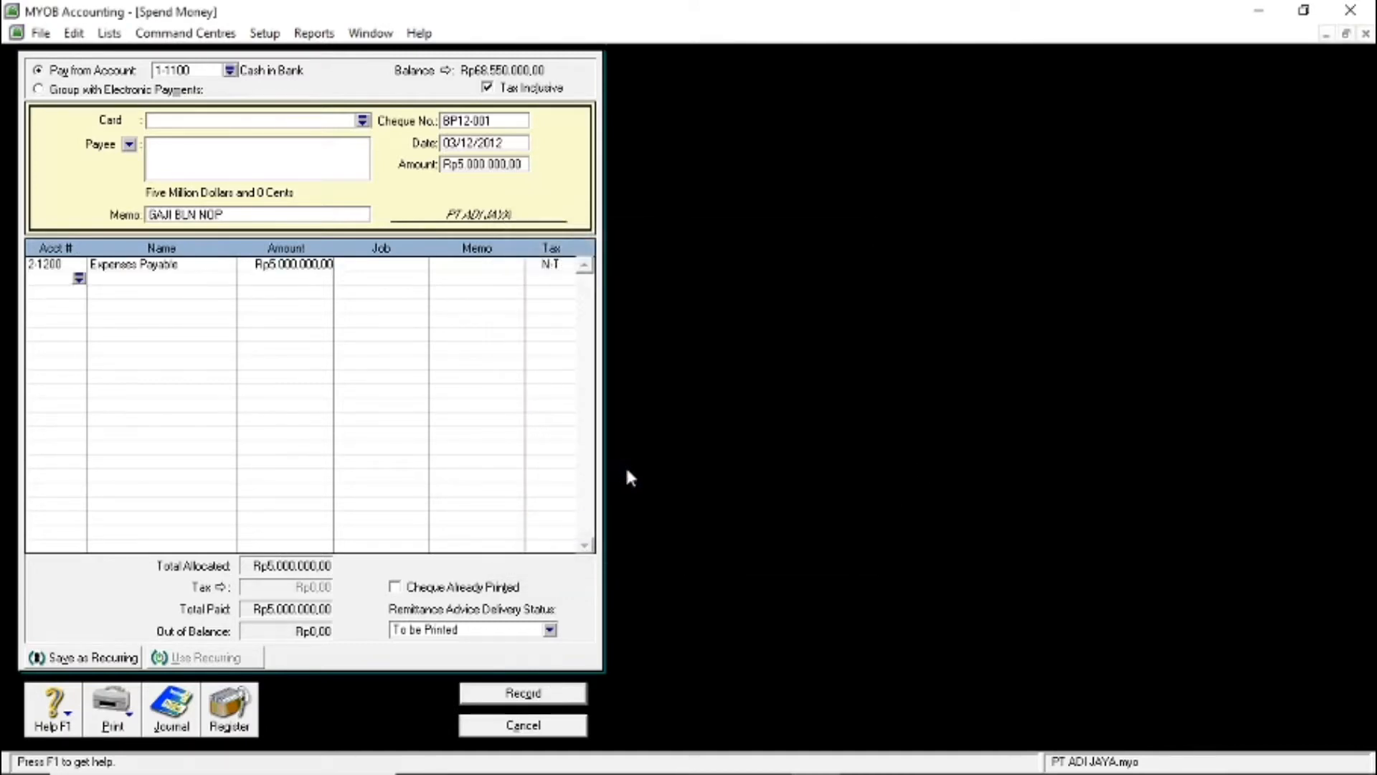
Check the debit and credit recap of the payment and record the transaction
key("ctrl+r")
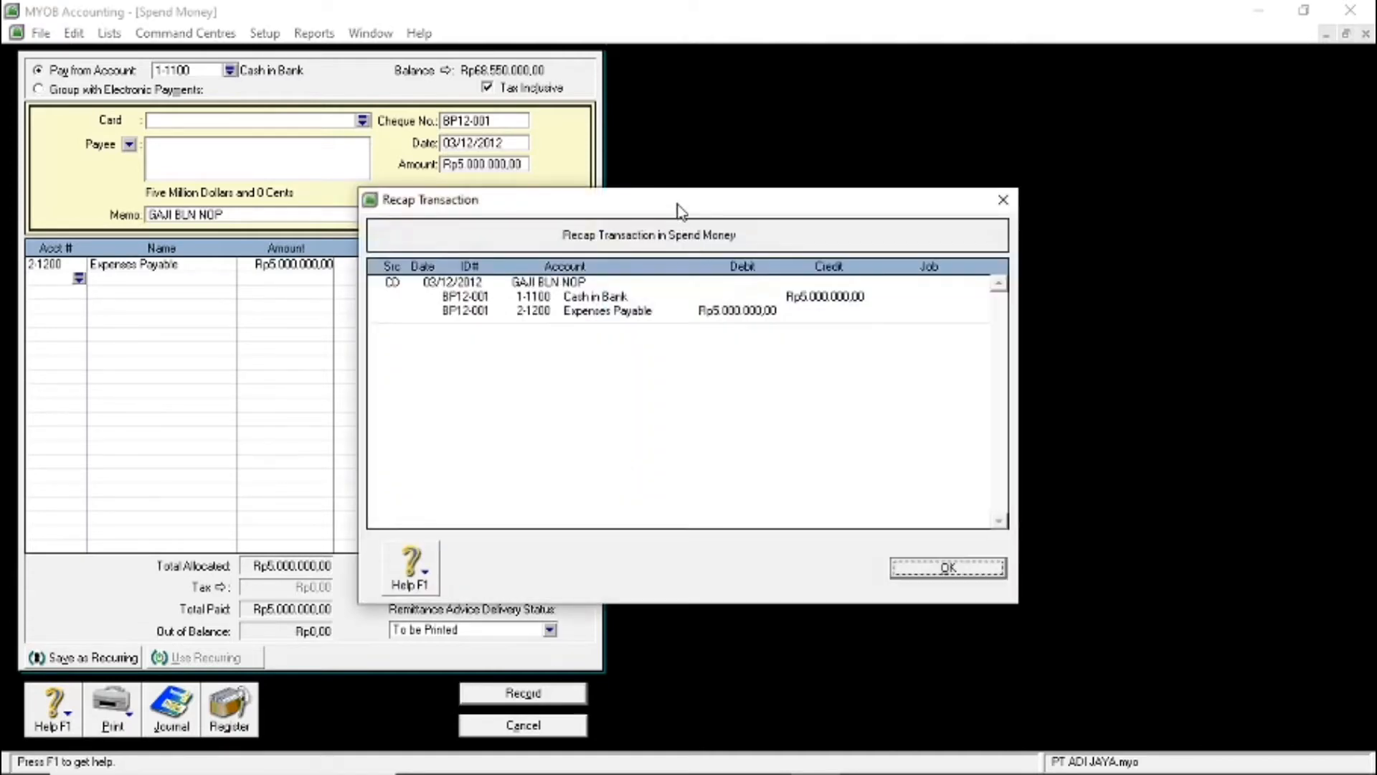
left_click_drag(680, 211, 537, 304)
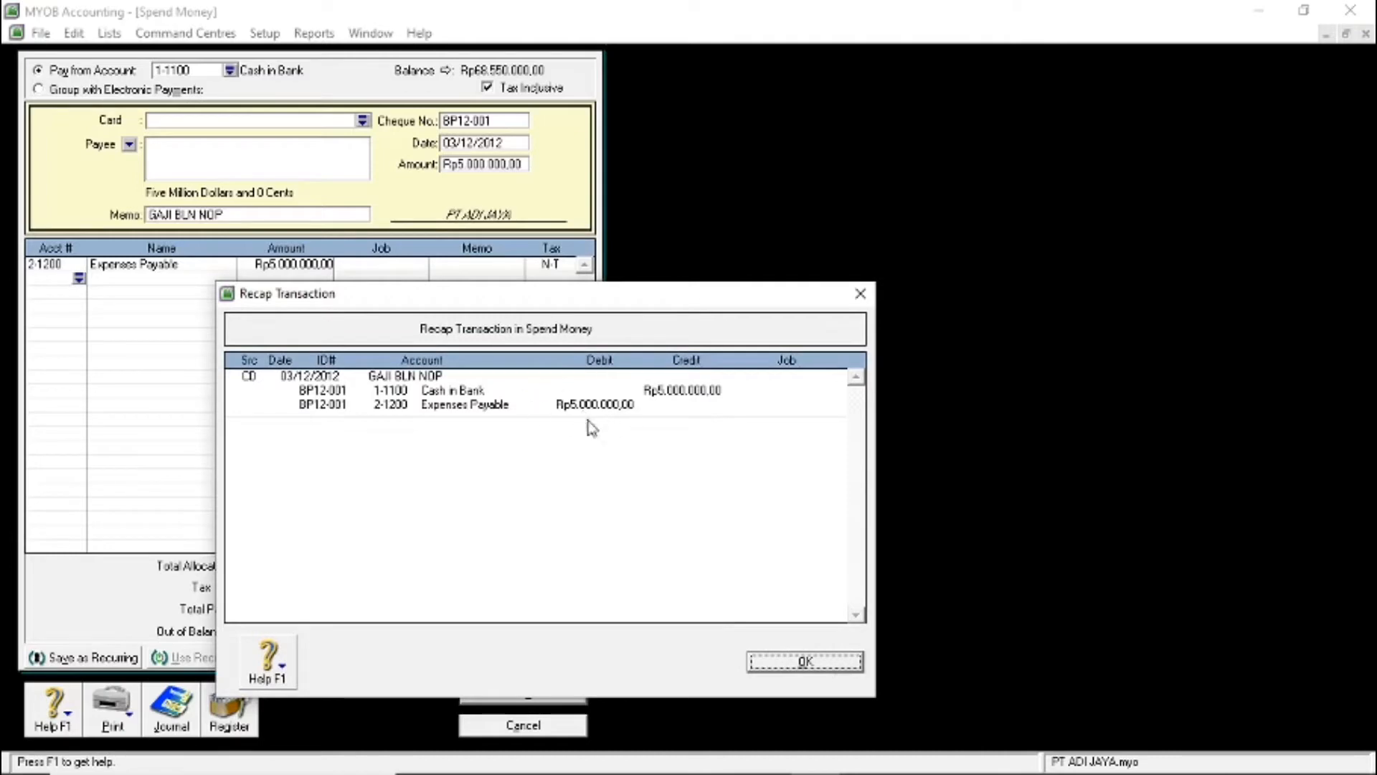
left_click(782, 664)
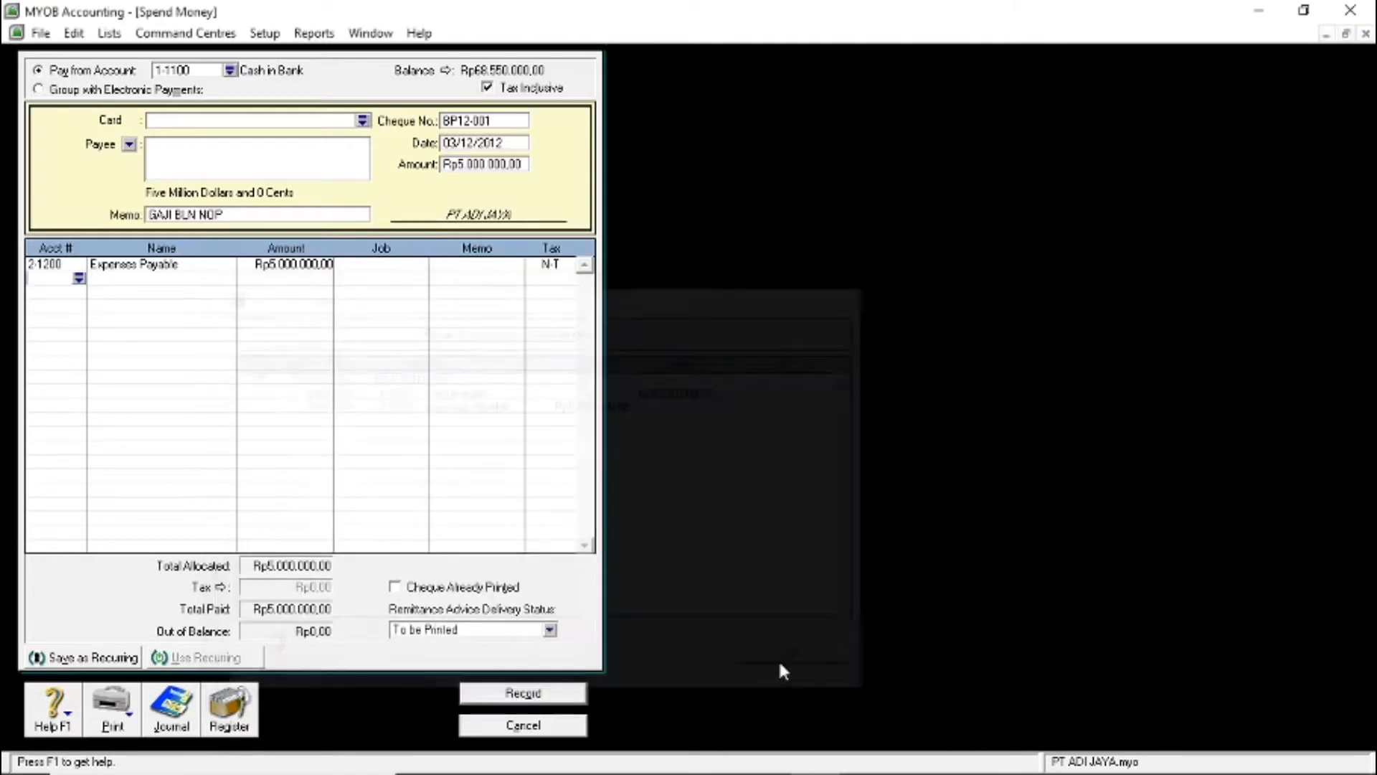
left_click(539, 694)
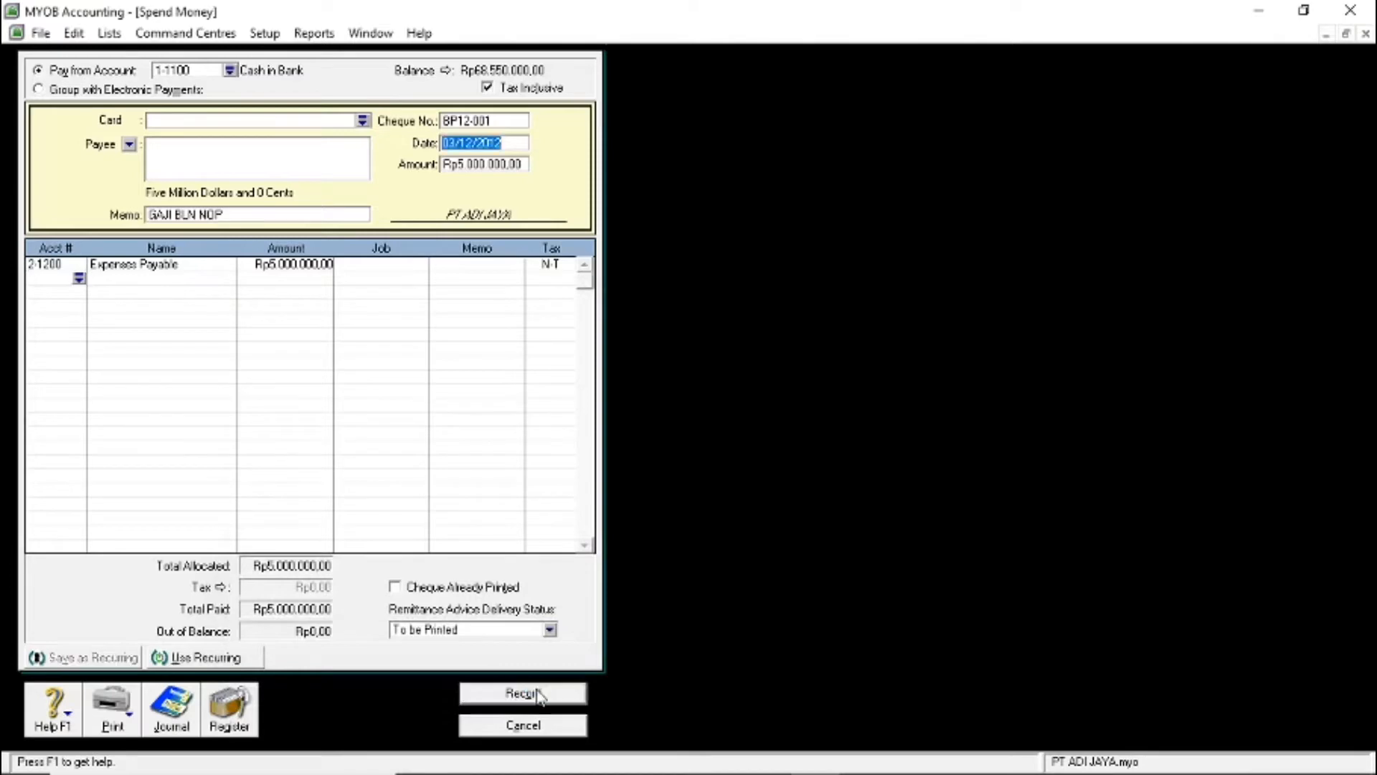
Start a new Spend Money payment from account 1-1200 Petty Cash with cheque number PC12-01
left_click(529, 731)
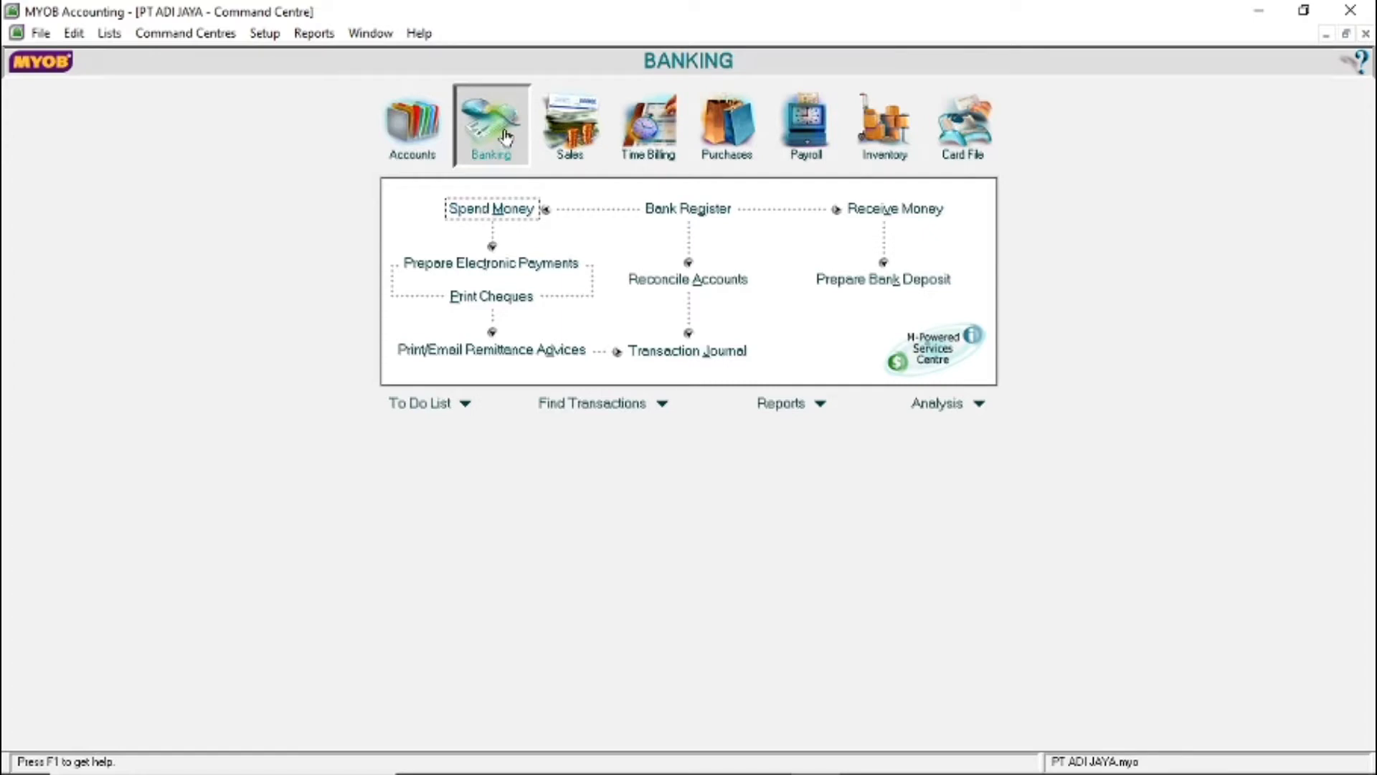
left_click(488, 210)
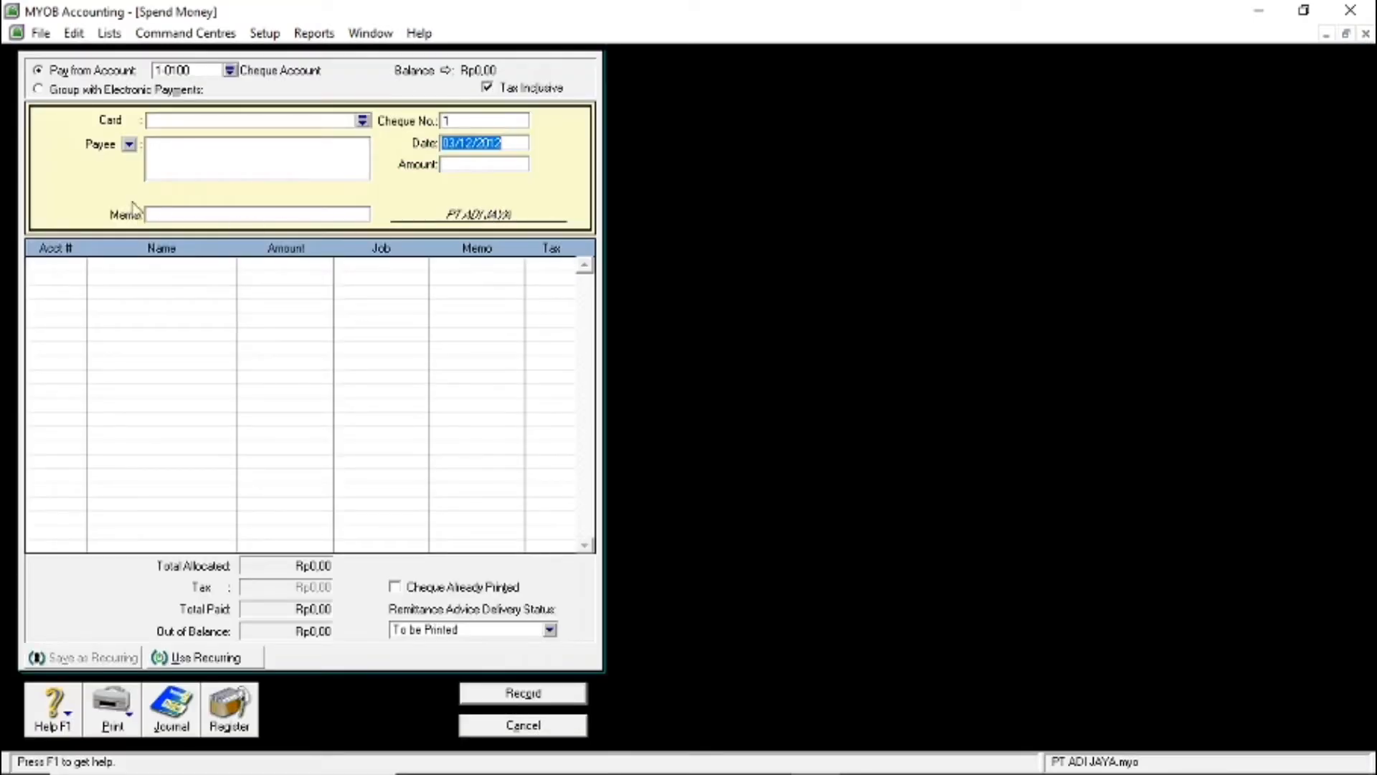
left_click(230, 70)
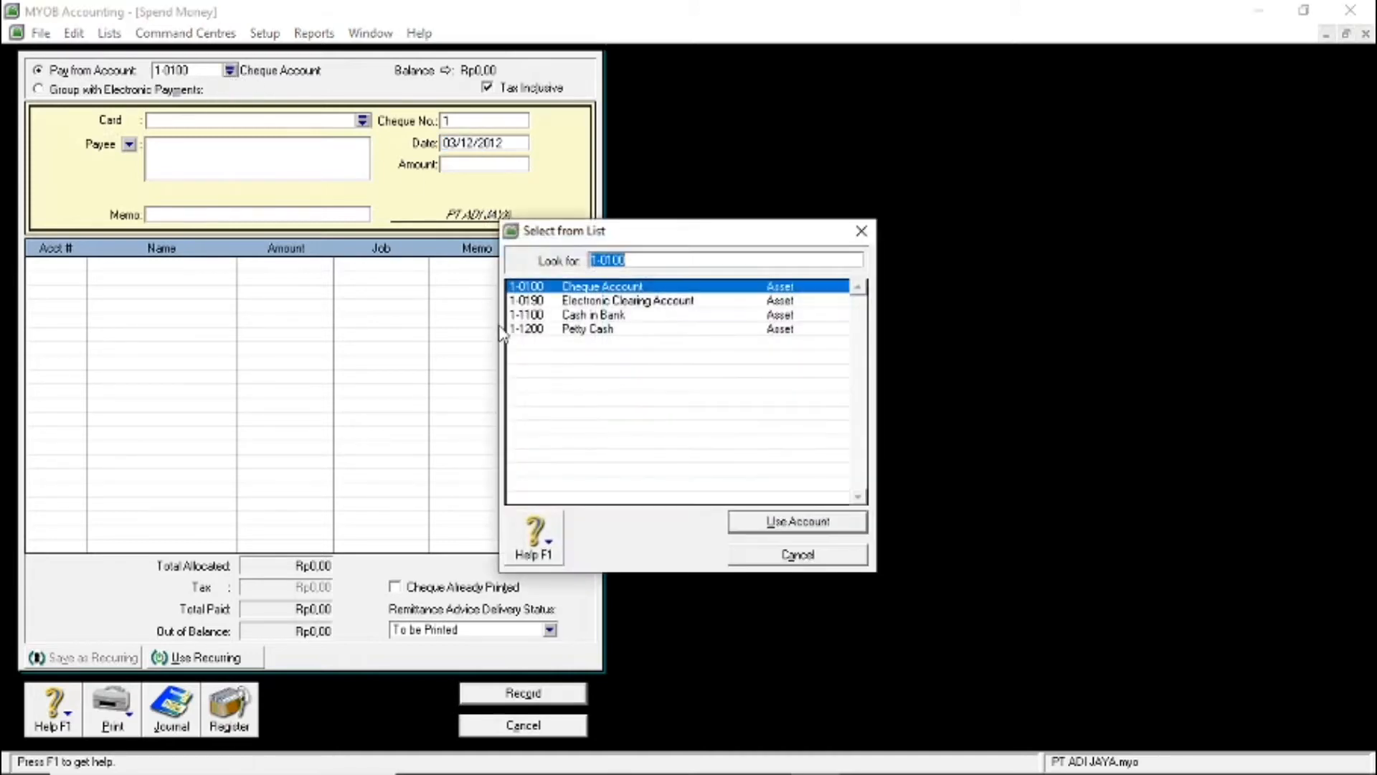
double_click(558, 332)
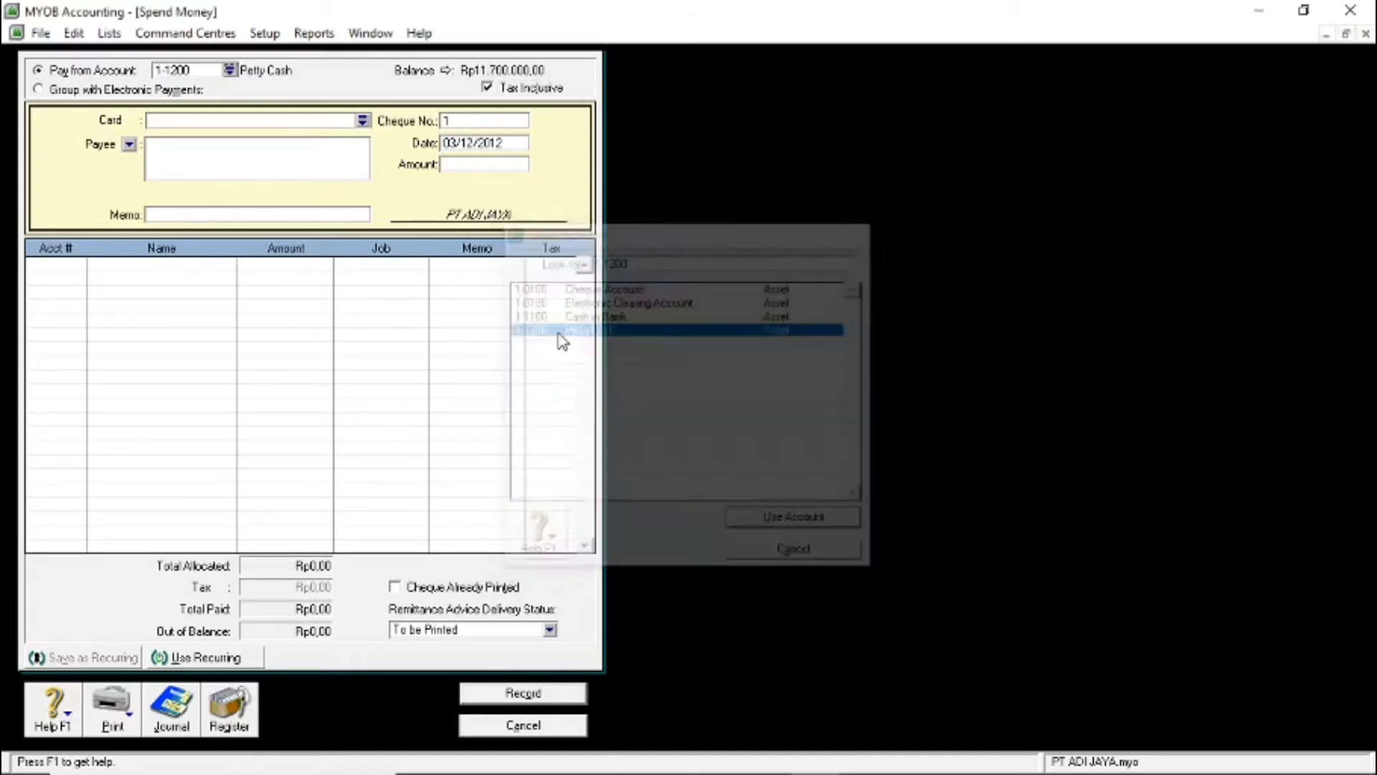
left_click(460, 120)
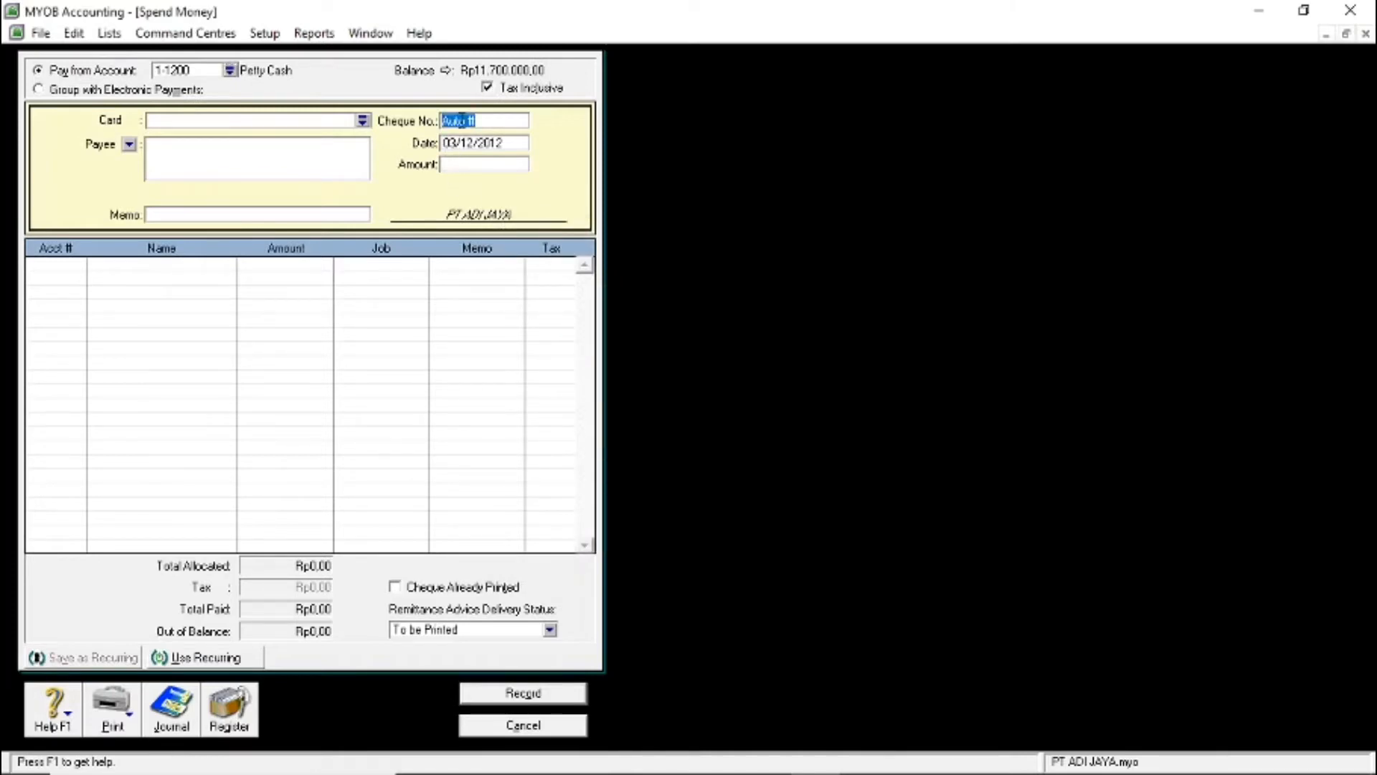
type("PC12-01")
Enter a payment amount of Rp850.000 and the memo "PEMBUATAN BROSUR"
left_click(470, 164)
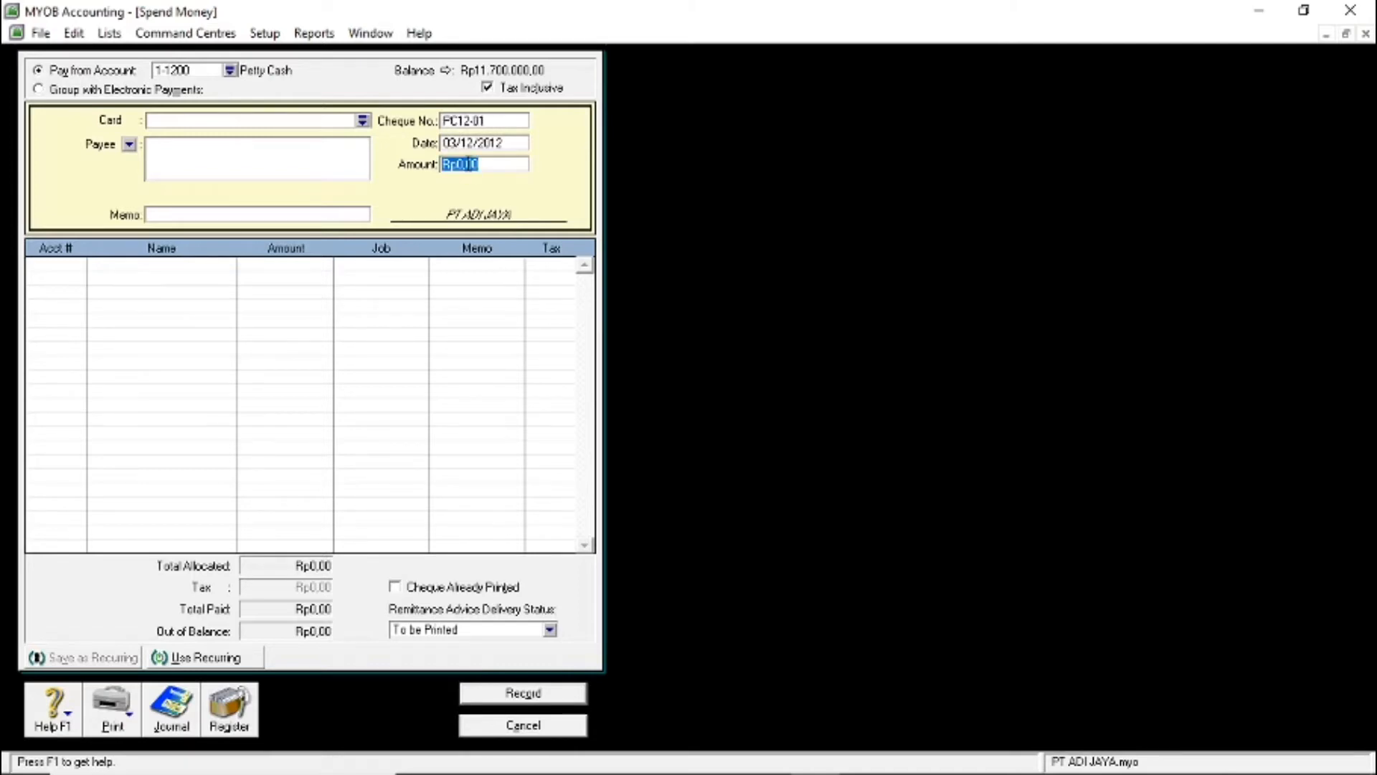
type("850000")
key("Tab")
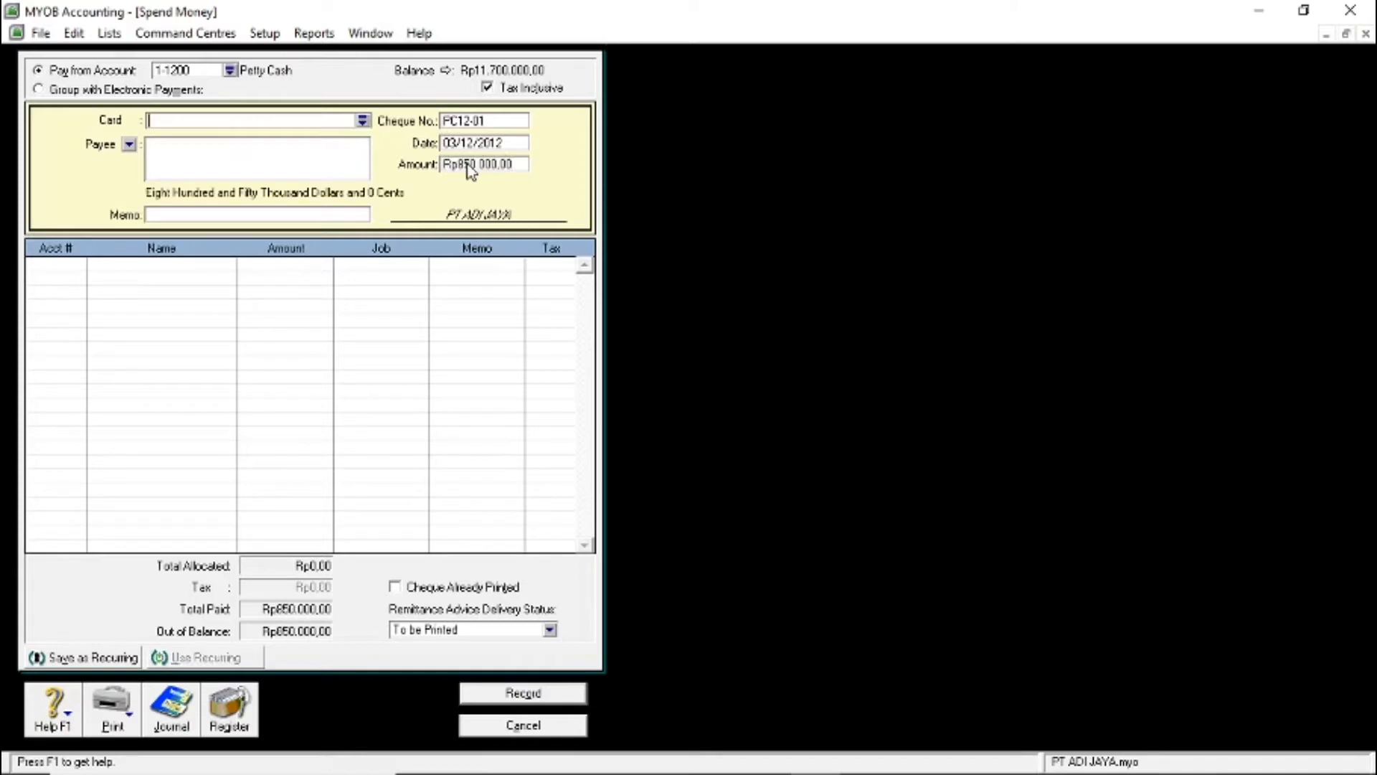
left_click(192, 215)
type("PEMBUATAN BROSUR")
Allocate the full payment to account 6-1000 Advertising Expenses on the first line
left_click(58, 263)
left_click(79, 266)
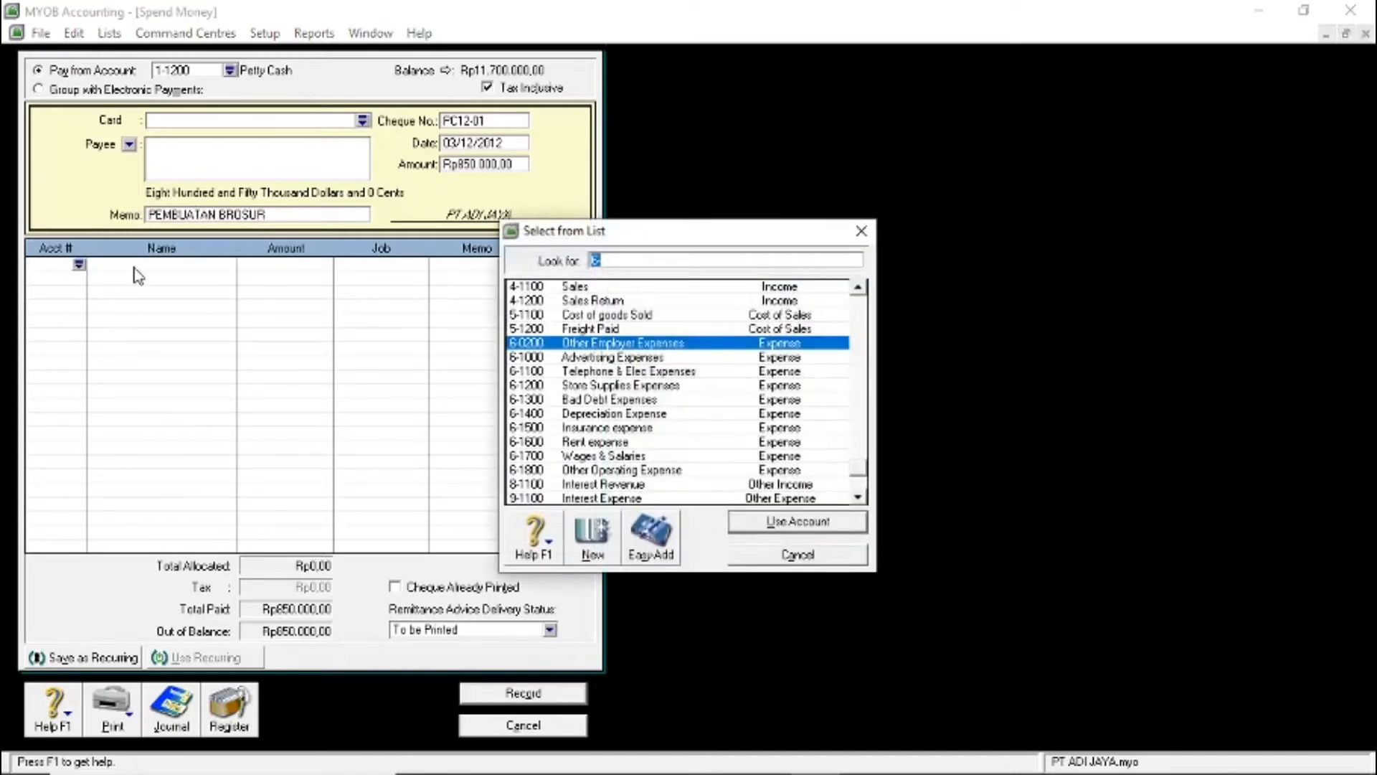
double_click(604, 359)
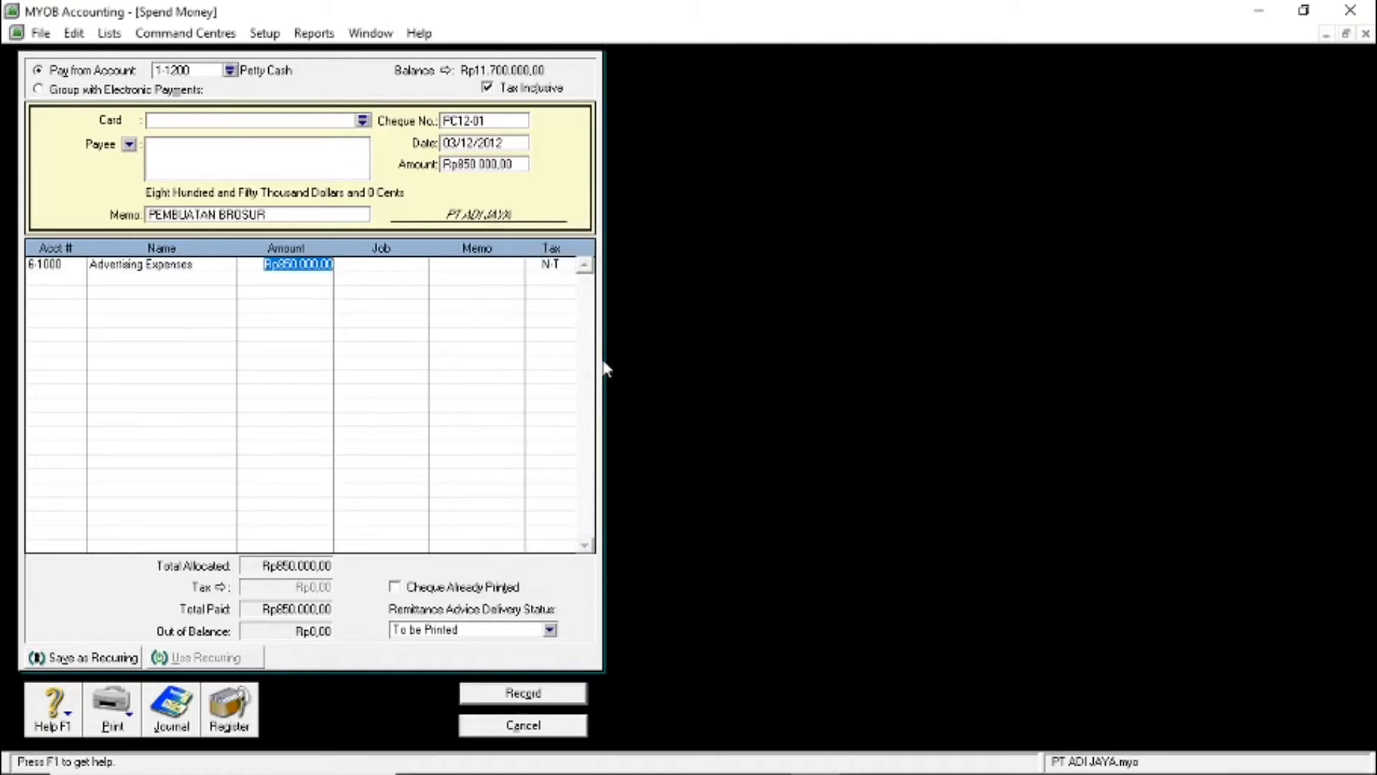
key("Return")
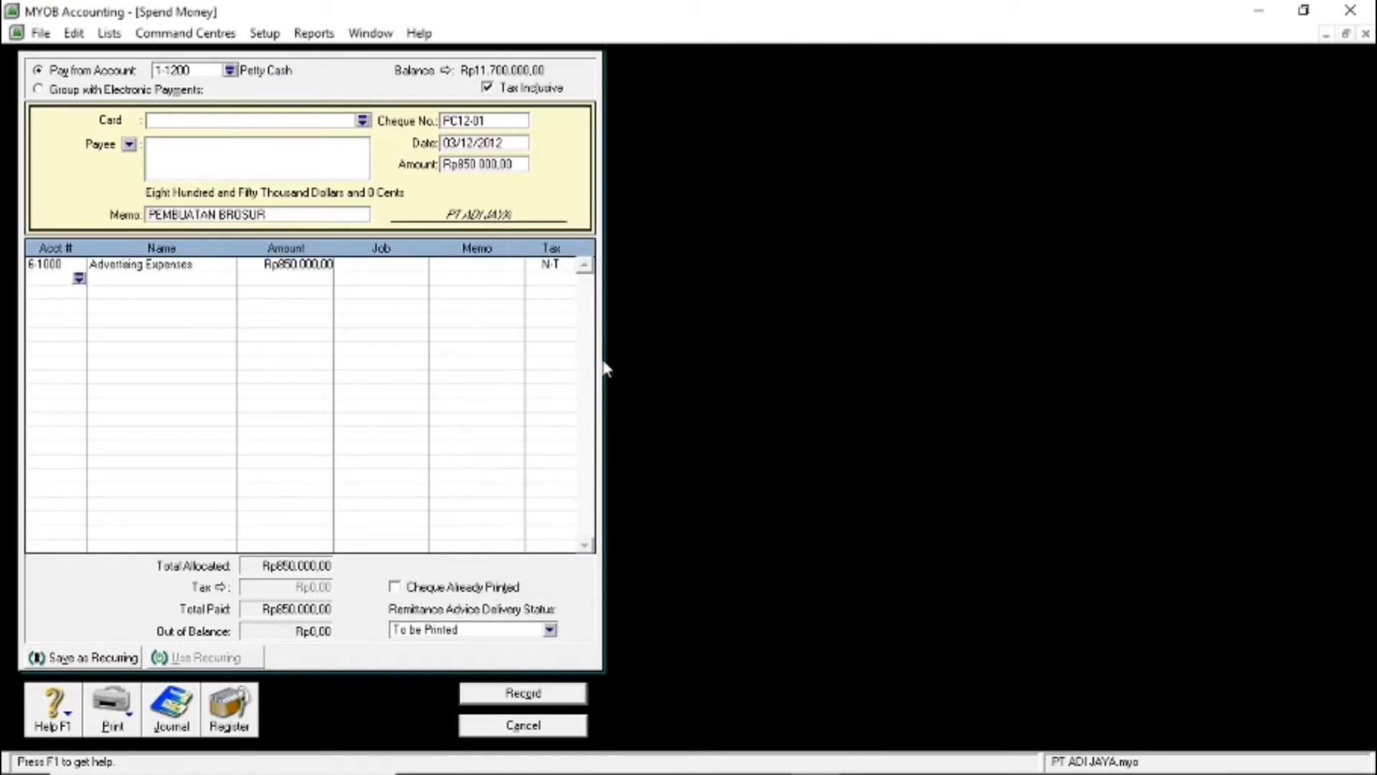
Check the debit and credit recap of the petty cash payment, record it and close Spend Money
key("ctrl+r")
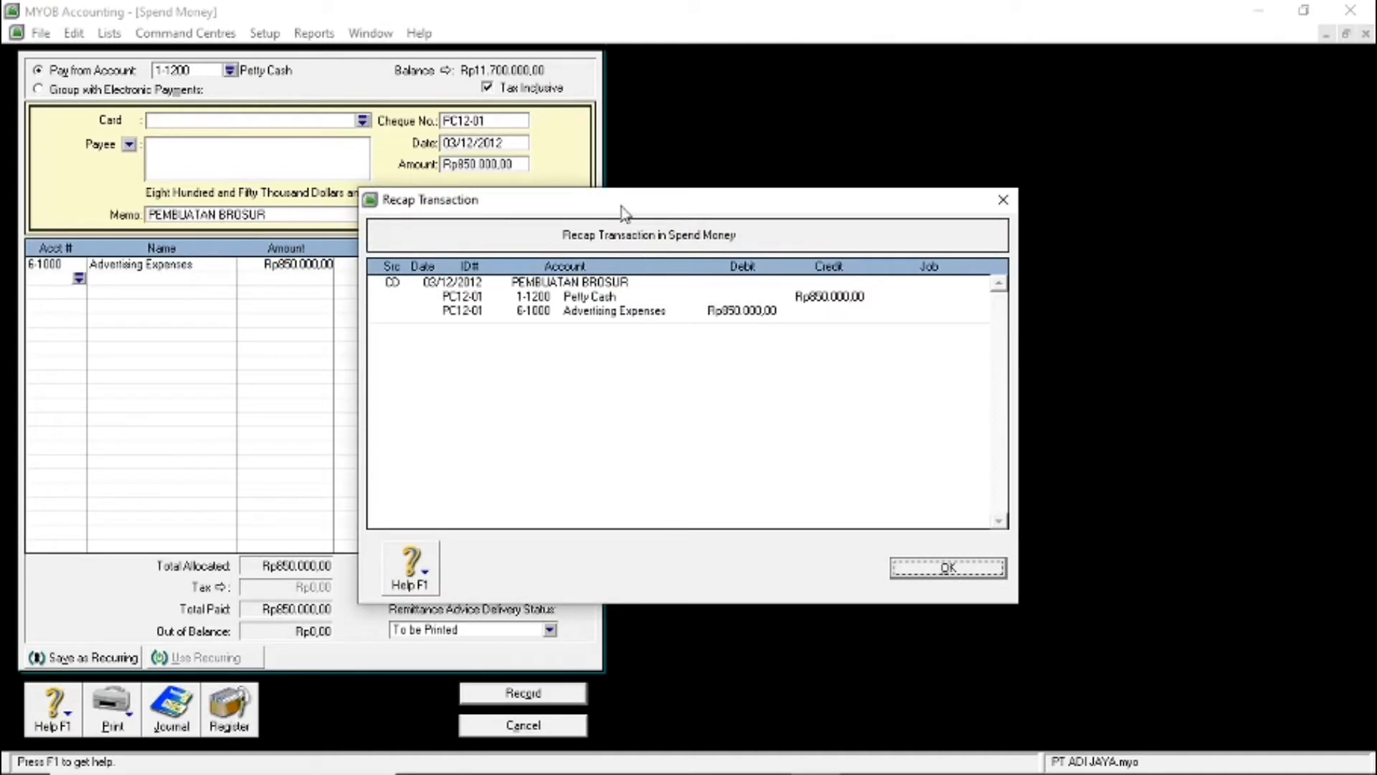
left_click_drag(622, 212, 518, 320)
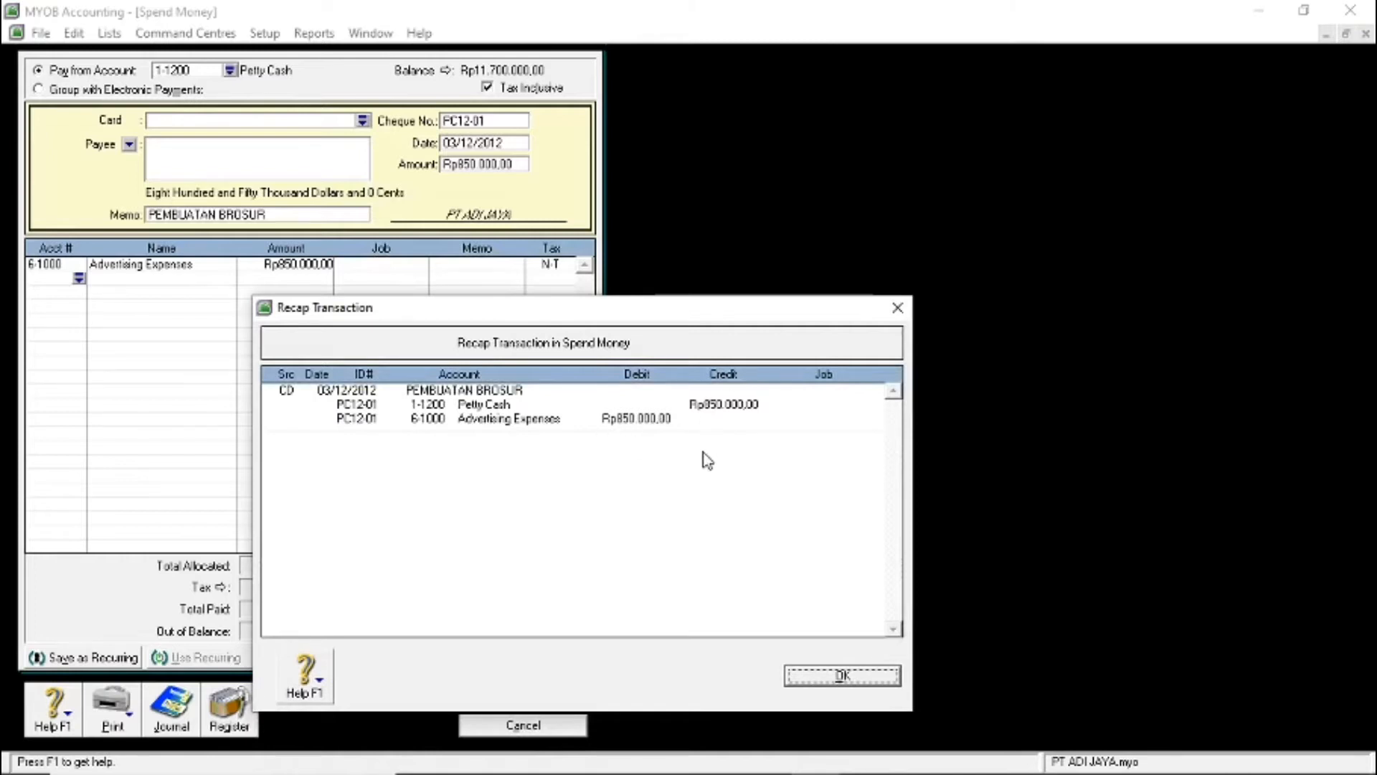
left_click(835, 677)
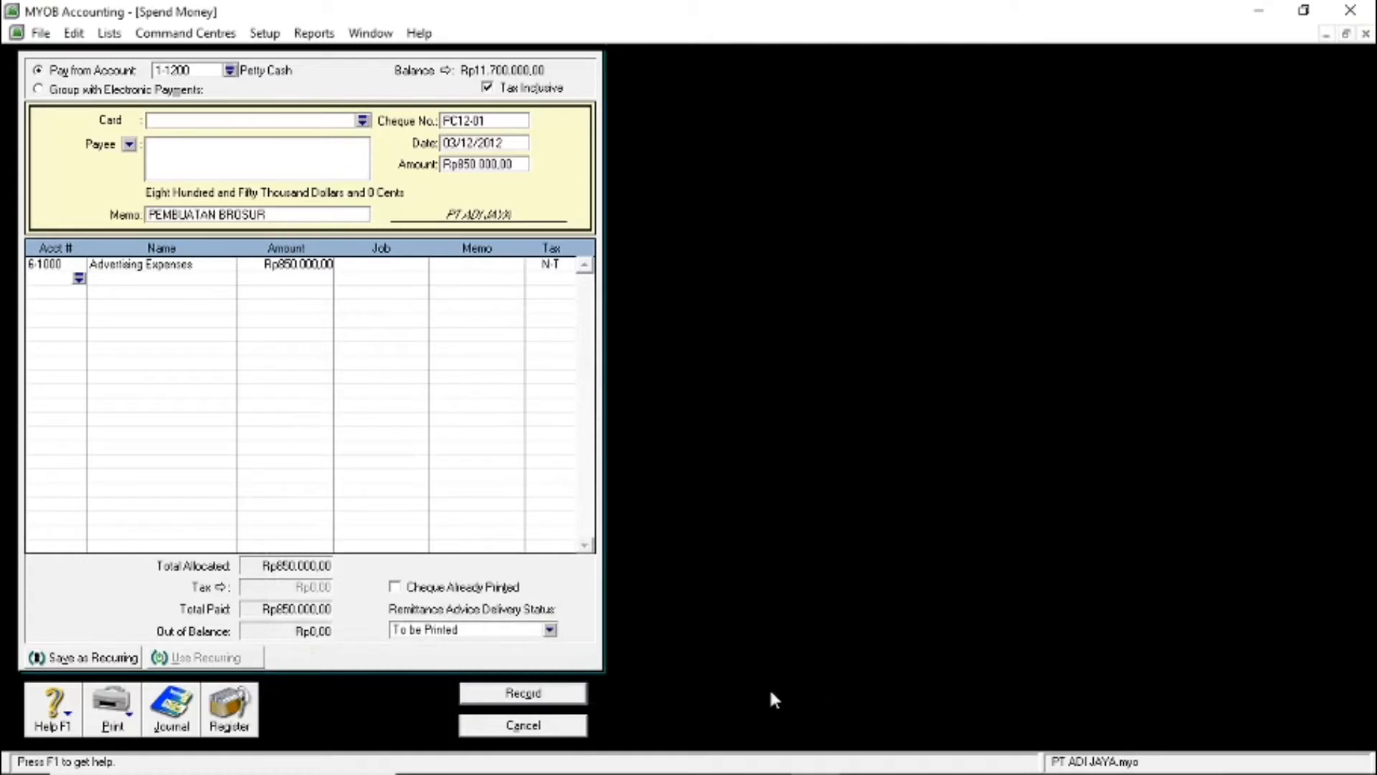
left_click(550, 697)
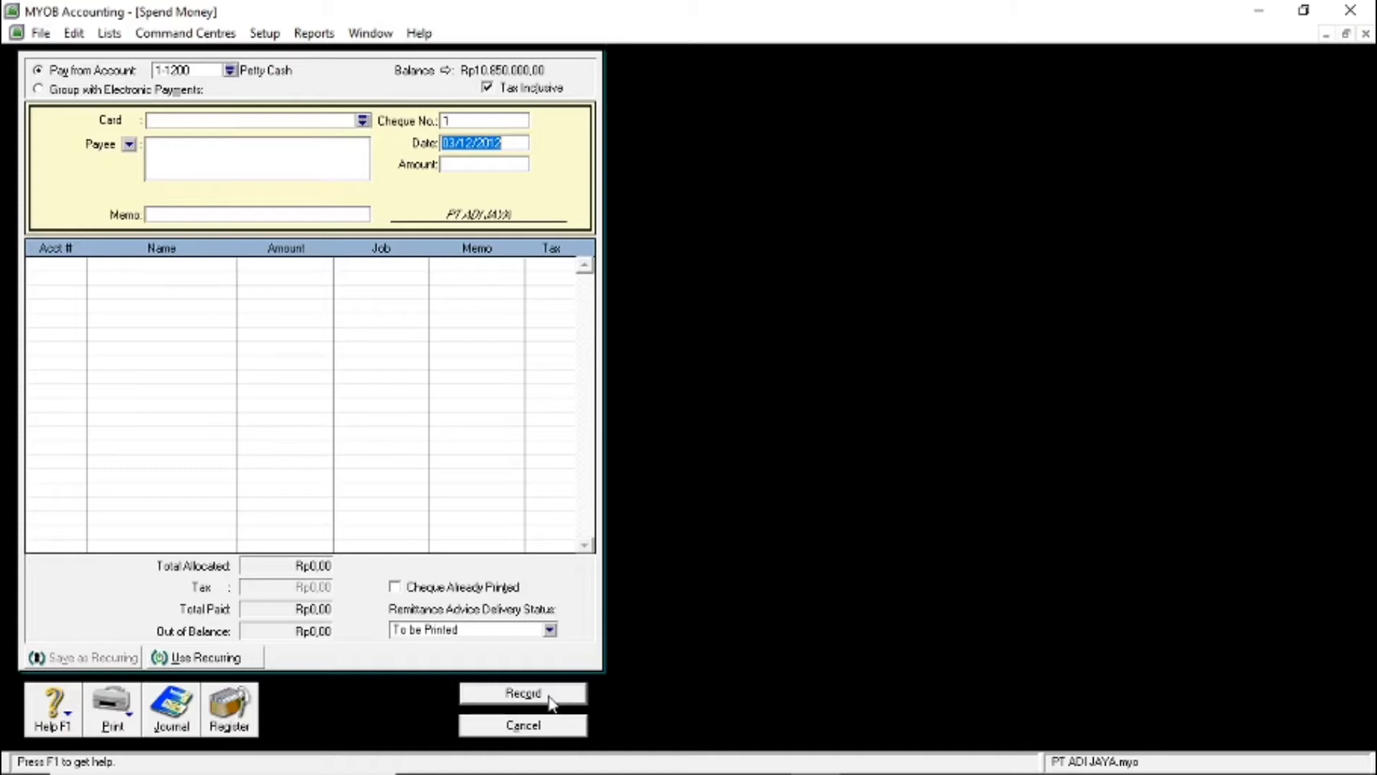
left_click(505, 732)
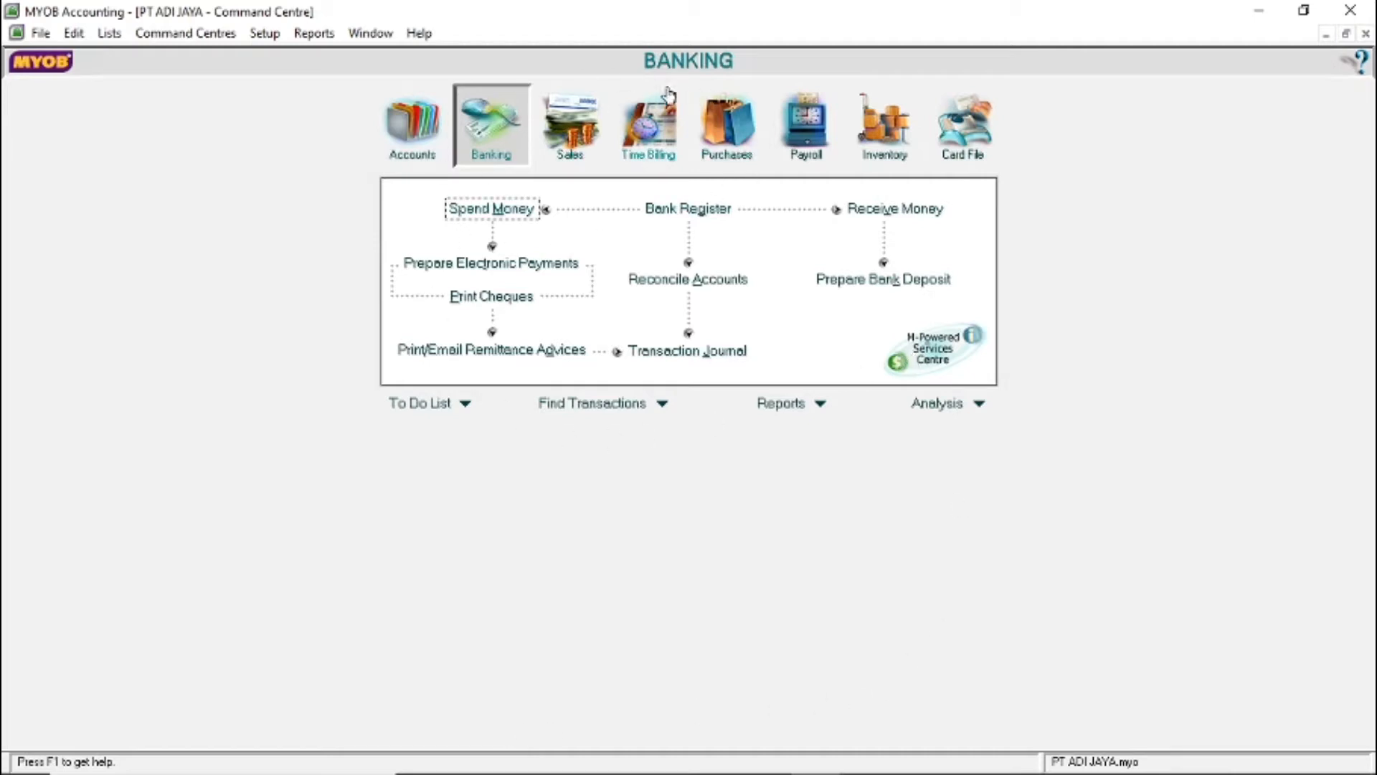
Start a Receive Payments entry for customer Toko Diana with an amount received of Rp170.500.000
left_click(561, 136)
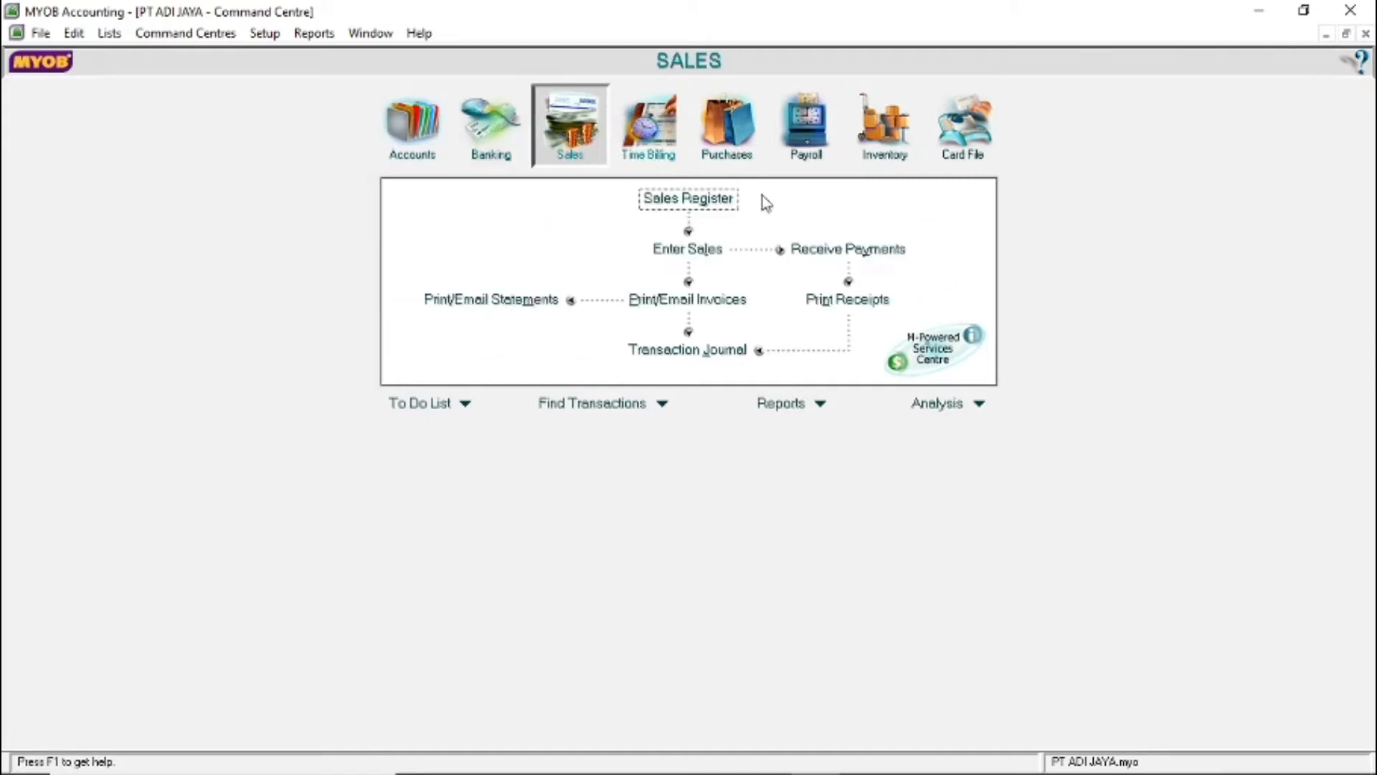
left_click(839, 252)
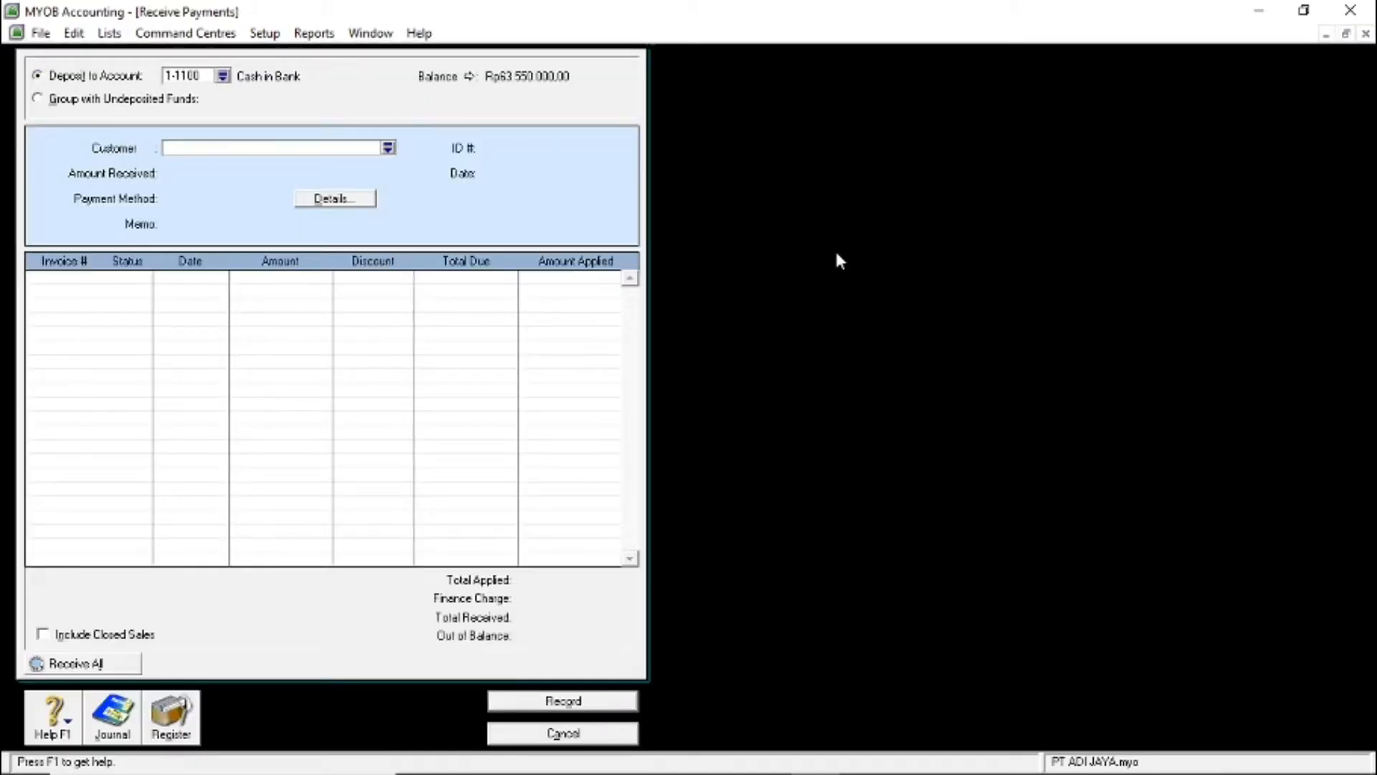
left_click(388, 149)
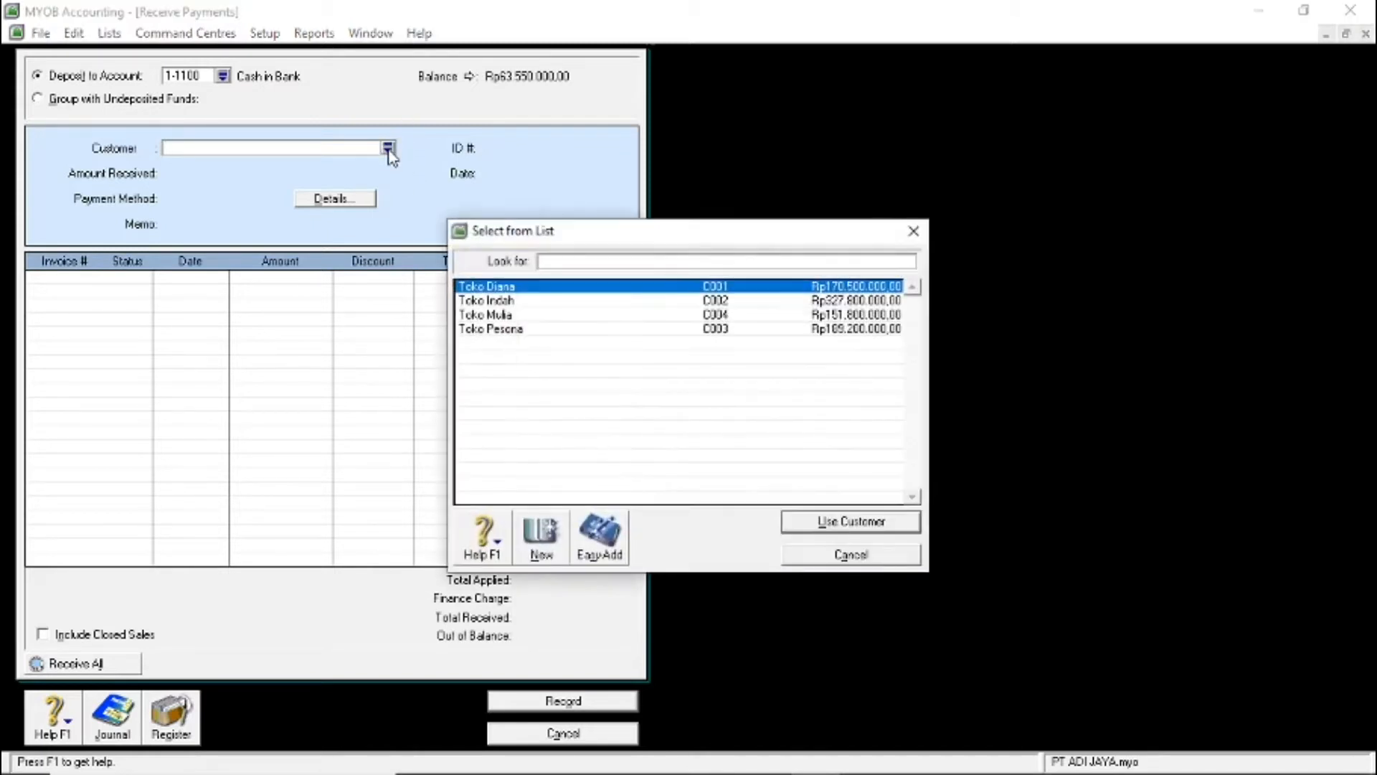
double_click(501, 286)
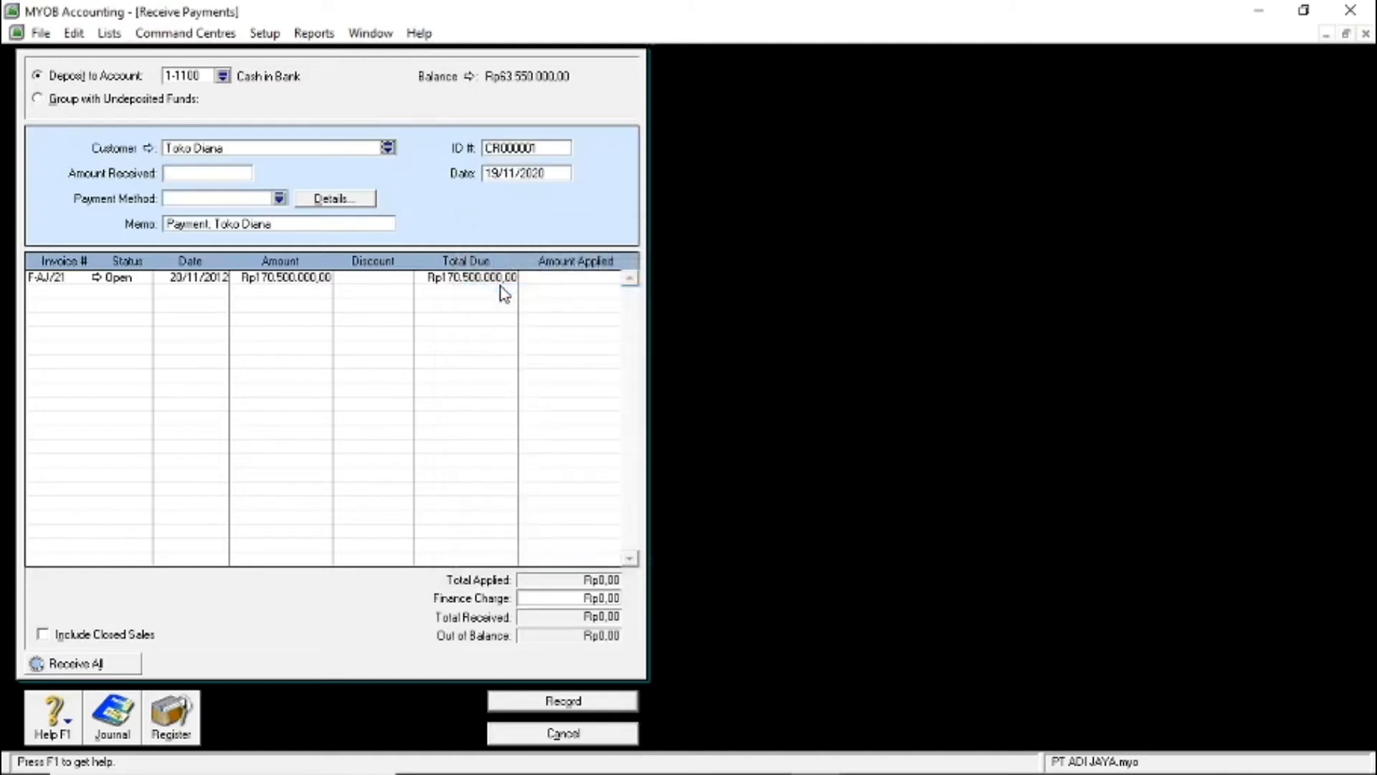
left_click(175, 175)
type("17")
type("0.")
type("500.00")
type("0")
key("Tab")
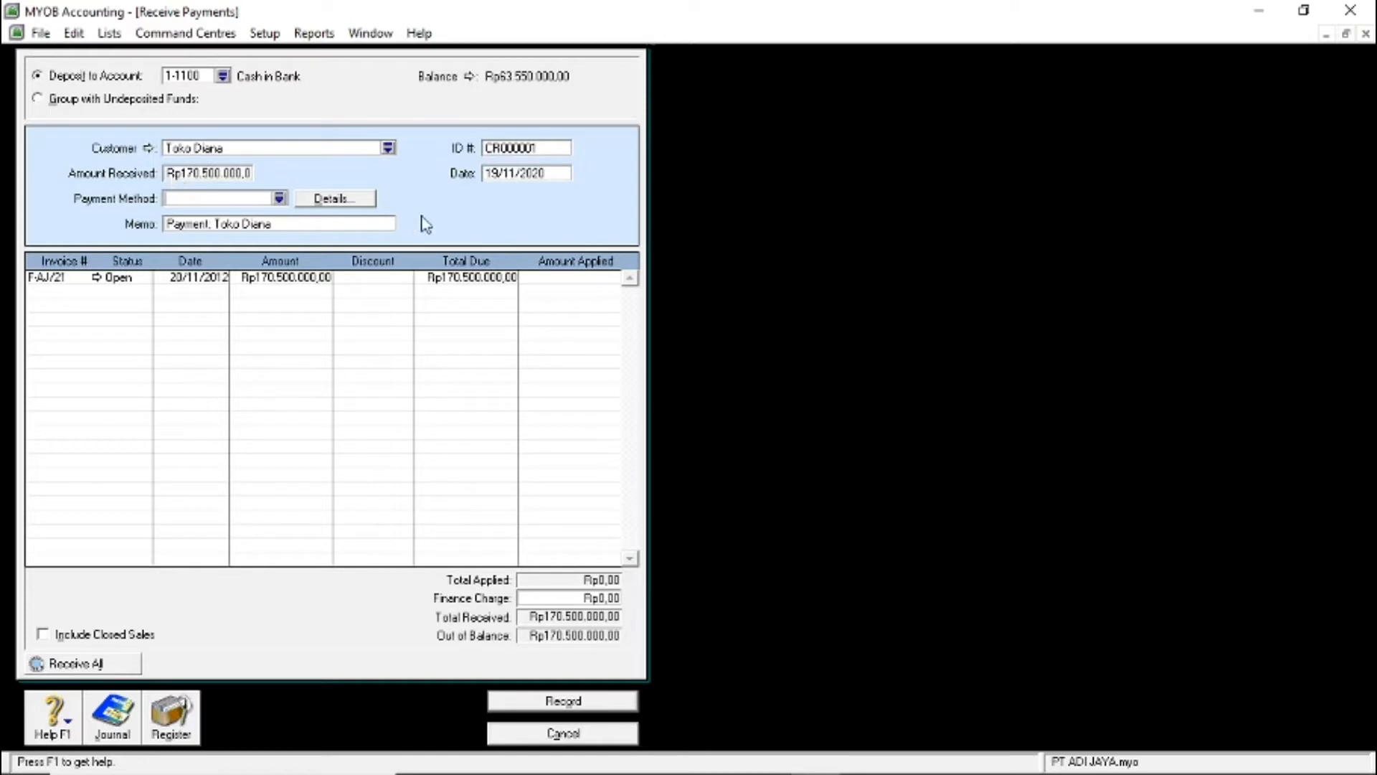
Set the customer payment's ID number to BKM12-1 and its date to 04/12/2012
left_click(521, 149)
type("BKM12-1")
left_click(501, 174)
type("4/12")
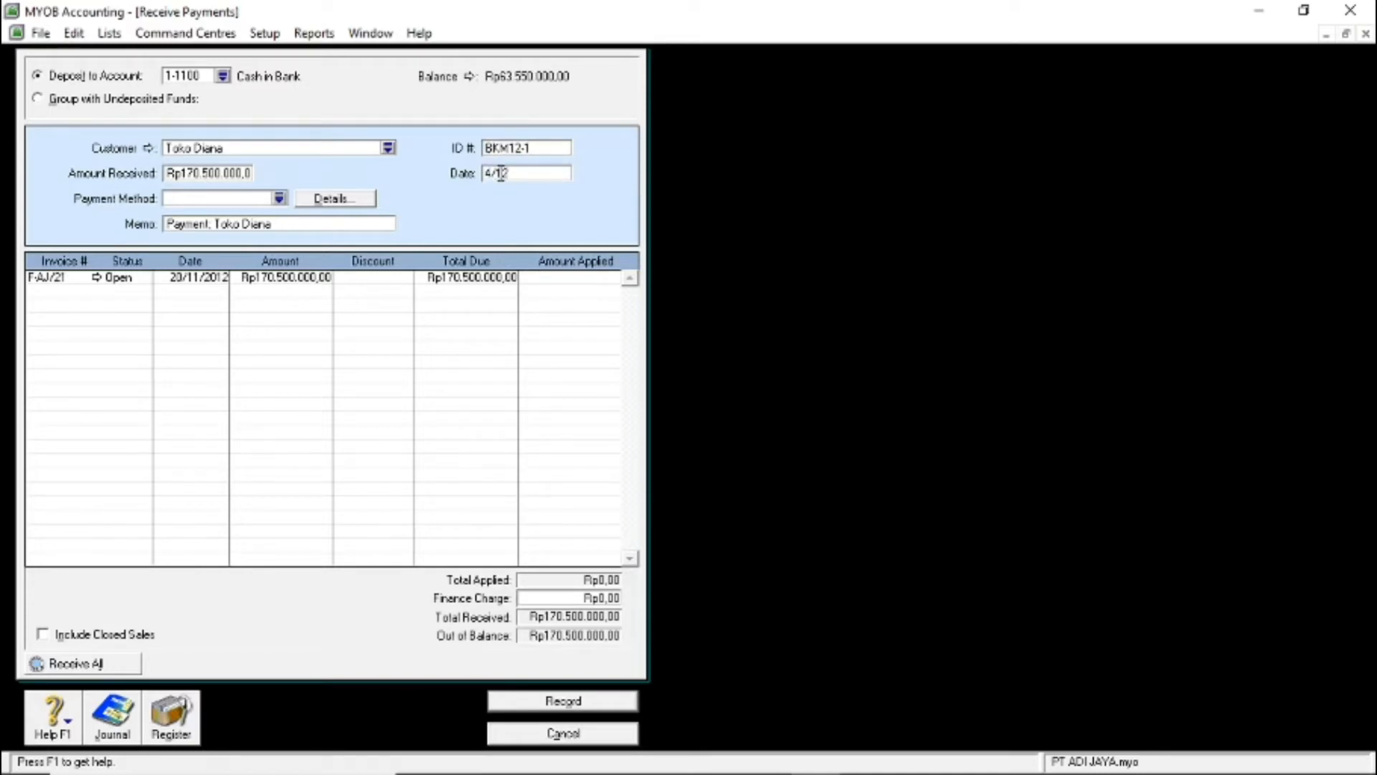
type("/12")
key("Tab")
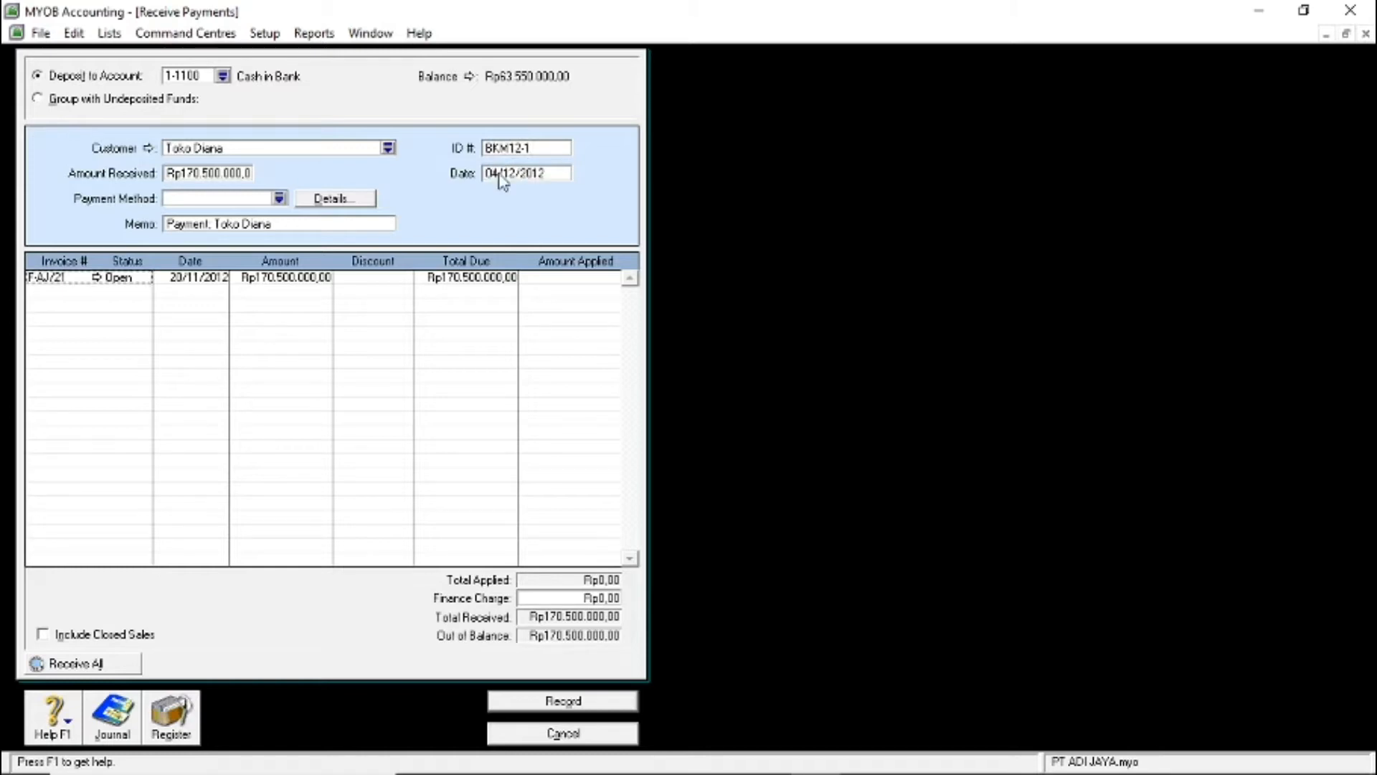
Apply the full Rp170.500.000 to invoice F-AJ/21 and record the customer payment after checking its recap
left_click(559, 278)
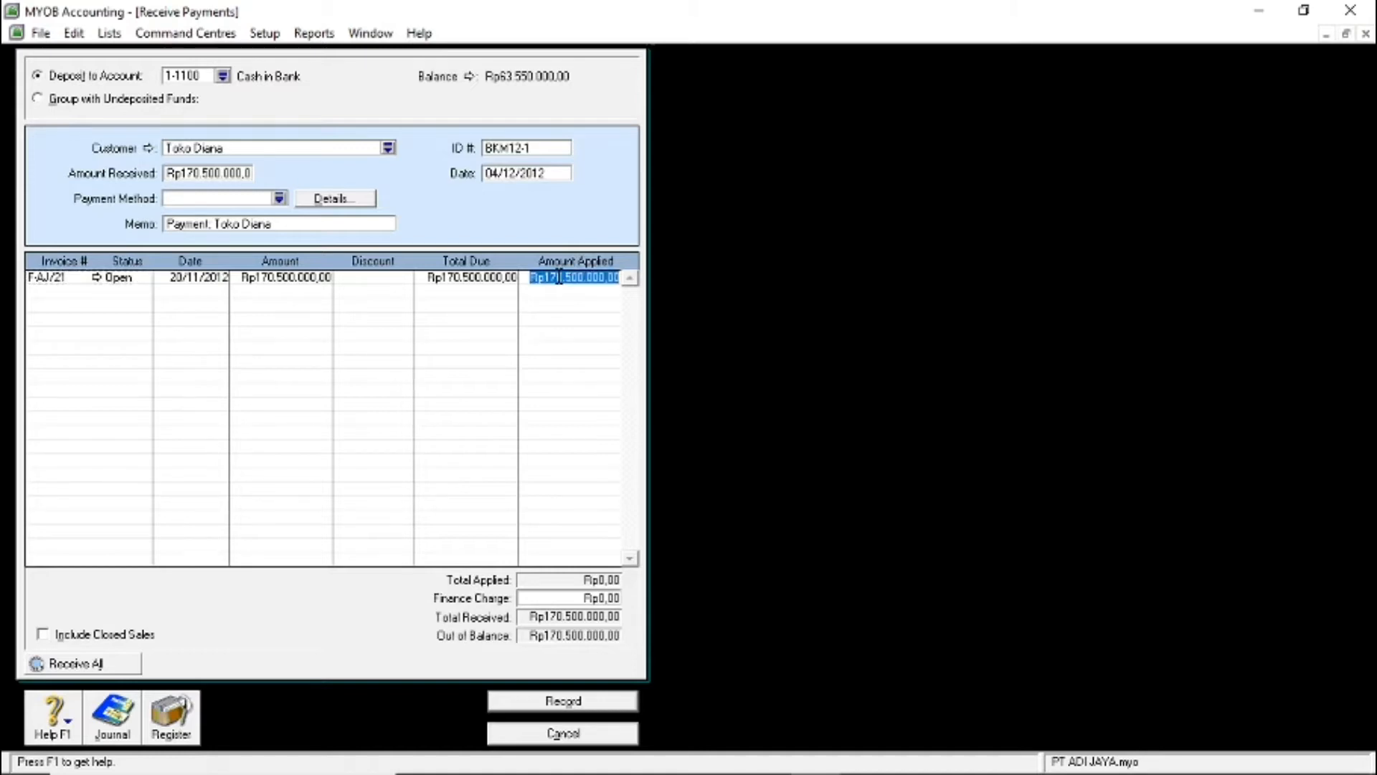
key("Tab")
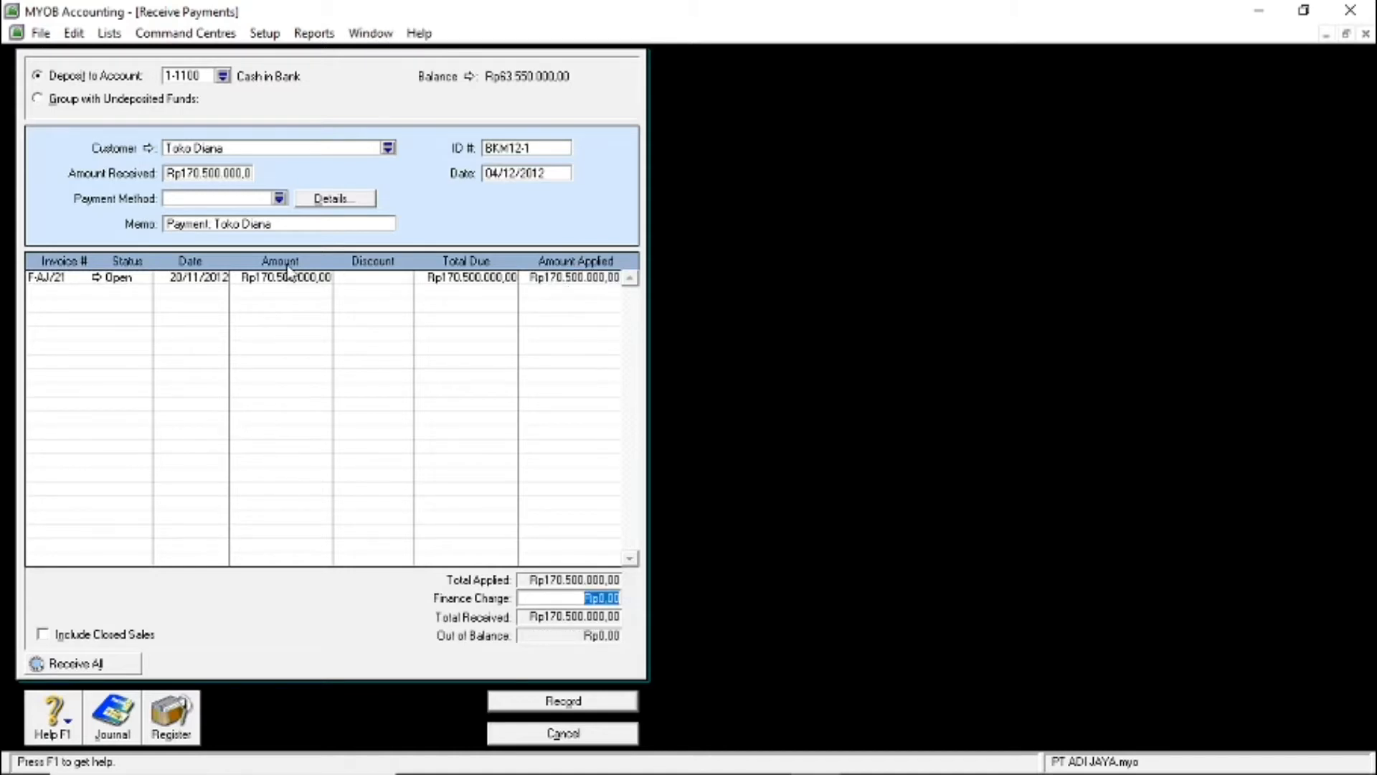
key("ctrl+r")
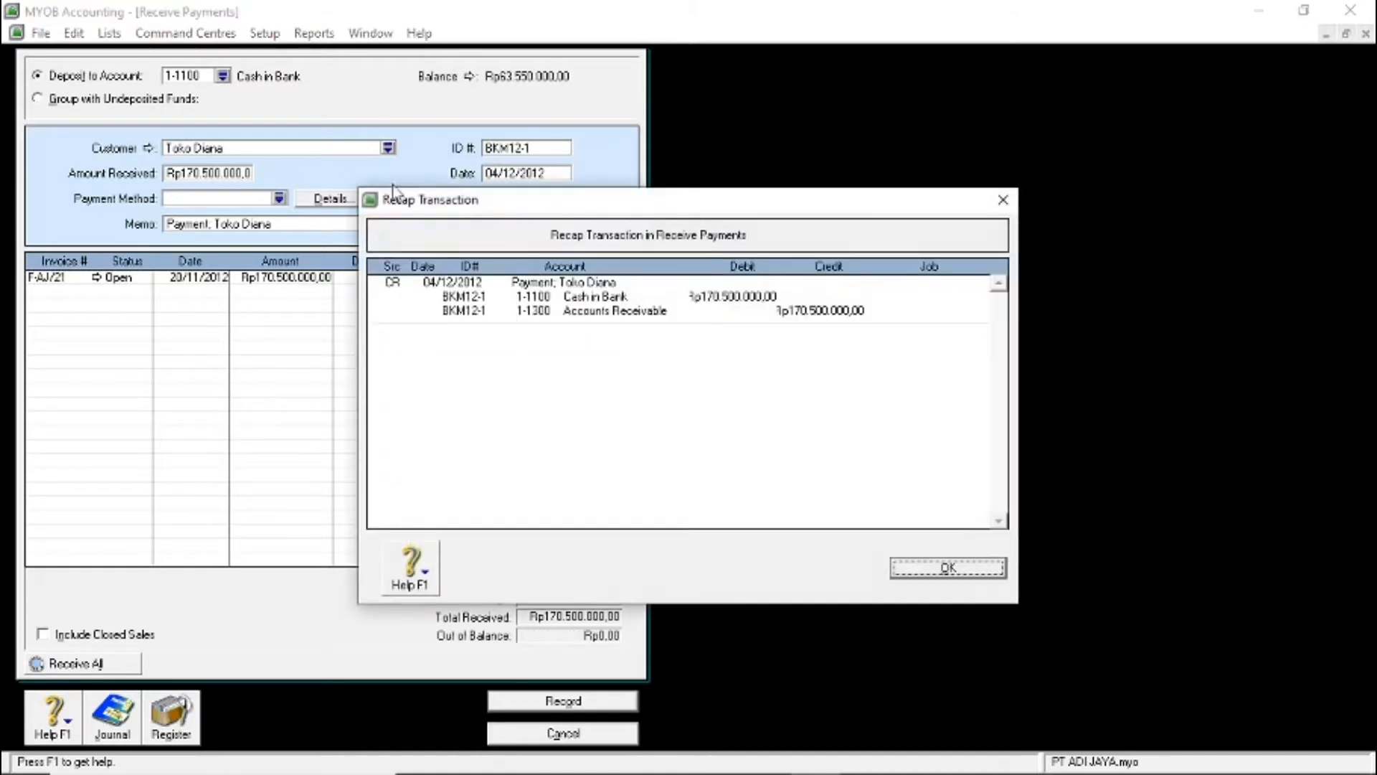
left_click_drag(516, 220, 458, 357)
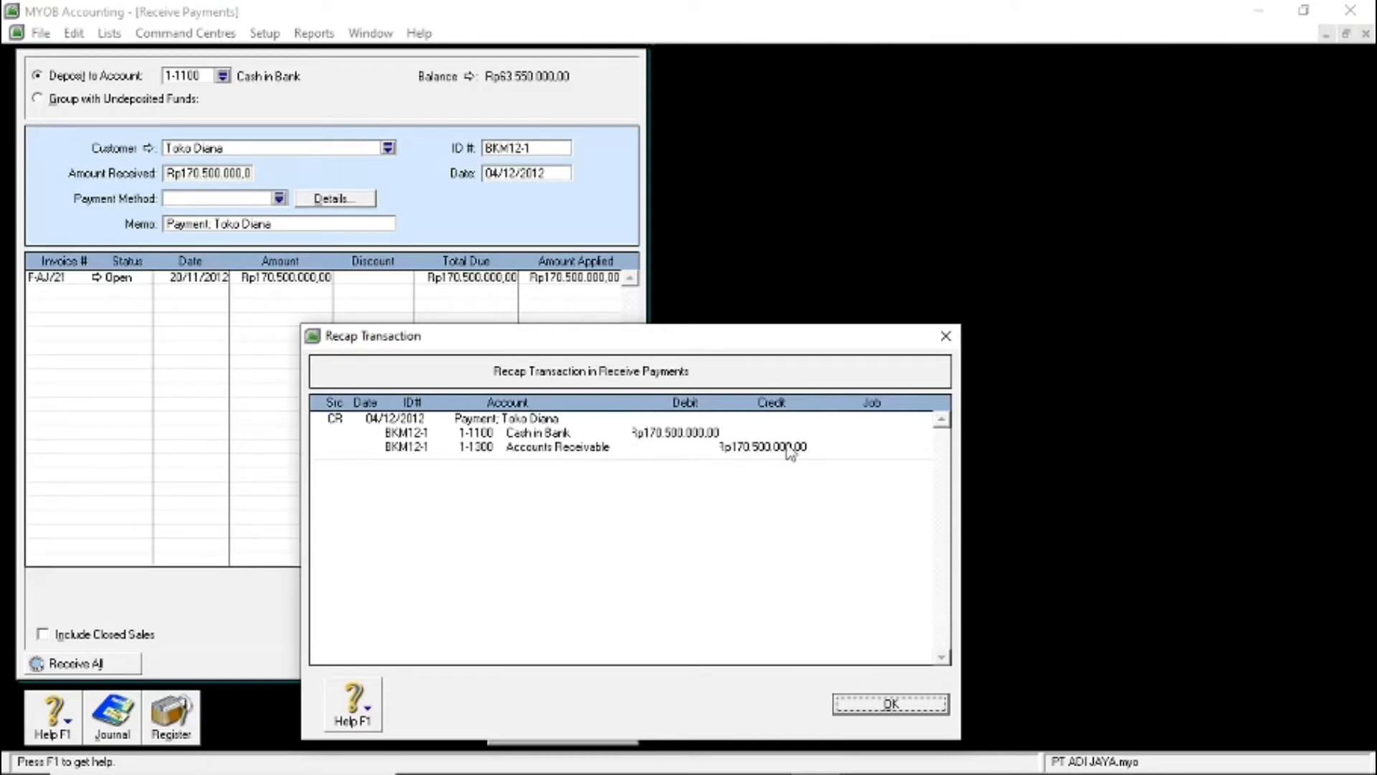
left_click(855, 703)
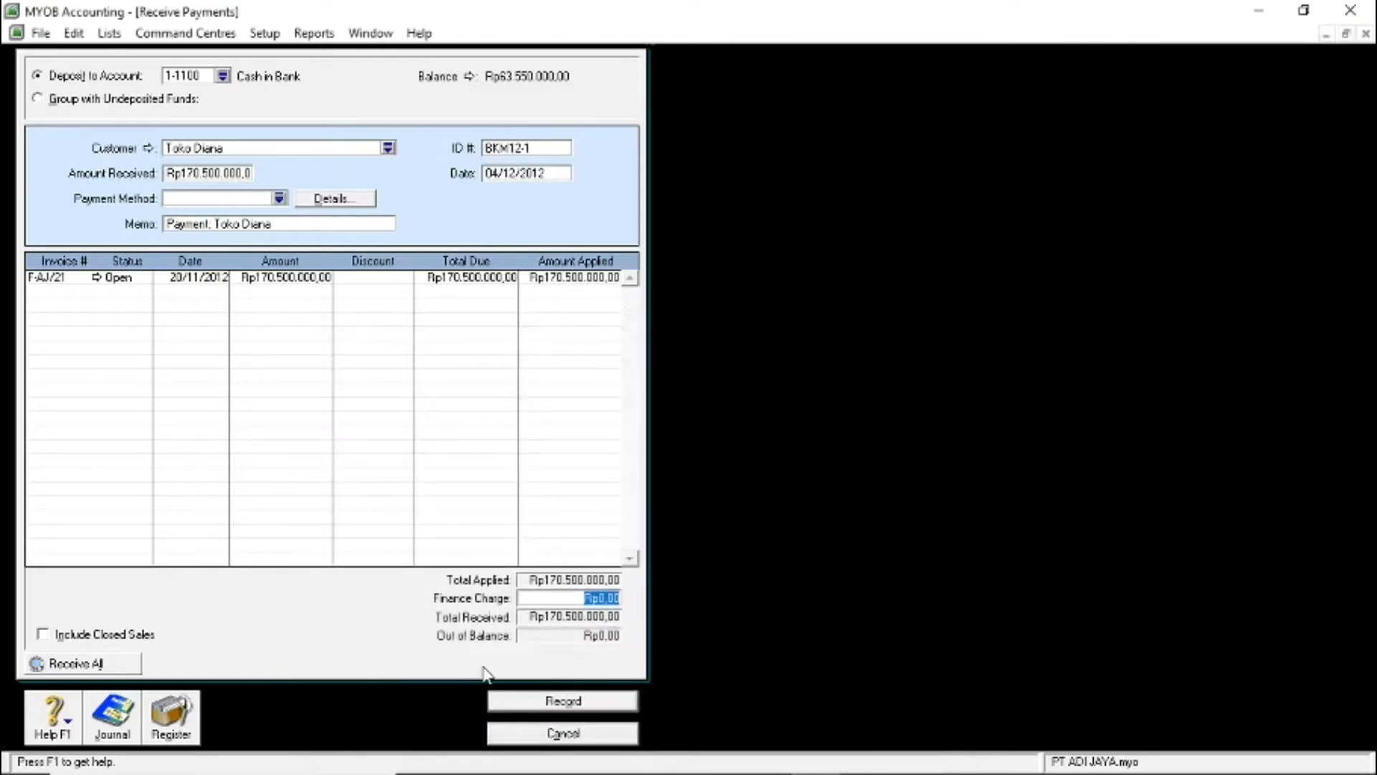
left_click(514, 703)
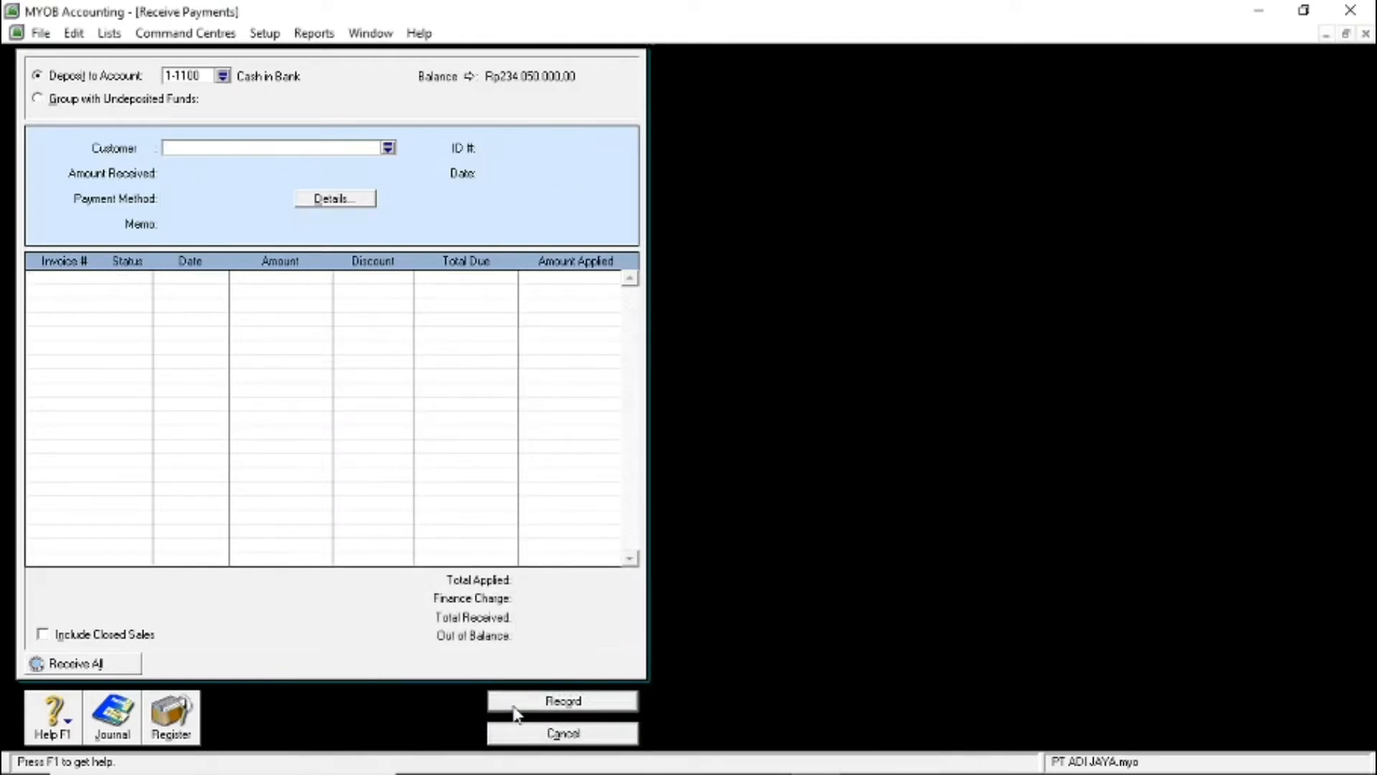
left_click(627, 737)
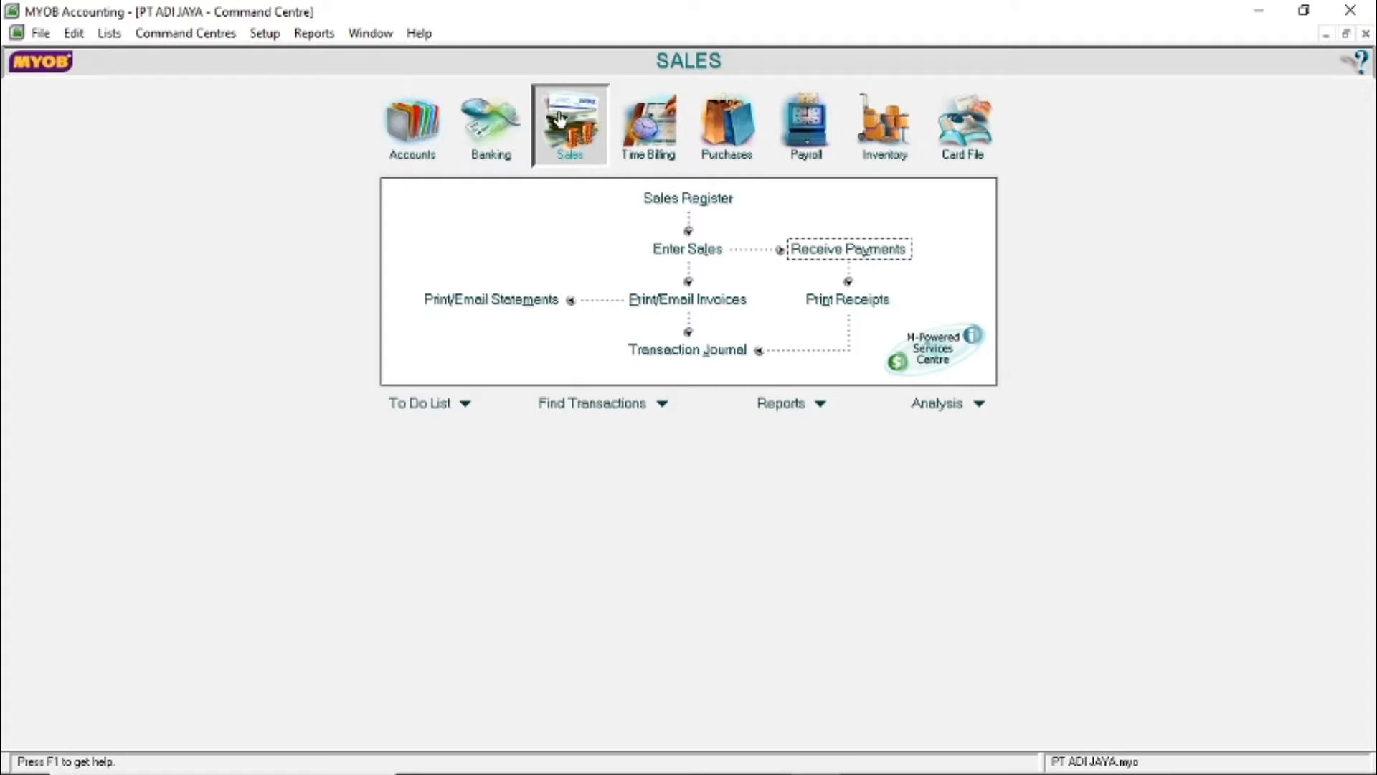
Start a new sales invoice for customer Toko Indah with tax-inclusive pricing turned off
left_click(667, 247)
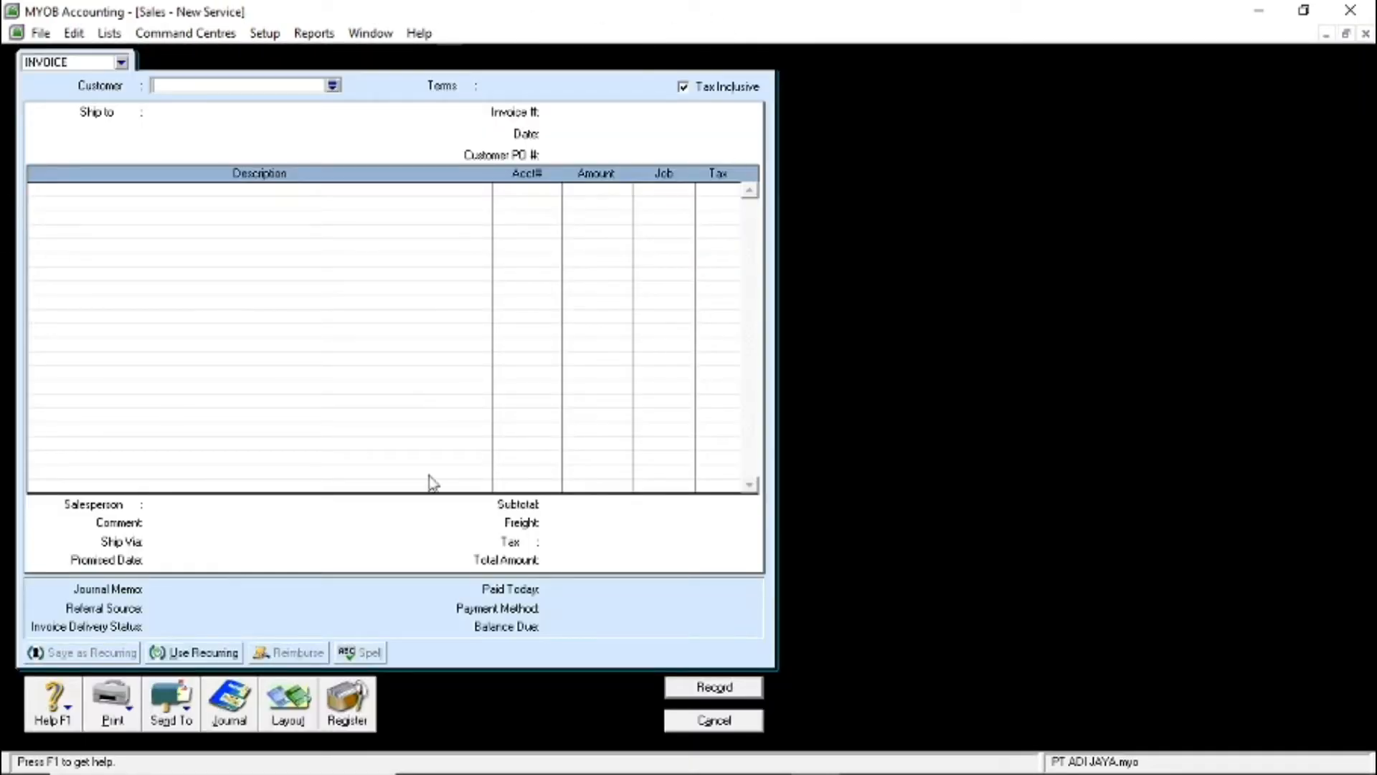
left_click(684, 87)
left_click(332, 85)
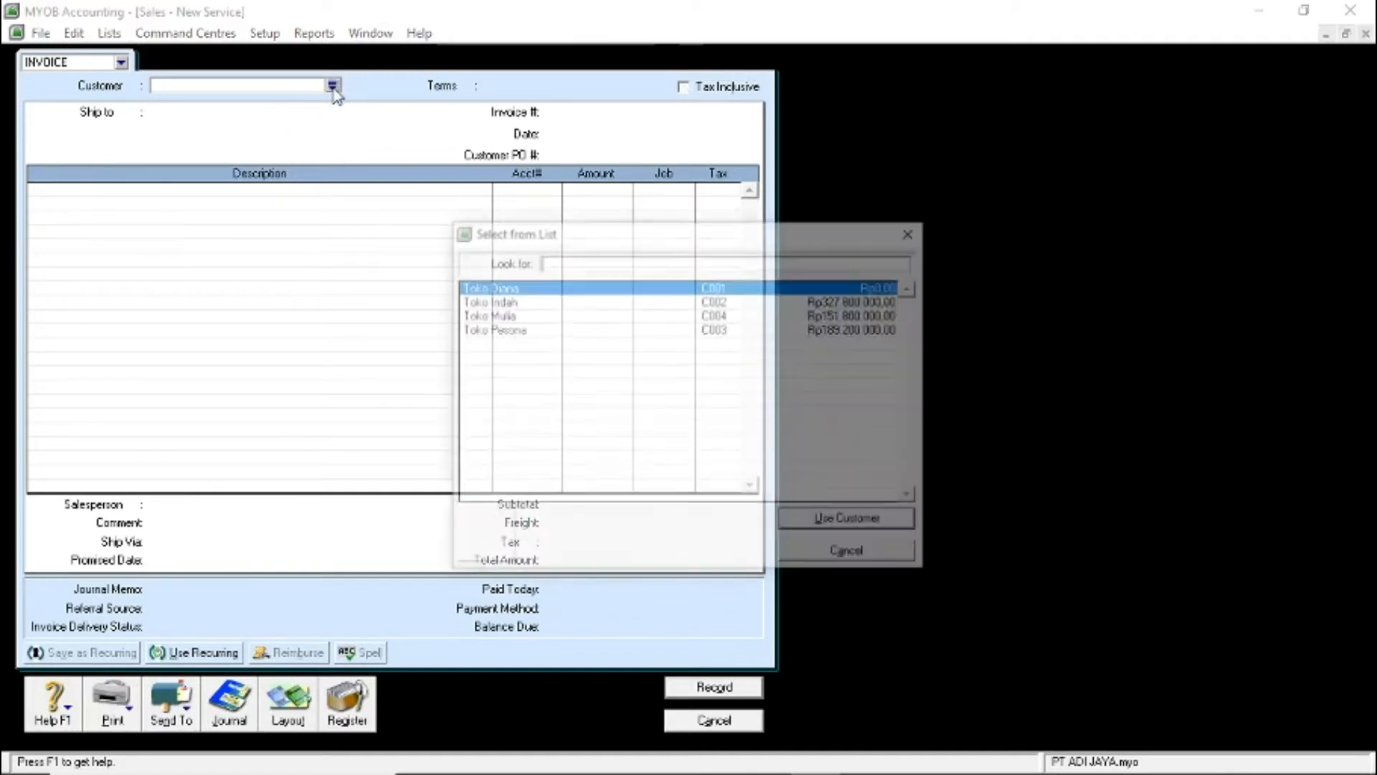
double_click(513, 301)
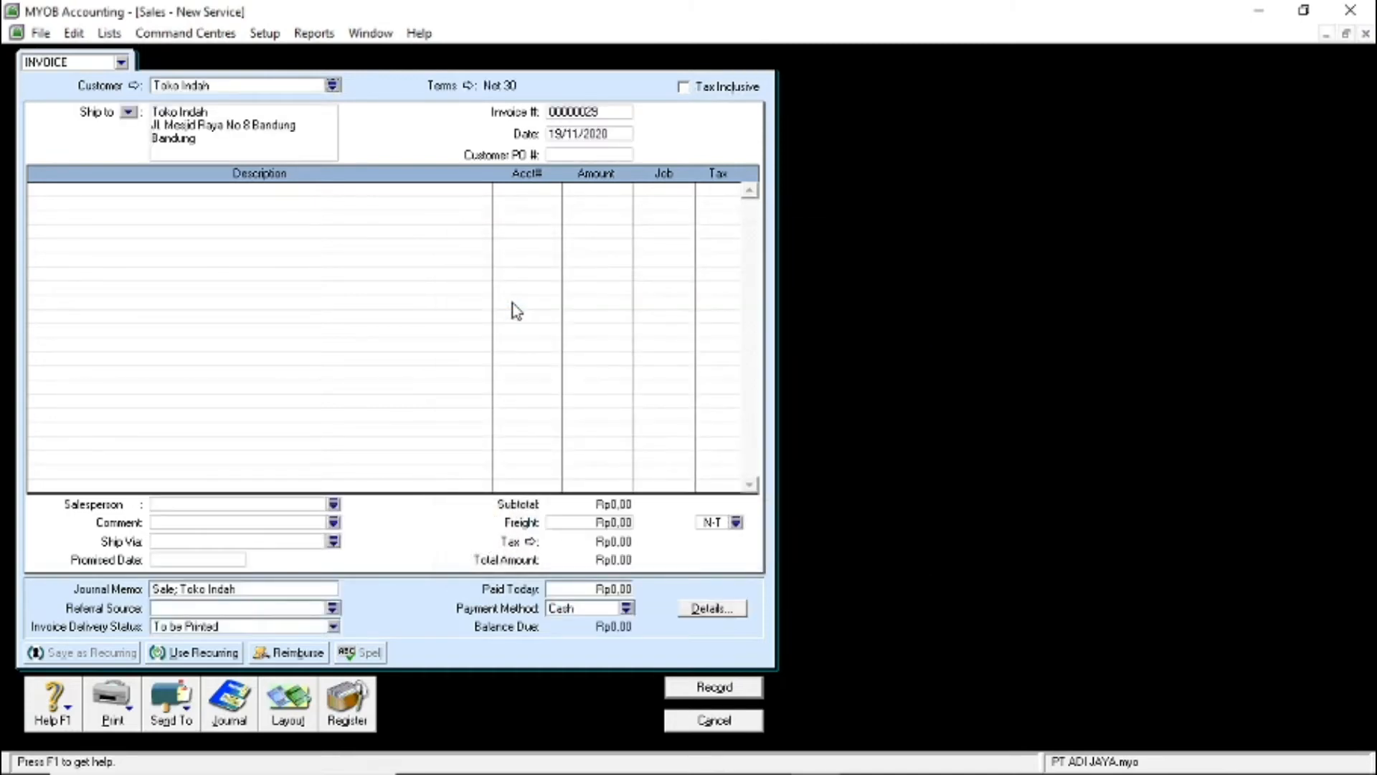
Set the sales invoice number to F-AJ/41 and enter 7 December as the invoice date
left_click(570, 111)
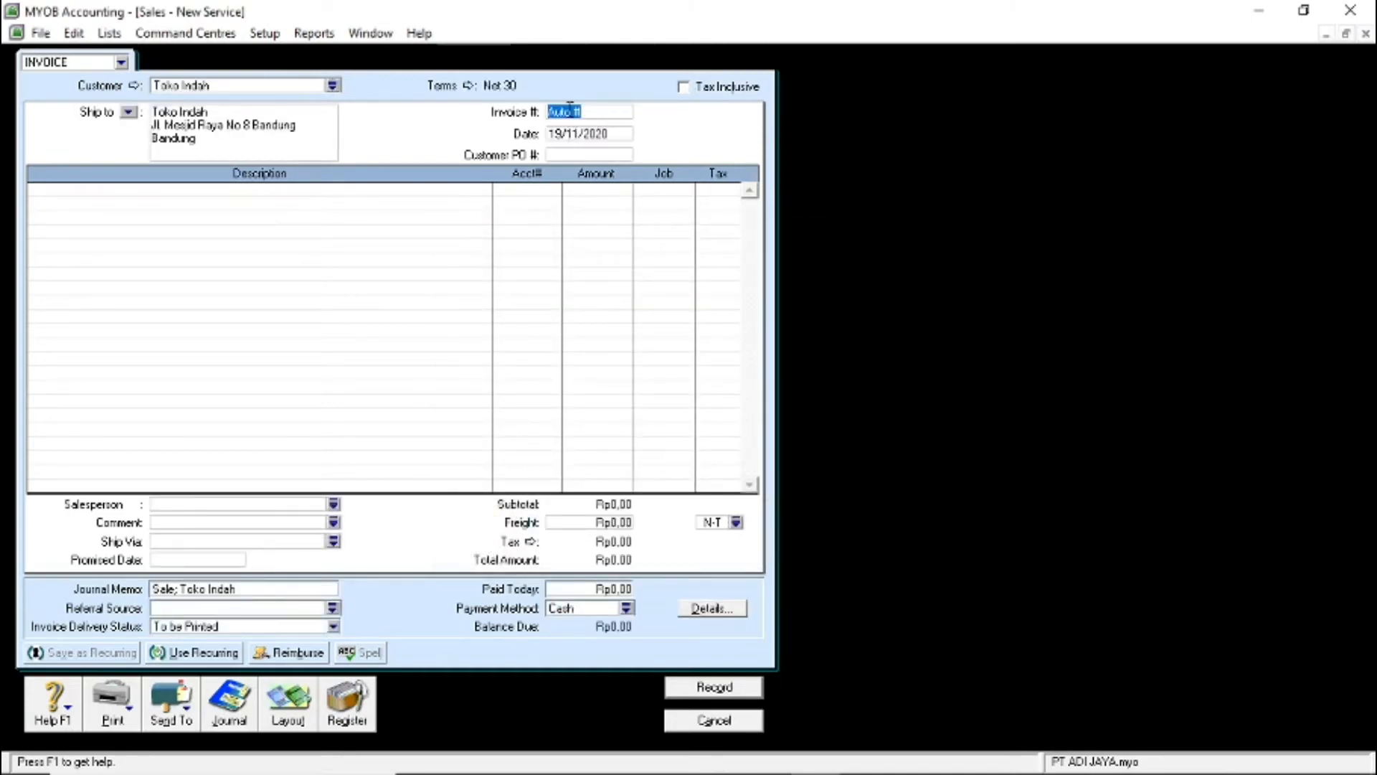
type("F-AJ/41")
left_click(582, 139)
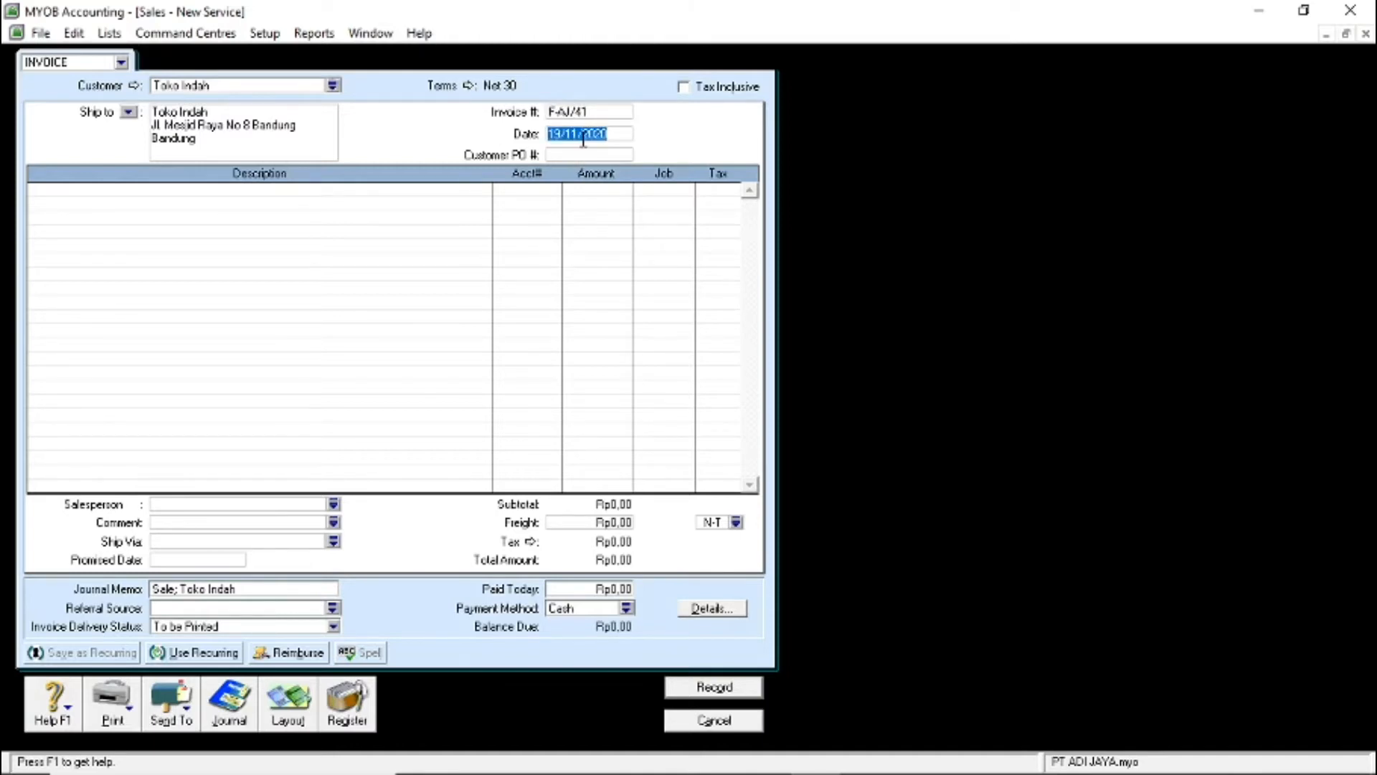
type("7/12/18")
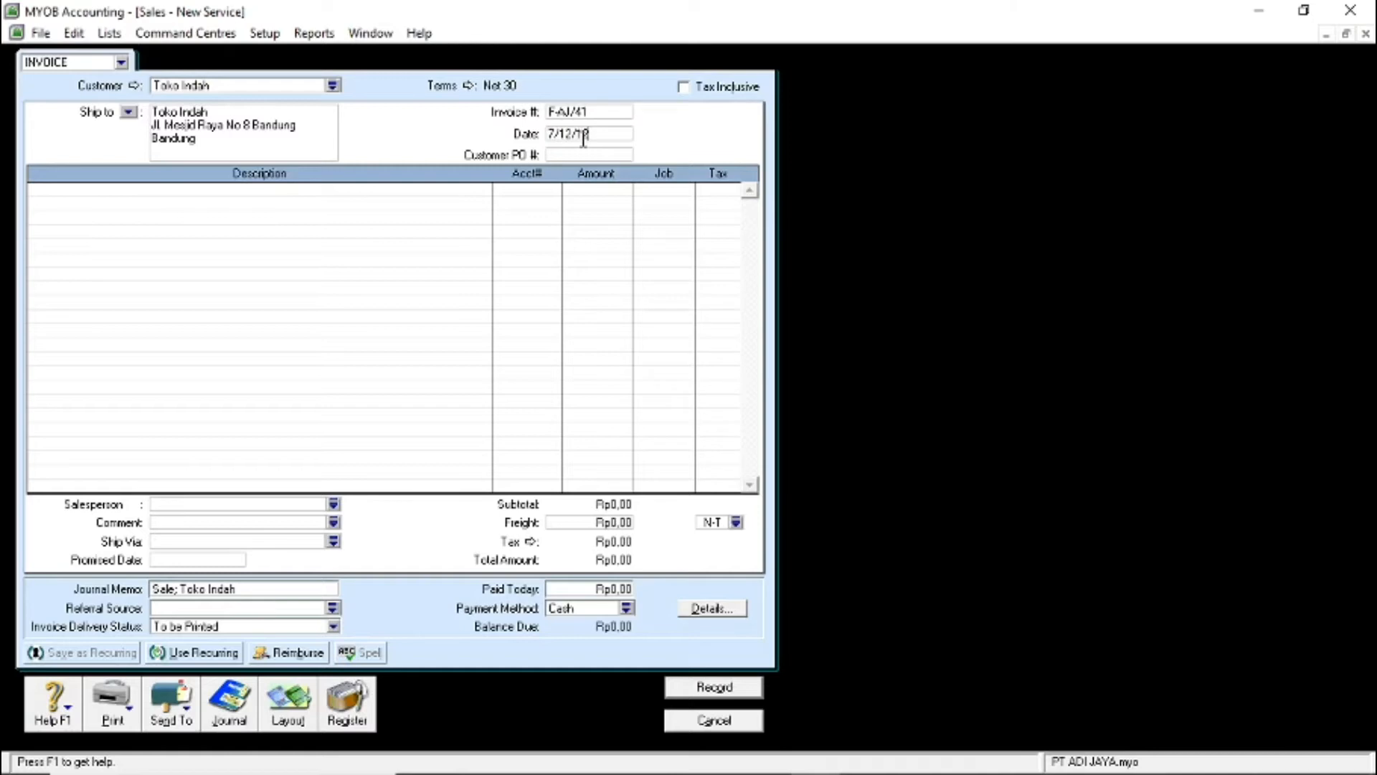
Switch the Toko Indah sales invoice to the Item layout
key("Tab")
left_click(290, 710)
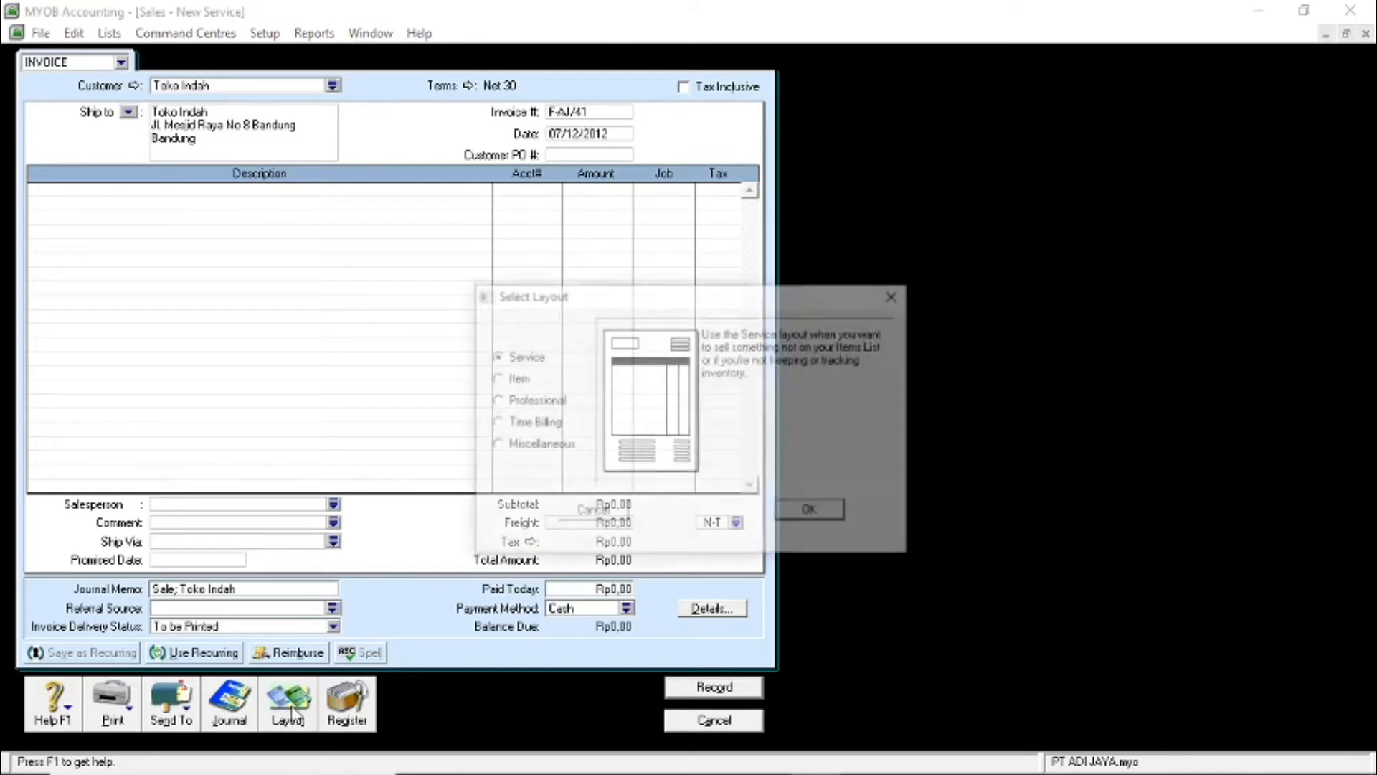
left_click(505, 379)
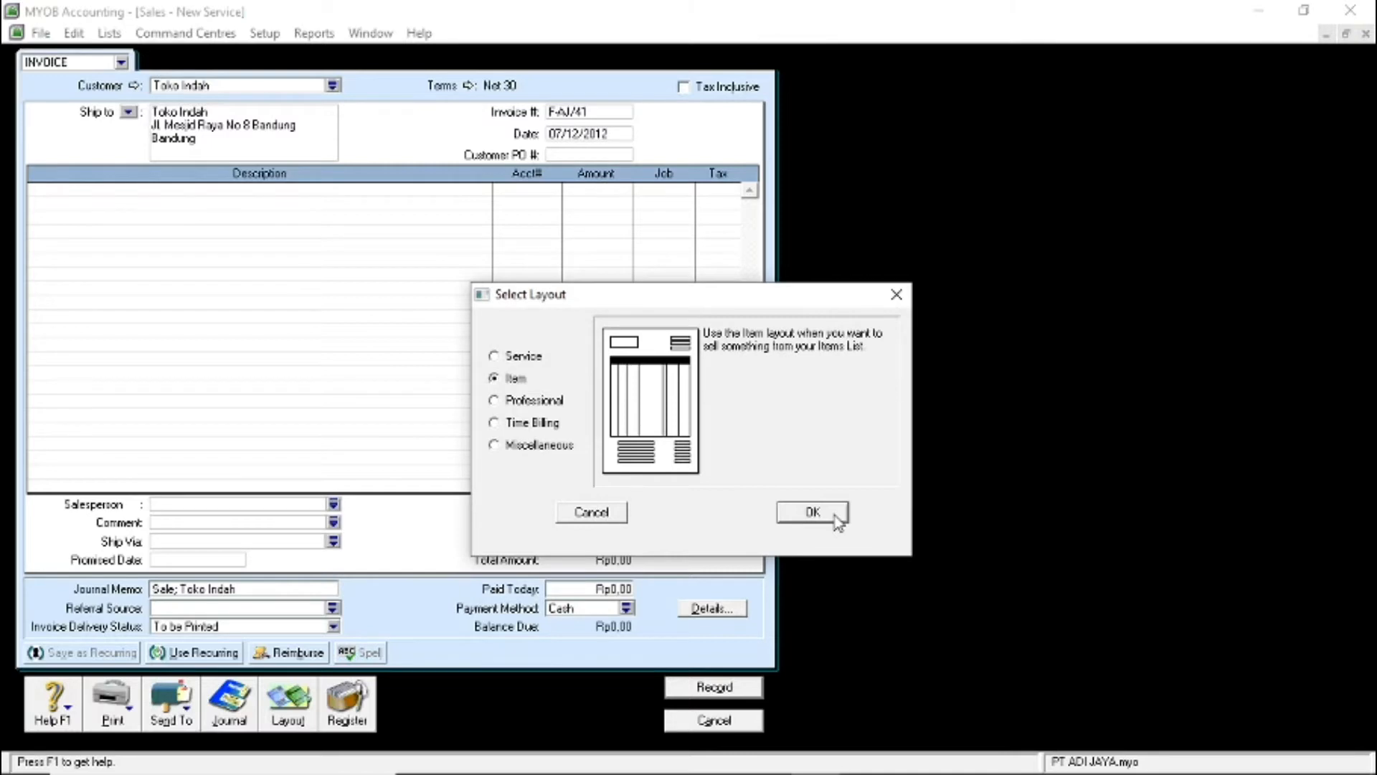
left_click(814, 512)
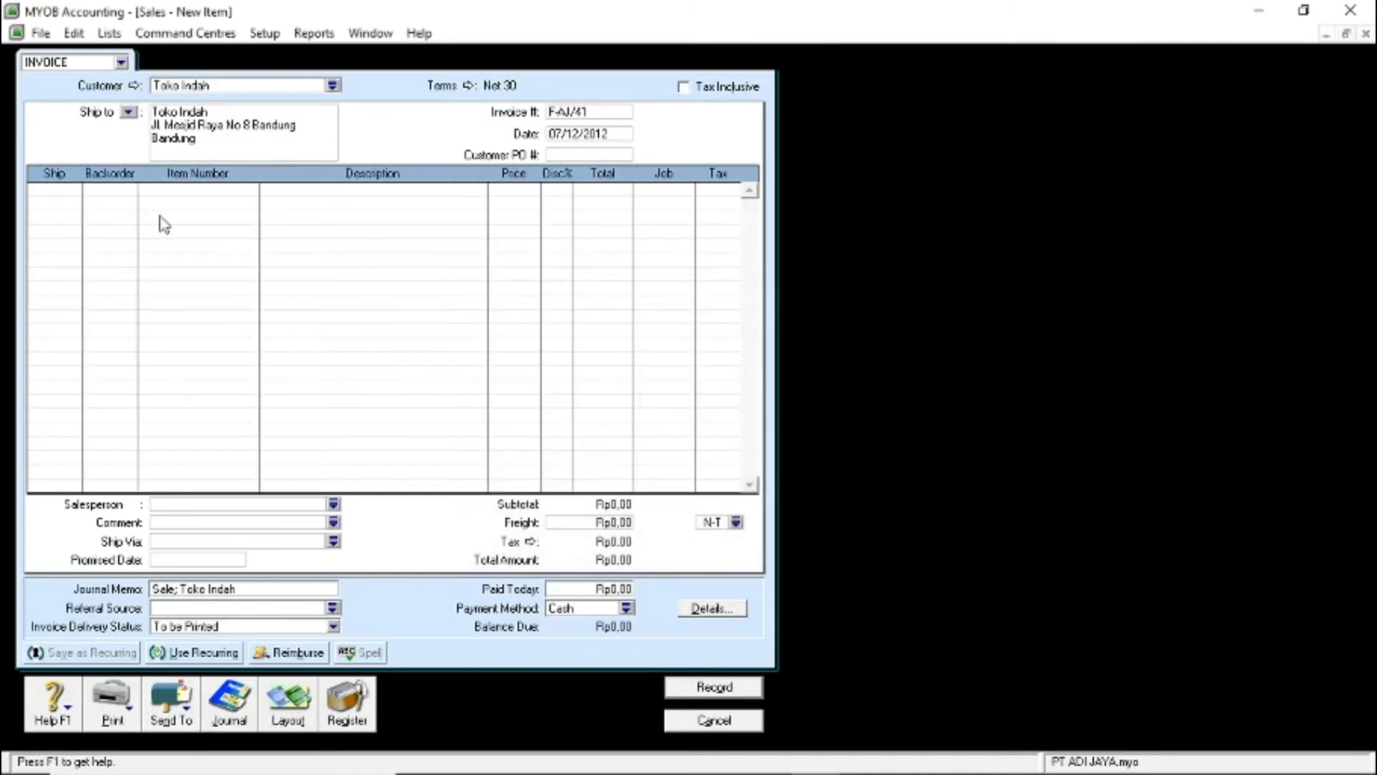
Add an invoice line for 9 units of item 501LED (TV LED) at a price of 12000000 each
left_click(57, 190)
type("9")
key("Tab")
key("Tab")
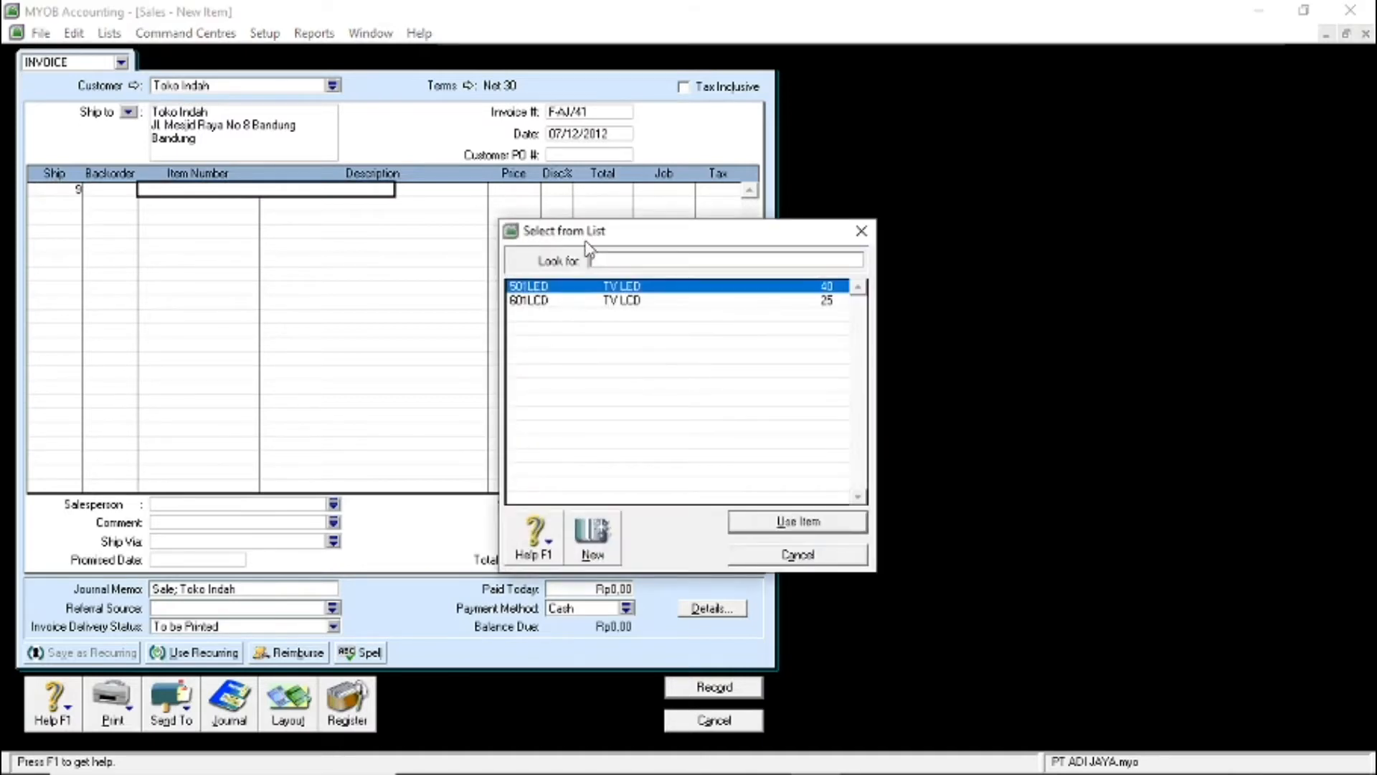
key("Return")
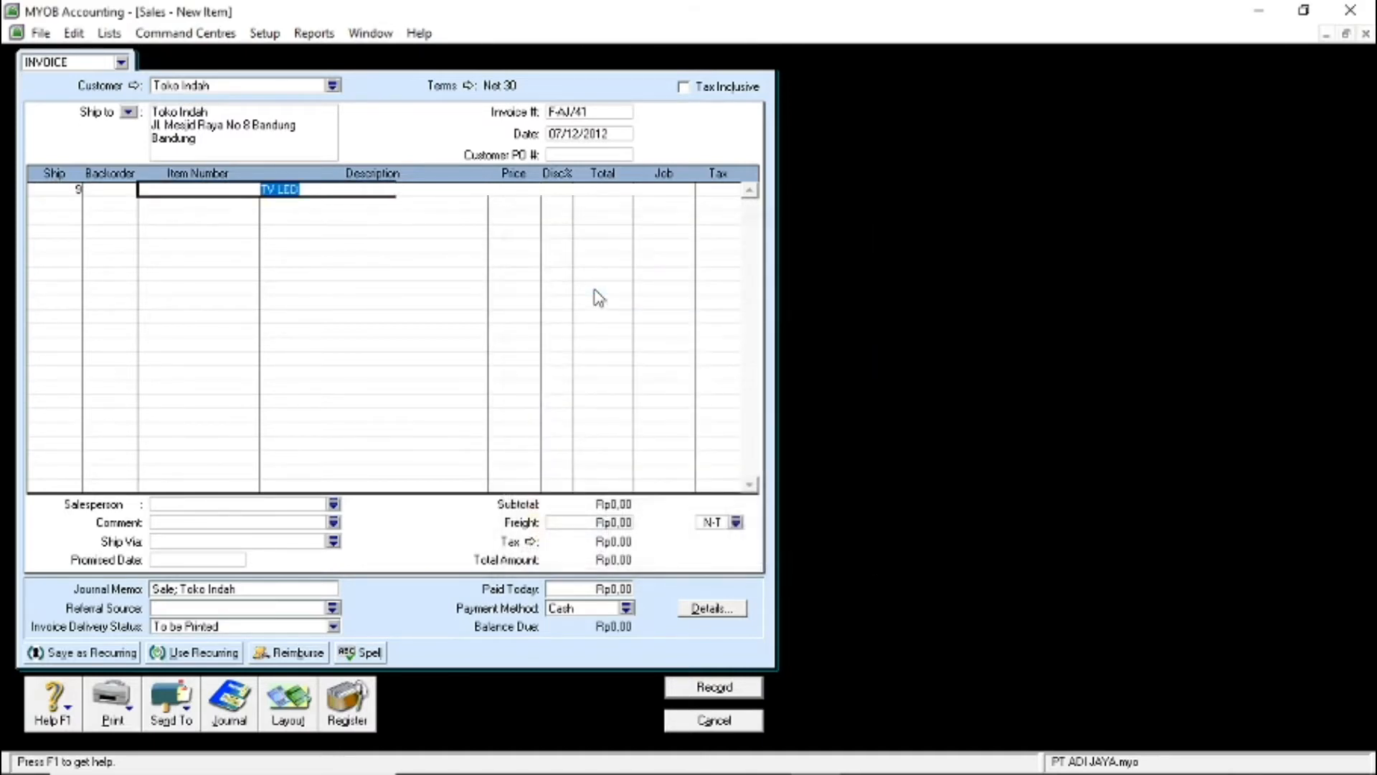
key("Tab")
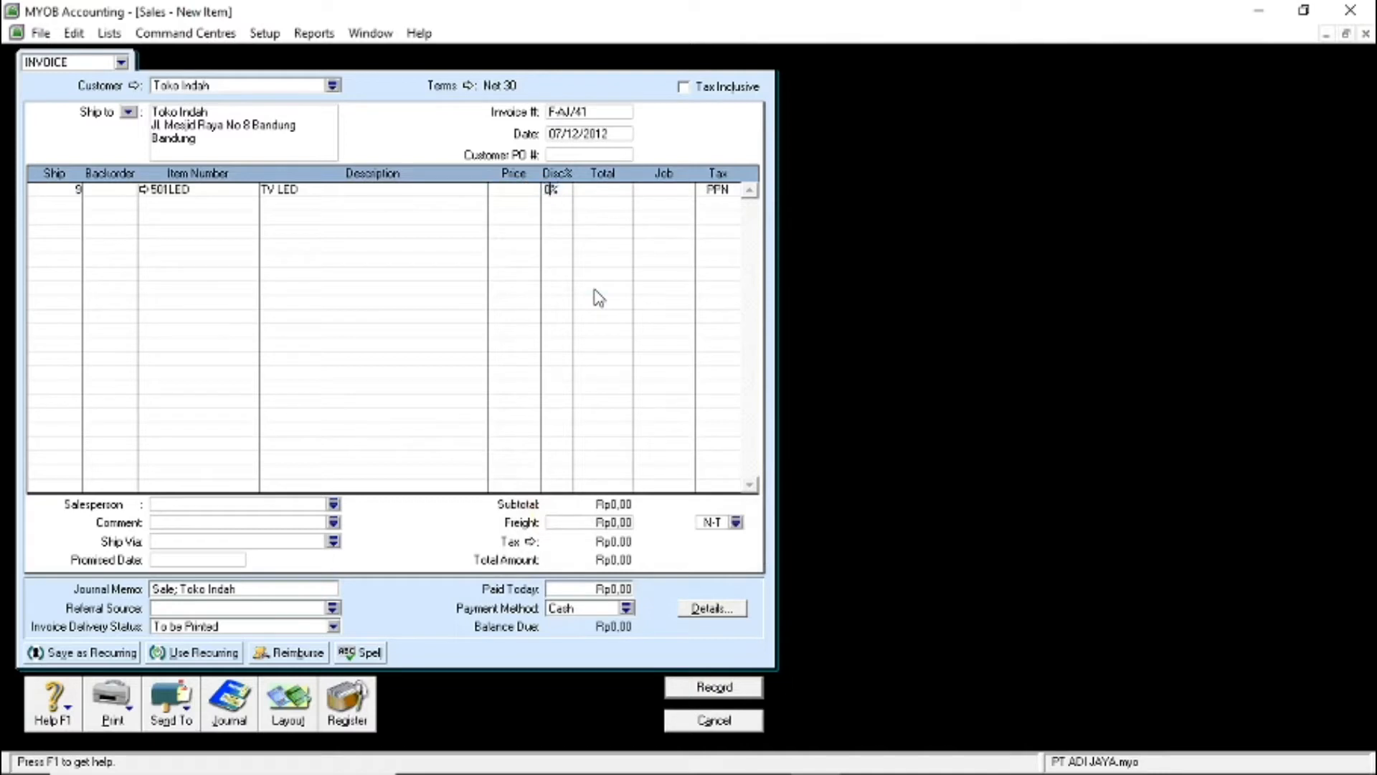
left_click(509, 191)
type("12000000")
left_click(511, 203)
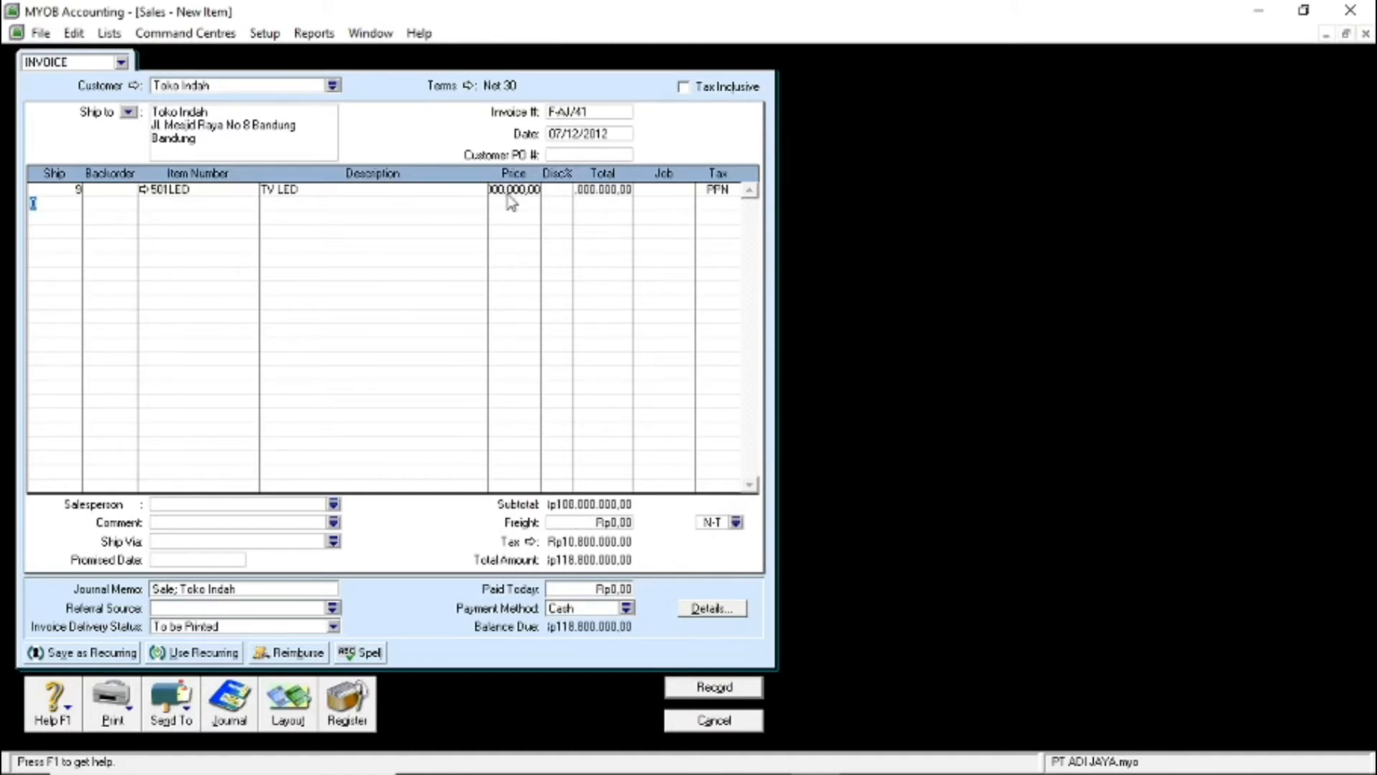
Add a second invoice line for 7 units of item 601LCD (TV LCD) at a price of 10000000 each
type("7")
key("Tab")
key("Tab")
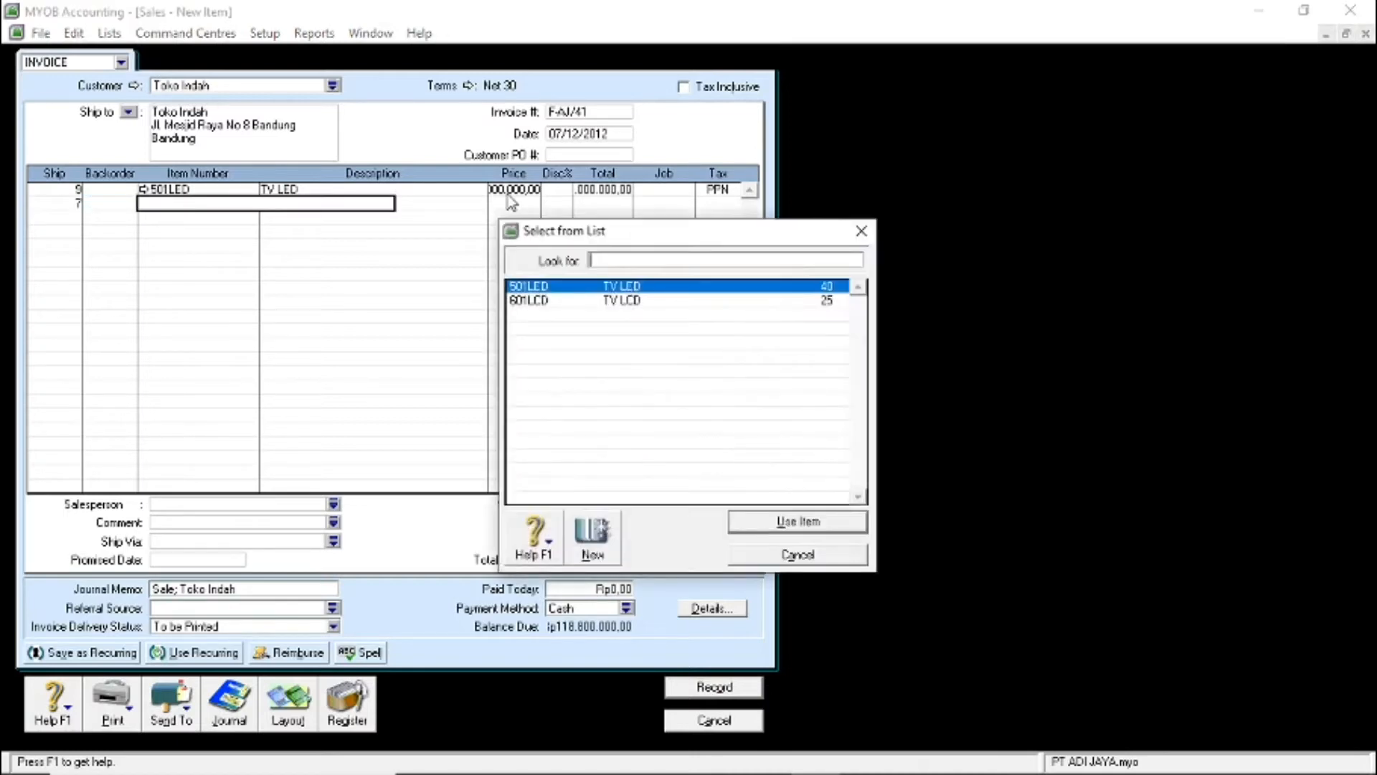
double_click(647, 301)
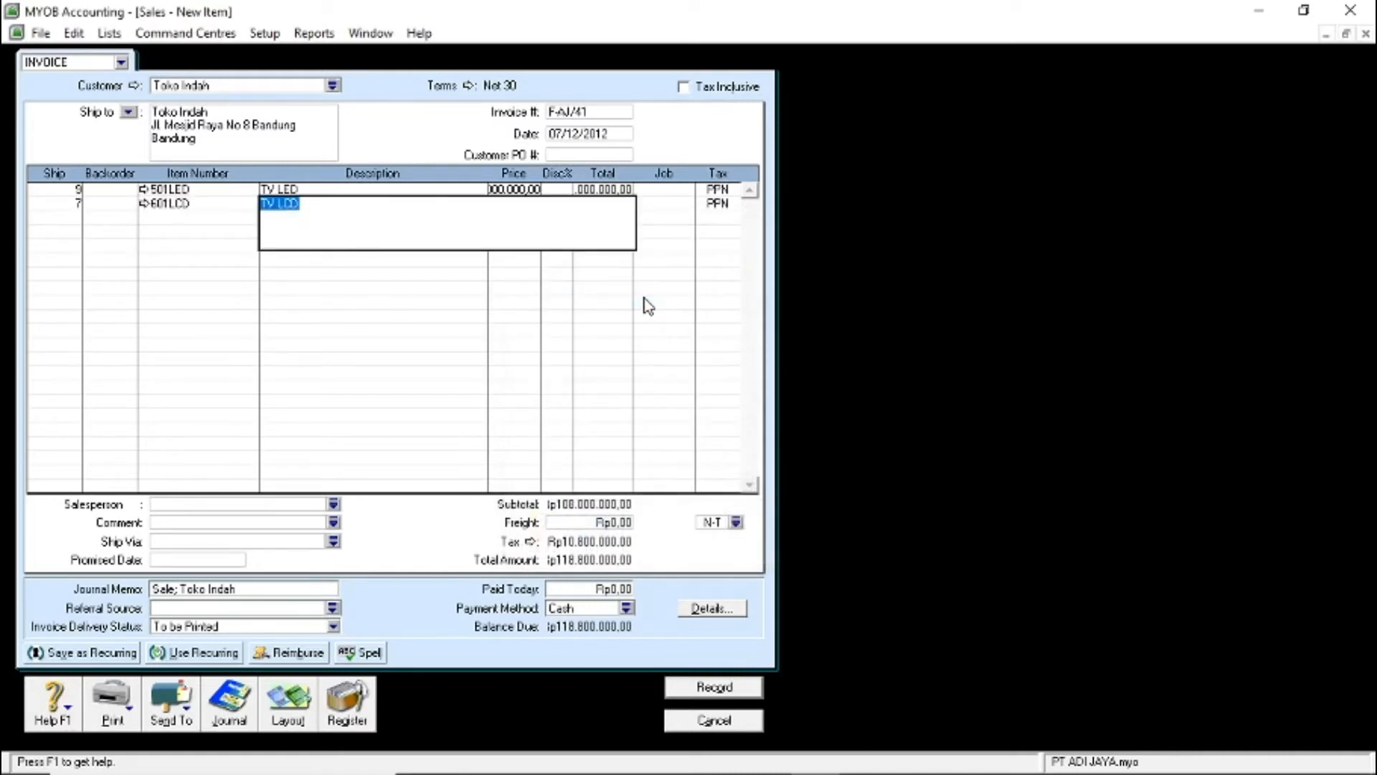
key("Tab")
type("1")
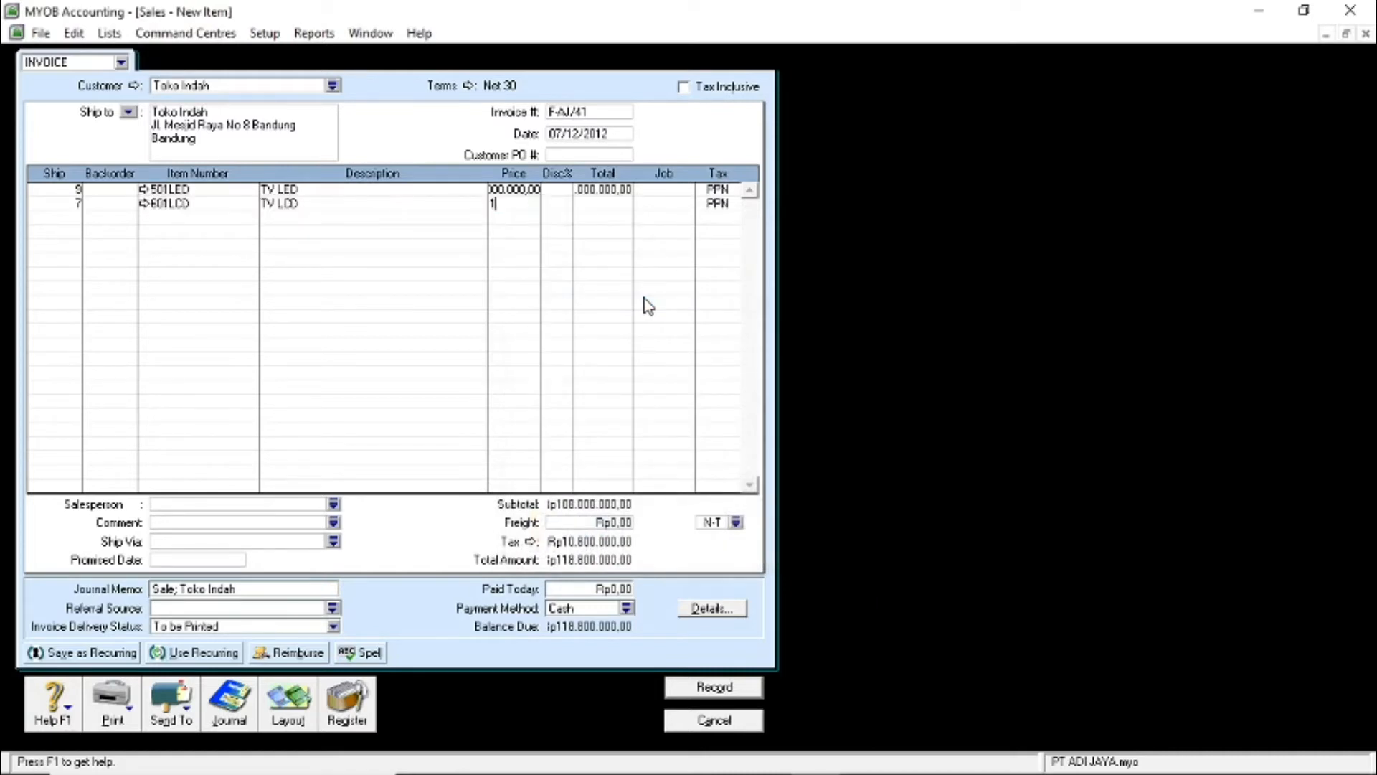
type("0000000")
key("Return")
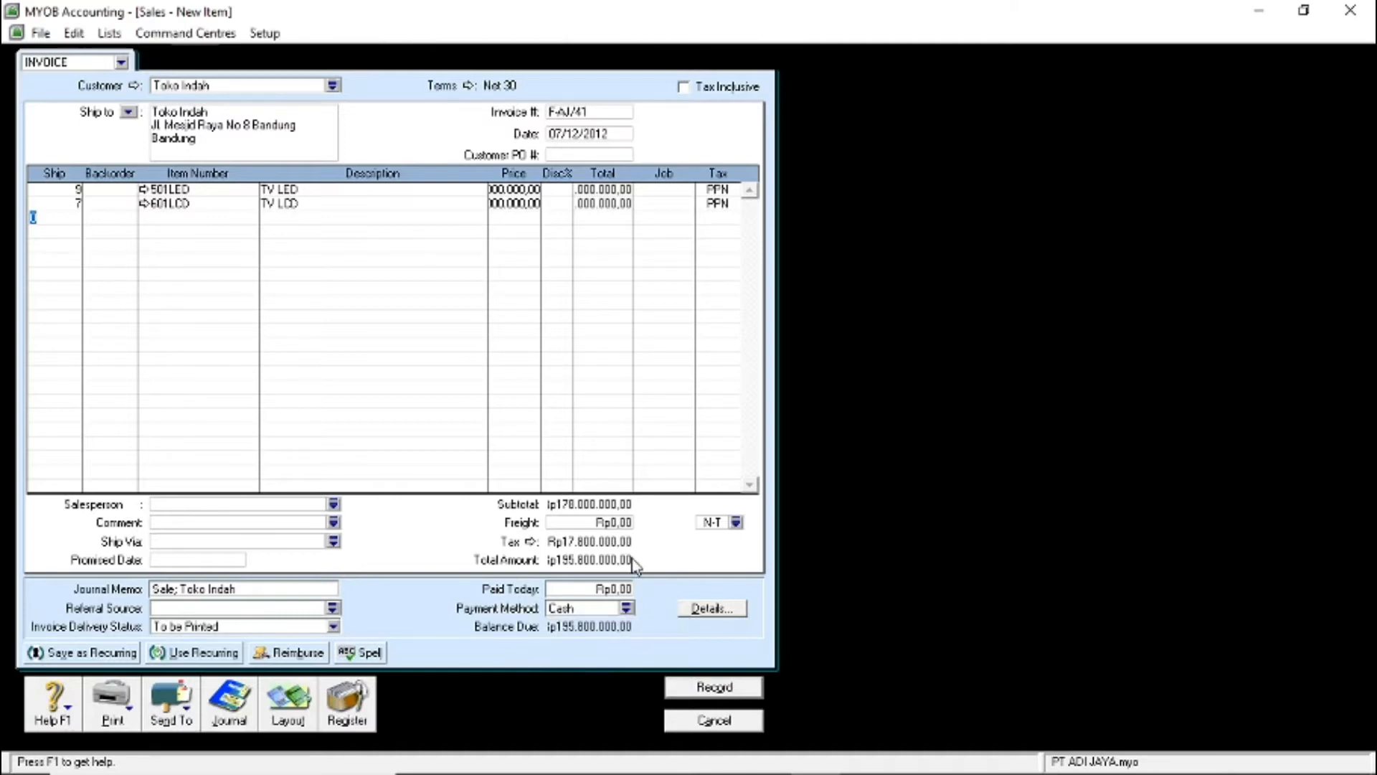
Check the recap of invoice F-AJ/41, record the invoice and leave sales entry
key("ctrl+r")
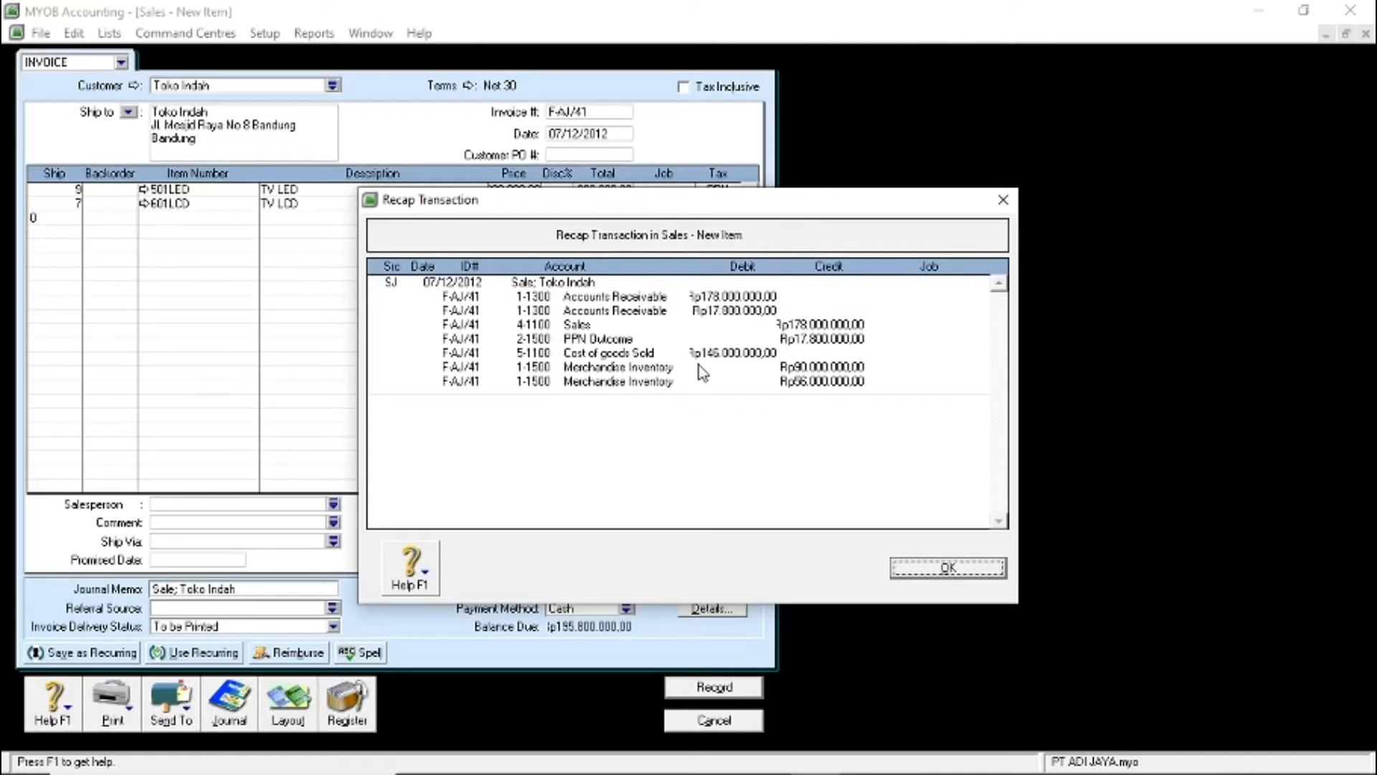
left_click(929, 568)
left_click(730, 685)
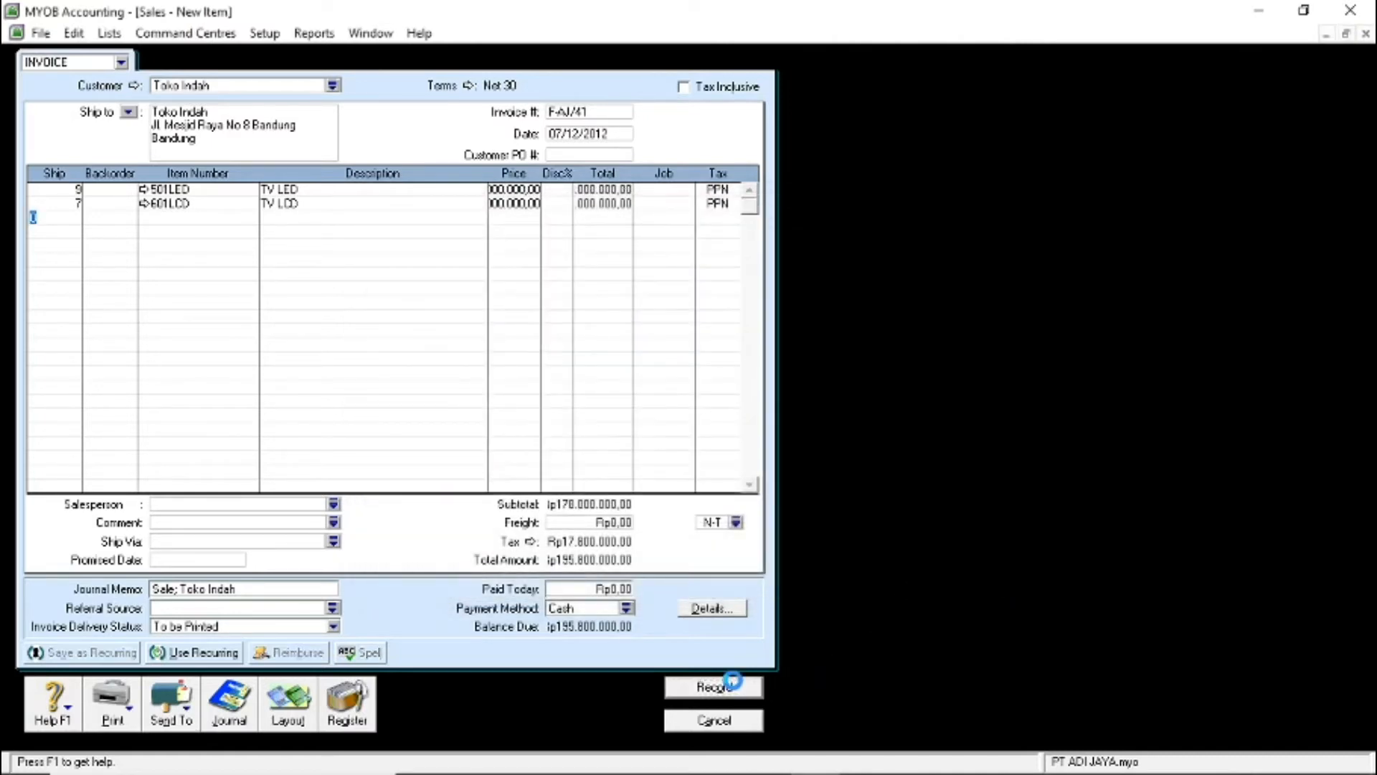
left_click(735, 721)
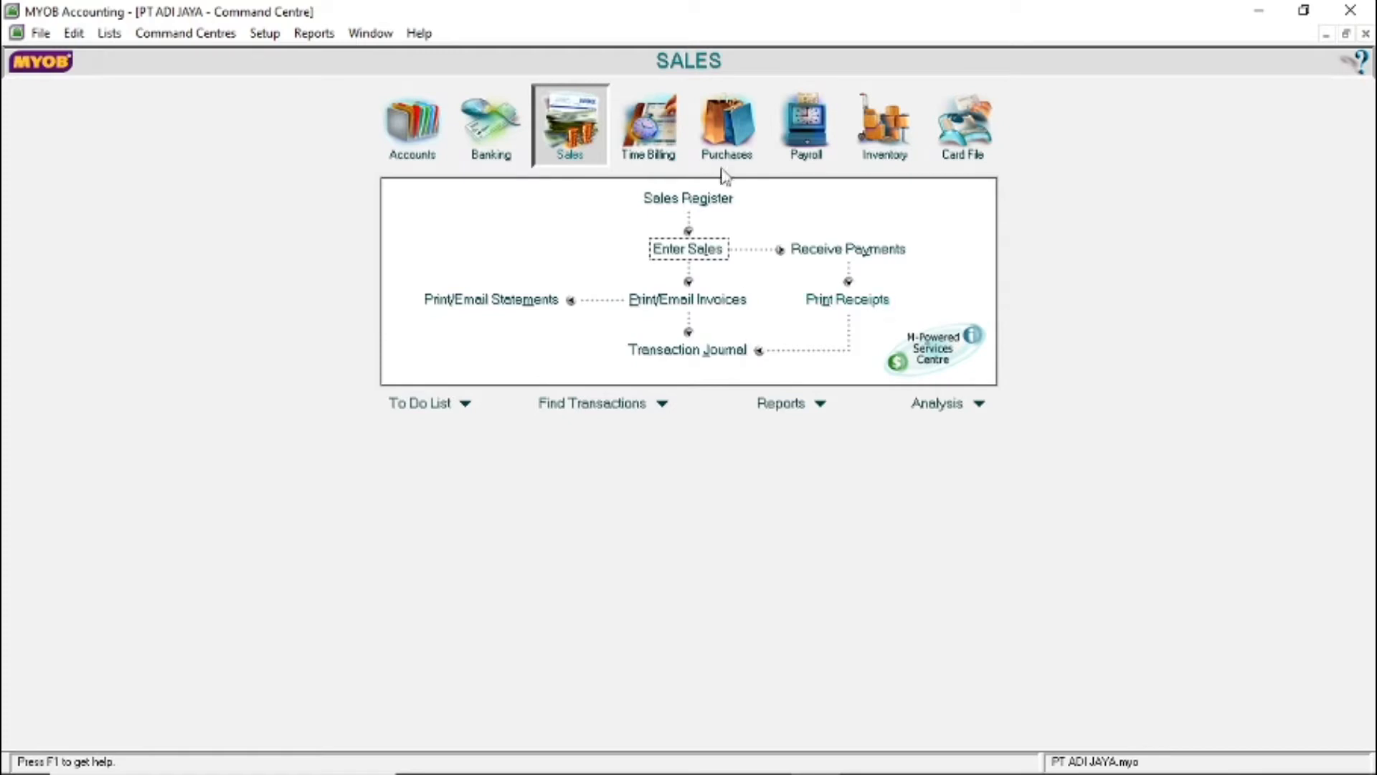
Start a bill payment to supplier PT PENA MAS
left_click(719, 117)
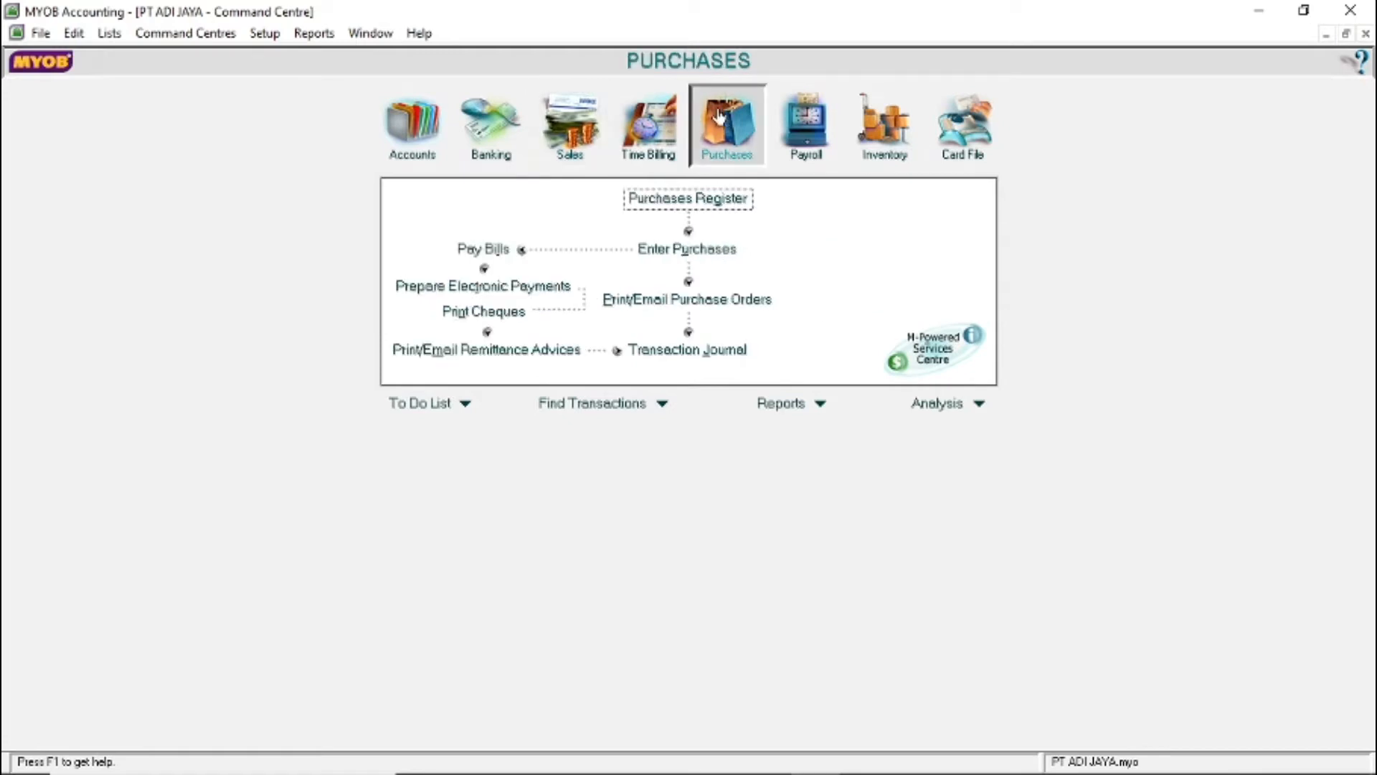
left_click(481, 249)
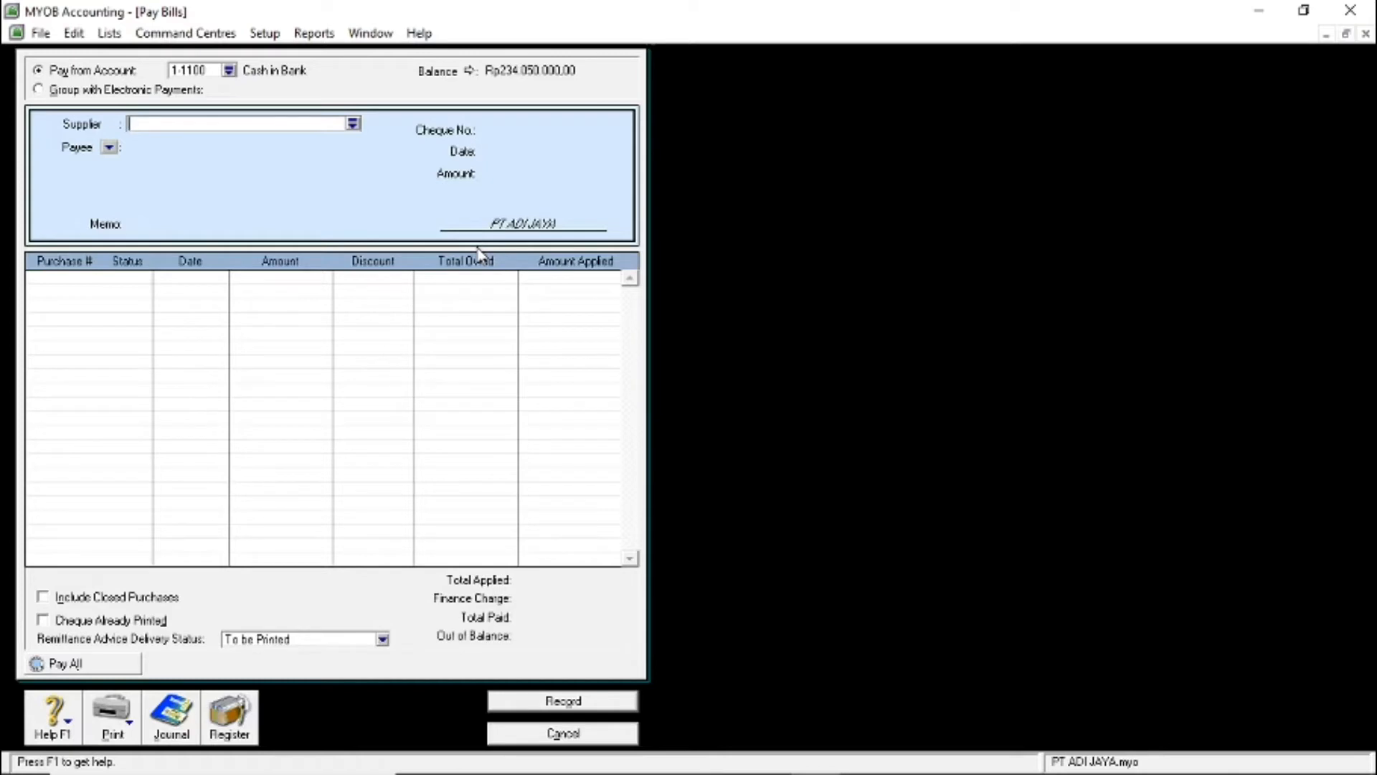
left_click(352, 124)
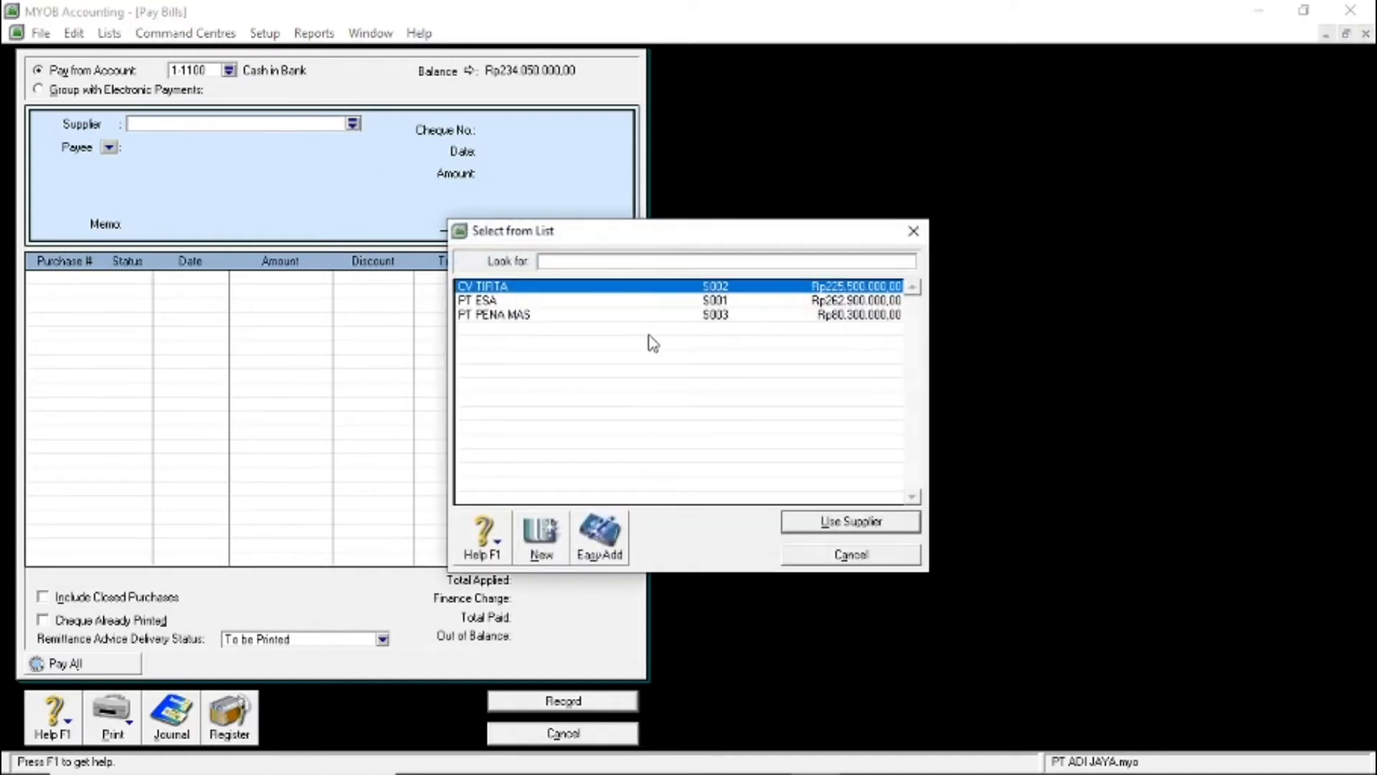
double_click(518, 315)
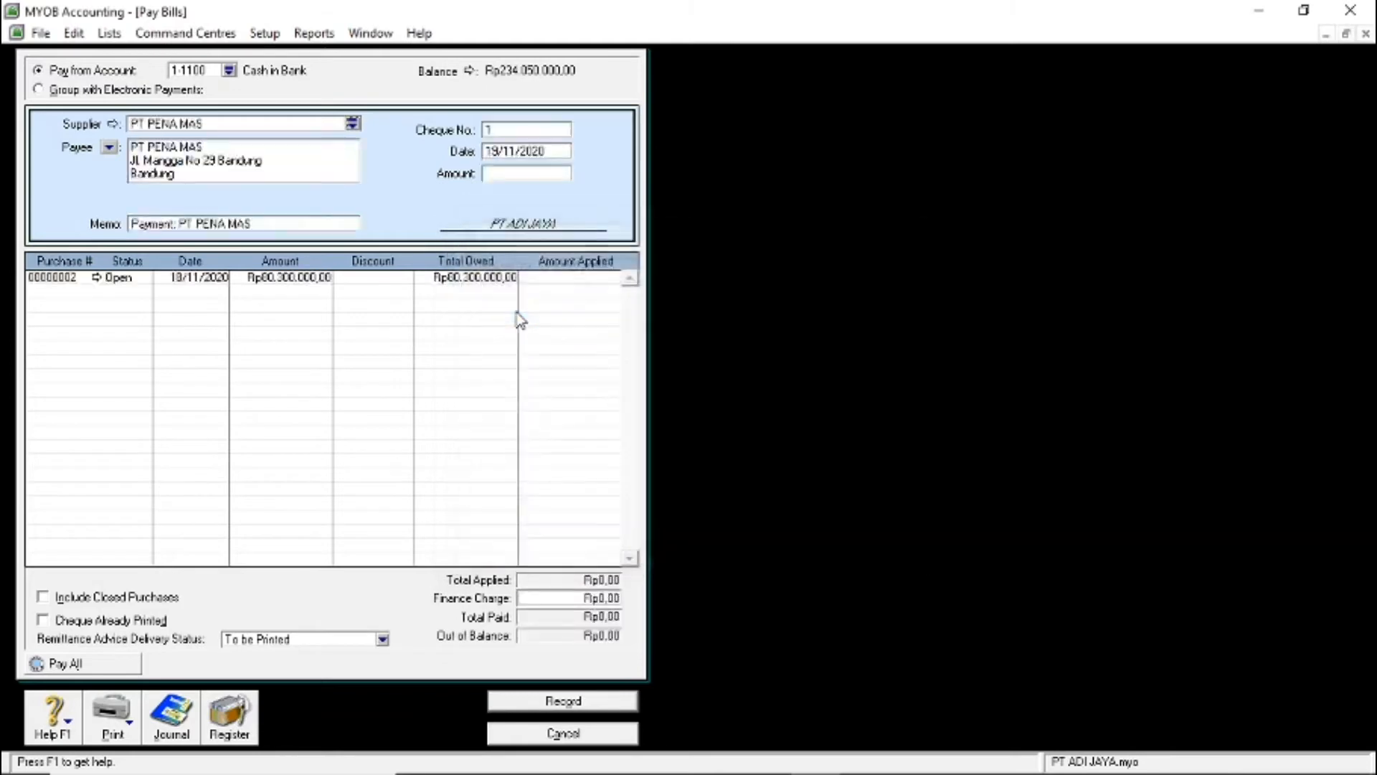
Set the bill payment's cheque number to BP12-002, its date to 6/12/2012 and its amount to Rp80.300.000
left_click(506, 131)
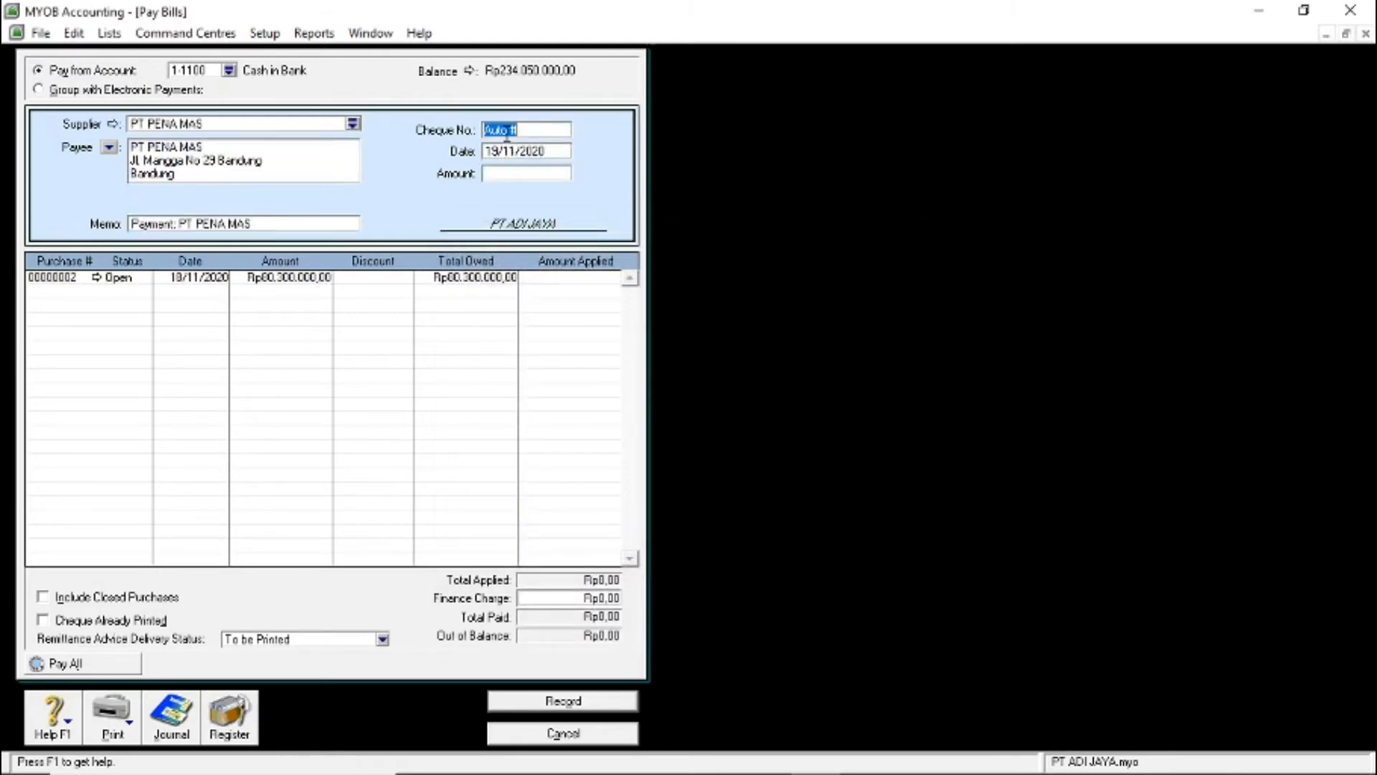
type("BP12-002")
left_click(506, 155)
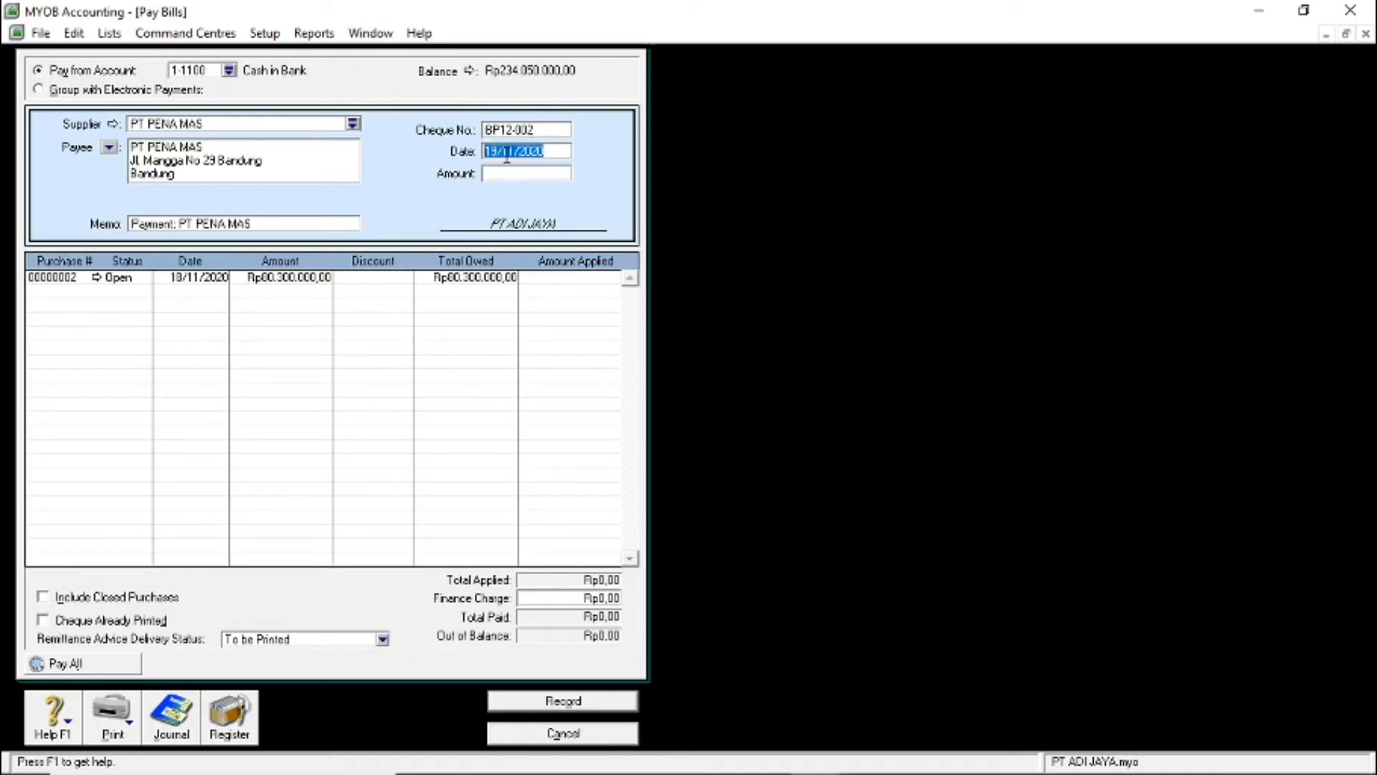
type("6/")
type("12/")
type("2012")
key("Tab")
type("80.300.000")
key("Tab")
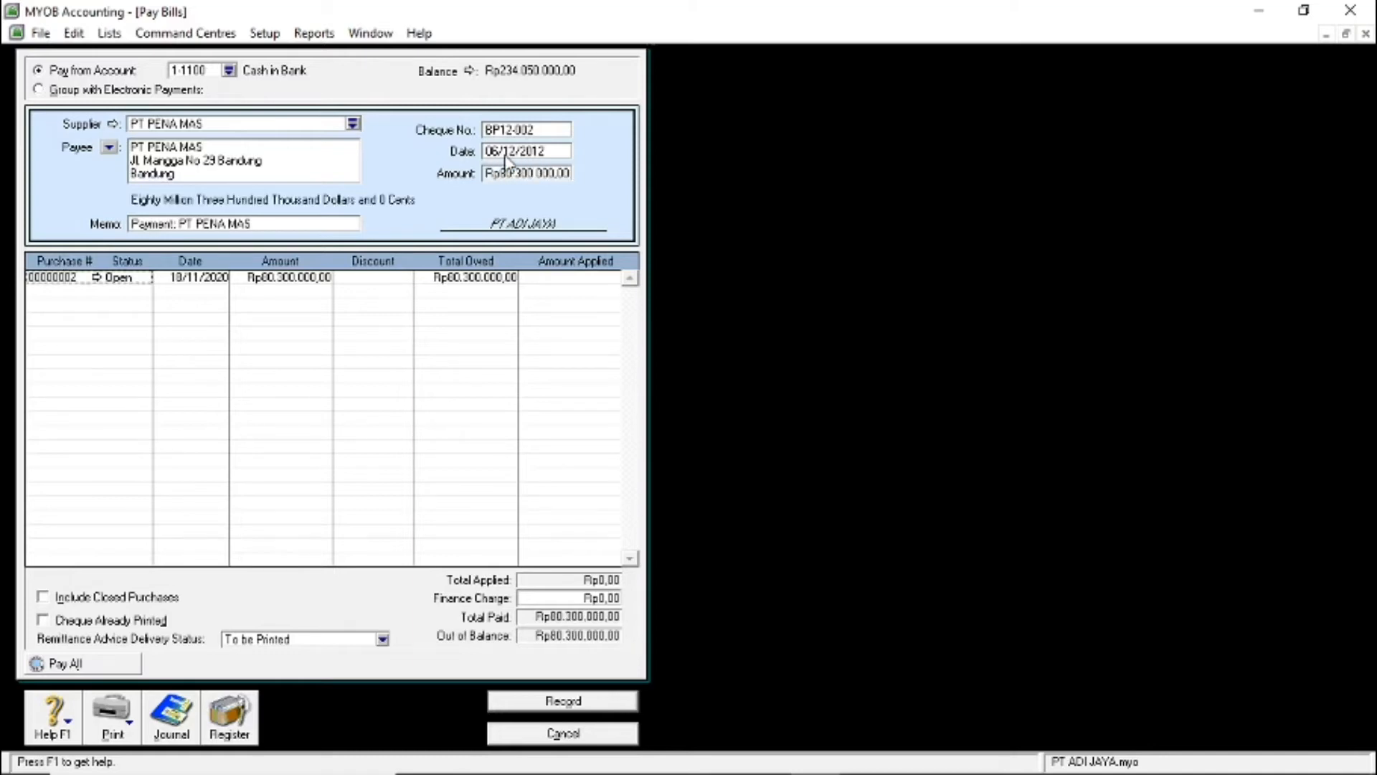
Apply the full Rp80.300.000 to purchase 00000002, then record the bill payment after checking its recap and leave bill payments
left_click(561, 280)
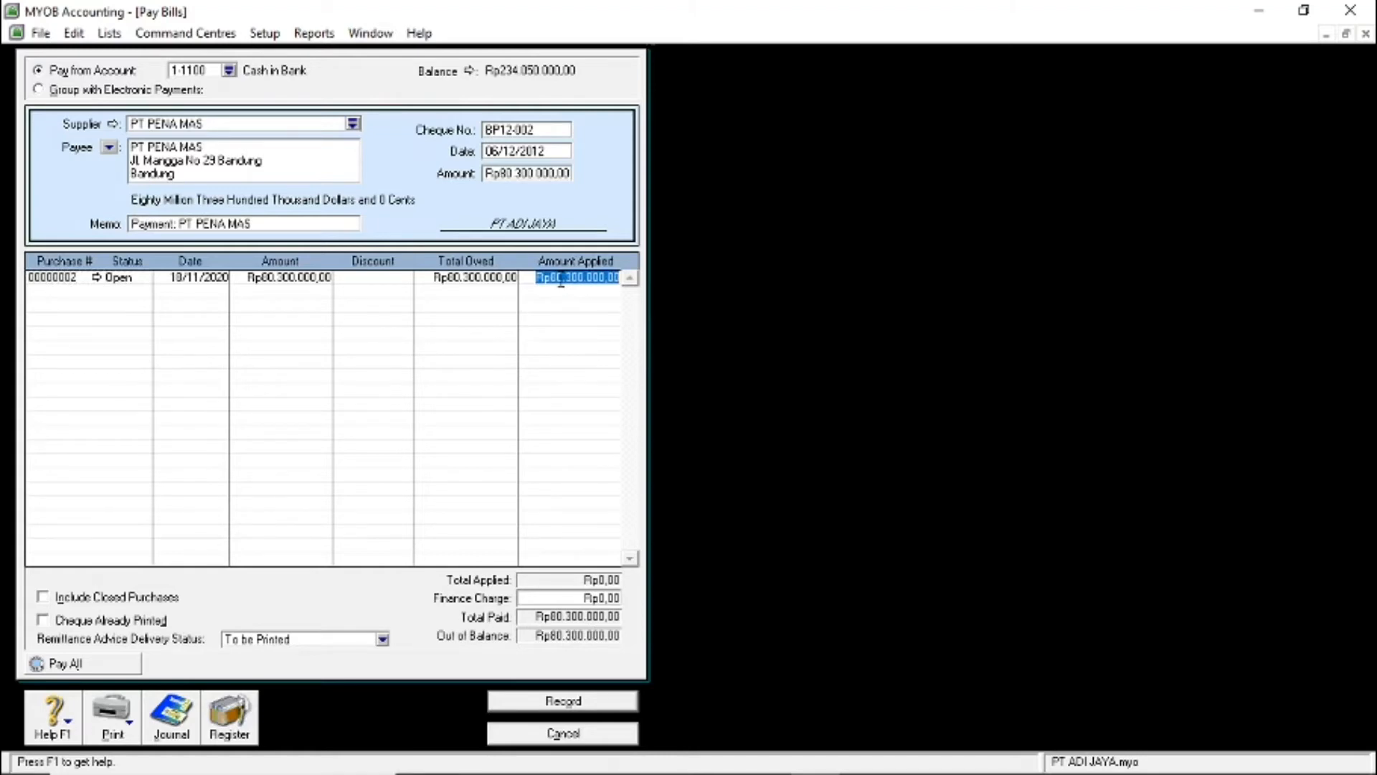
key("Tab")
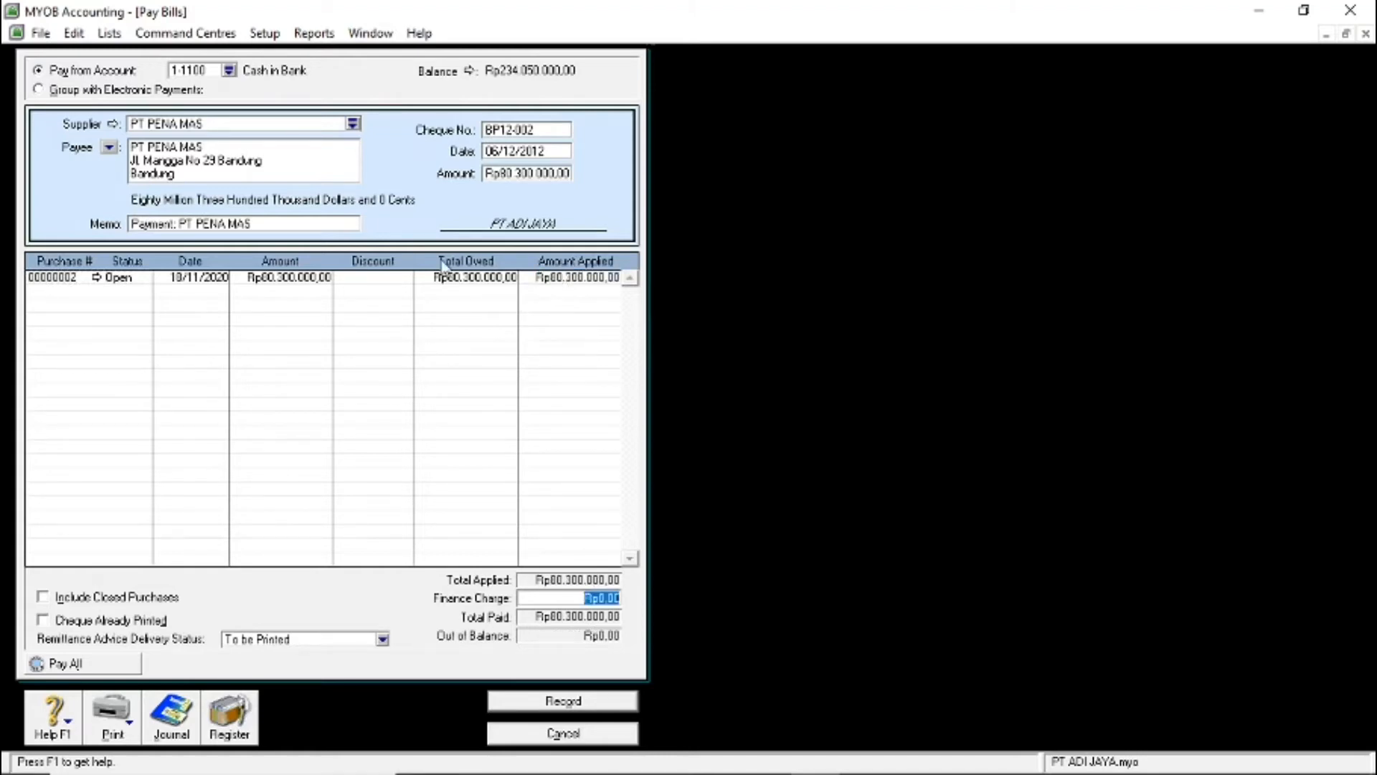
key("ctrl+r")
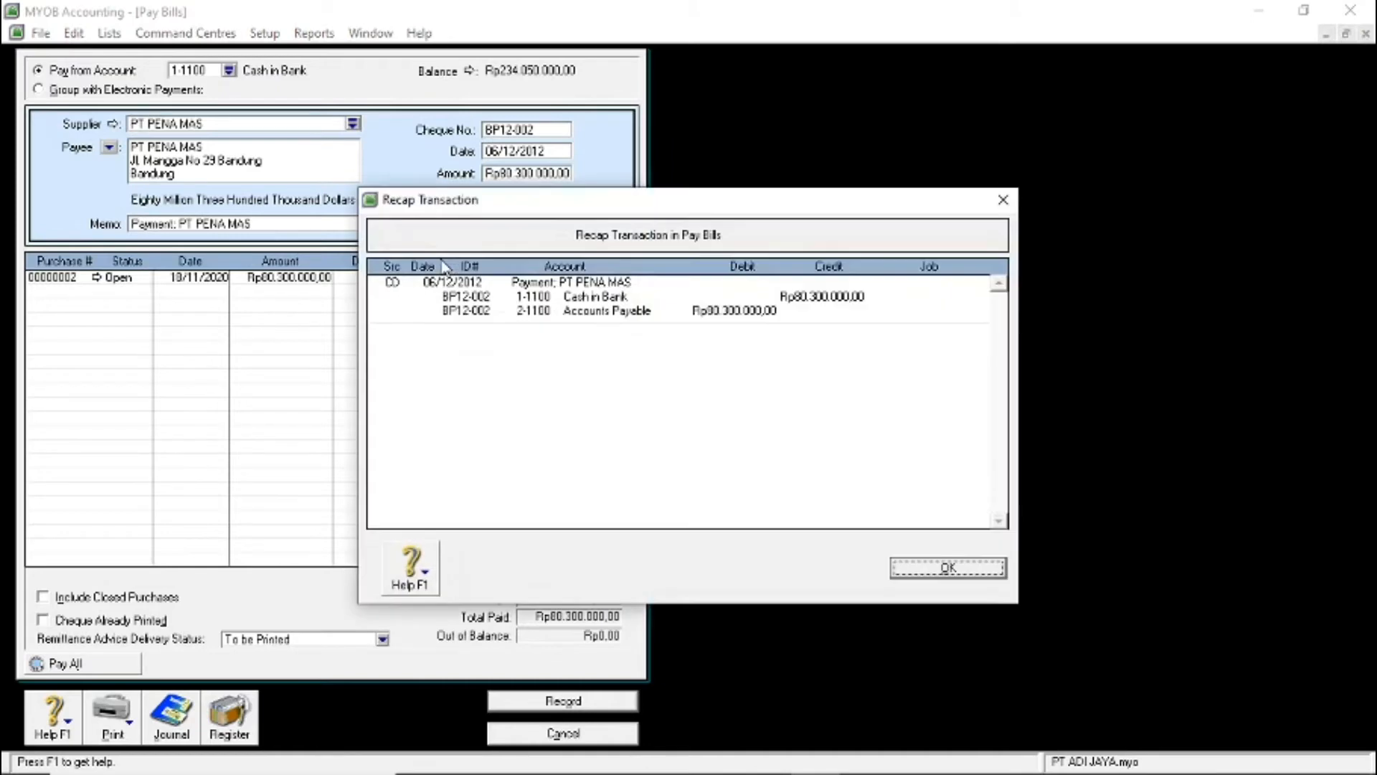
left_click_drag(563, 214, 408, 389)
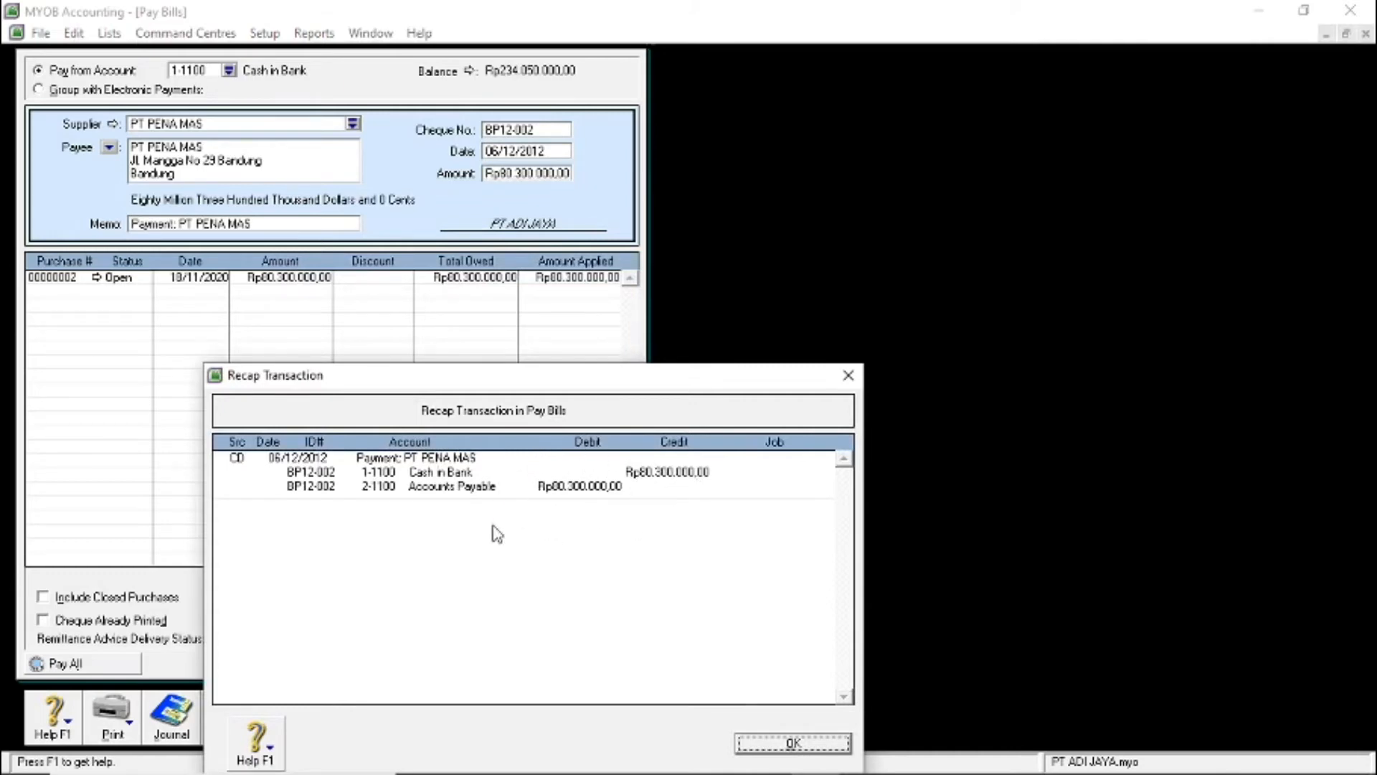
left_click(782, 743)
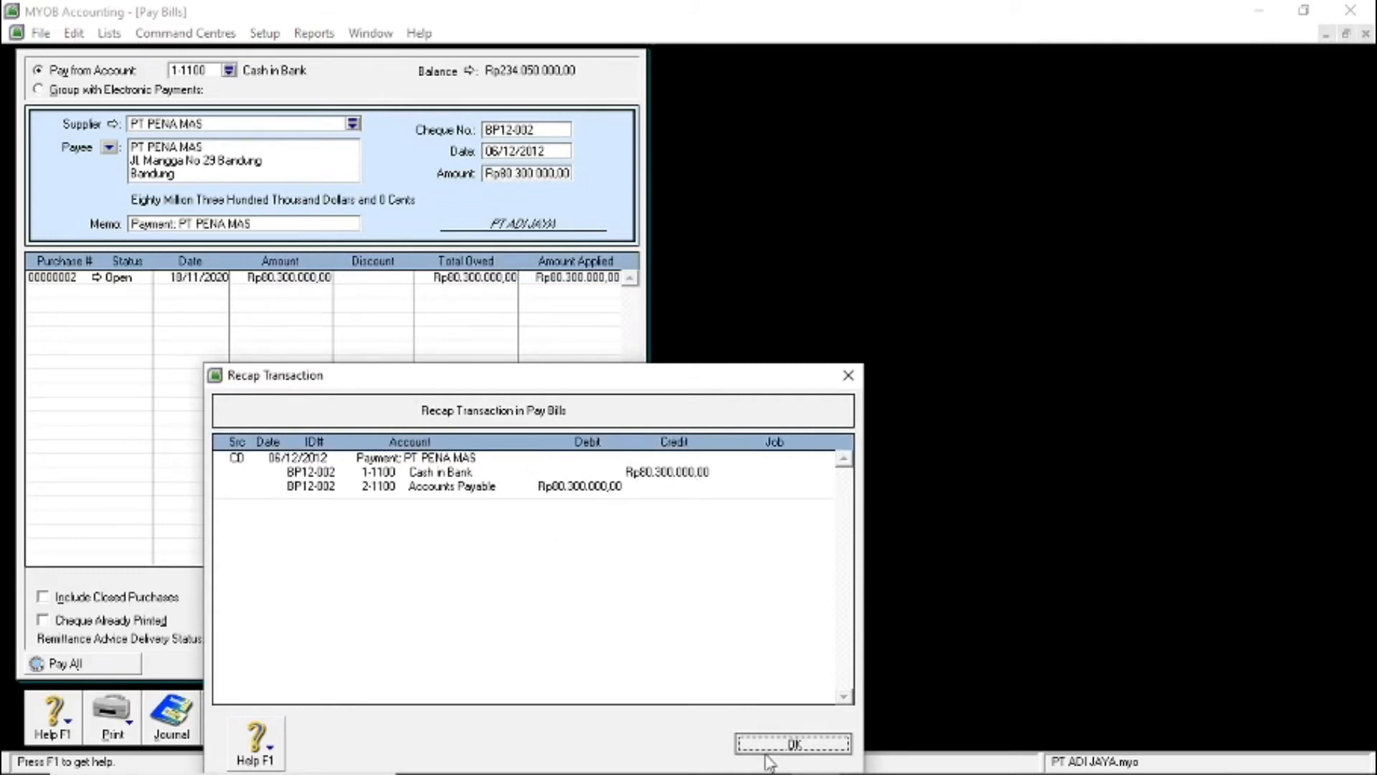
left_click(612, 706)
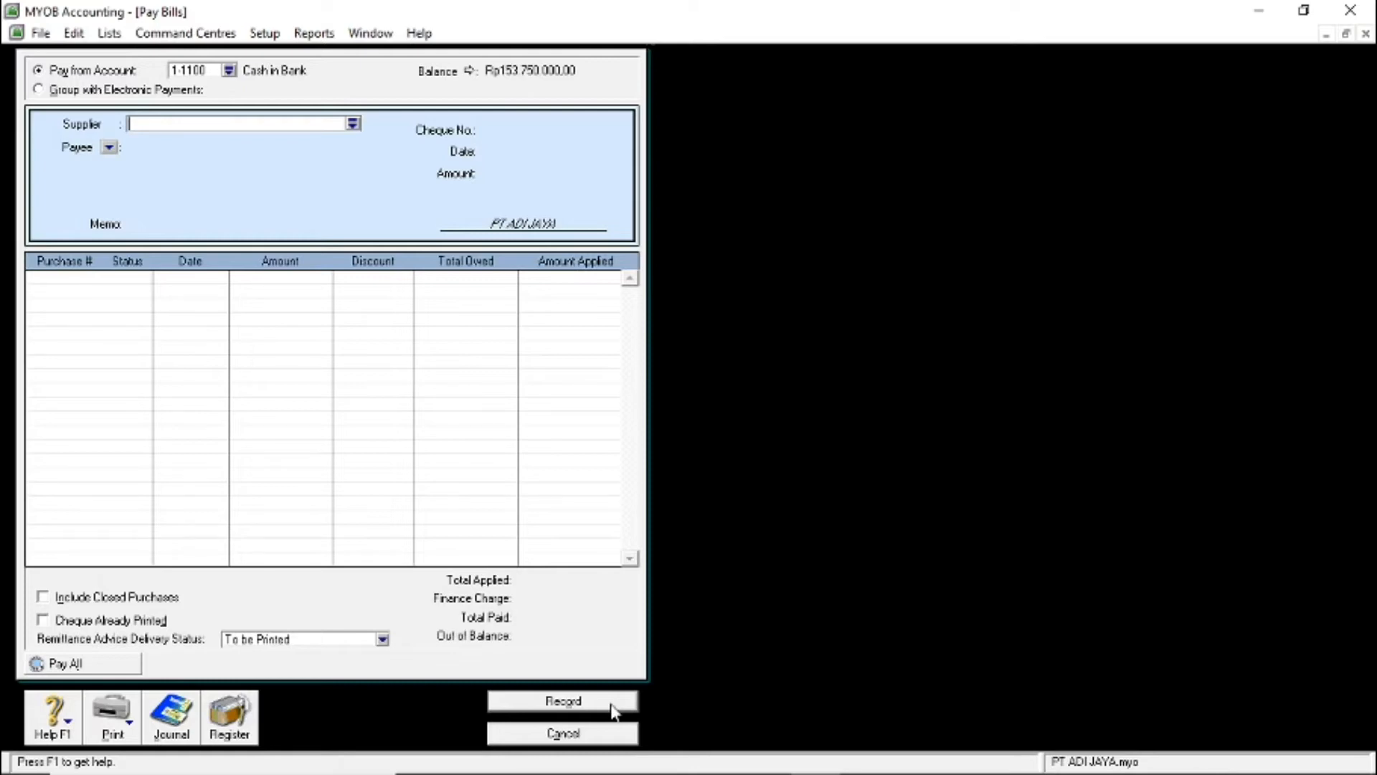
left_click(562, 733)
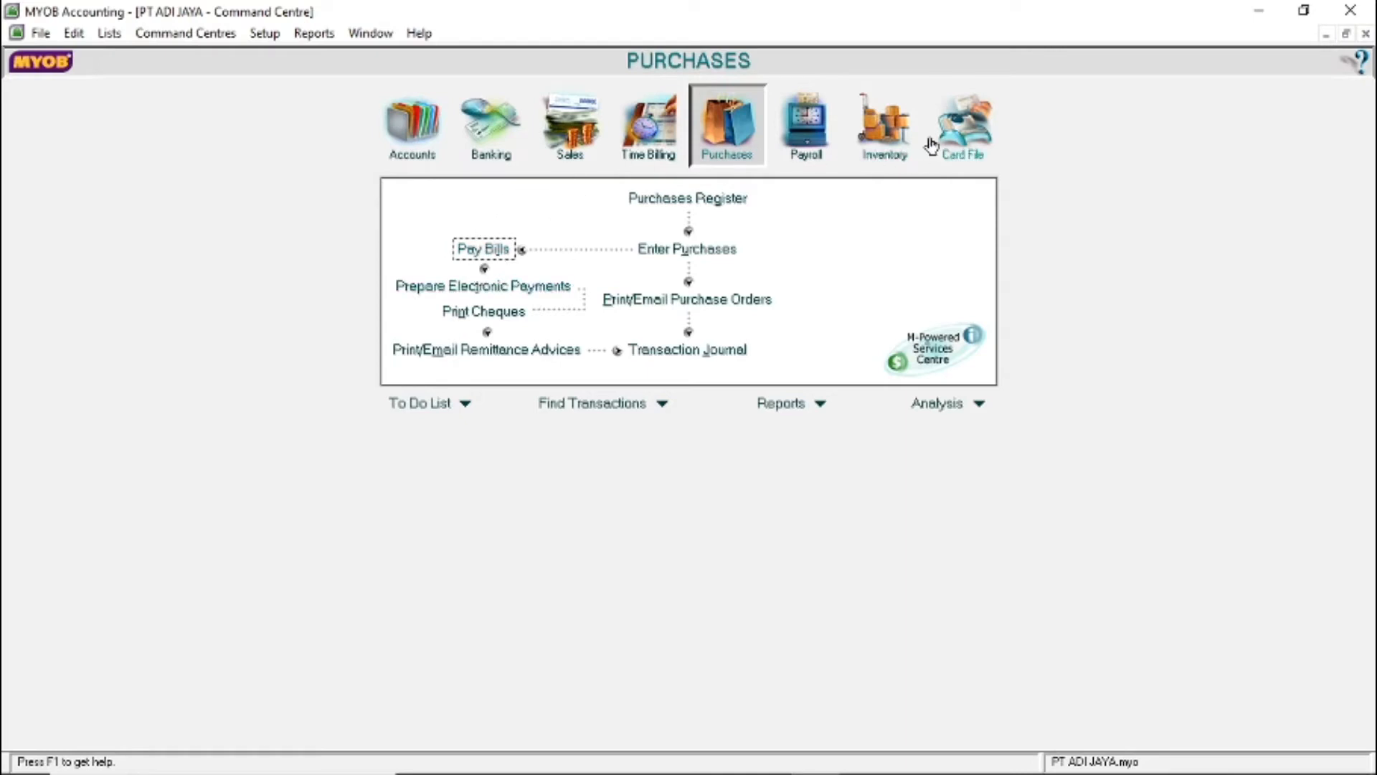
Change the income account for tracking sales of inventory item 501LED to 4-1200 Sales Return and save the item
left_click(888, 136)
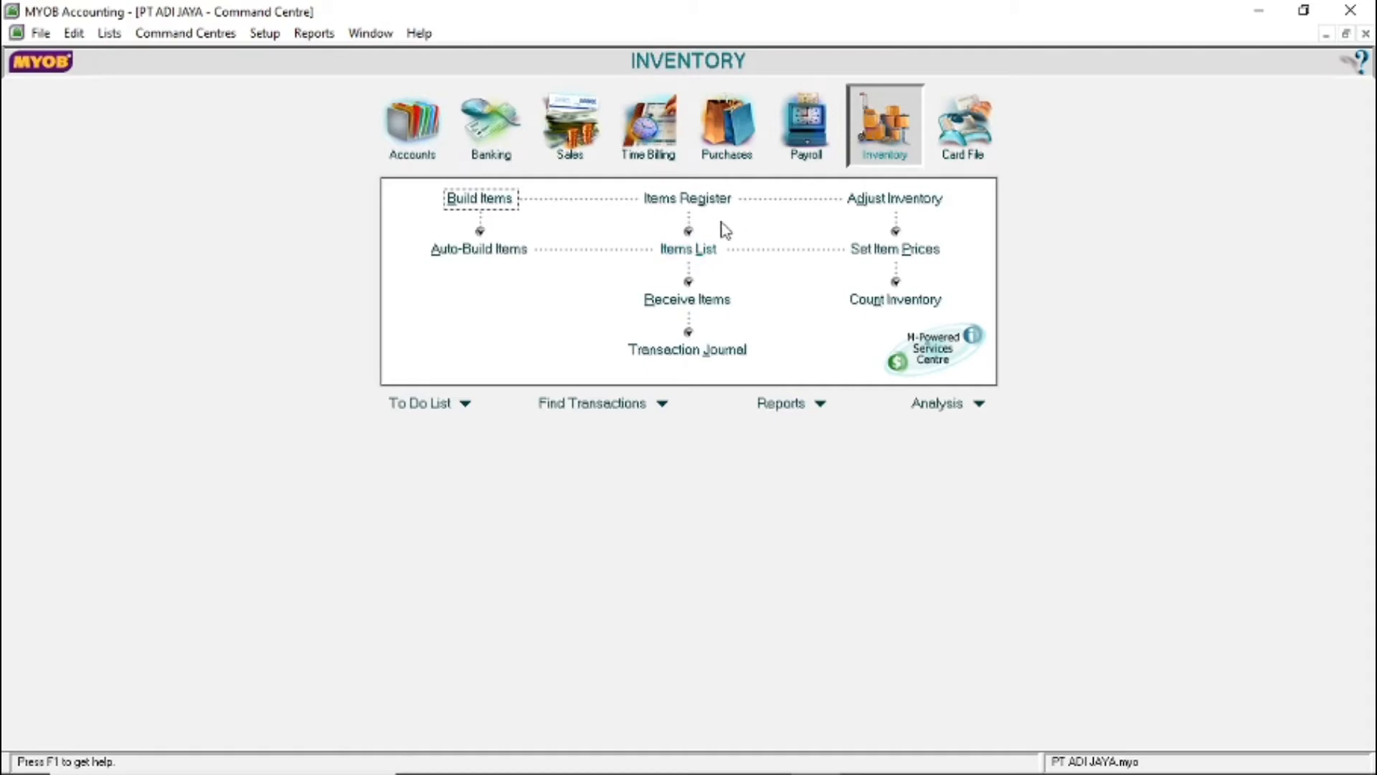
left_click(686, 251)
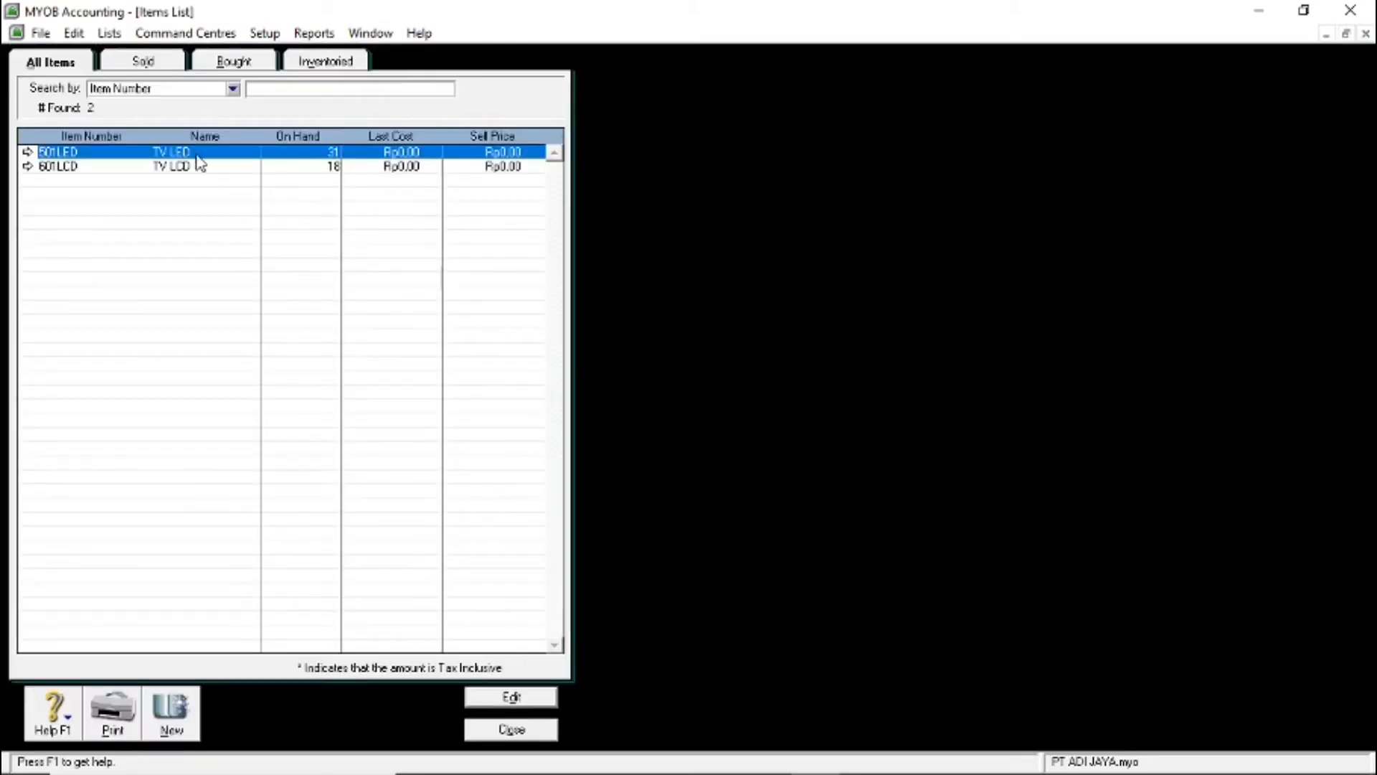
left_click(28, 152)
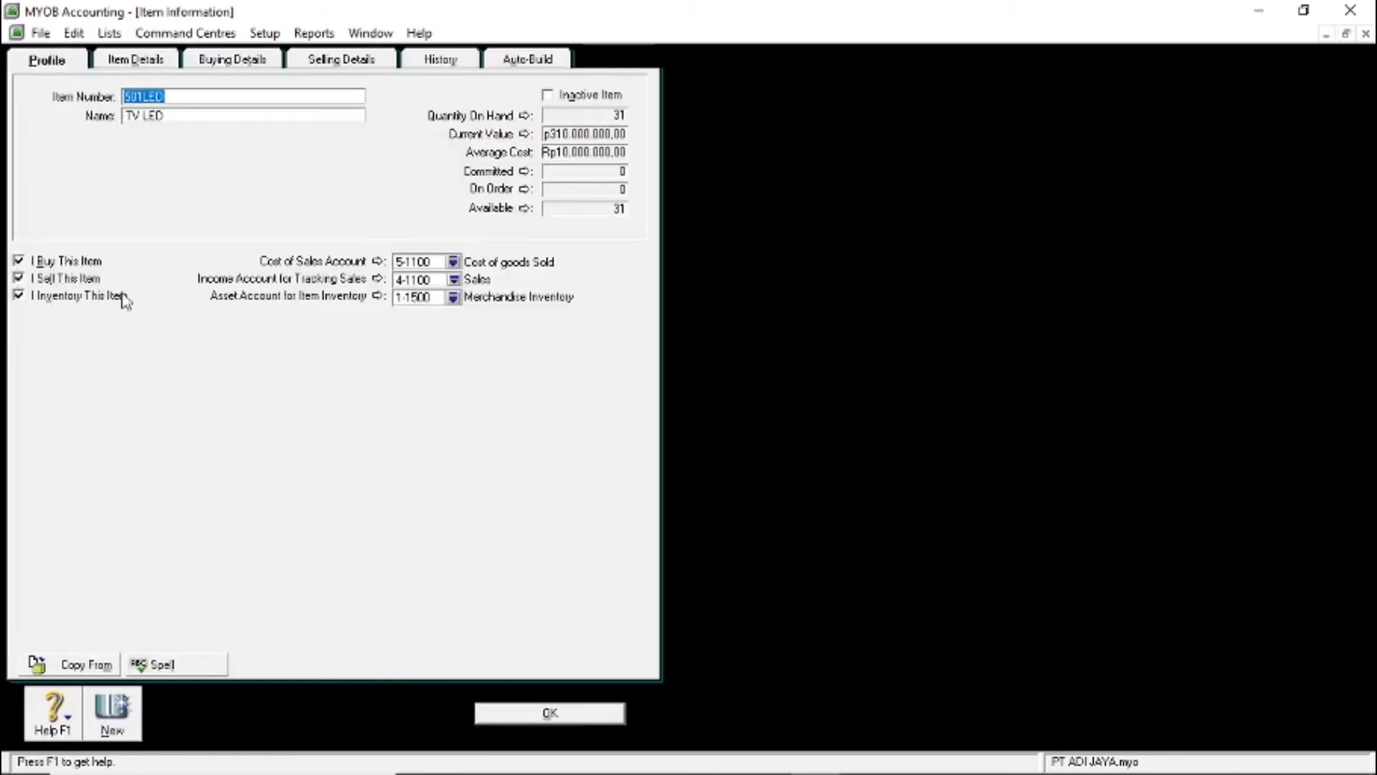
left_click(454, 281)
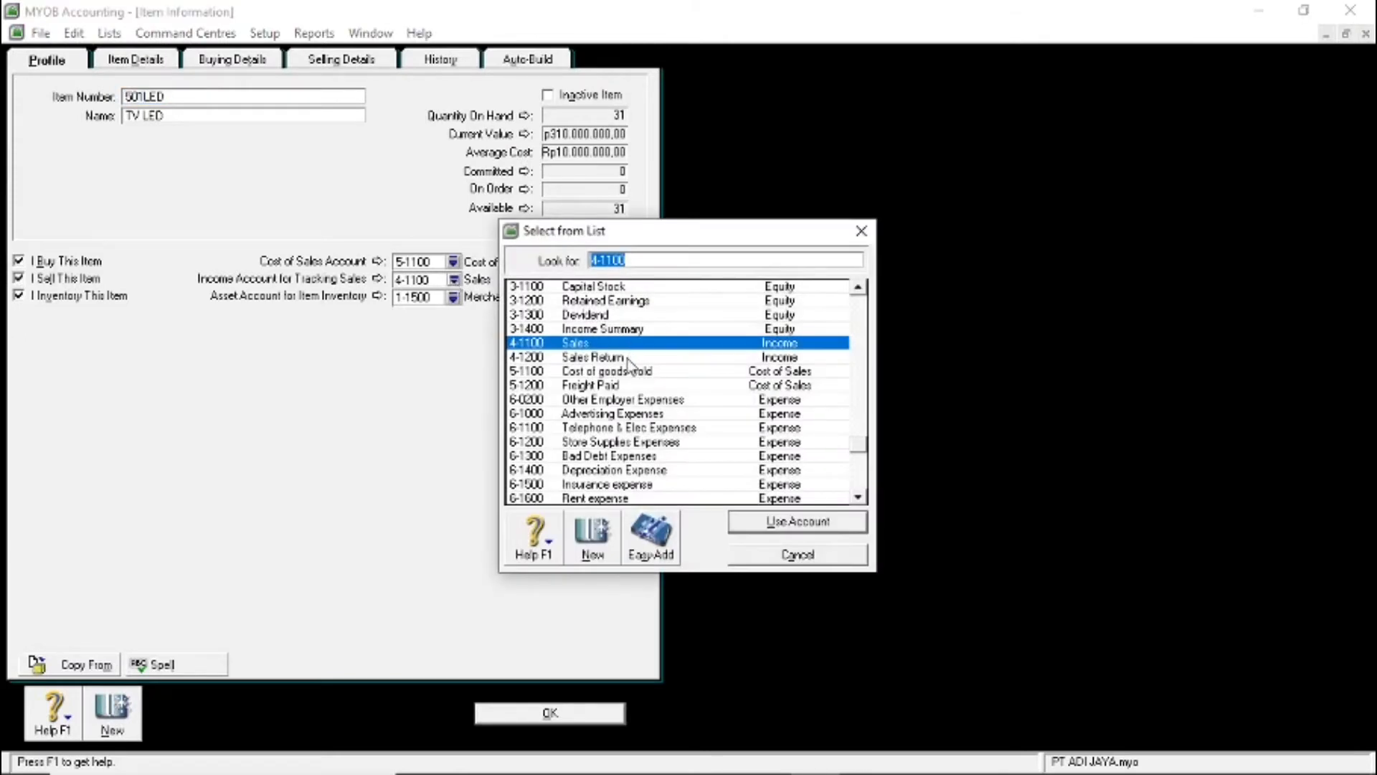
double_click(629, 357)
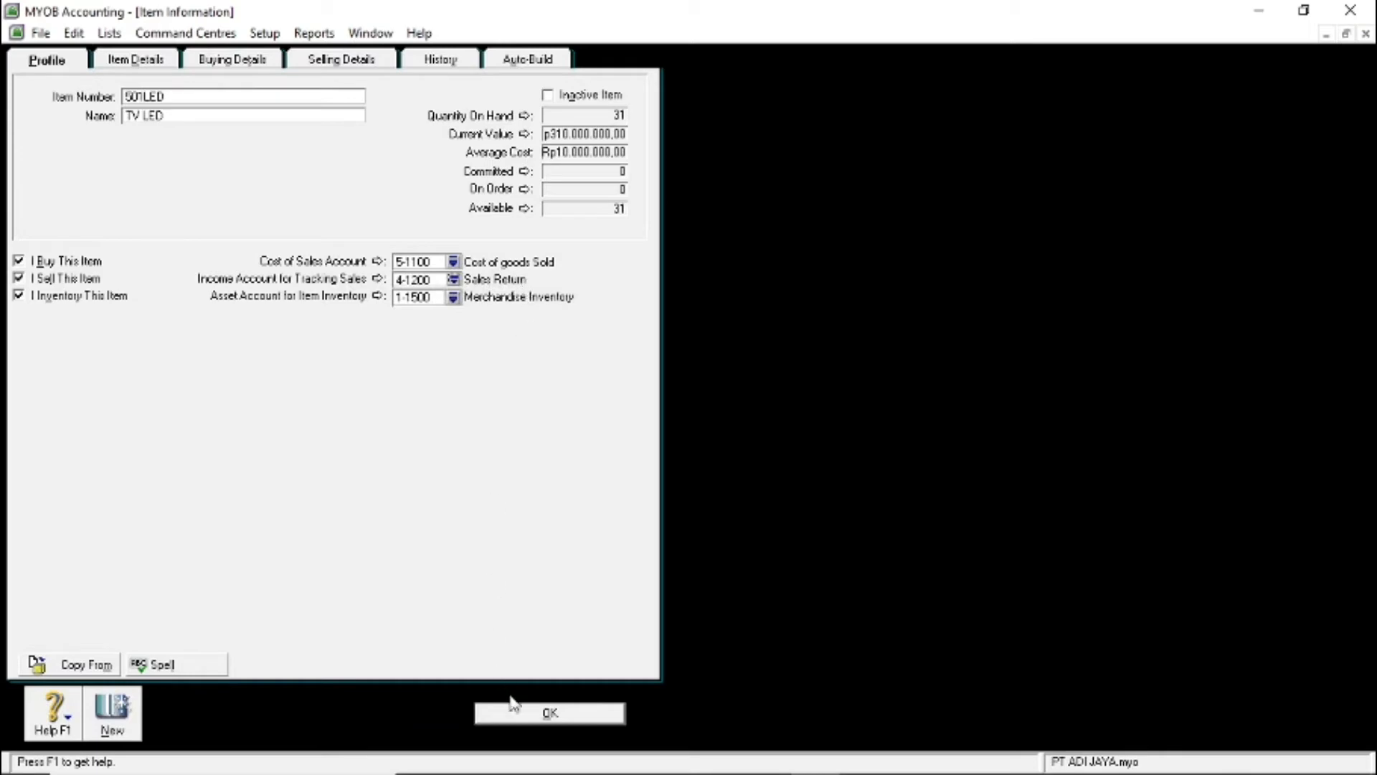
left_click(503, 720)
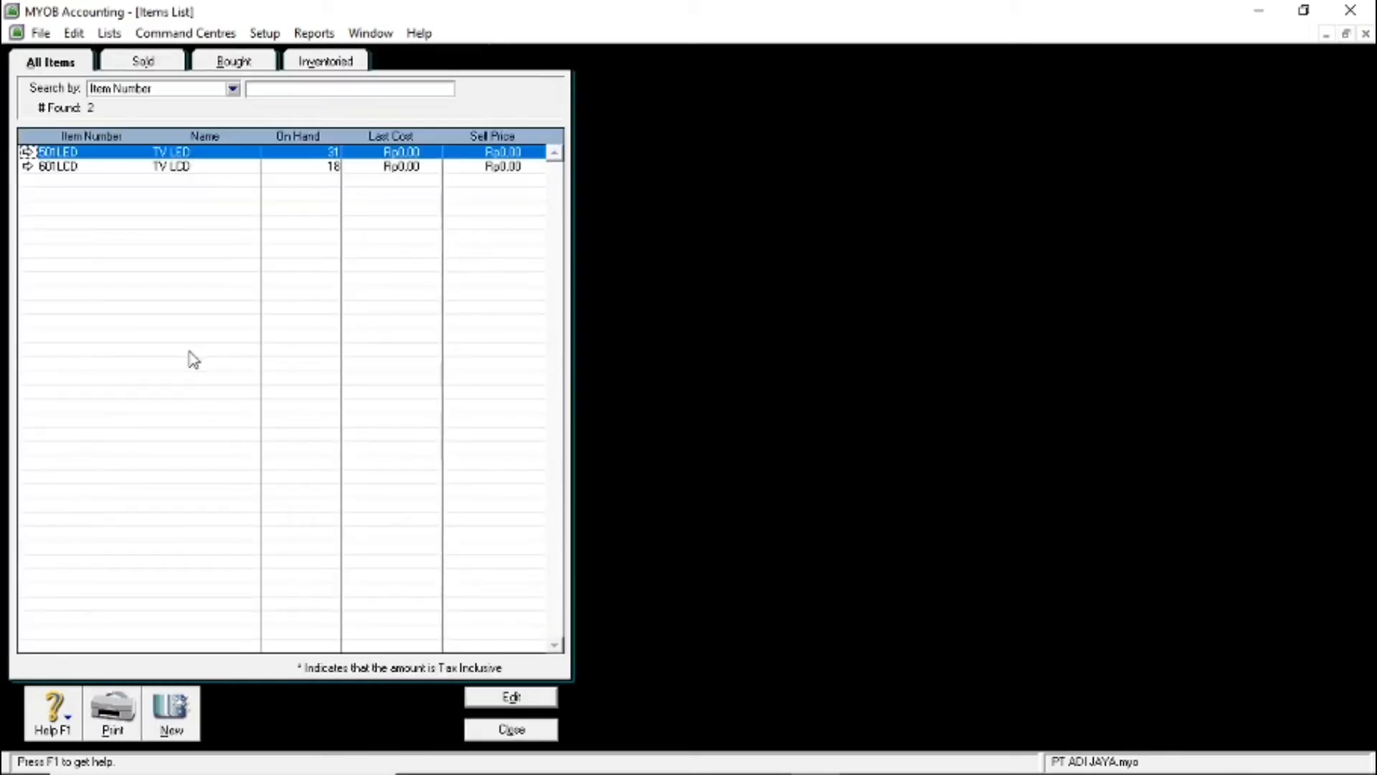
Change the income account for tracking sales of item 601LCD to 4-1200 Sales Return, save the item and close the items list
double_click(60, 167)
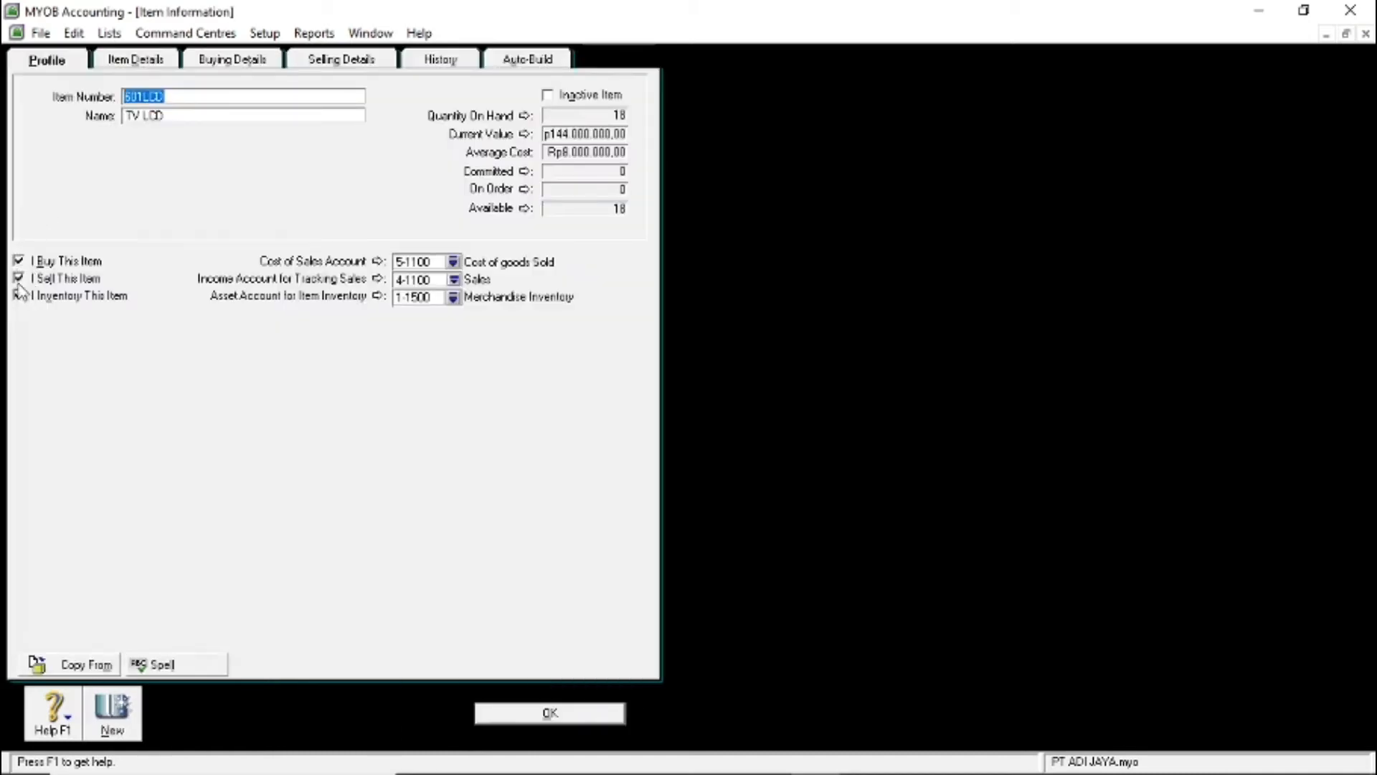
left_click(453, 282)
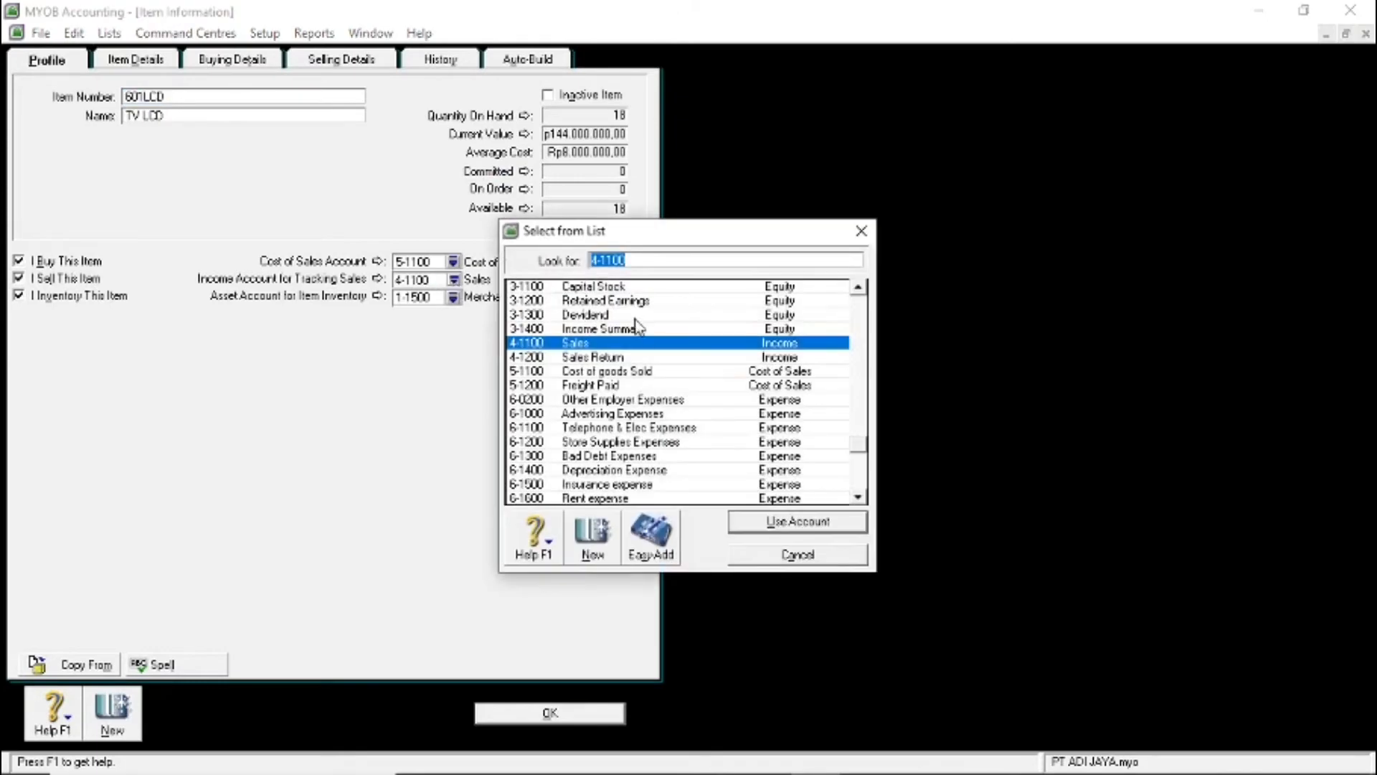
double_click(602, 357)
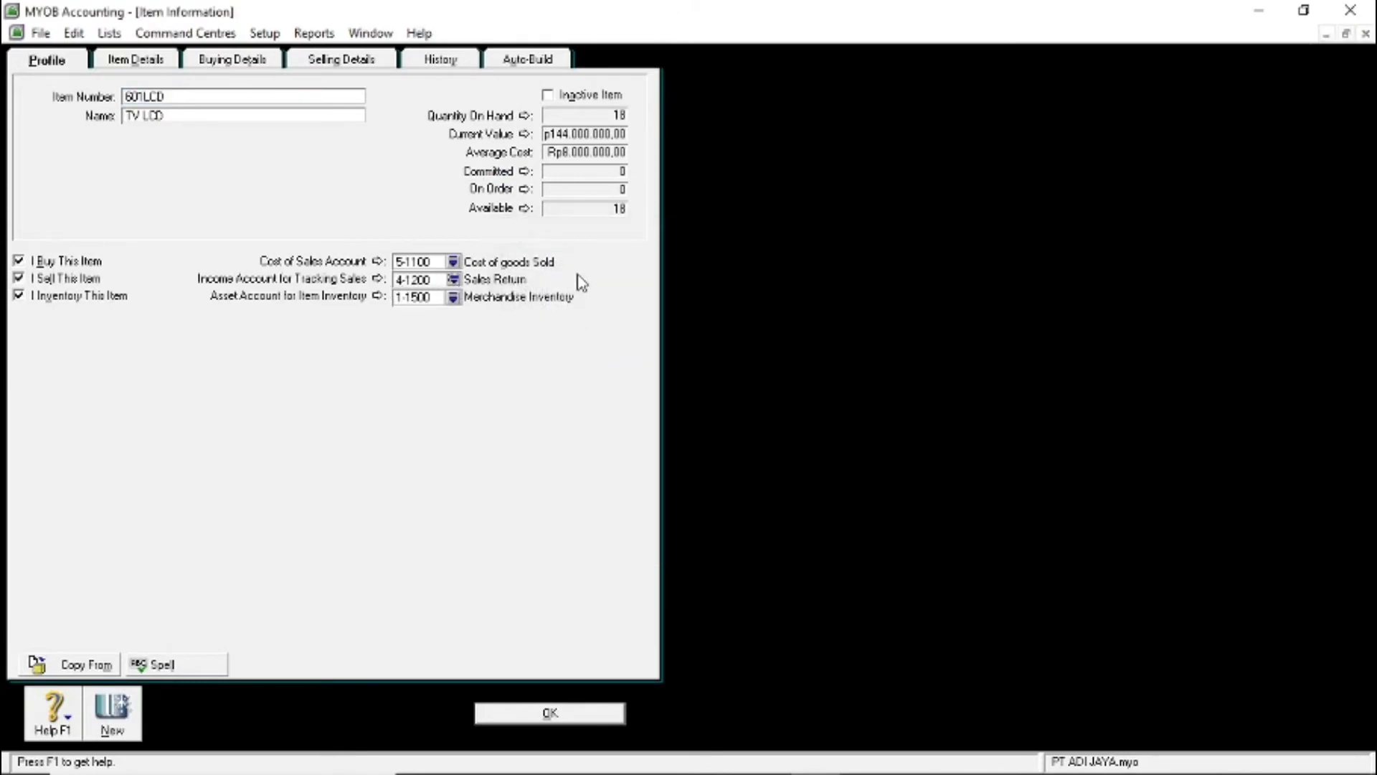
left_click(549, 714)
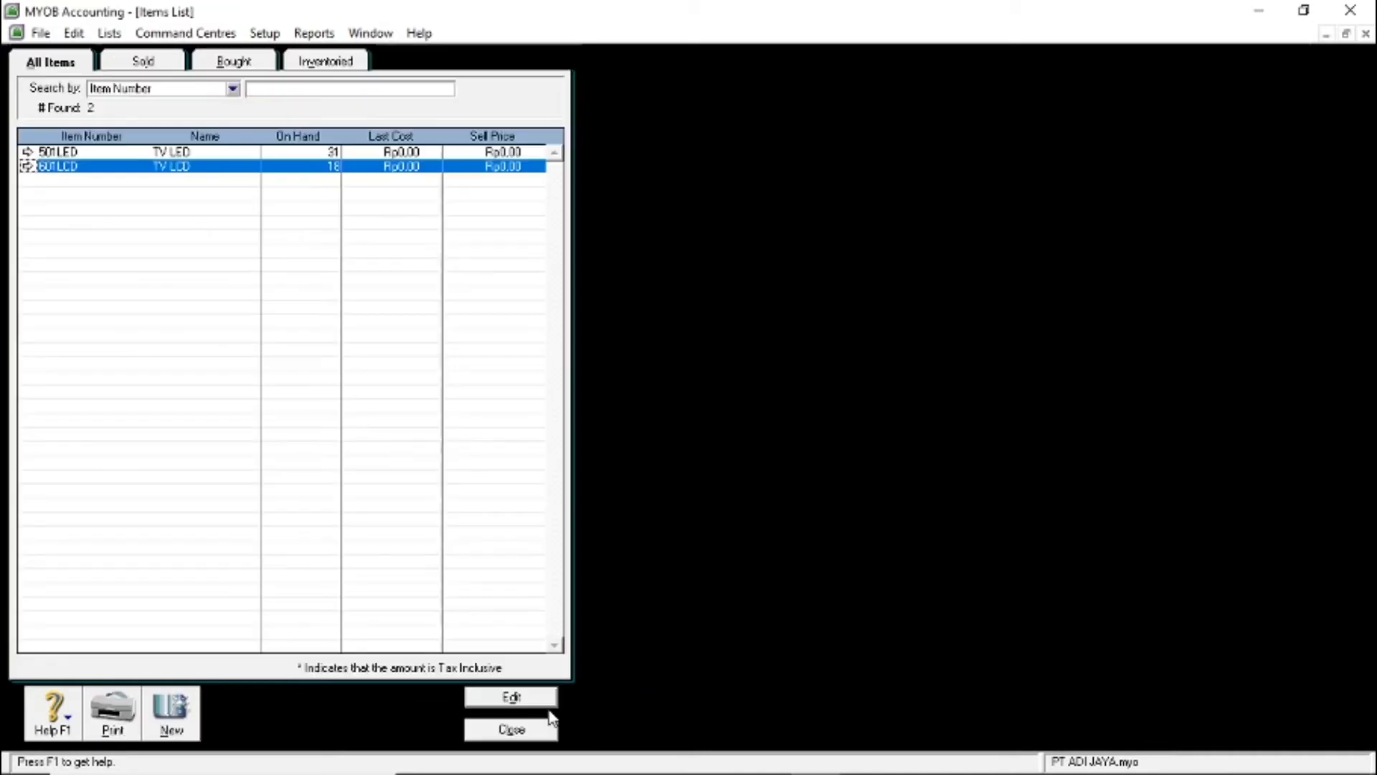
left_click(512, 729)
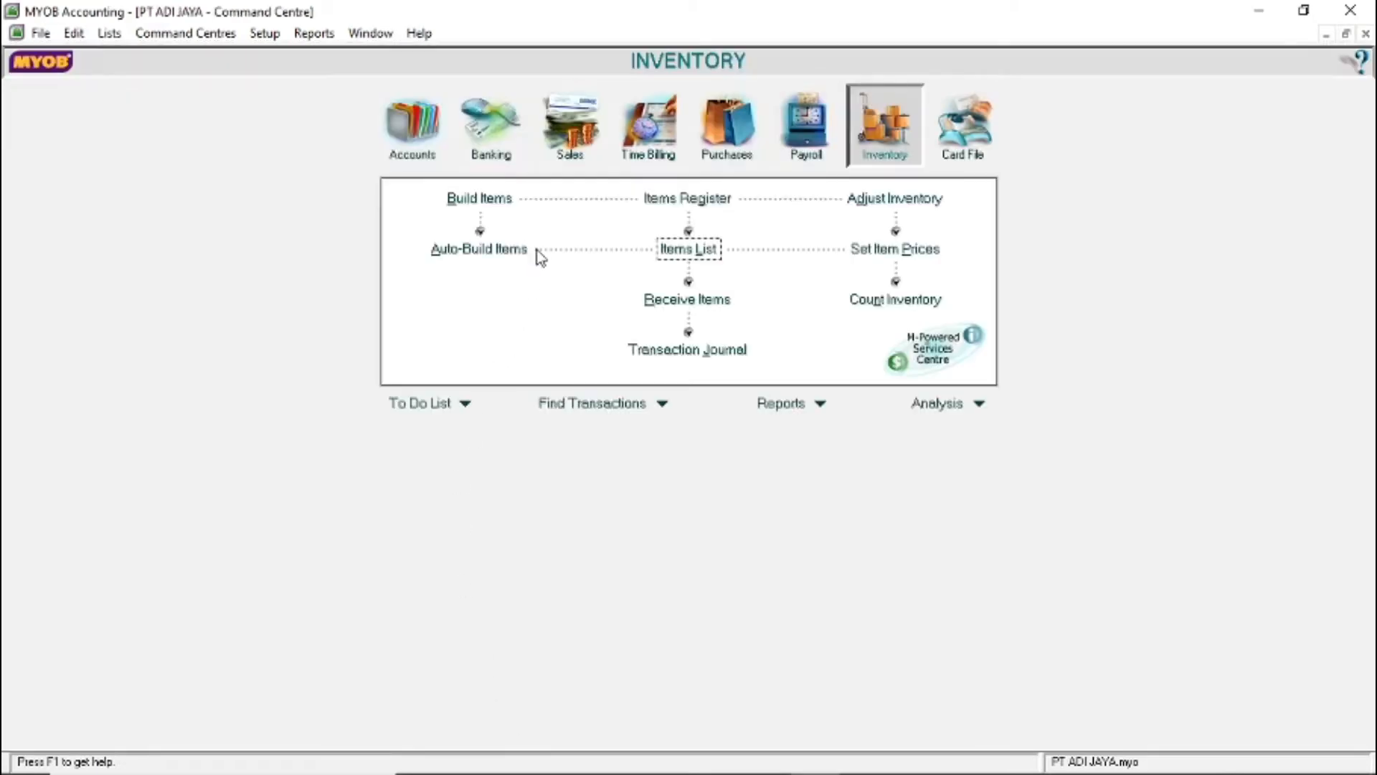
Start a new sales invoice for customer Toko Indah
left_click(570, 129)
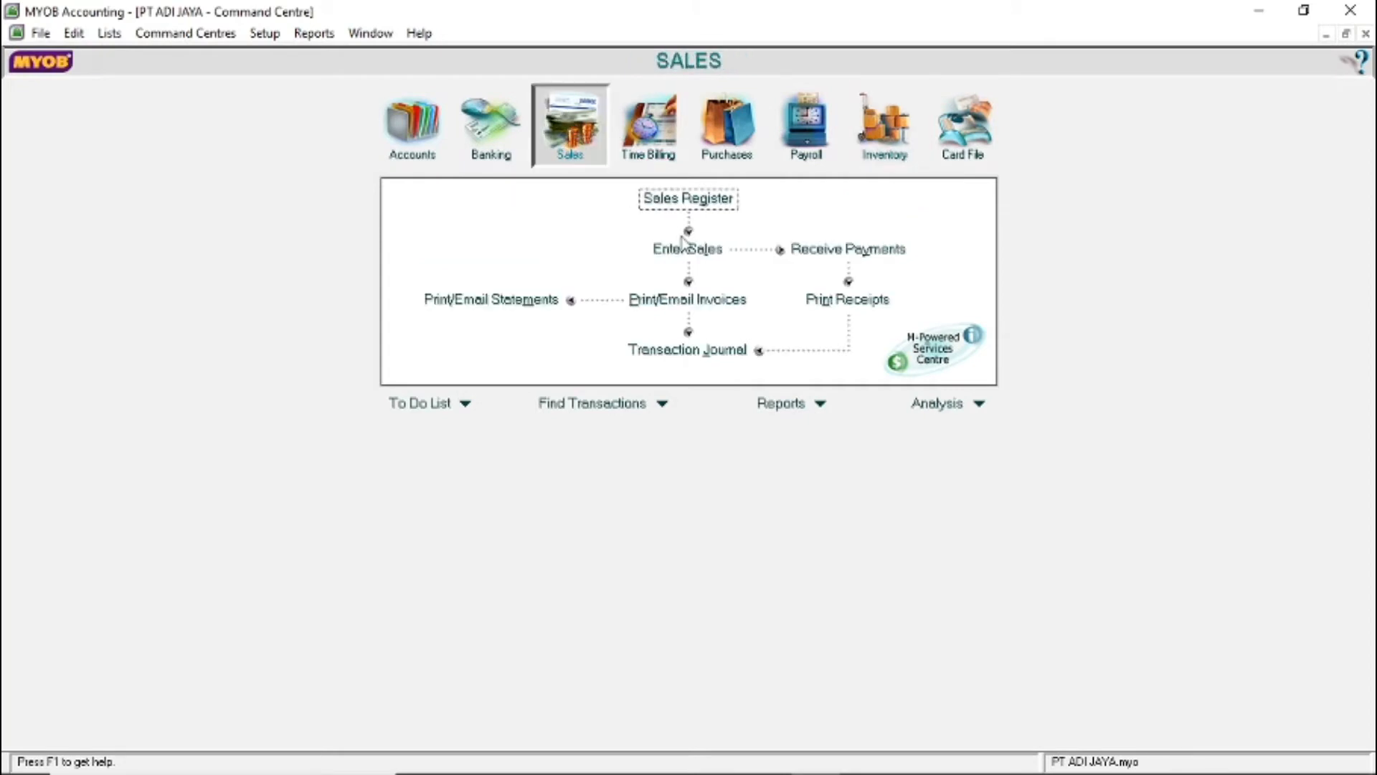
left_click(682, 247)
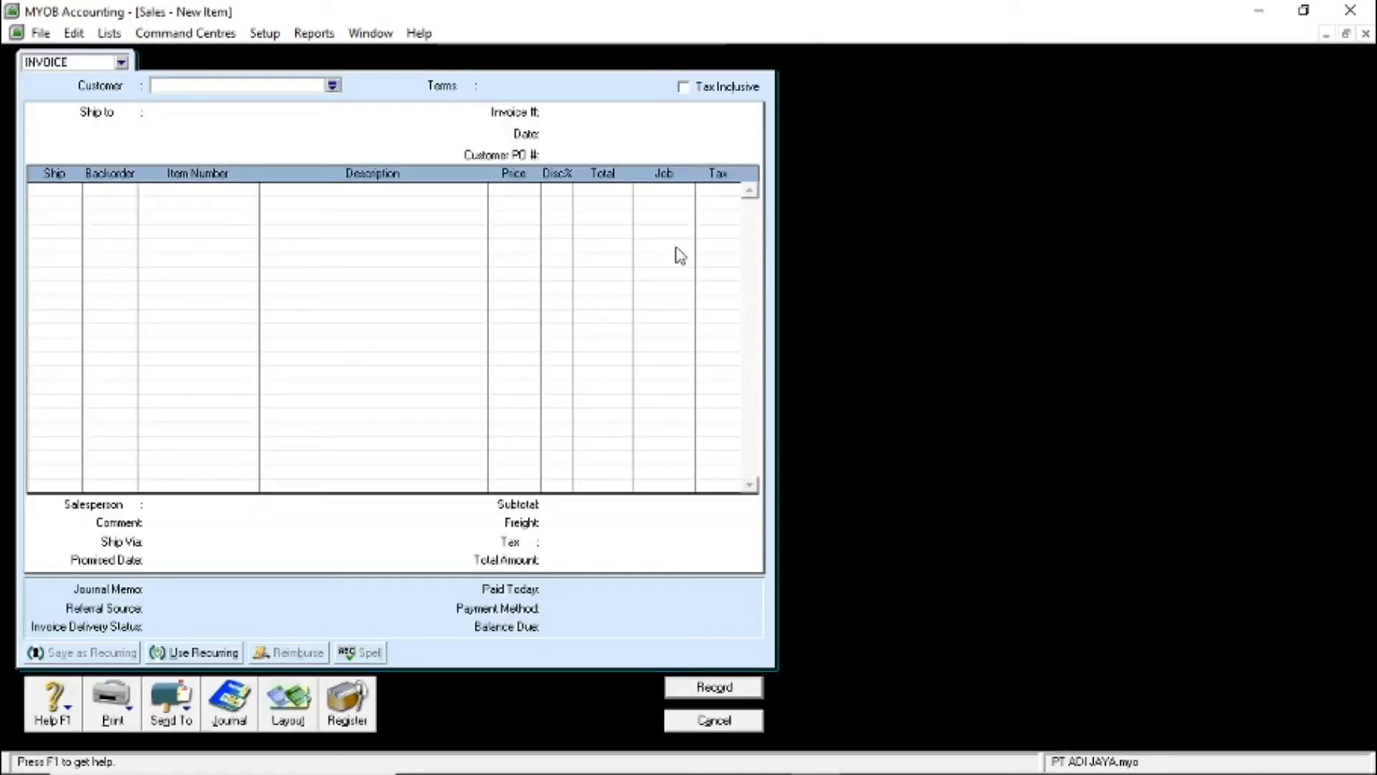
left_click(333, 87)
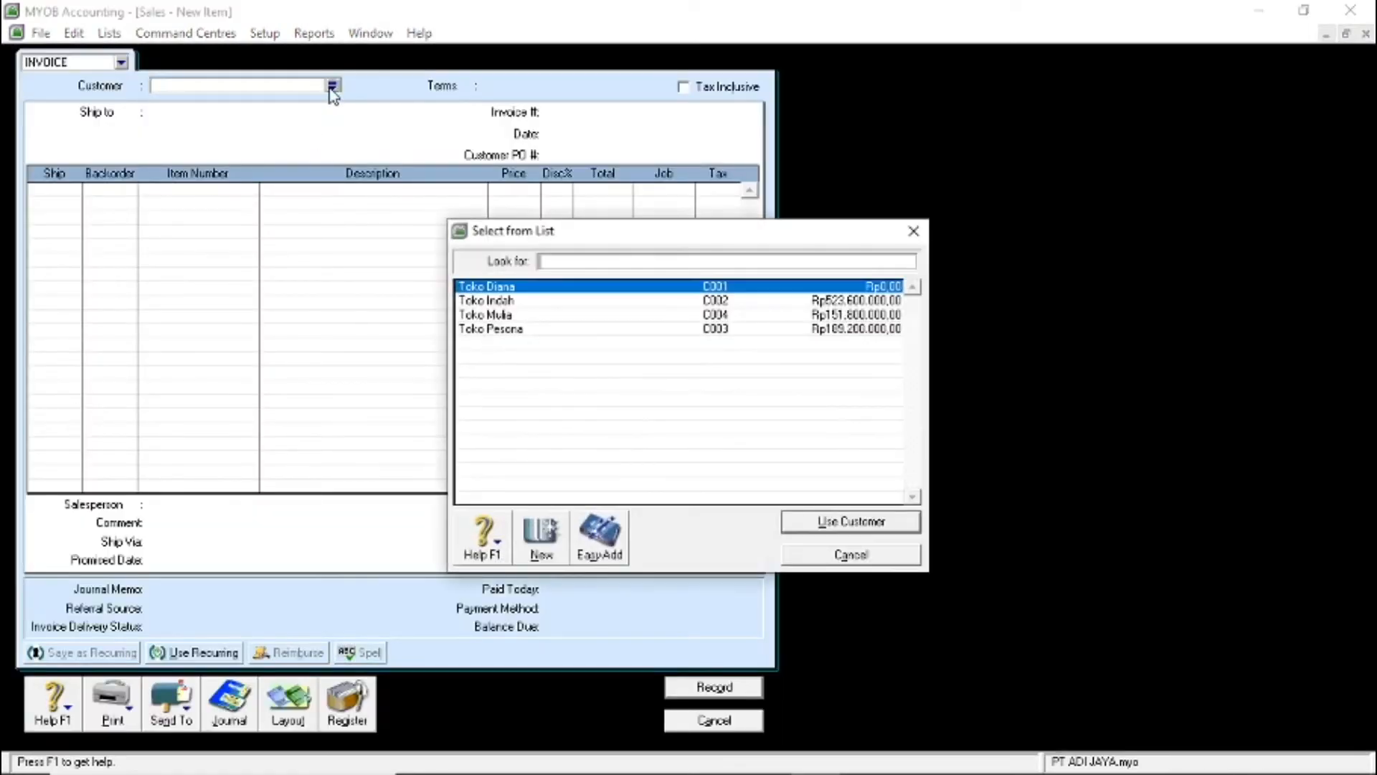
double_click(488, 301)
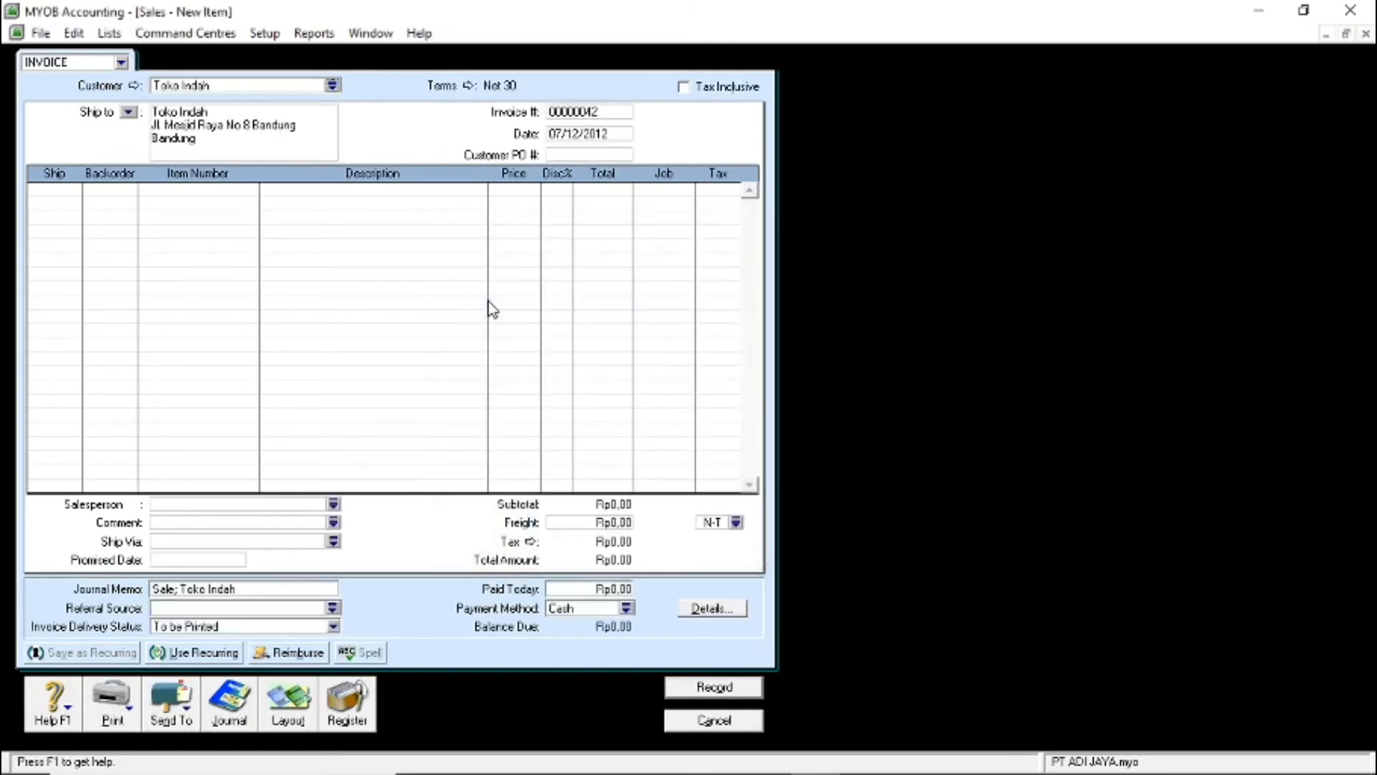
Set the invoice number to NK-FAJ41 and the invoice date to 08/12/2012
left_click(571, 115)
type("NK")
type("-")
type("F")
type("P")
type("J/")
type("4")
left_click(594, 141)
left_click(589, 114)
left_click(556, 135)
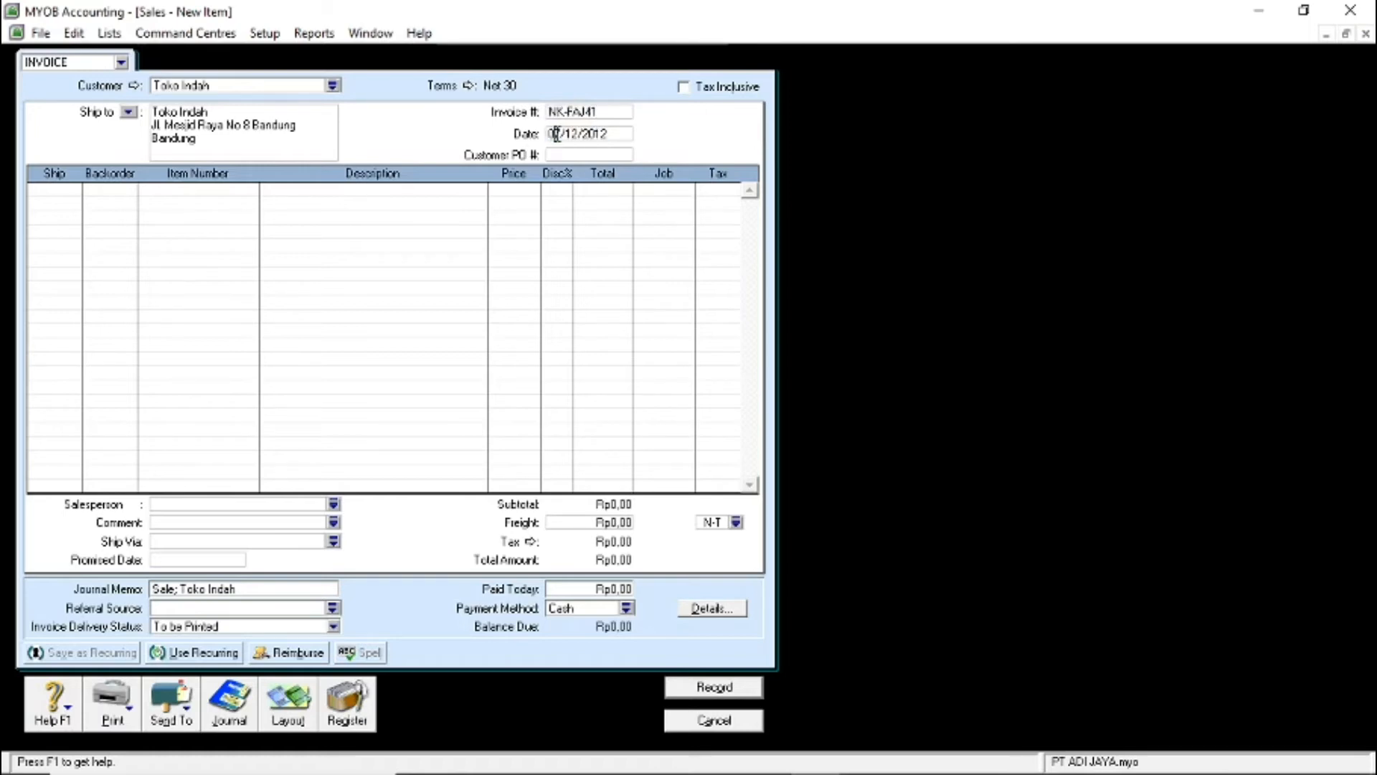
key("Delete")
type("8")
Enter a return line of -1 unit of item 501LED at a price of Rp12.000.000
left_click(60, 191)
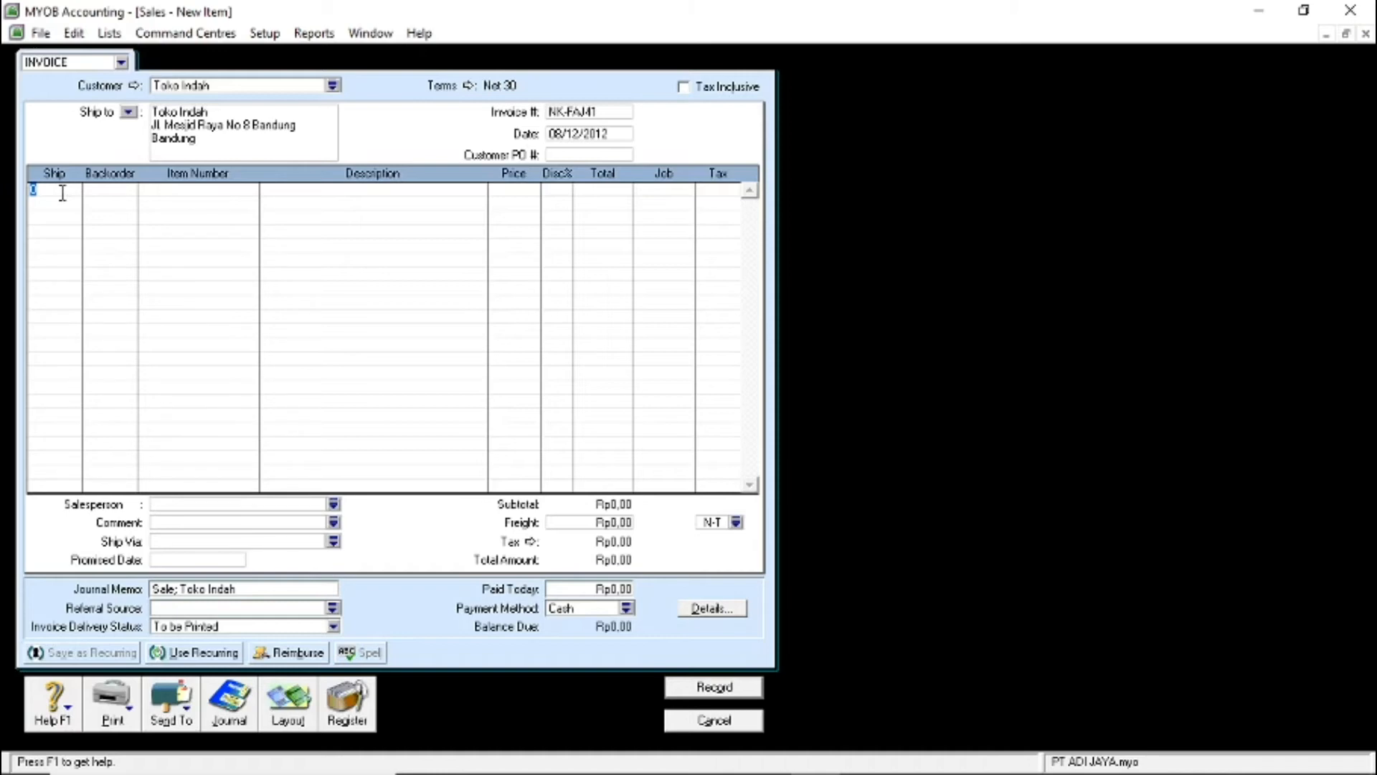
type("1")
key("Tab")
key("Tab")
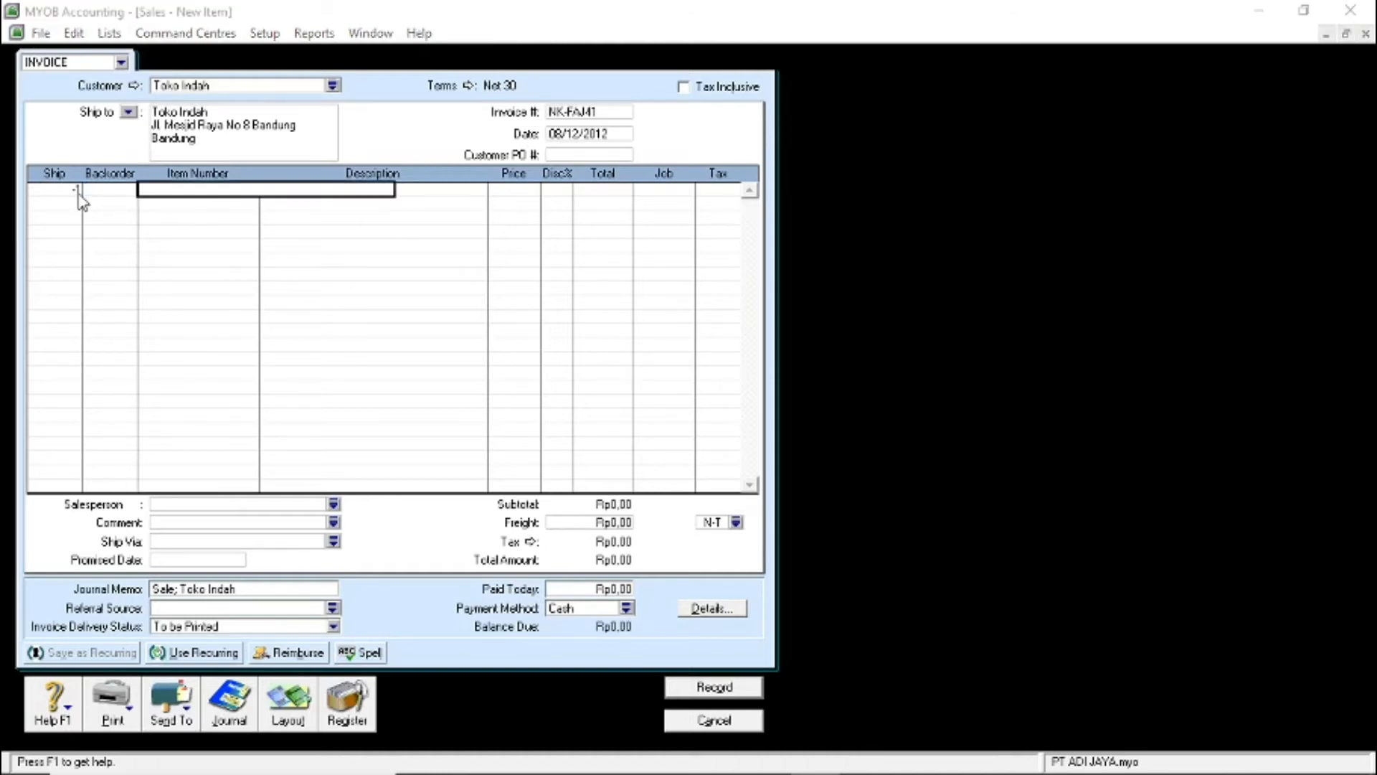
key("Tab")
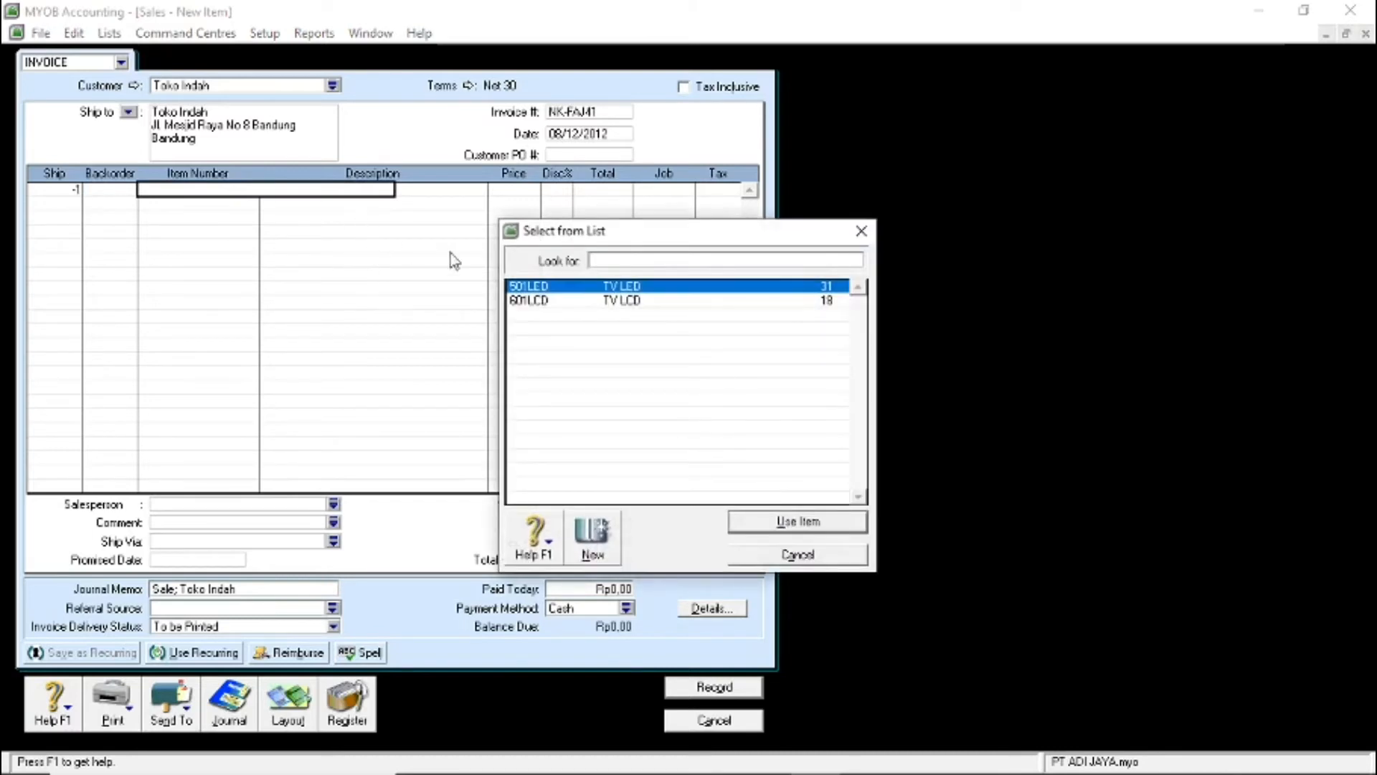
double_click(593, 291)
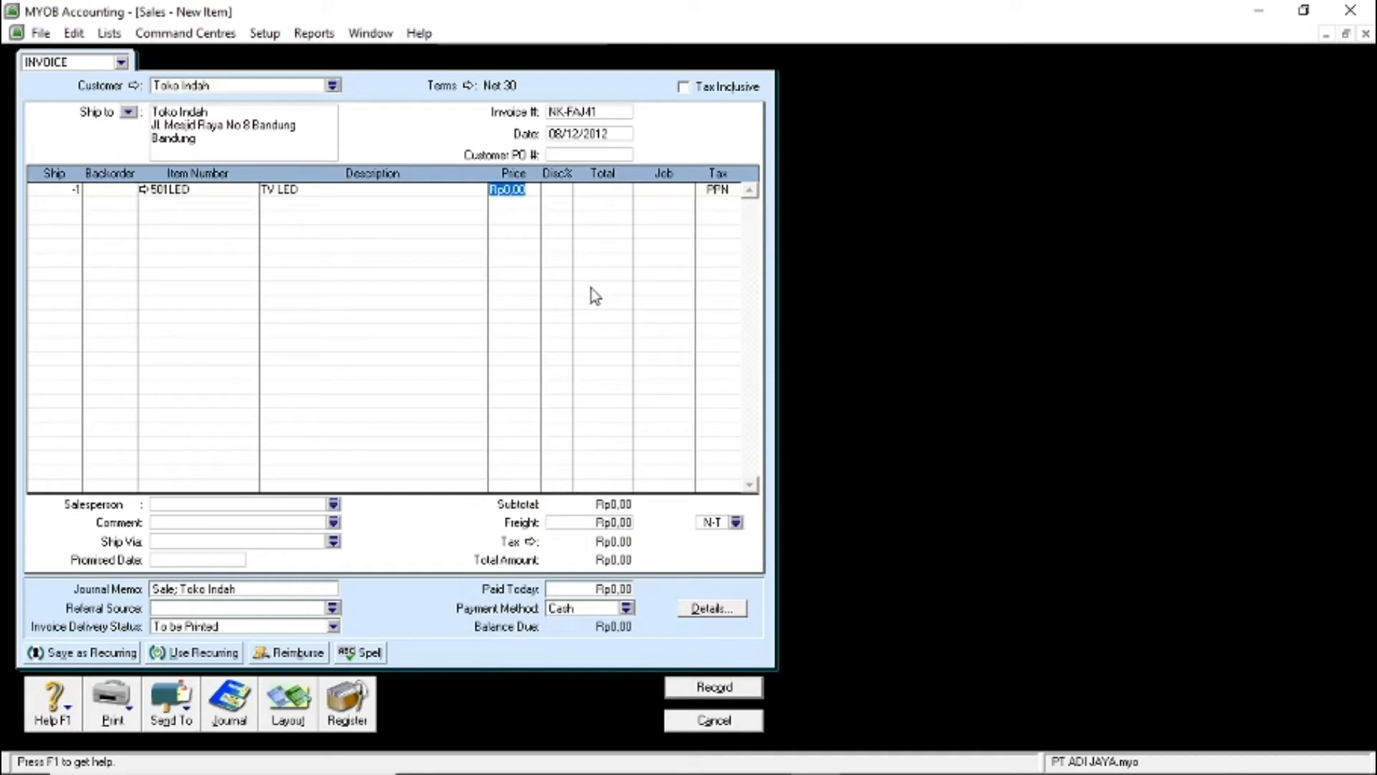
type("12000000")
key("Return")
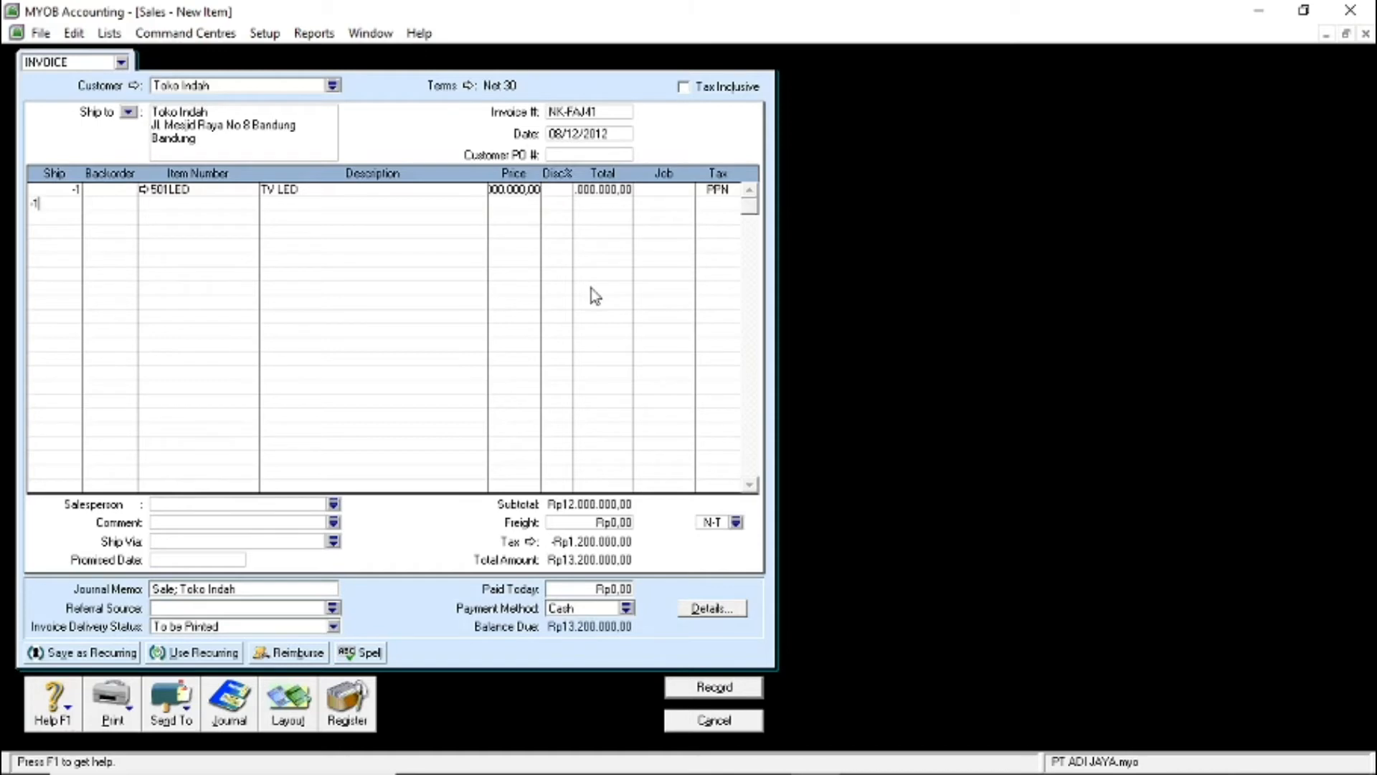
Add a second return line of -1 unit of item 601LCD at a price of Rp10.000.000
type("-1")
key("Tab")
double_click(636, 303)
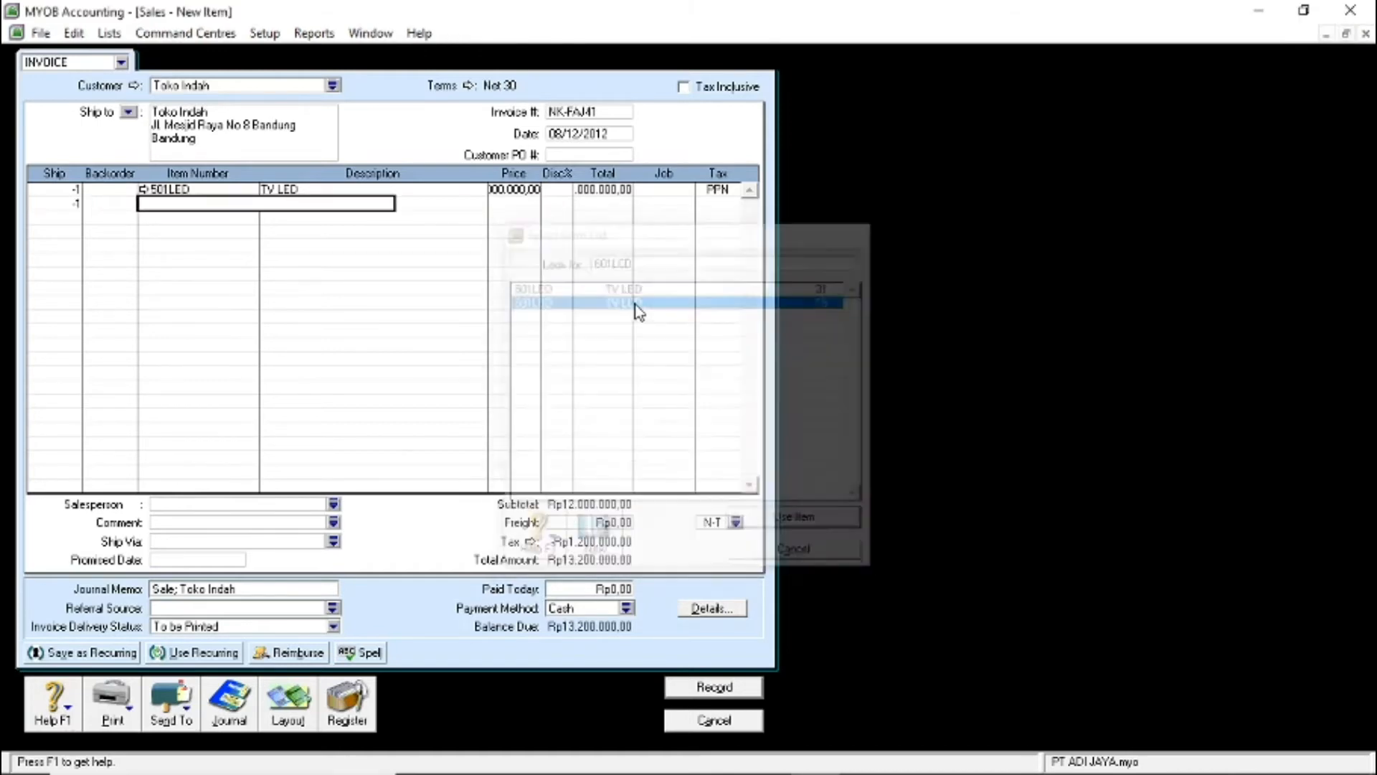
key("Tab")
type("10")
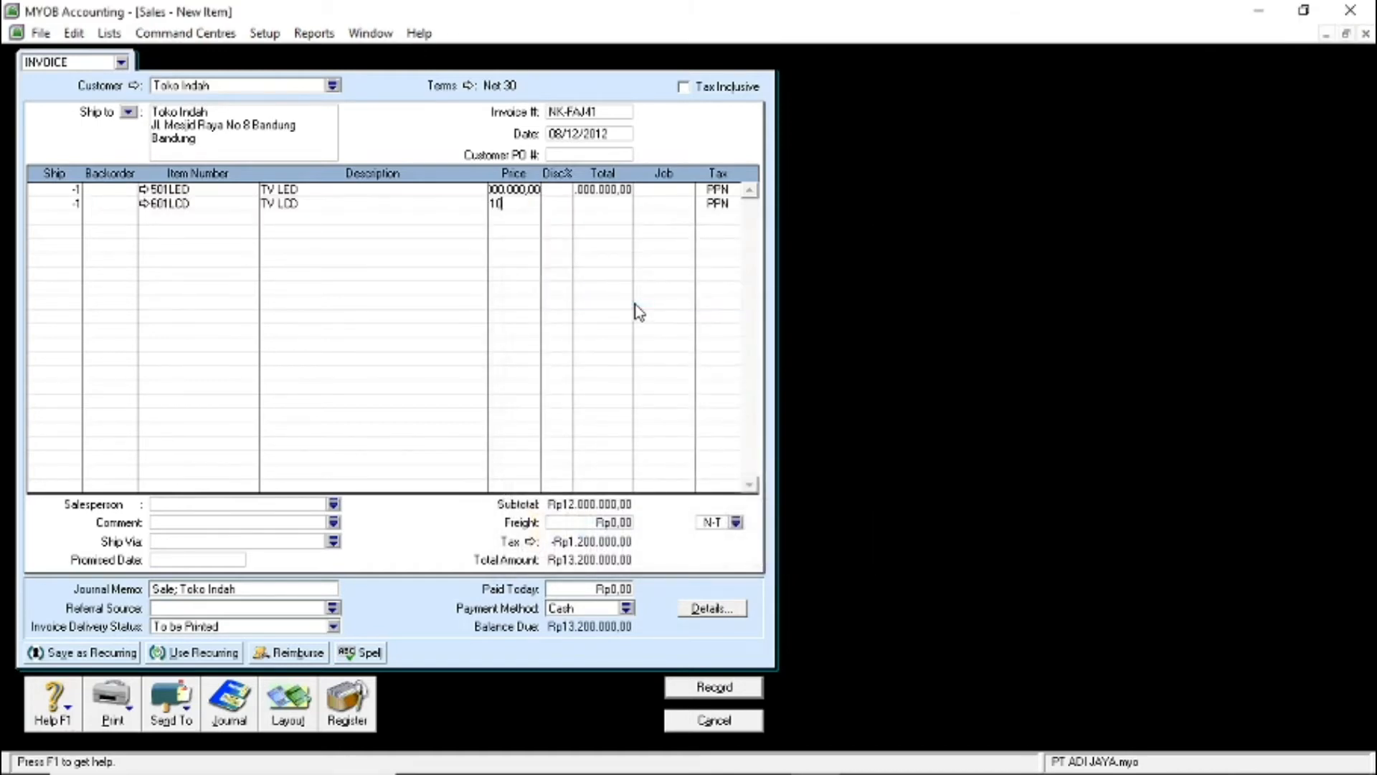
type("000000")
key("Return")
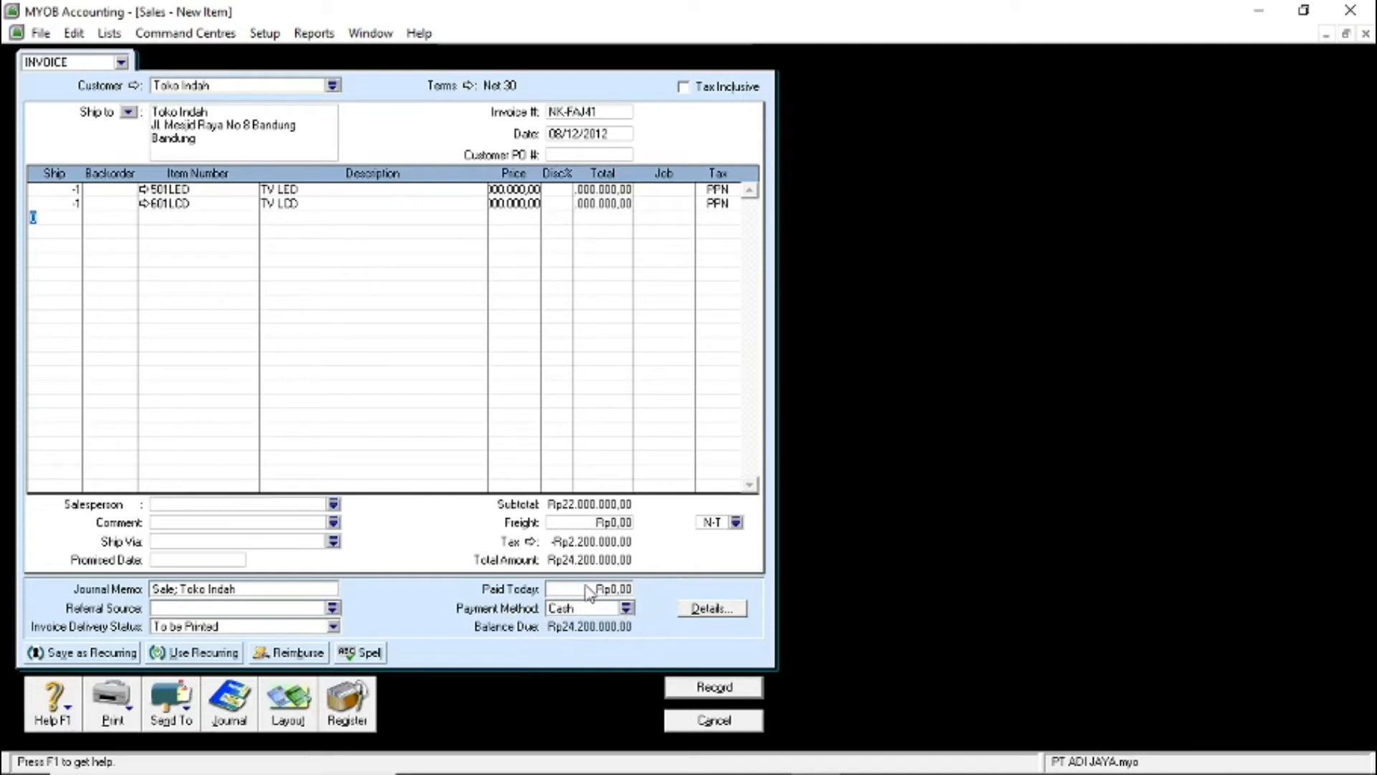
Check the recap of the sales return invoice and record it
key("ctrl+r")
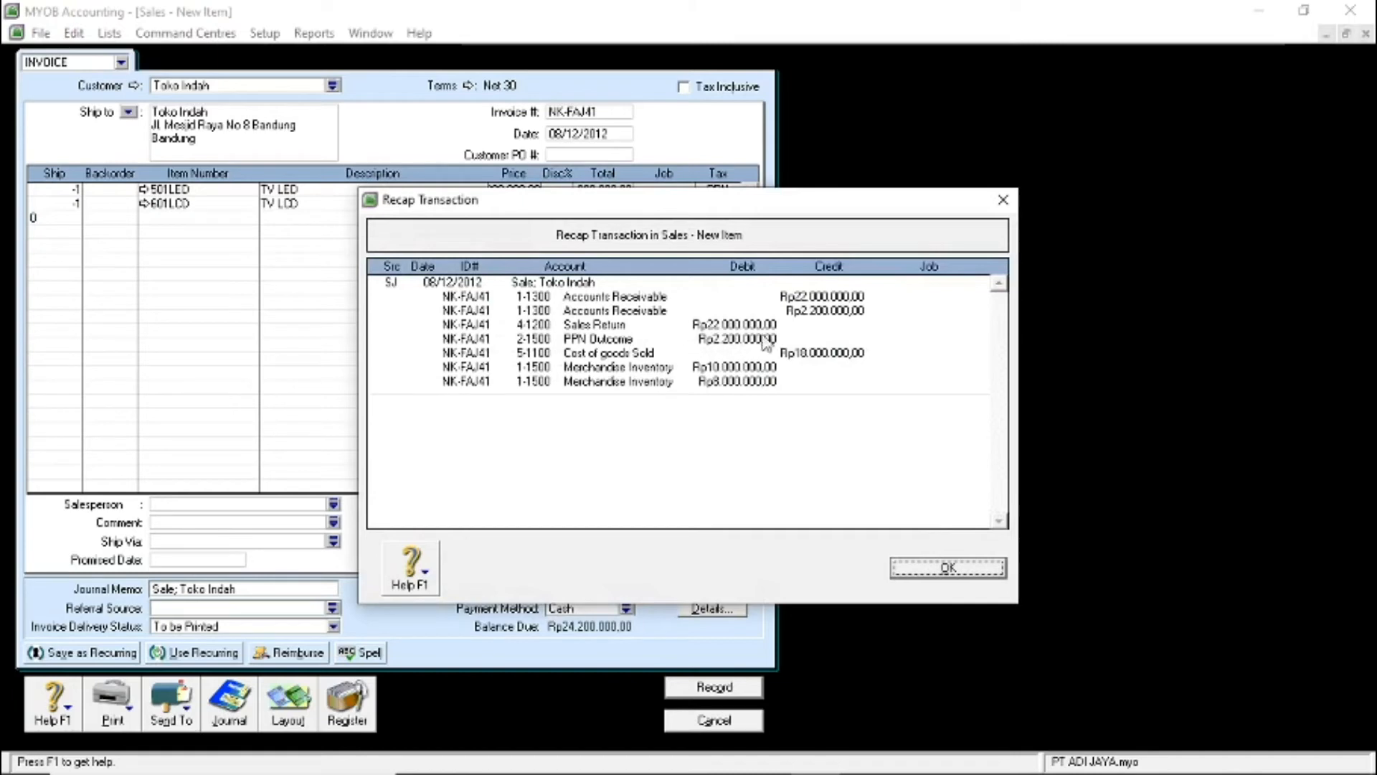
left_click(907, 569)
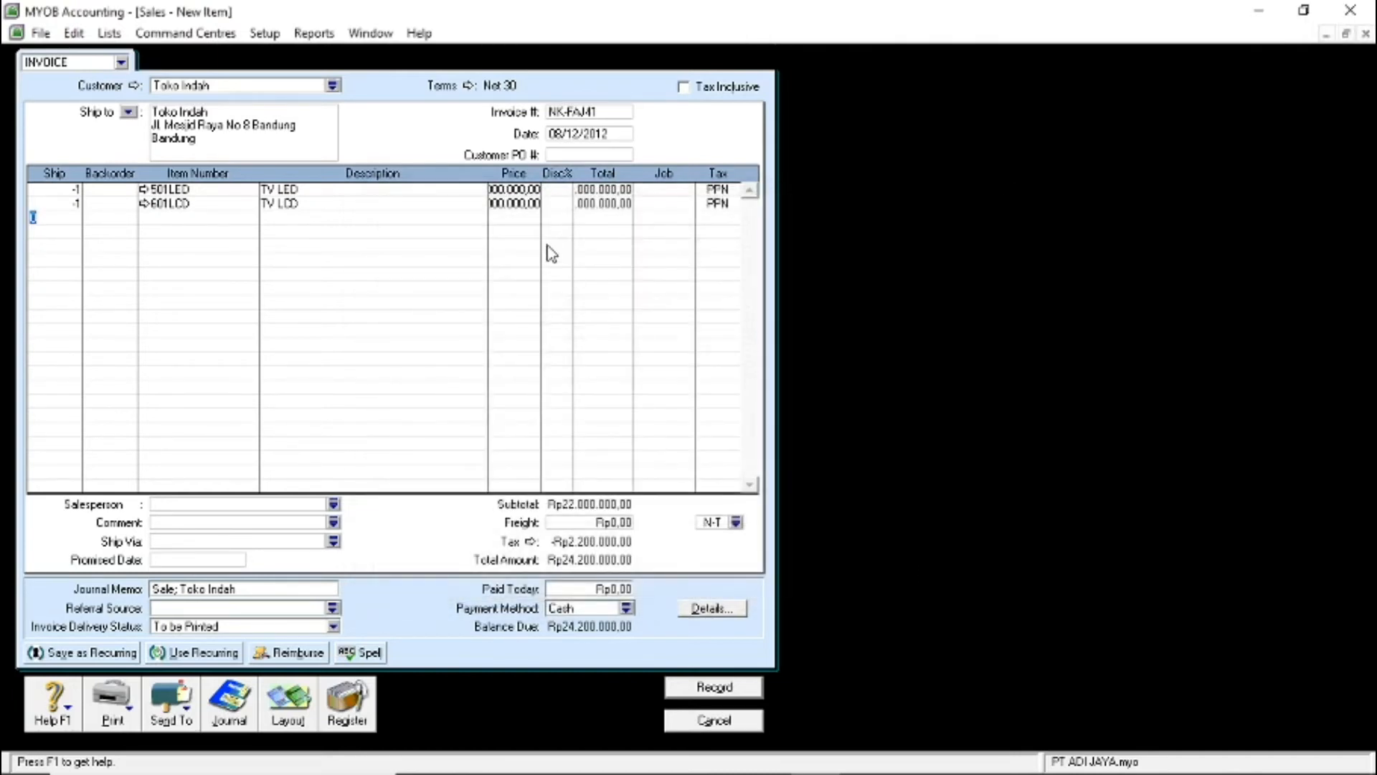
left_click(682, 687)
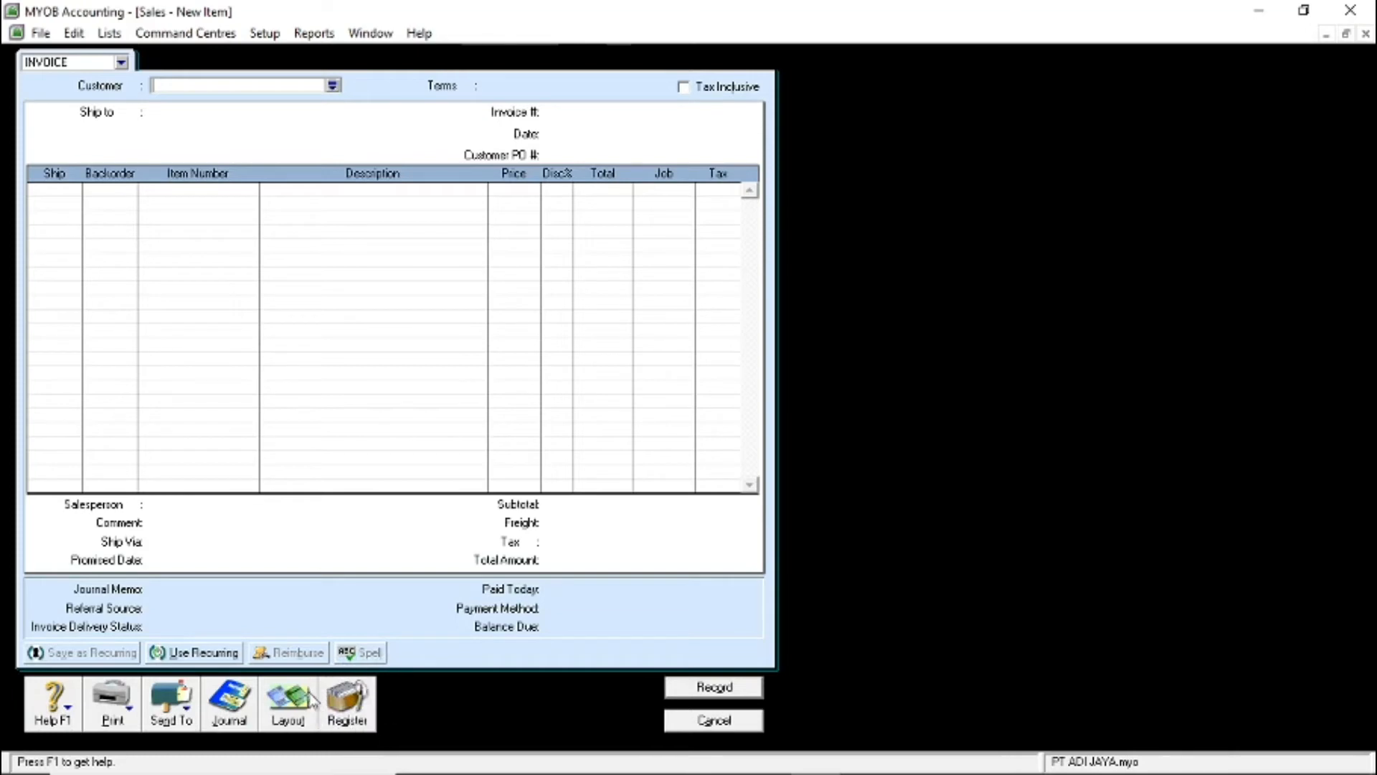
Start applying Toko Indah's return credit NK-FAJ41 to a sale, with ID NKFAJ/41 and date 8/12/2012
left_click(347, 705)
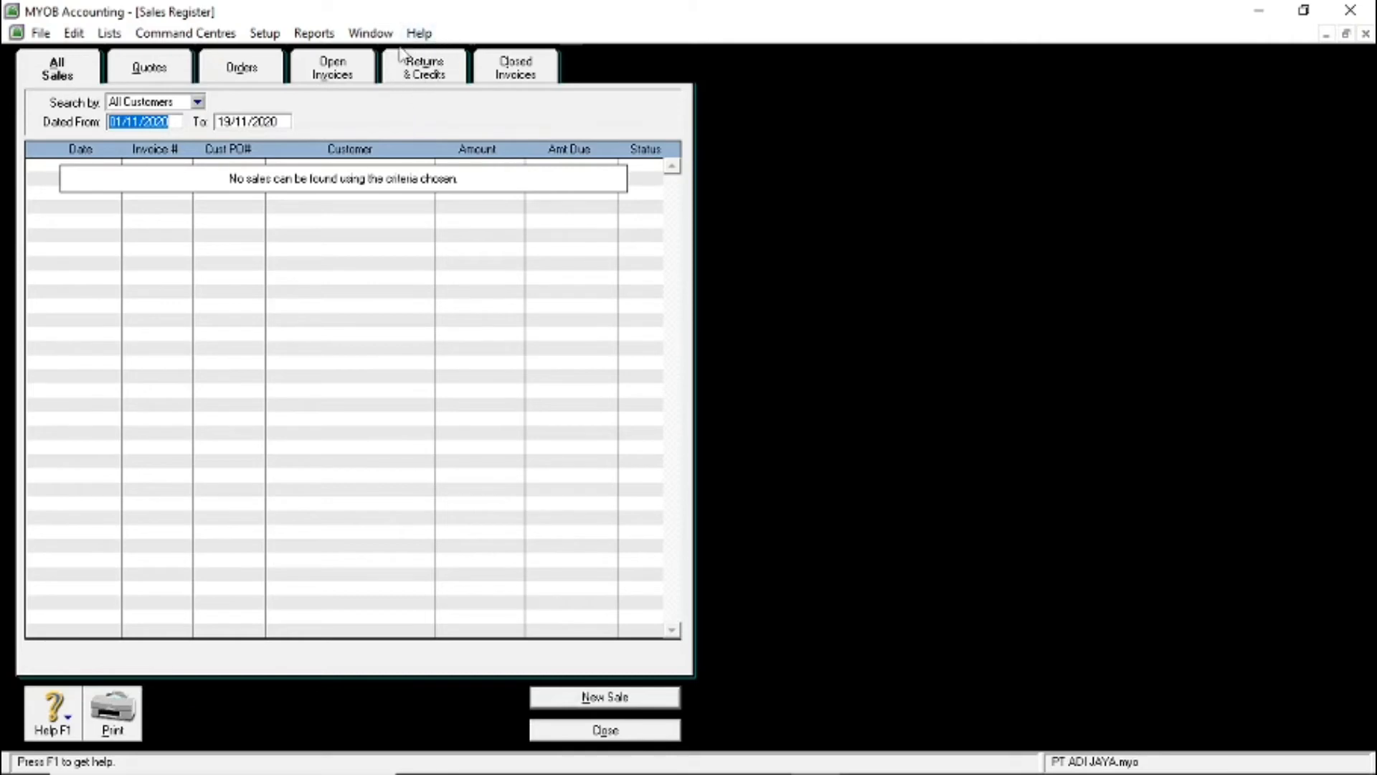
left_click(424, 76)
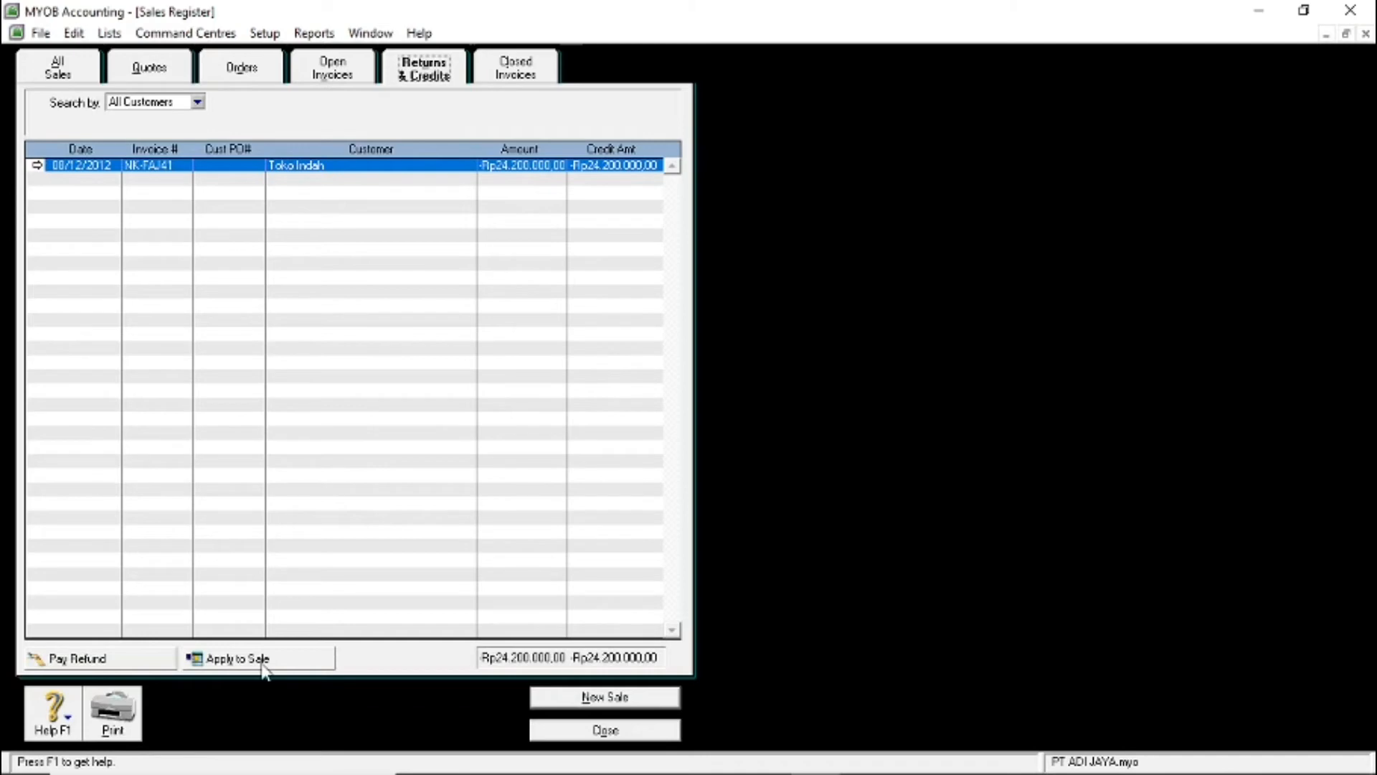
left_click(222, 656)
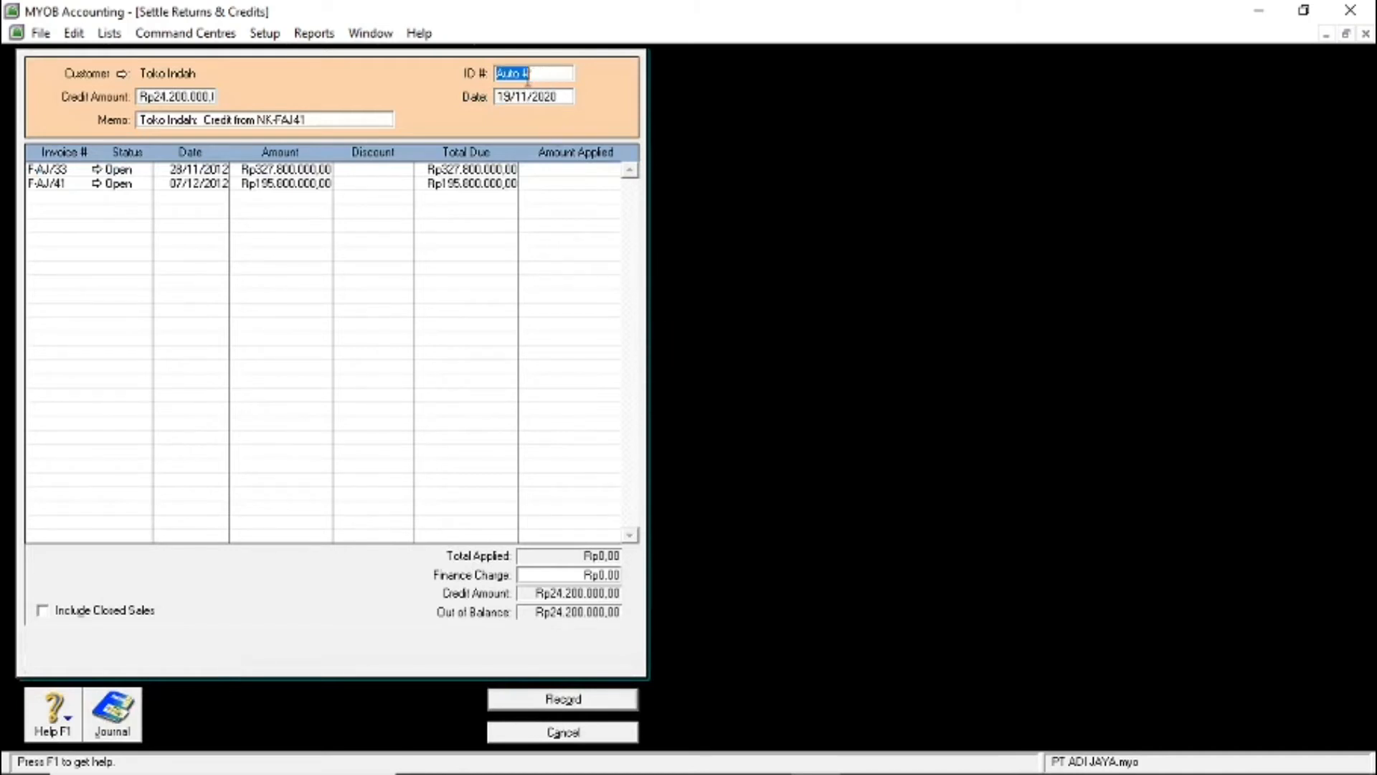
type("NKFAJ/41")
left_click(516, 98)
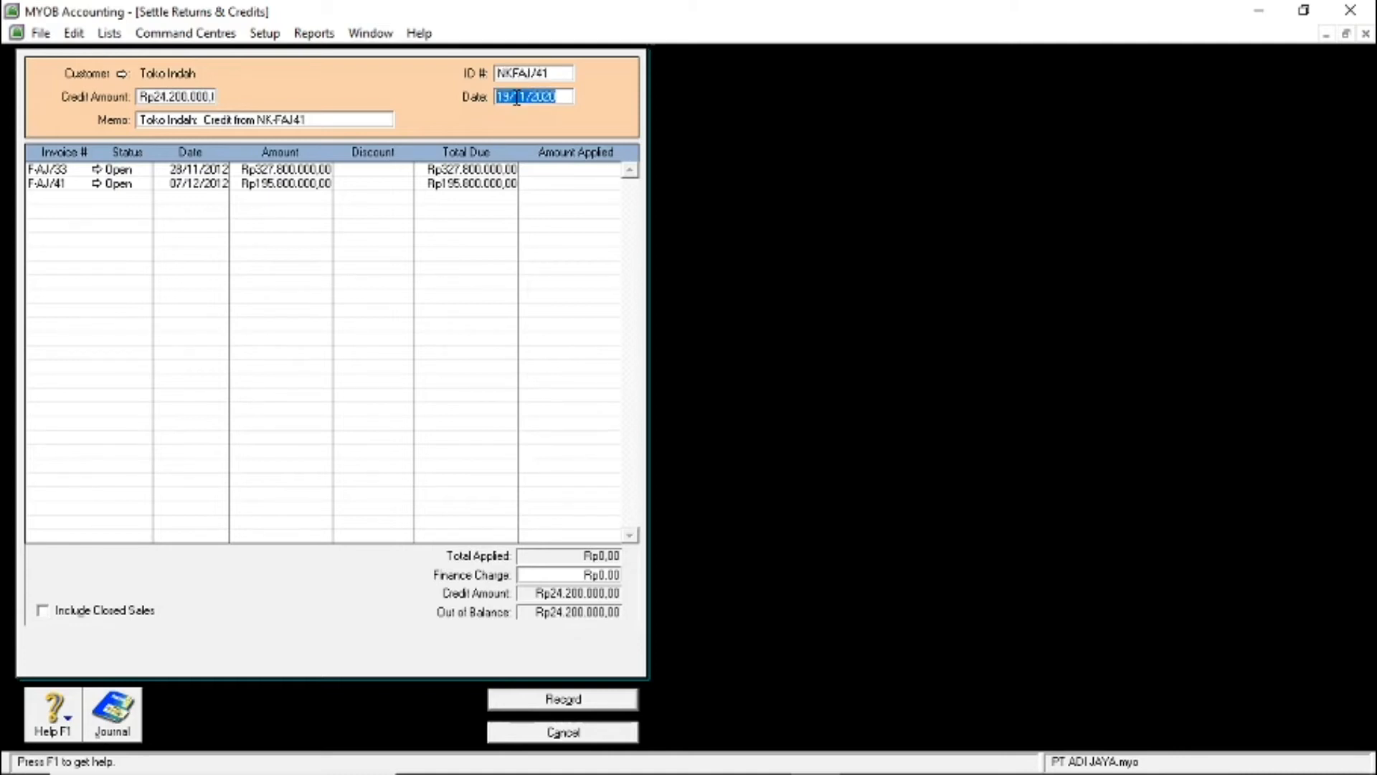
type("8/11")
type("/12/12")
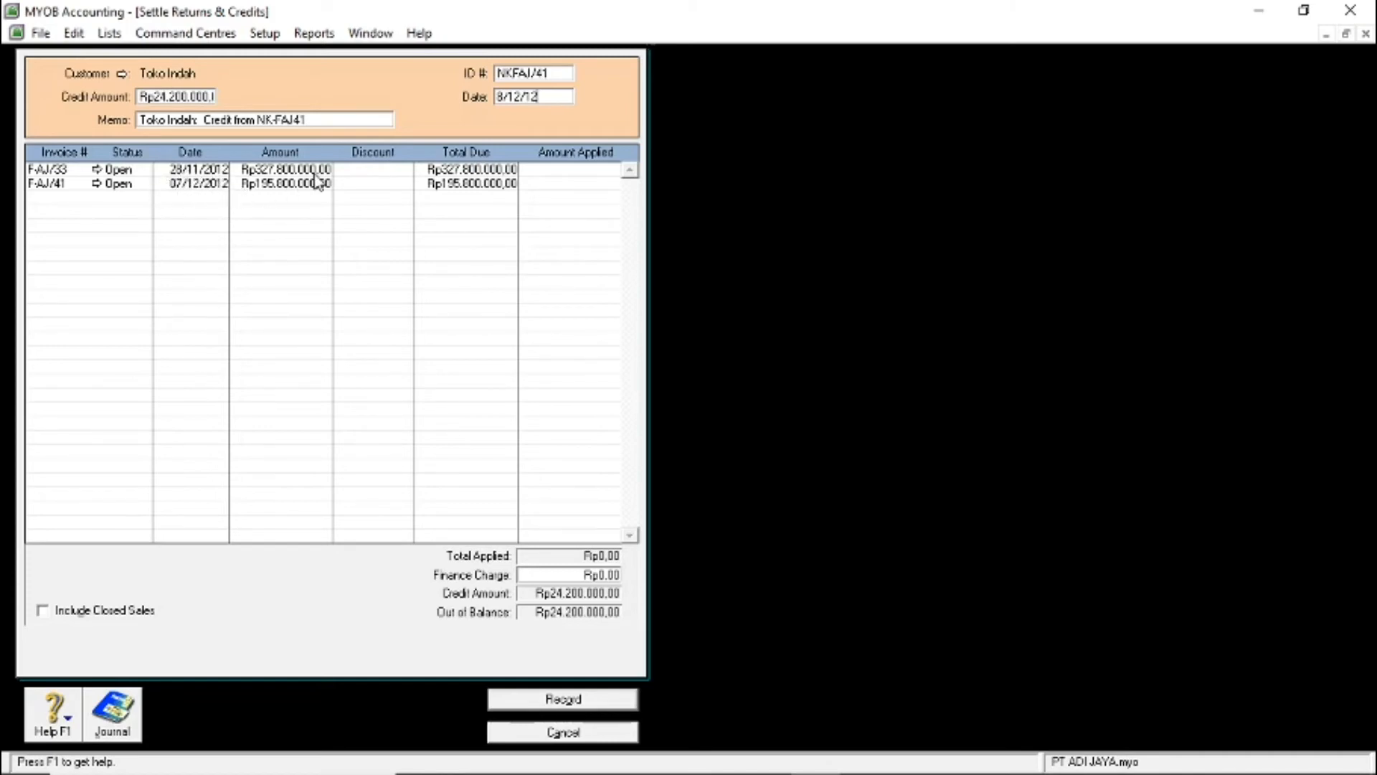
Apply the full Rp24.200.000 credit to invoice F-AJ/41, check its recap and record the settlement
left_click(544, 185)
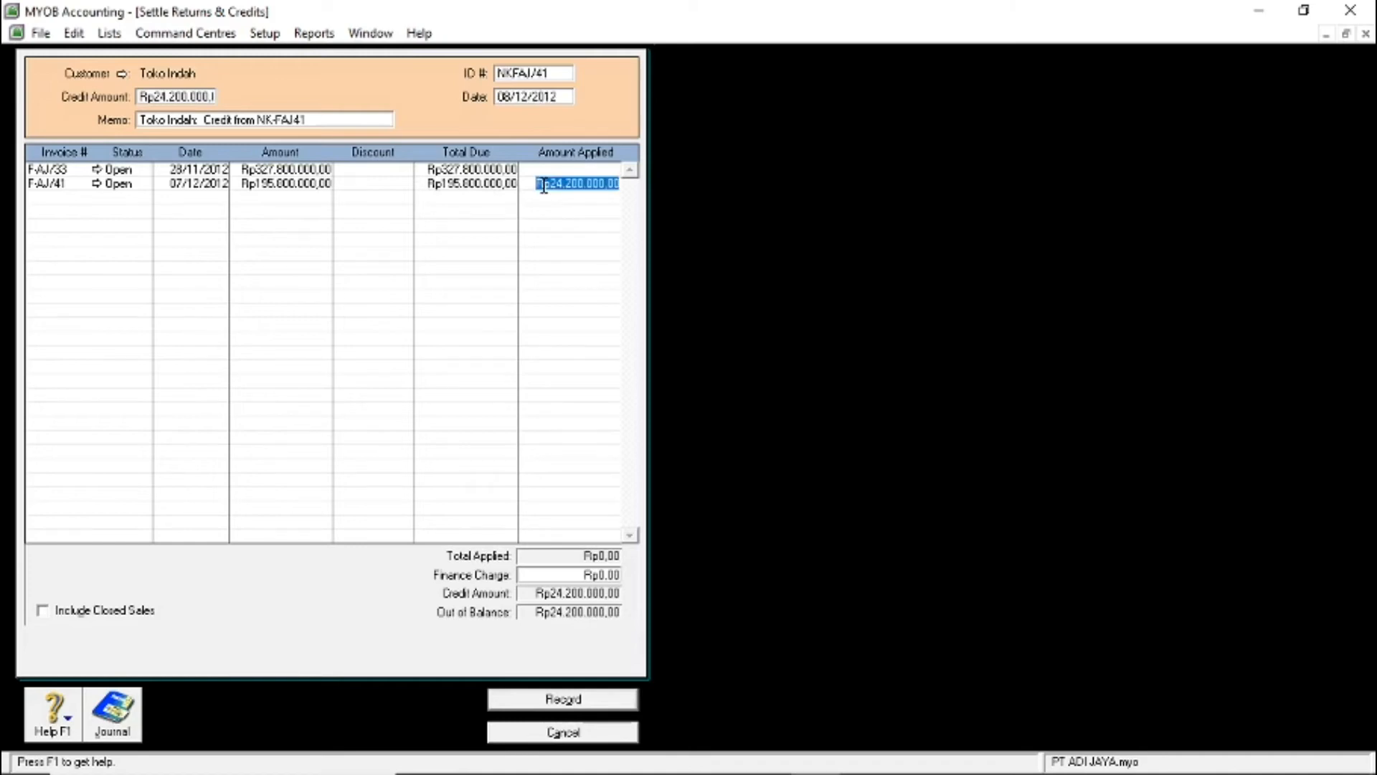
key("Tab")
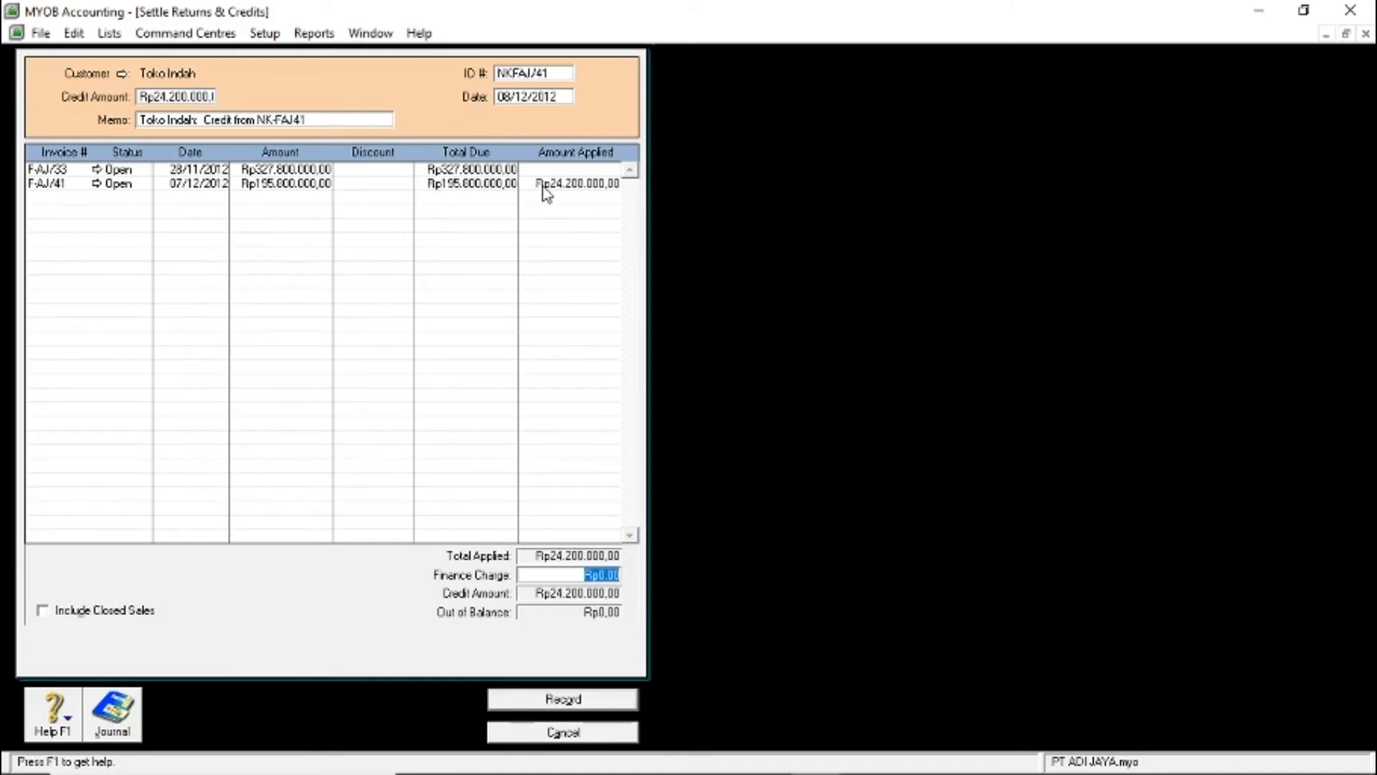
key("ctrl+r")
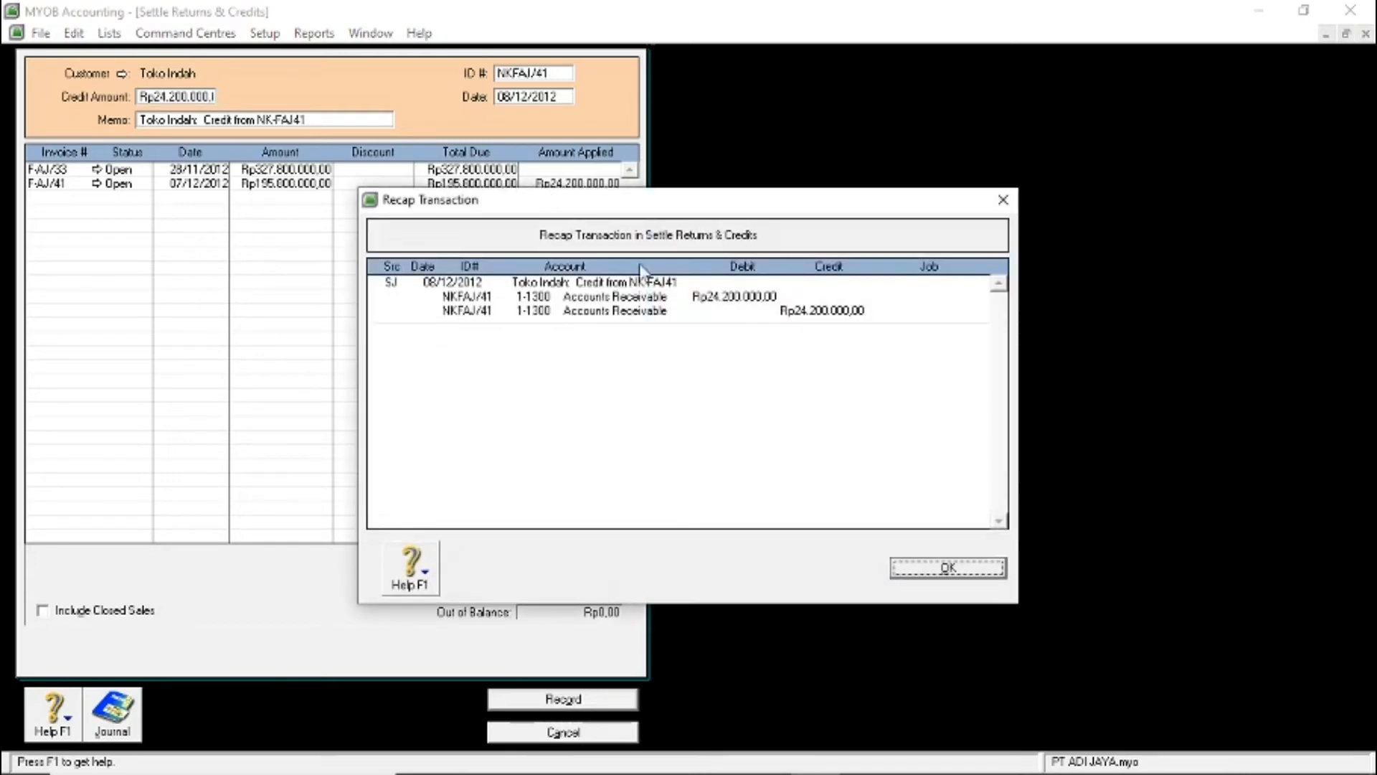
left_click_drag(654, 214, 394, 249)
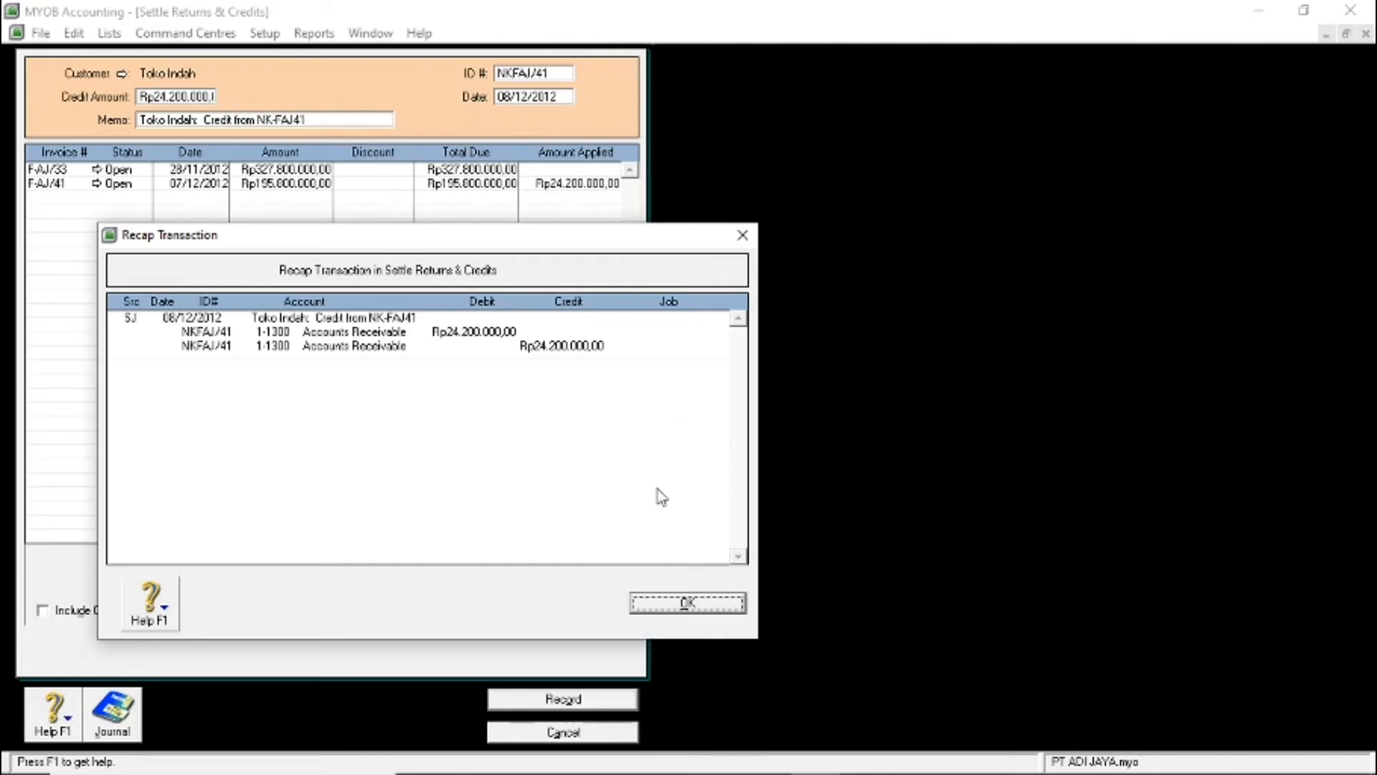
left_click(654, 604)
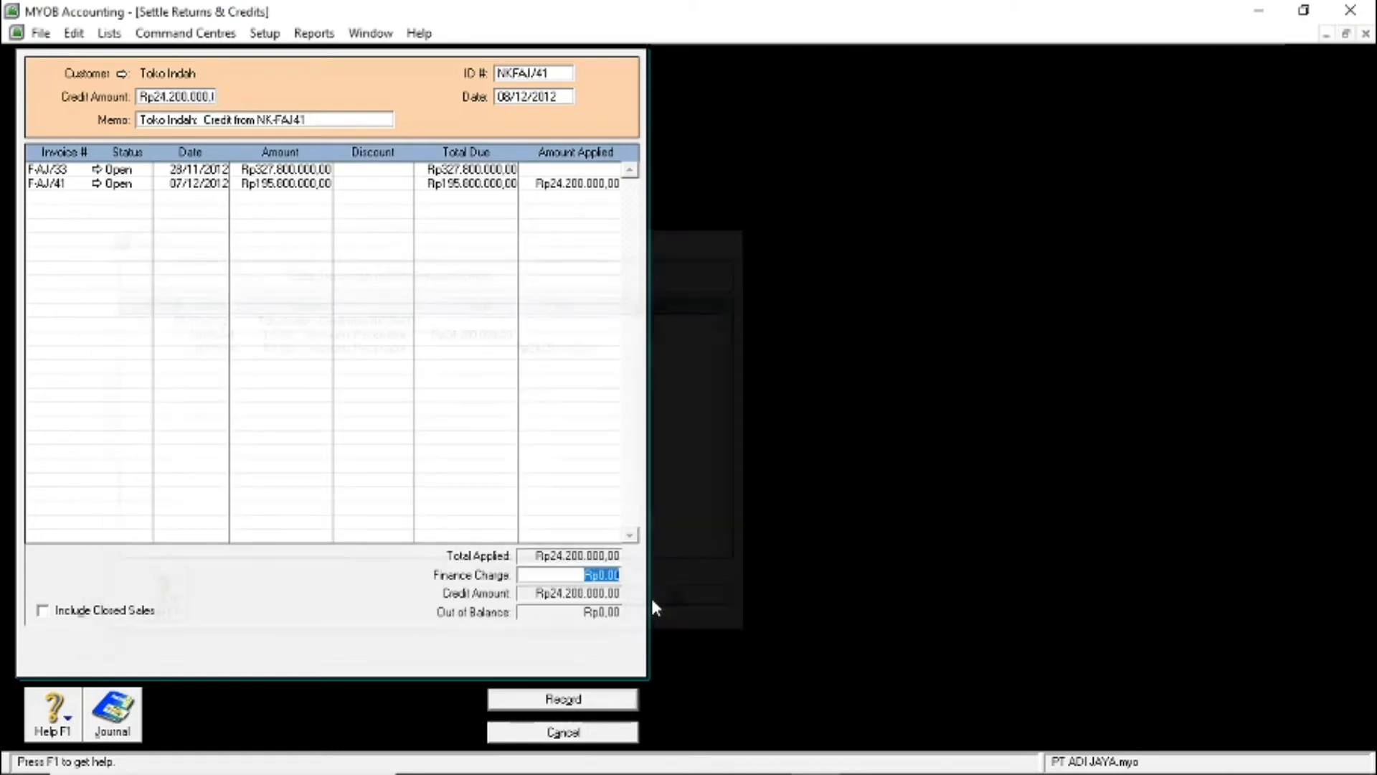
left_click(548, 702)
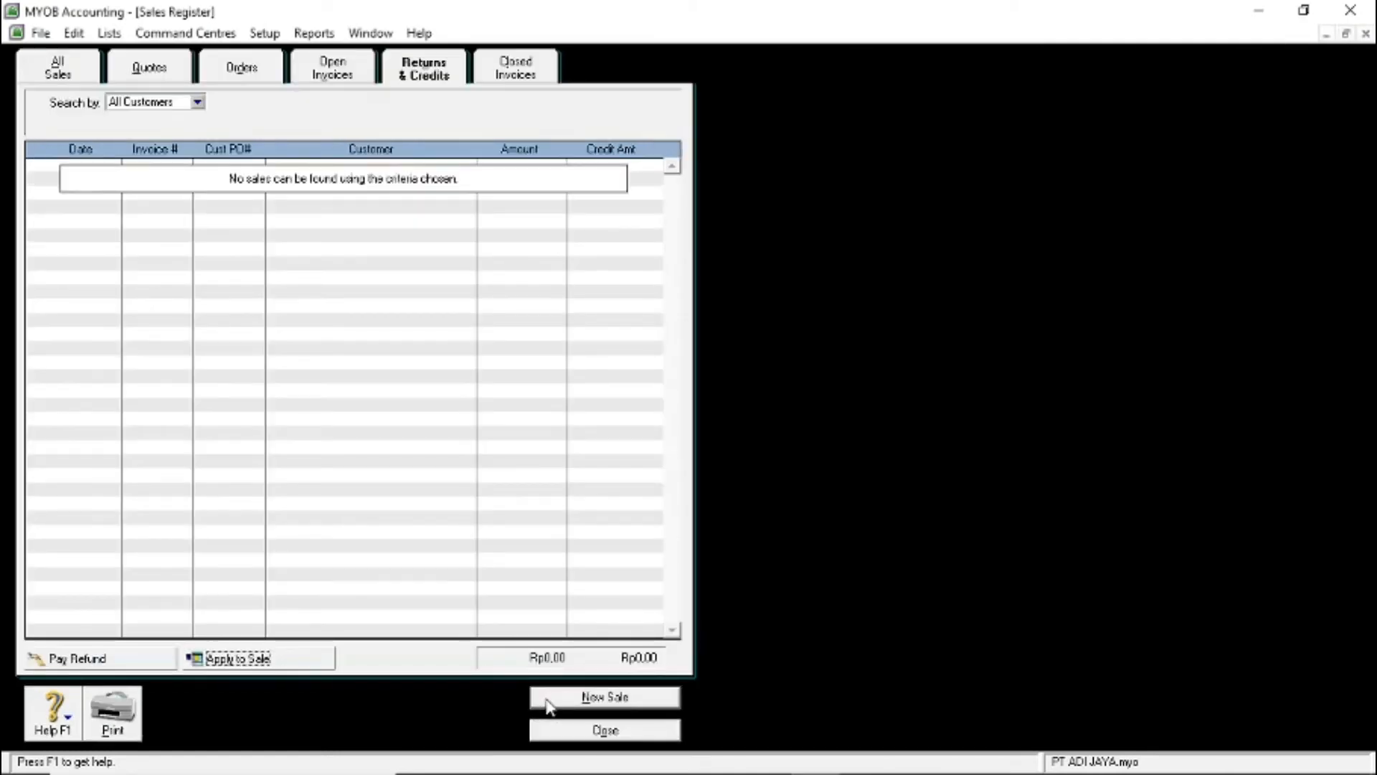
Close the sales register and the blank invoice, and go to the Inventory command centre
left_click(605, 730)
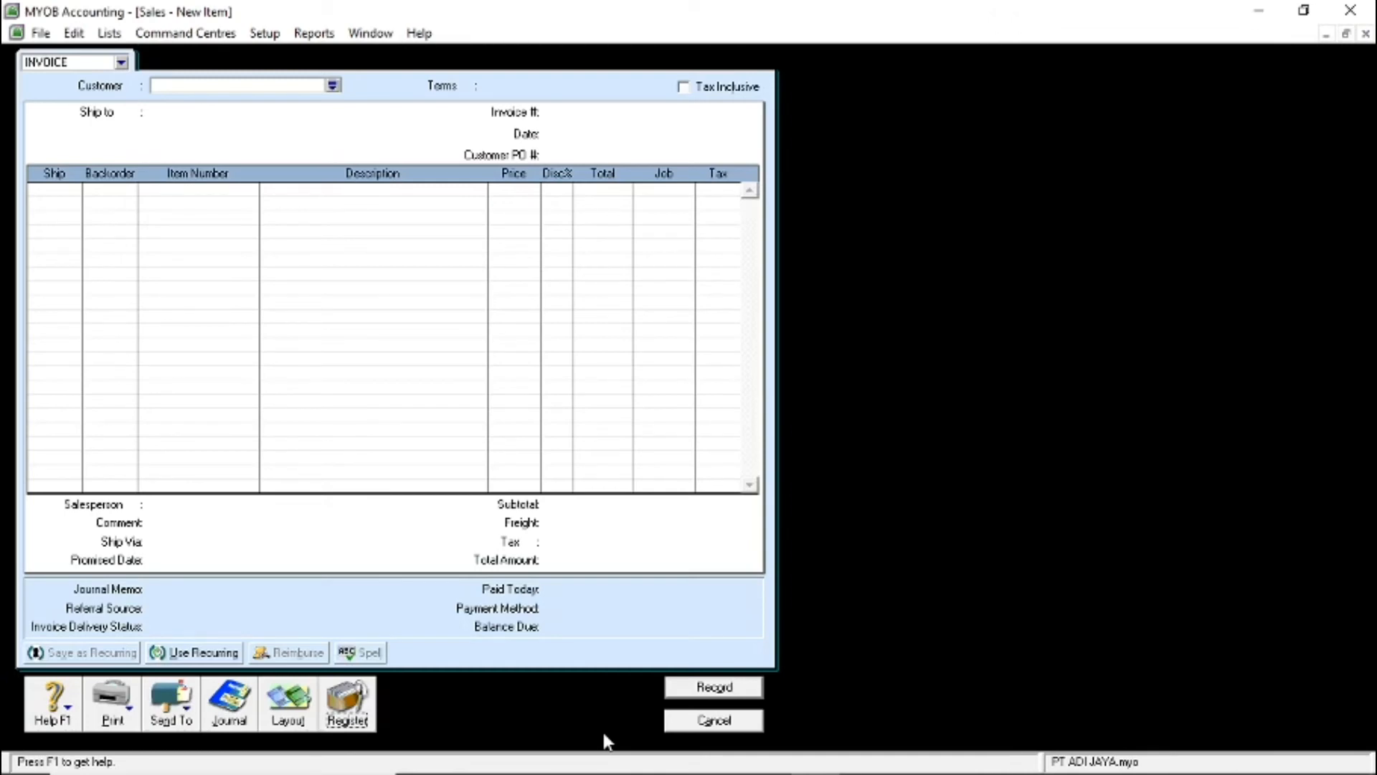
left_click(701, 720)
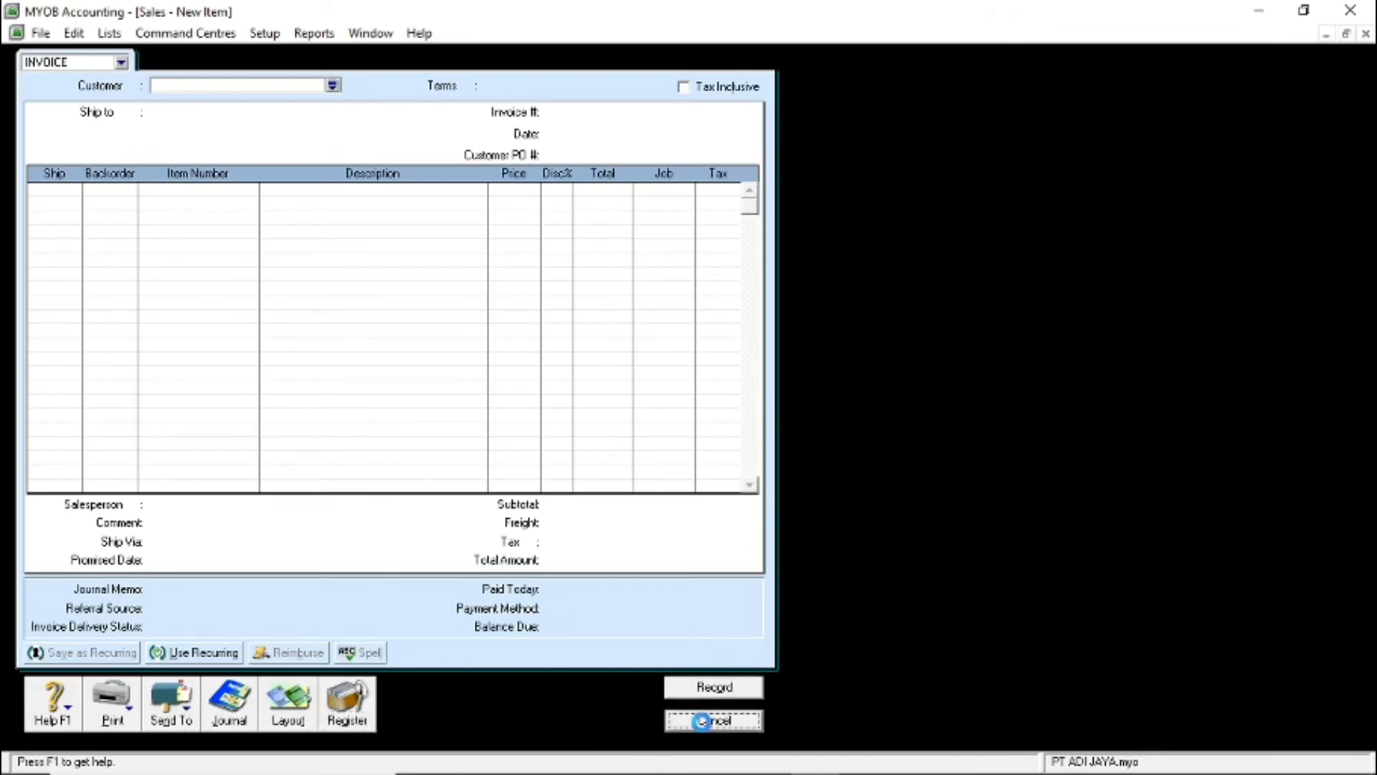
left_click(886, 125)
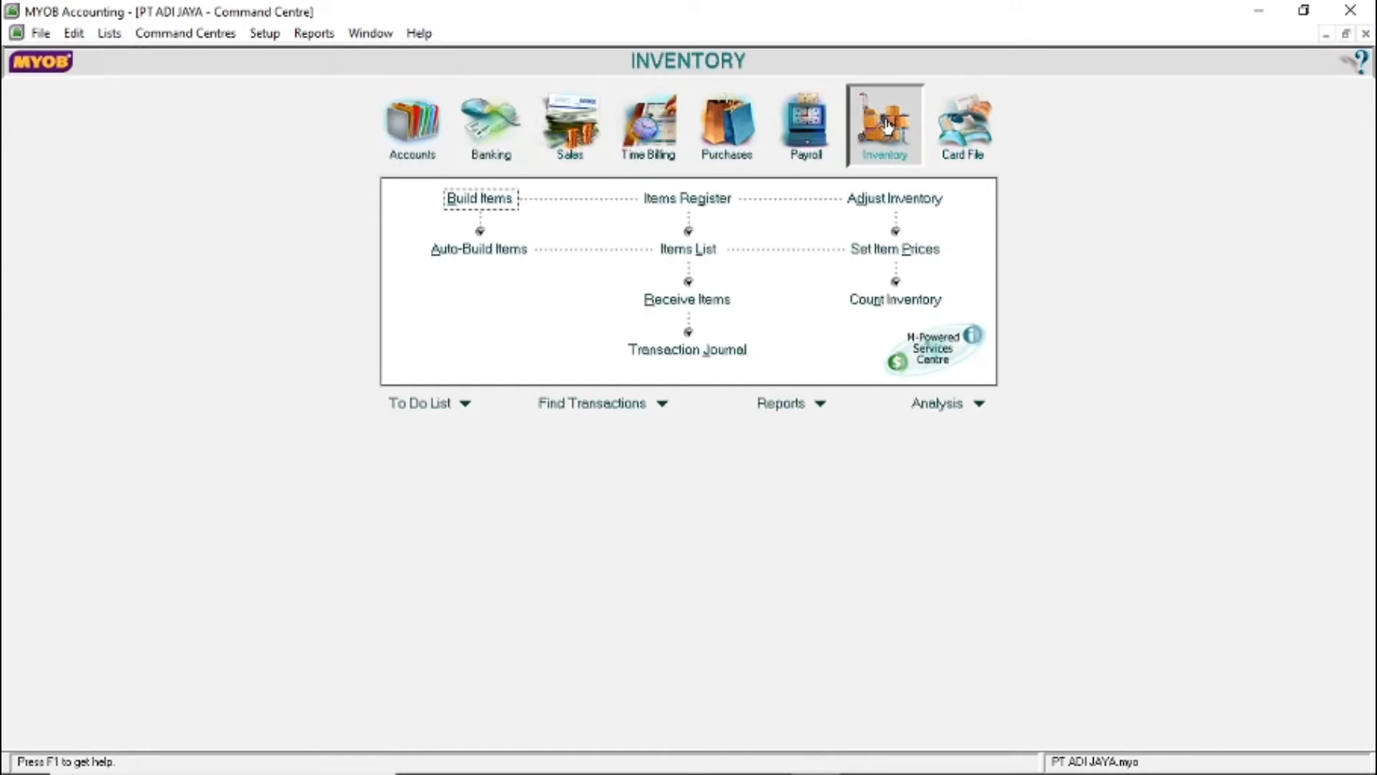
In the items list, set the income account for tracking sales of item 501LED (TV LED) to 4-1100 Sales
left_click(690, 249)
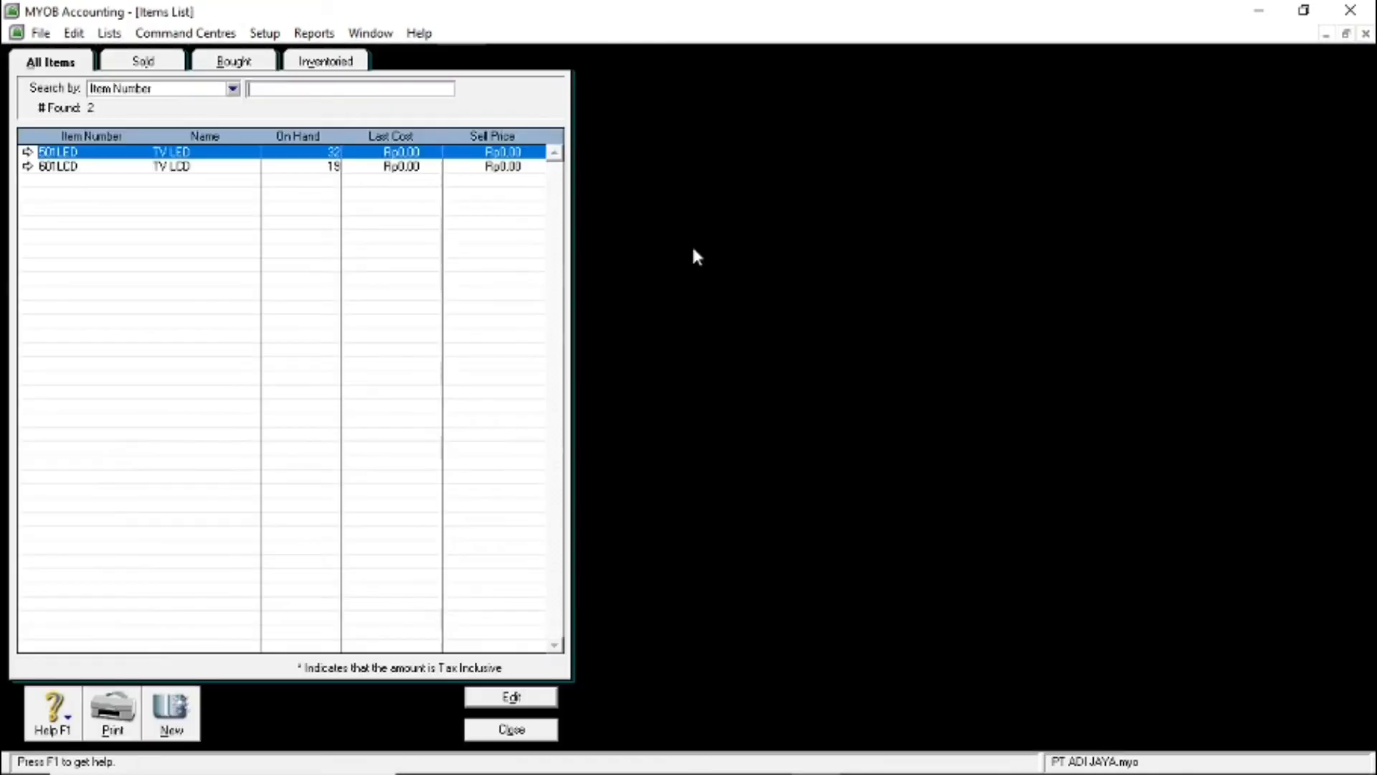
left_click(28, 152)
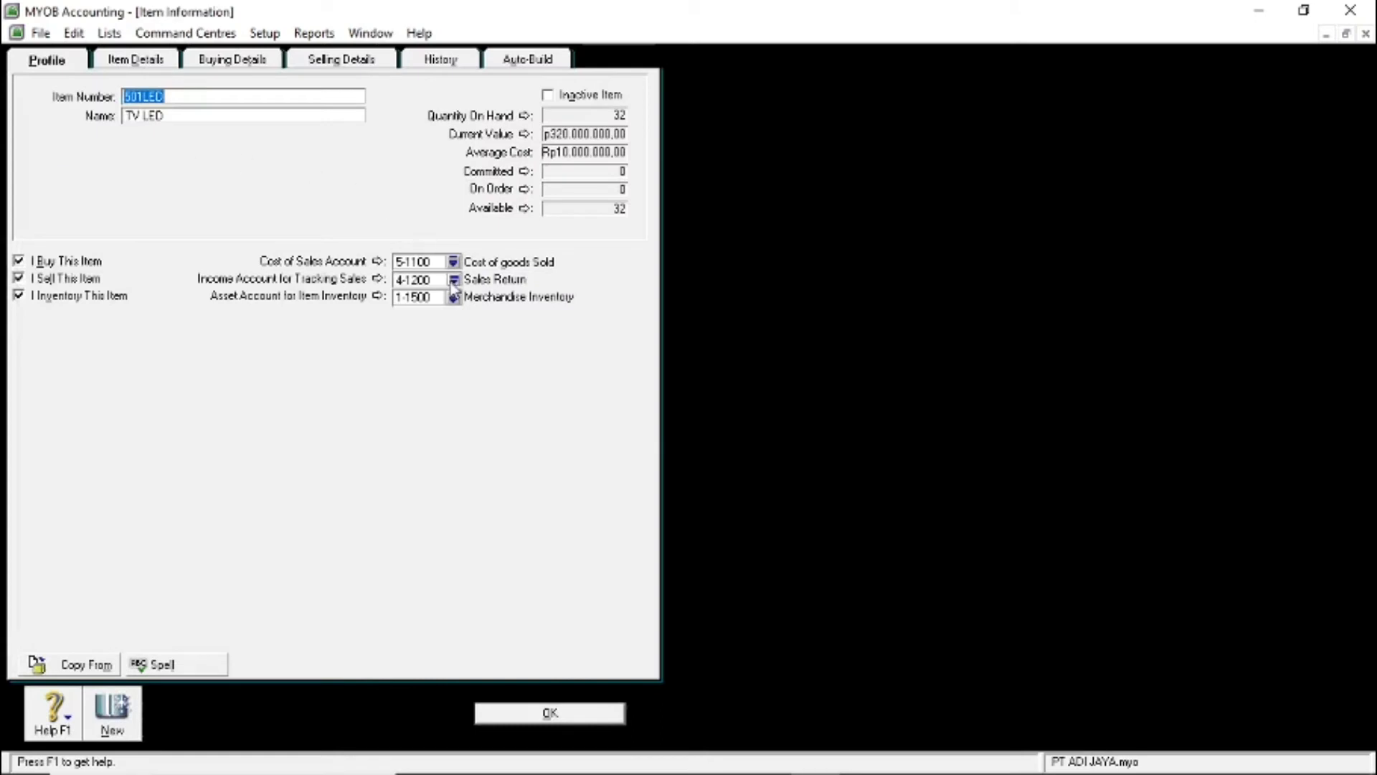
left_click(453, 279)
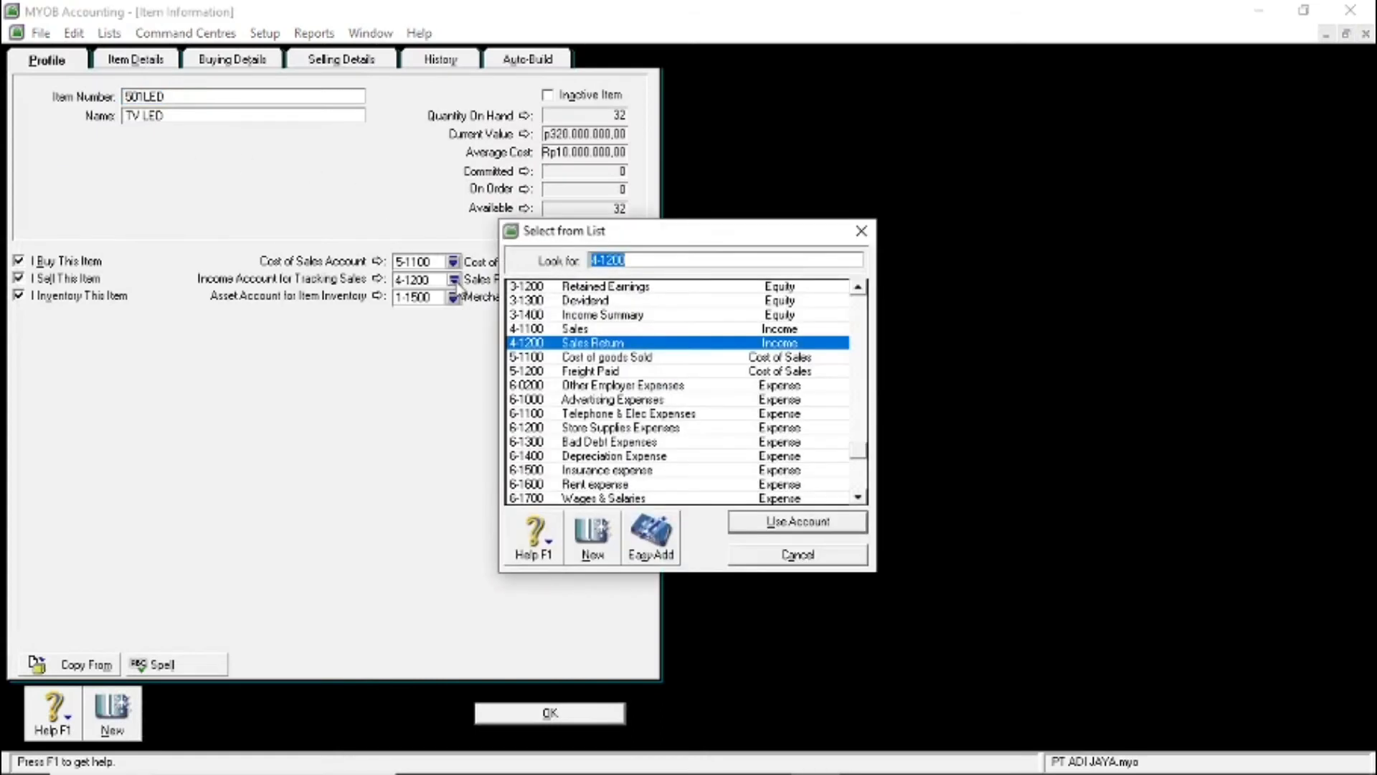
double_click(616, 329)
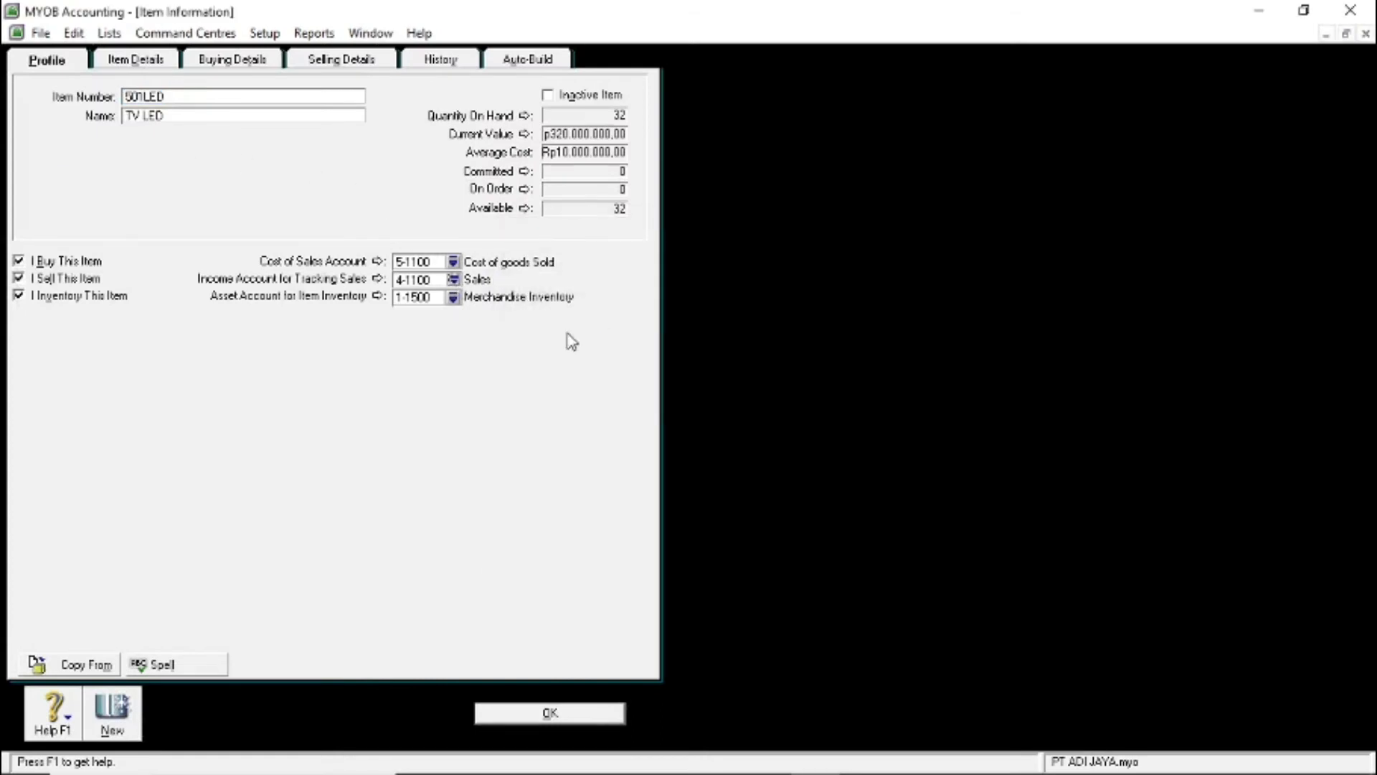
left_click(543, 714)
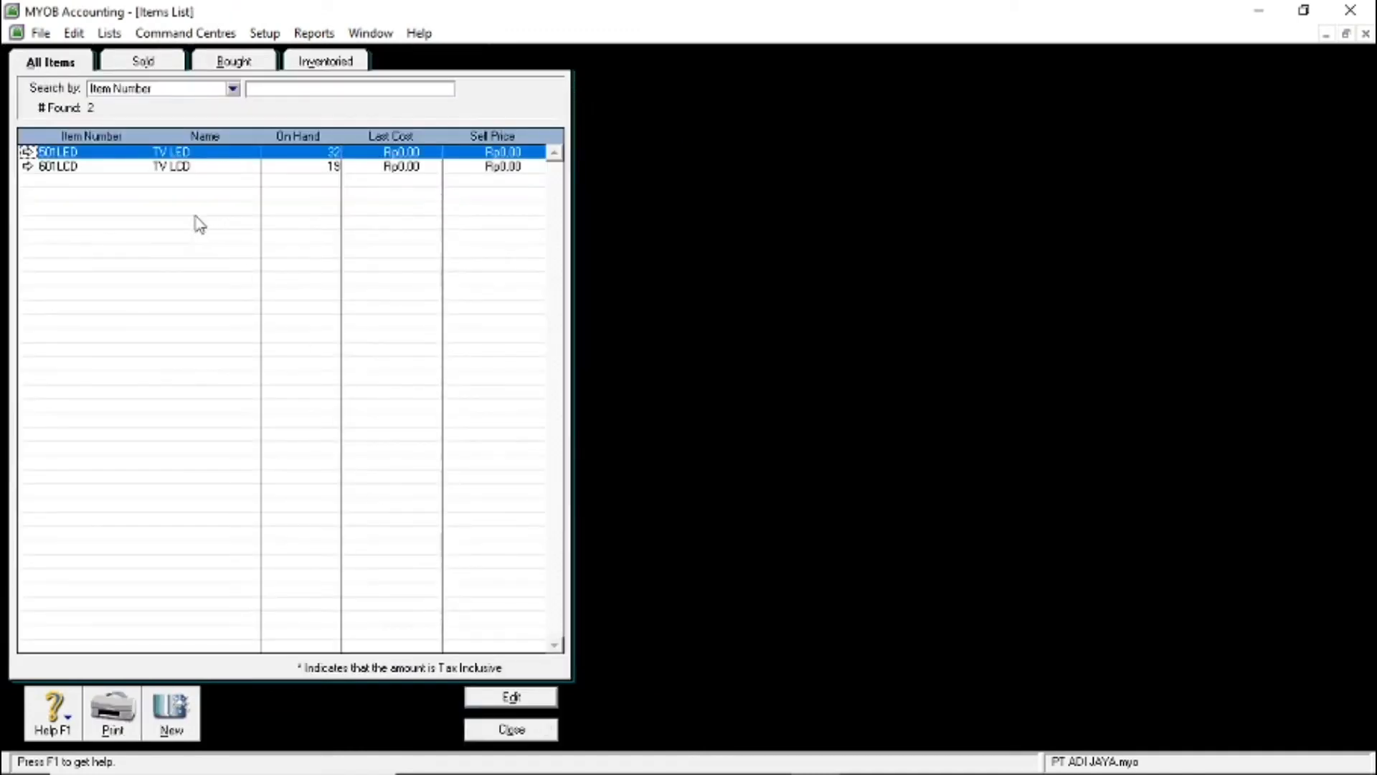
Set item 601LCD's (TV LCD) income account for tracking sales to 4-1100 Sales and close the items list
double_click(183, 170)
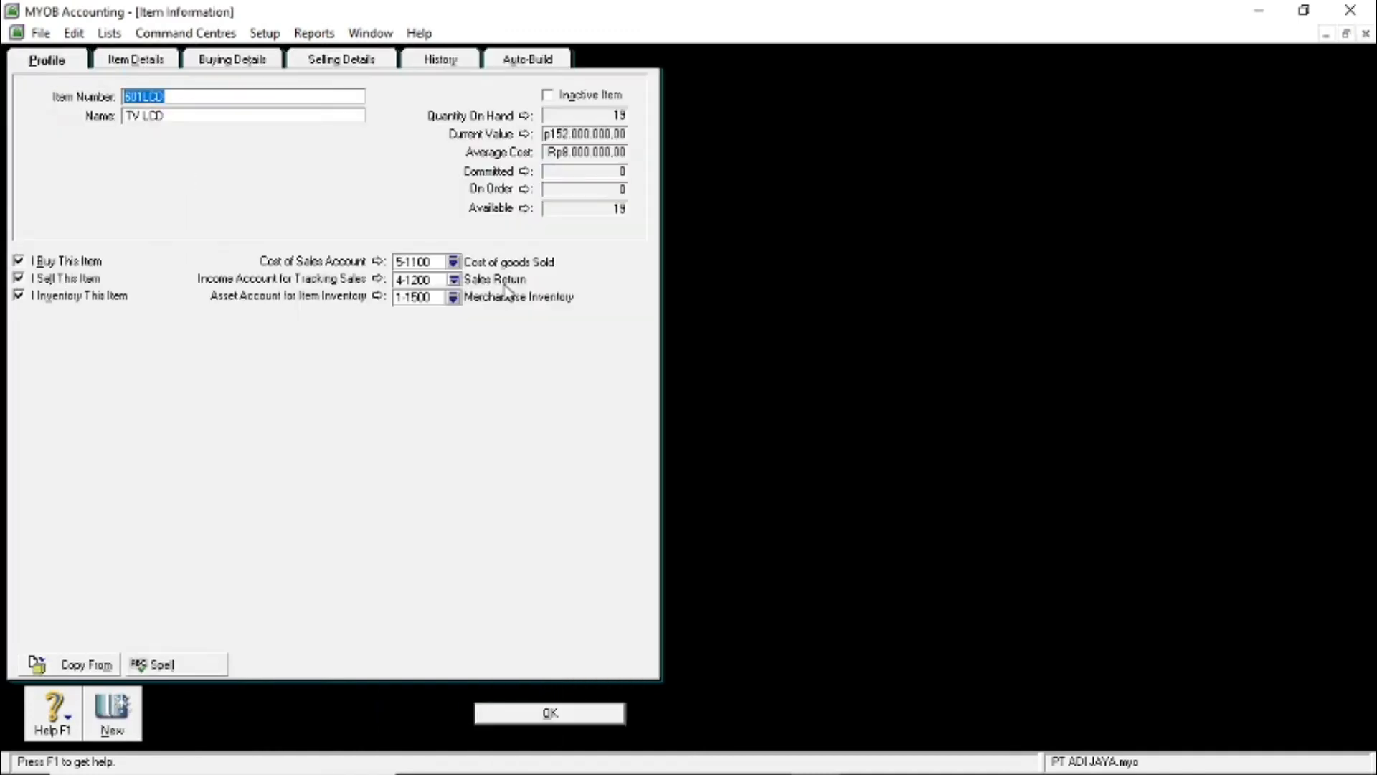
left_click(454, 279)
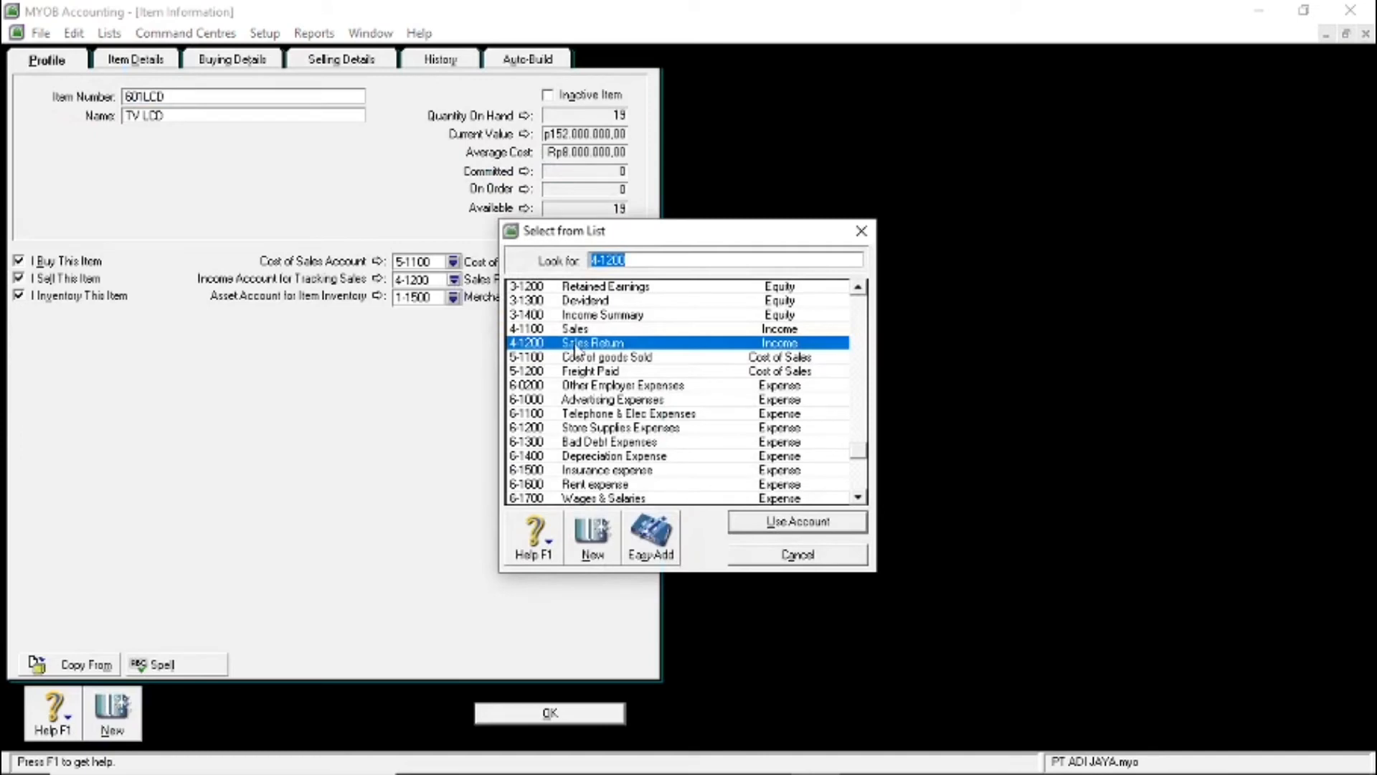
double_click(591, 330)
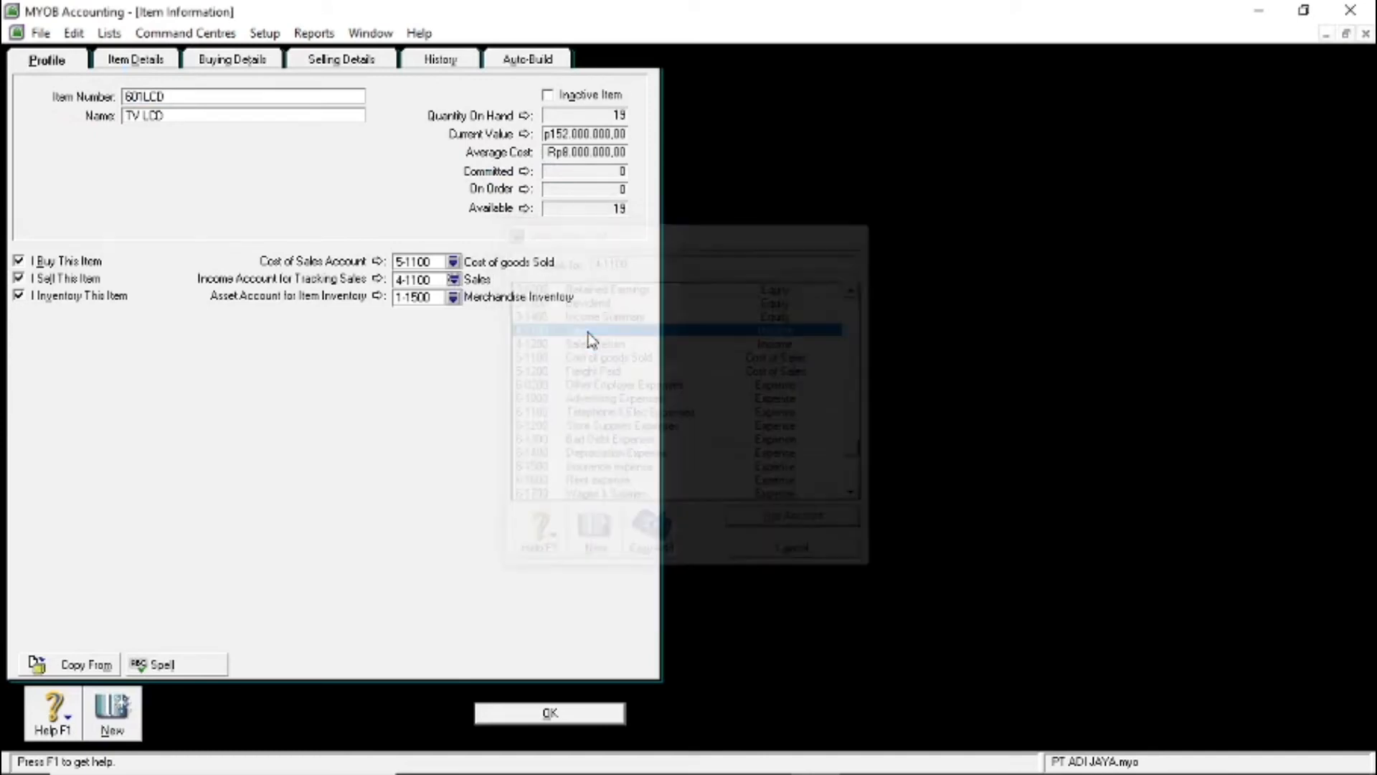
left_click(517, 719)
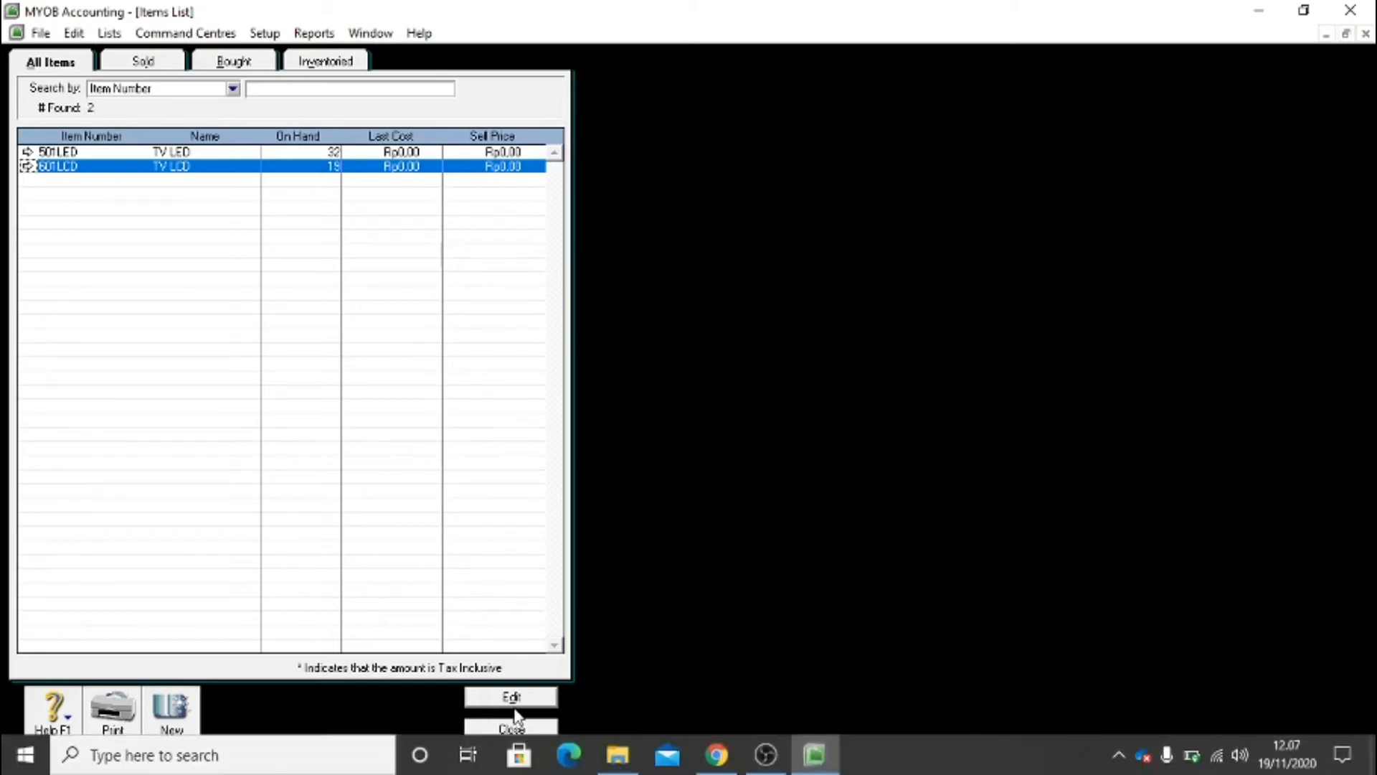
left_click(499, 730)
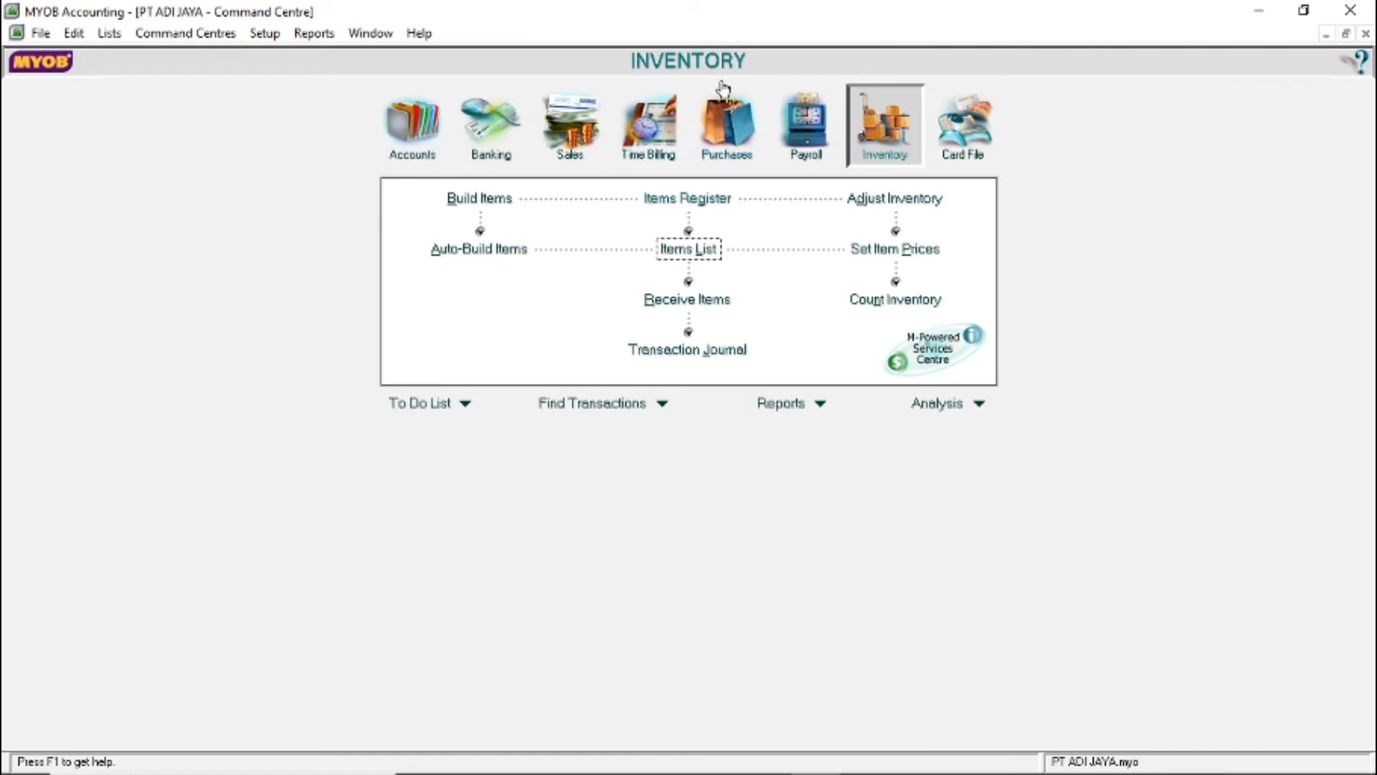
Start a new purchase bill with tax-exclusive amounts for supplier PT PENA MAS
left_click(729, 134)
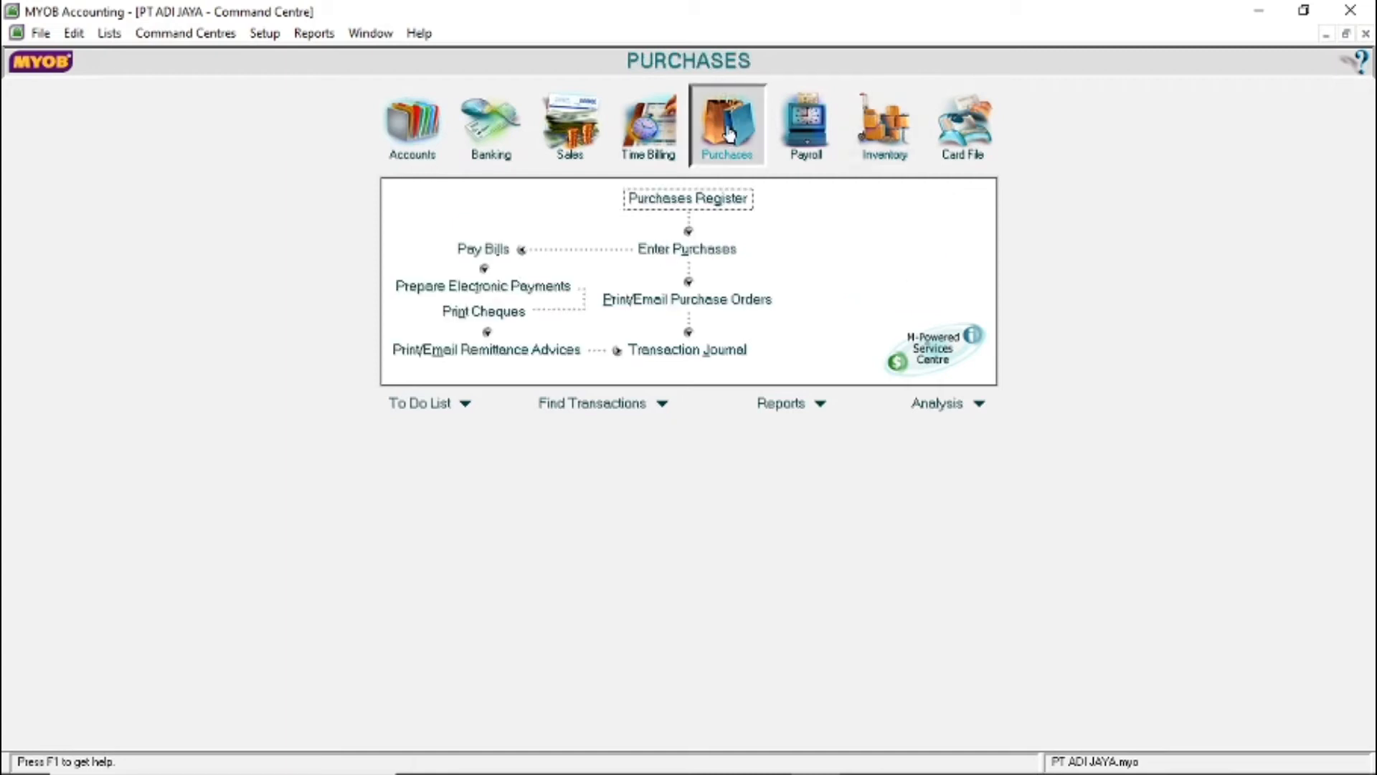
left_click(689, 249)
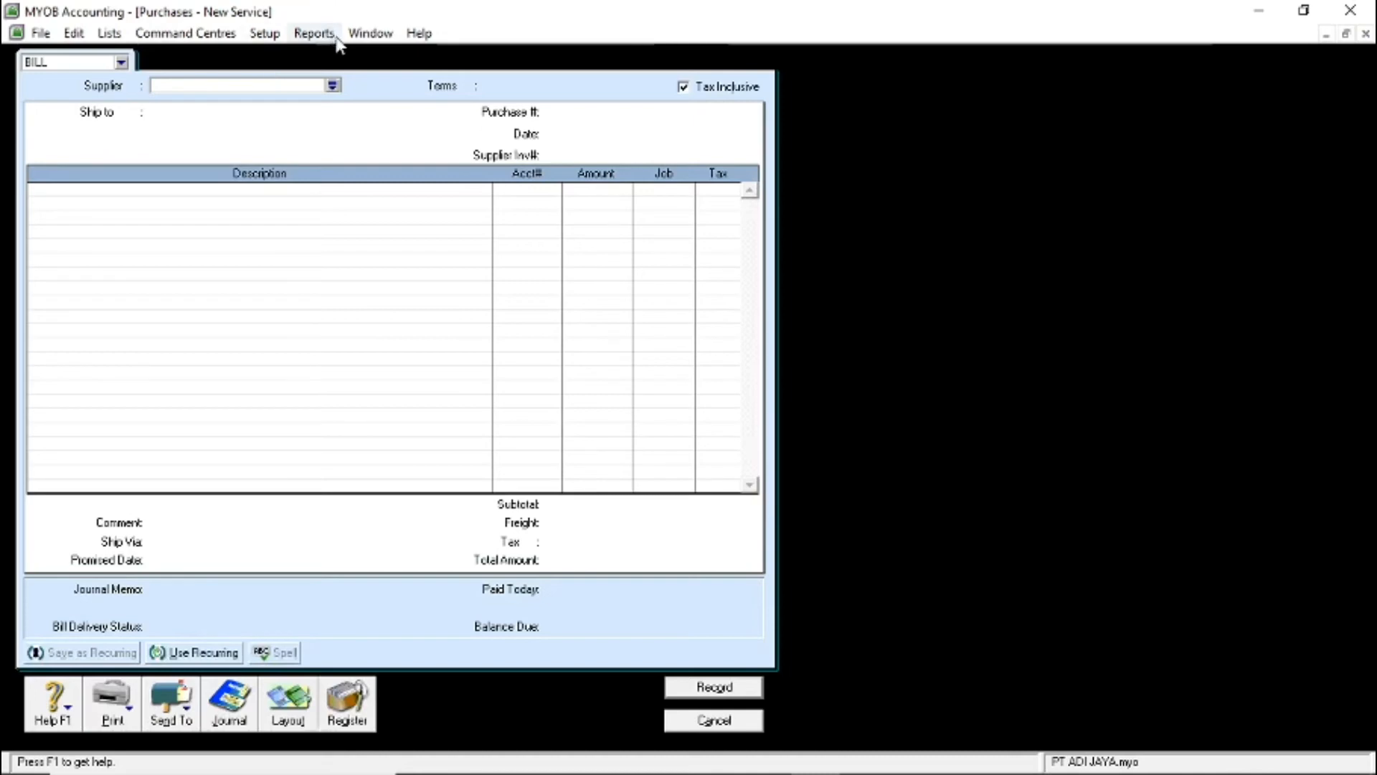
left_click(684, 87)
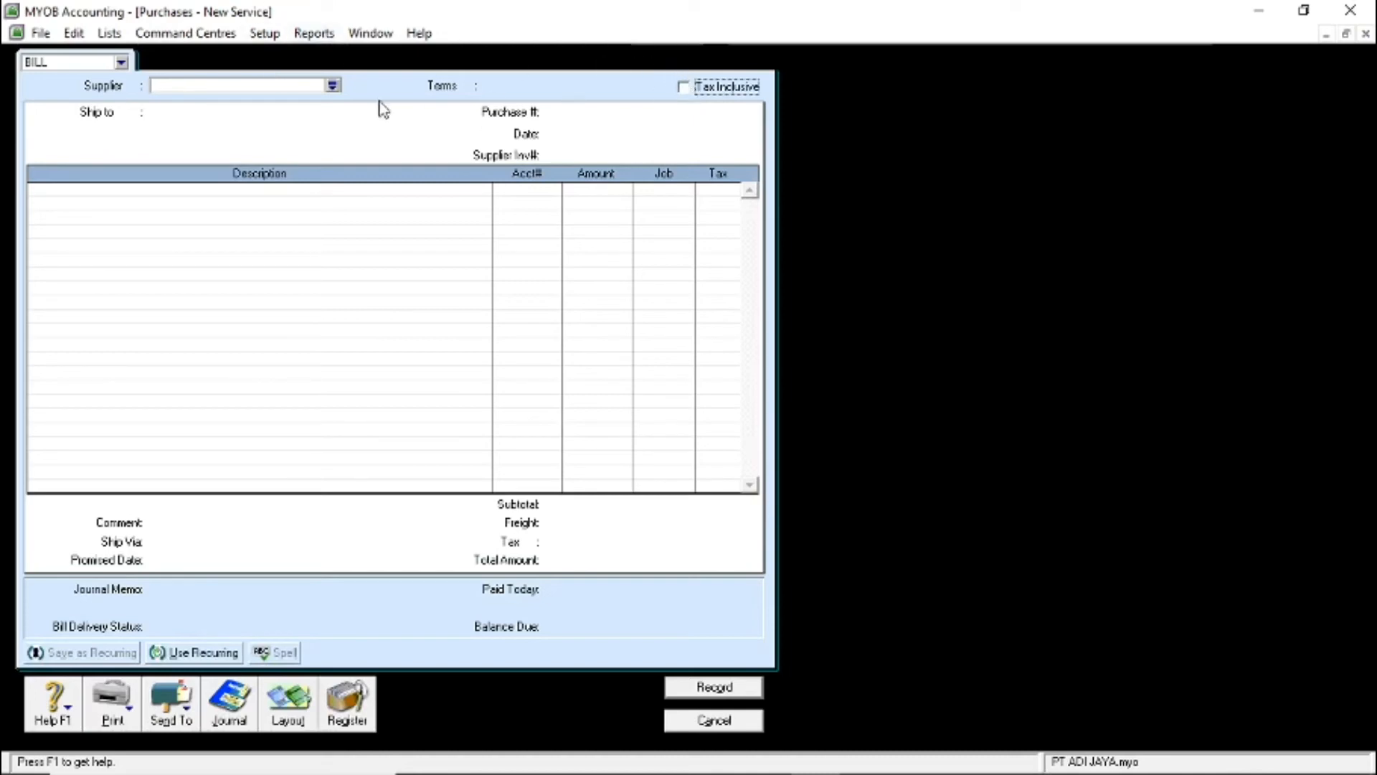
left_click(333, 86)
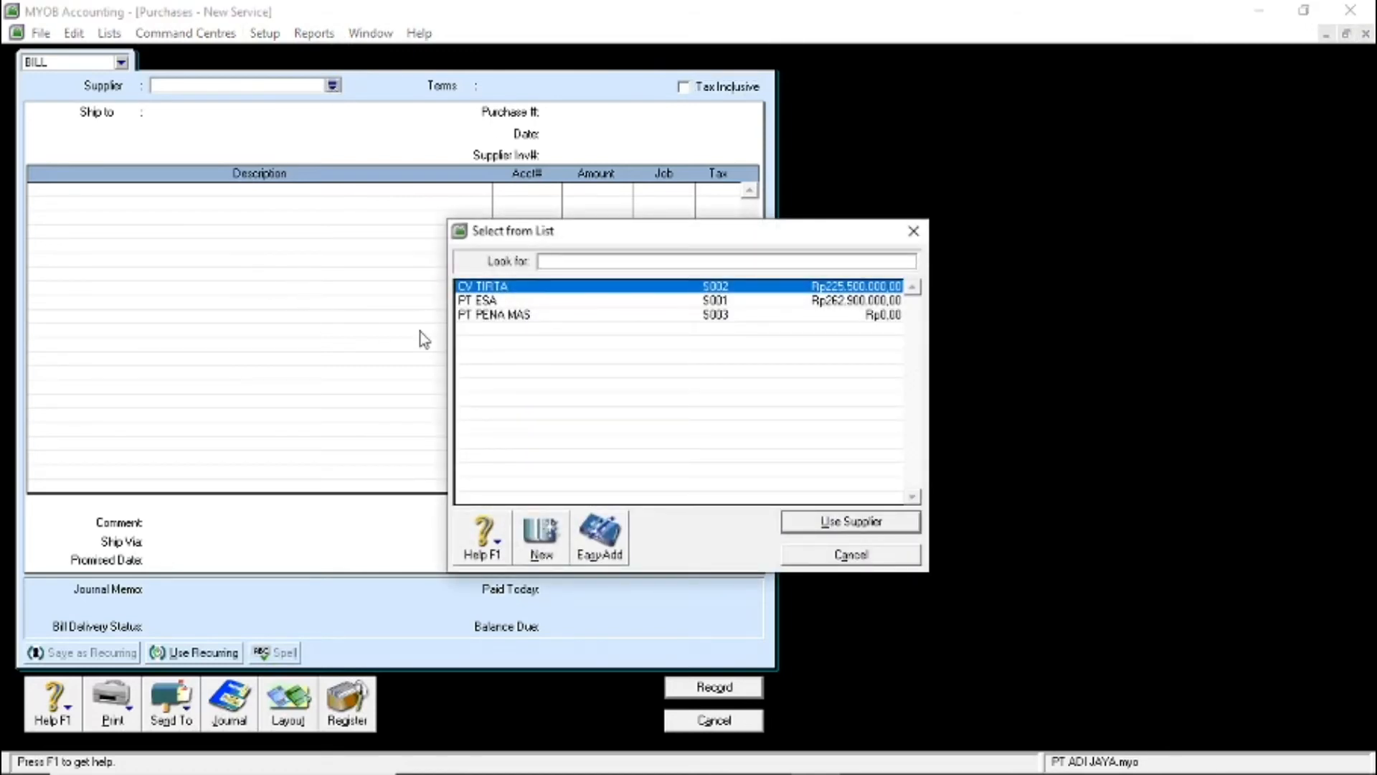
double_click(471, 317)
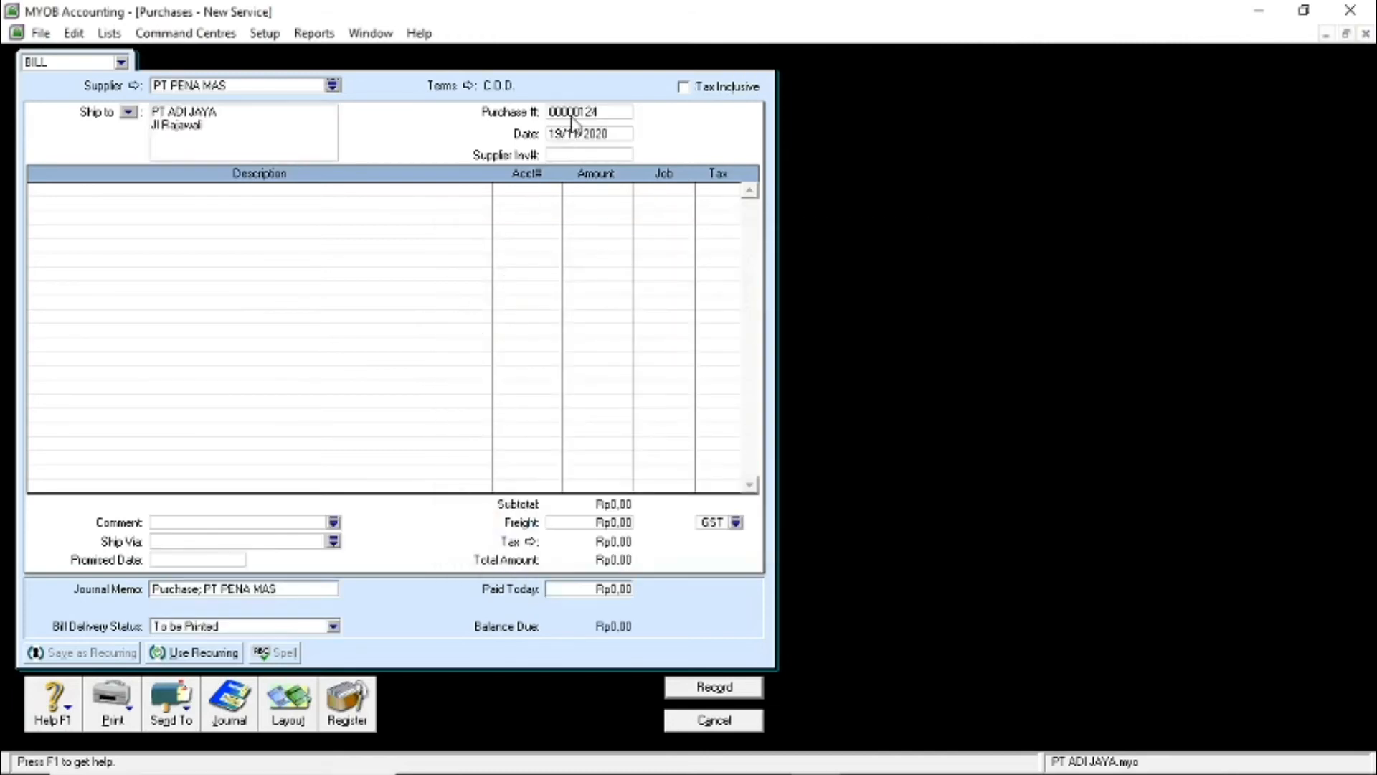
Set the bill's credit terms to In a Given # of Days with 30 balance due days
left_click(470, 86)
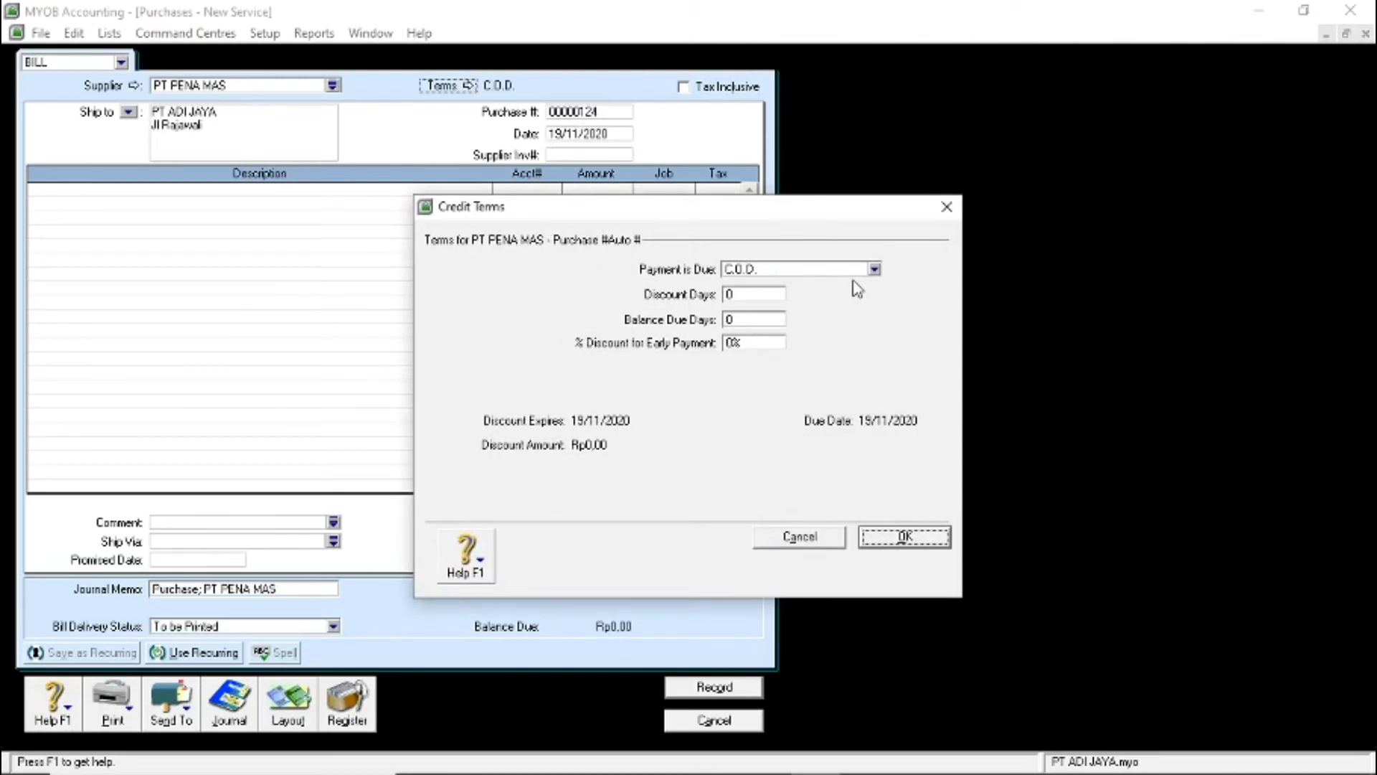
left_click(873, 269)
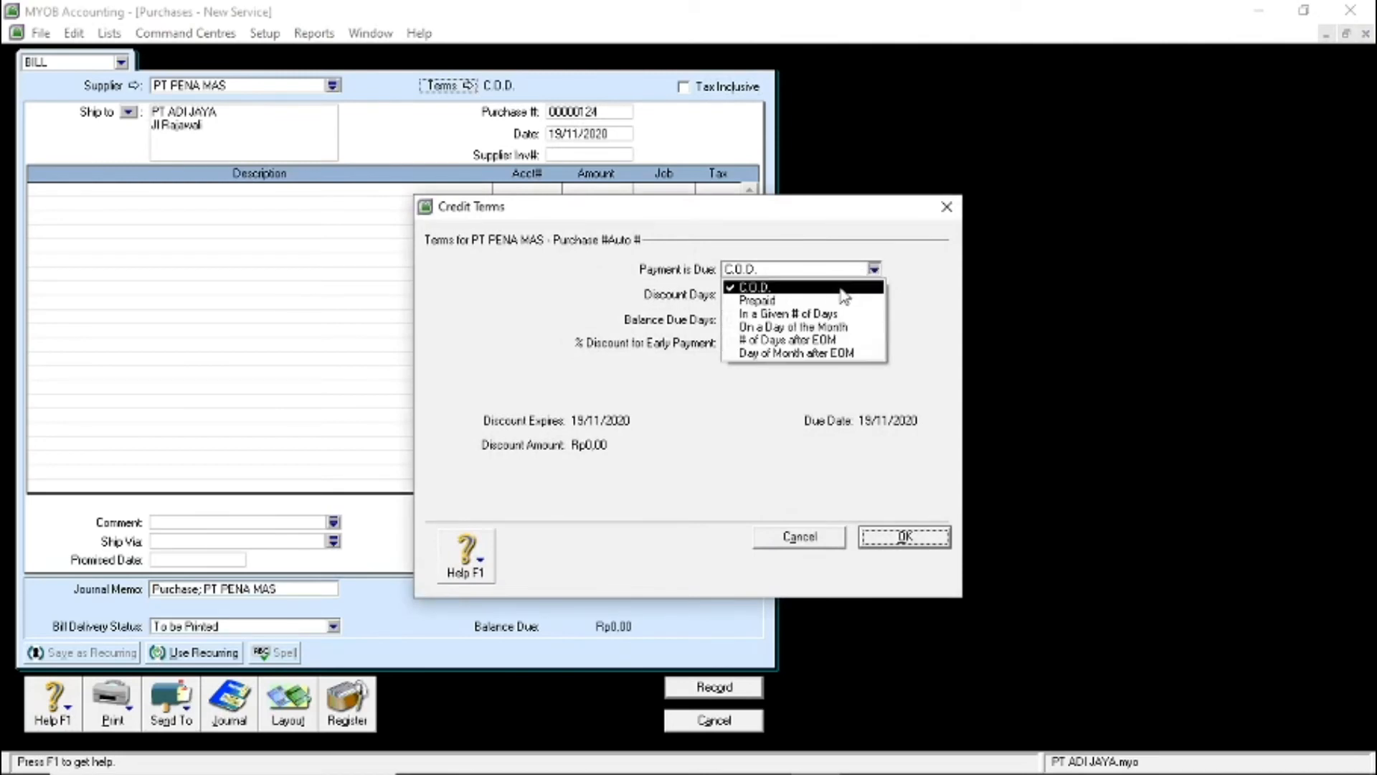
left_click(808, 316)
left_click(758, 315)
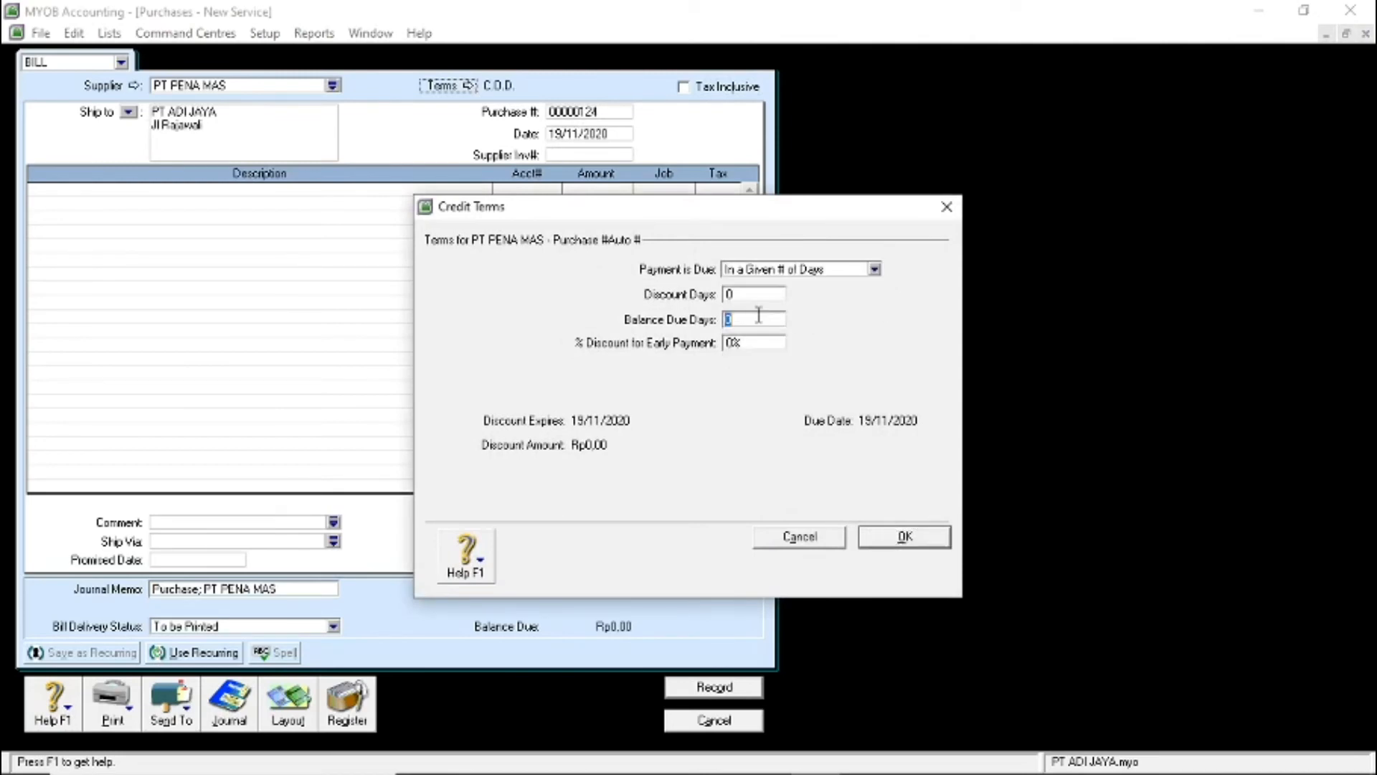
type("30")
left_click(898, 543)
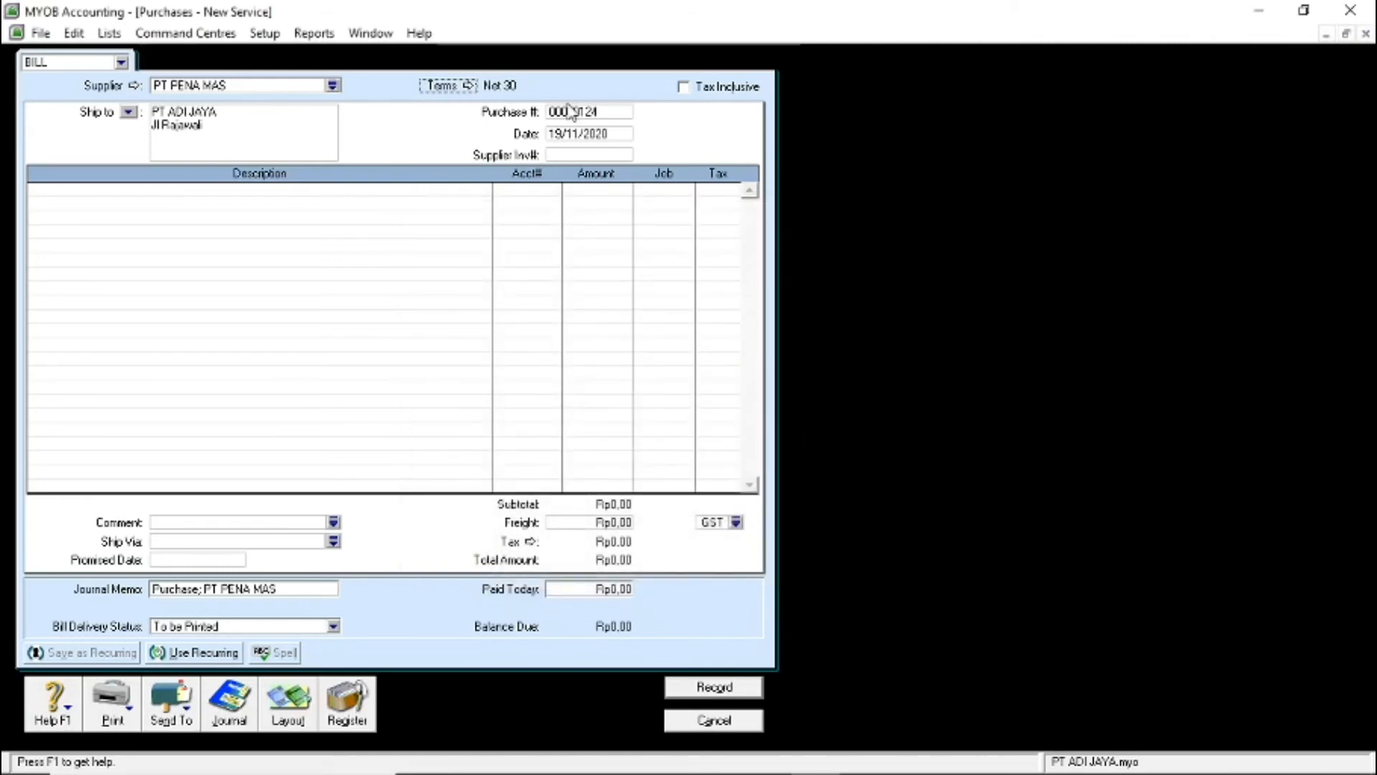
Date the purchase bill 11/12/2012 and enter supplier invoice number F/PM-135
left_click(562, 136)
left_click(563, 136)
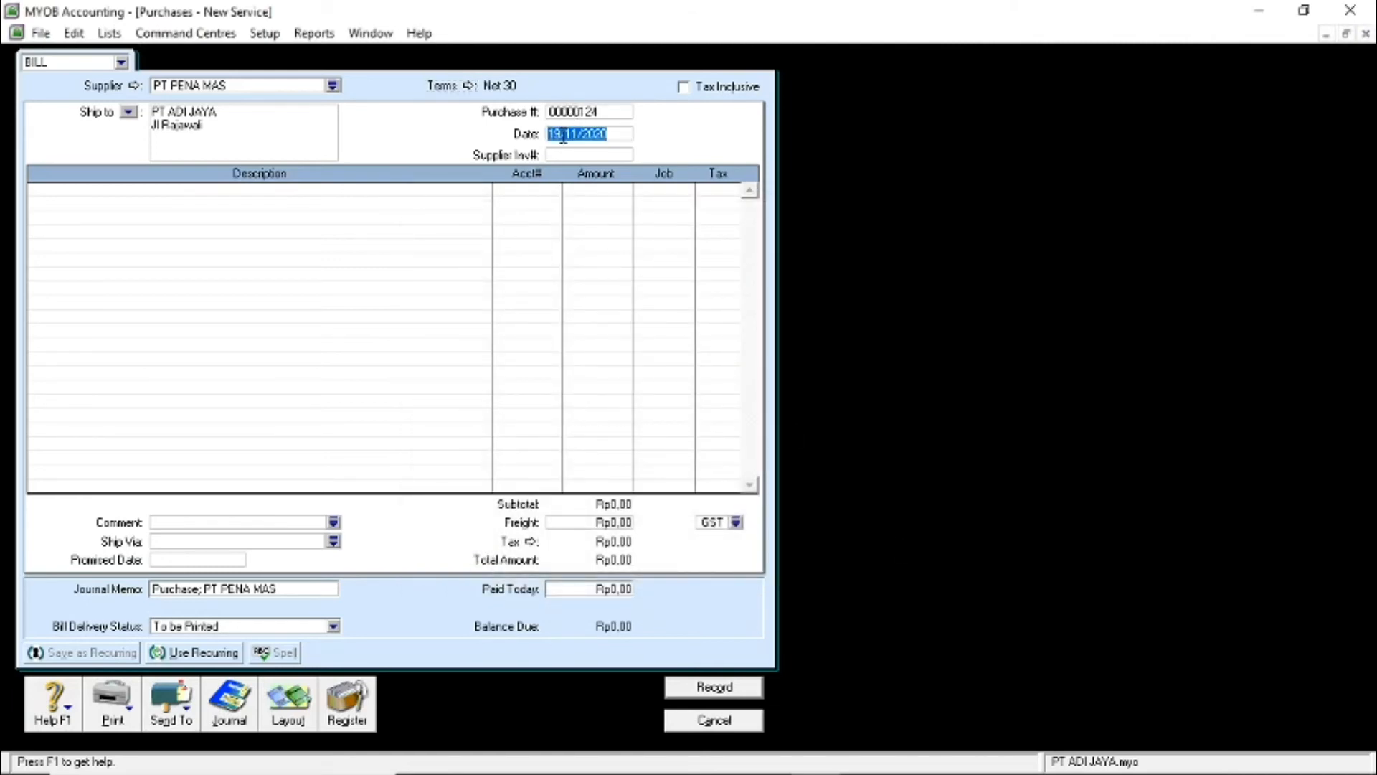
type("11/12")
type("/2012")
key("Tab")
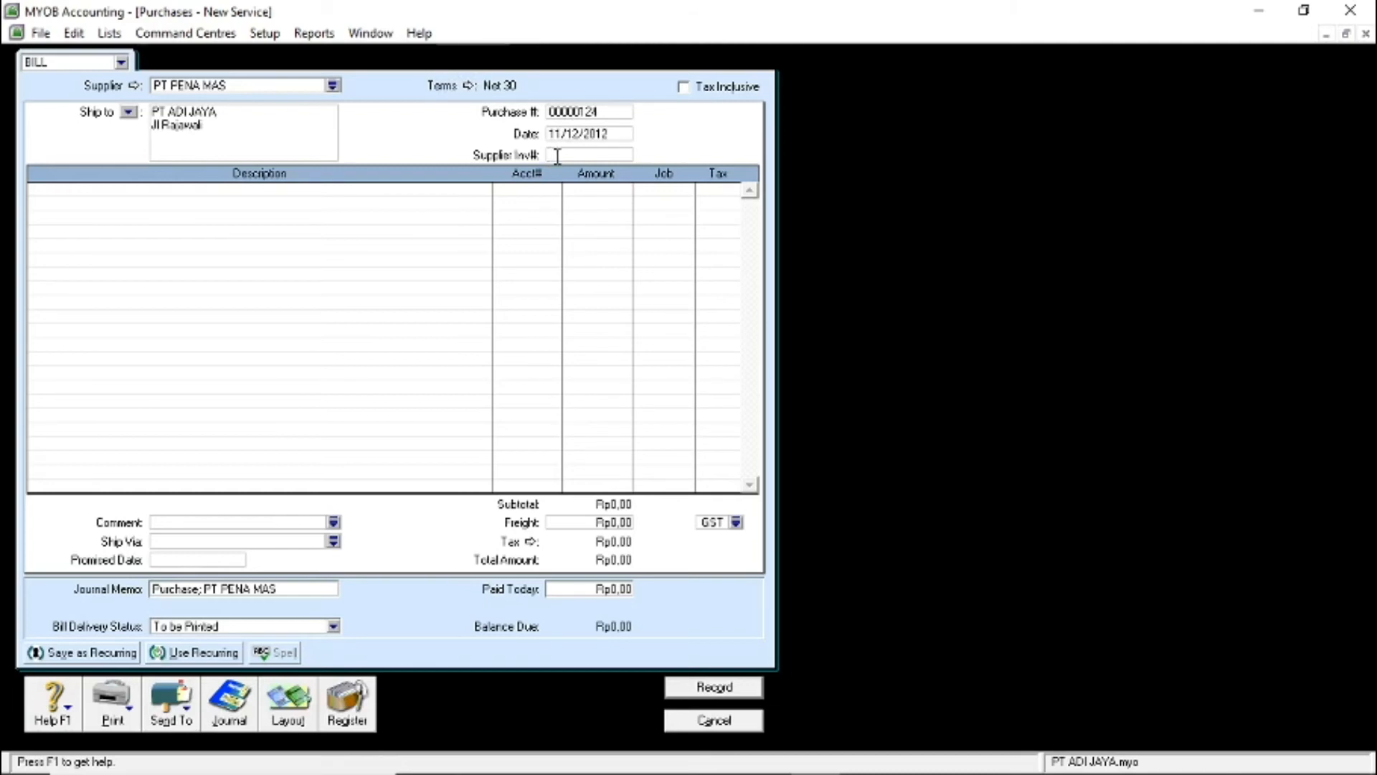
type("F")
type("-PM")
type("-135")
Switch the purchase bill to the Item layout
left_click(290, 714)
left_click(504, 379)
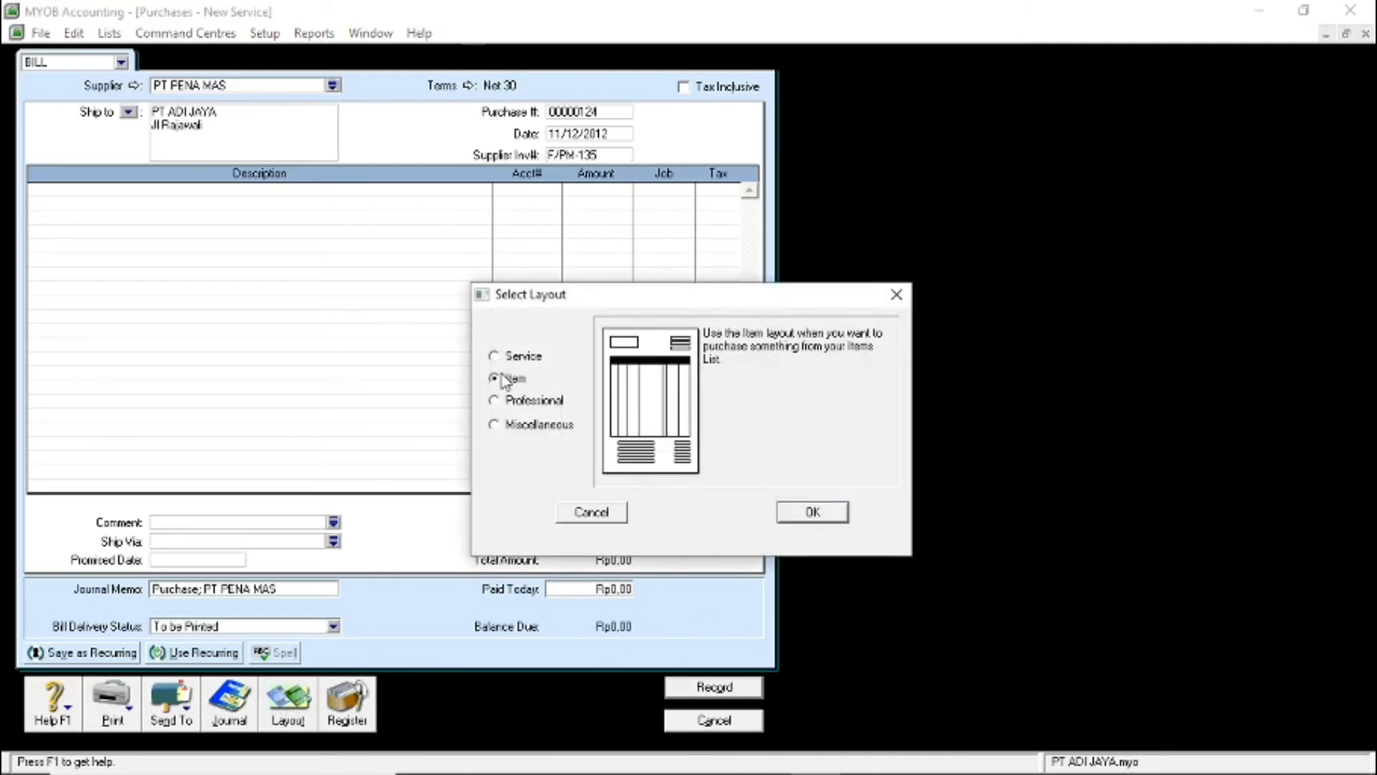
left_click(798, 513)
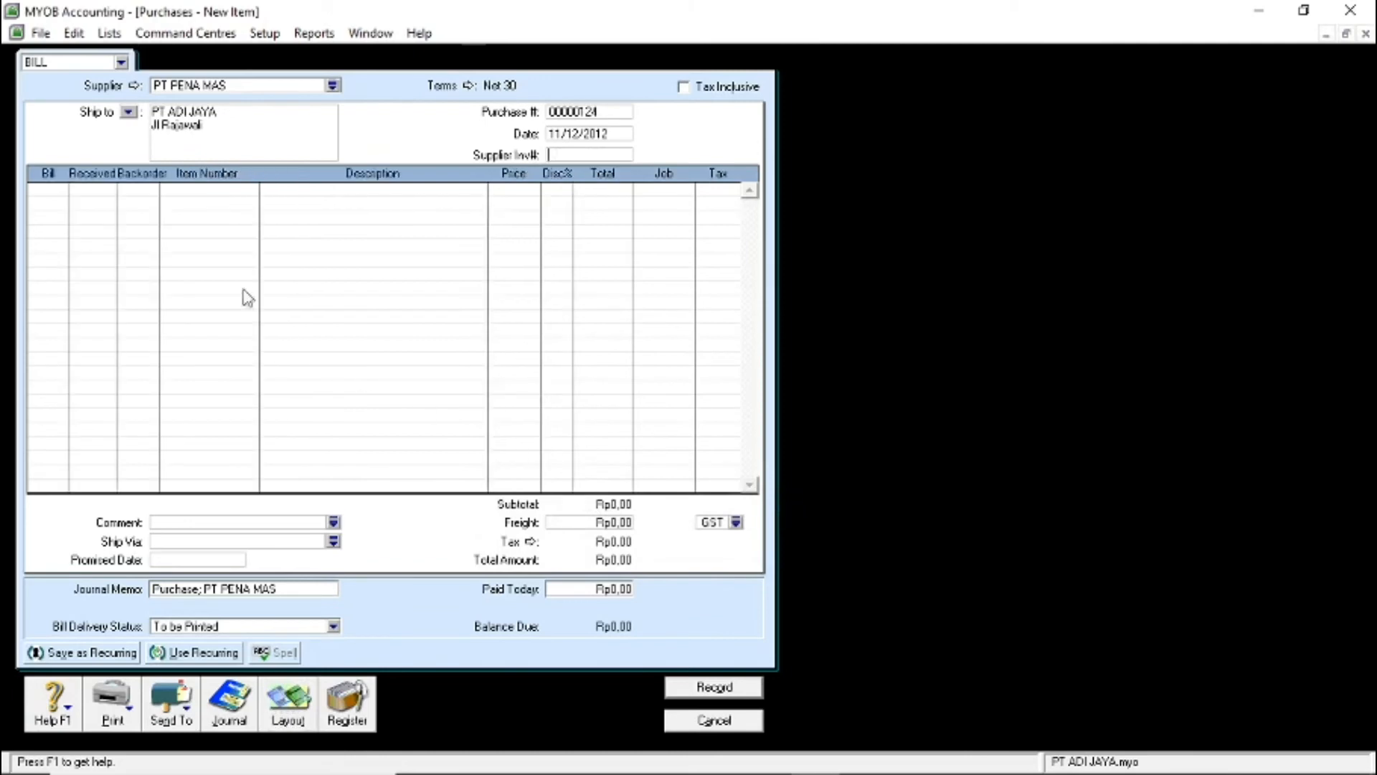
Add a bill line for 11 units of item 501LED (TV LED) at a price of 10100000
left_click(44, 188)
type("11")
key("Tab")
key("Tab")
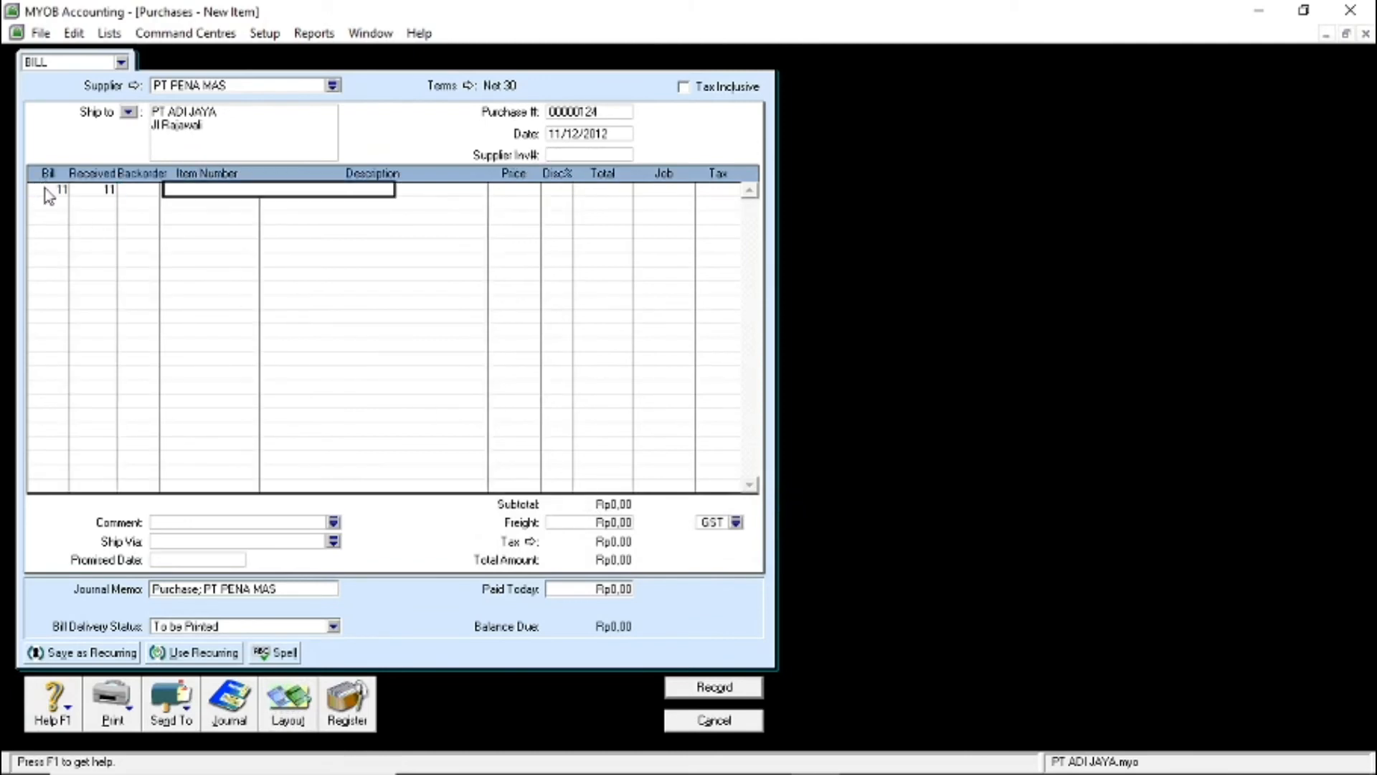
key("Tab")
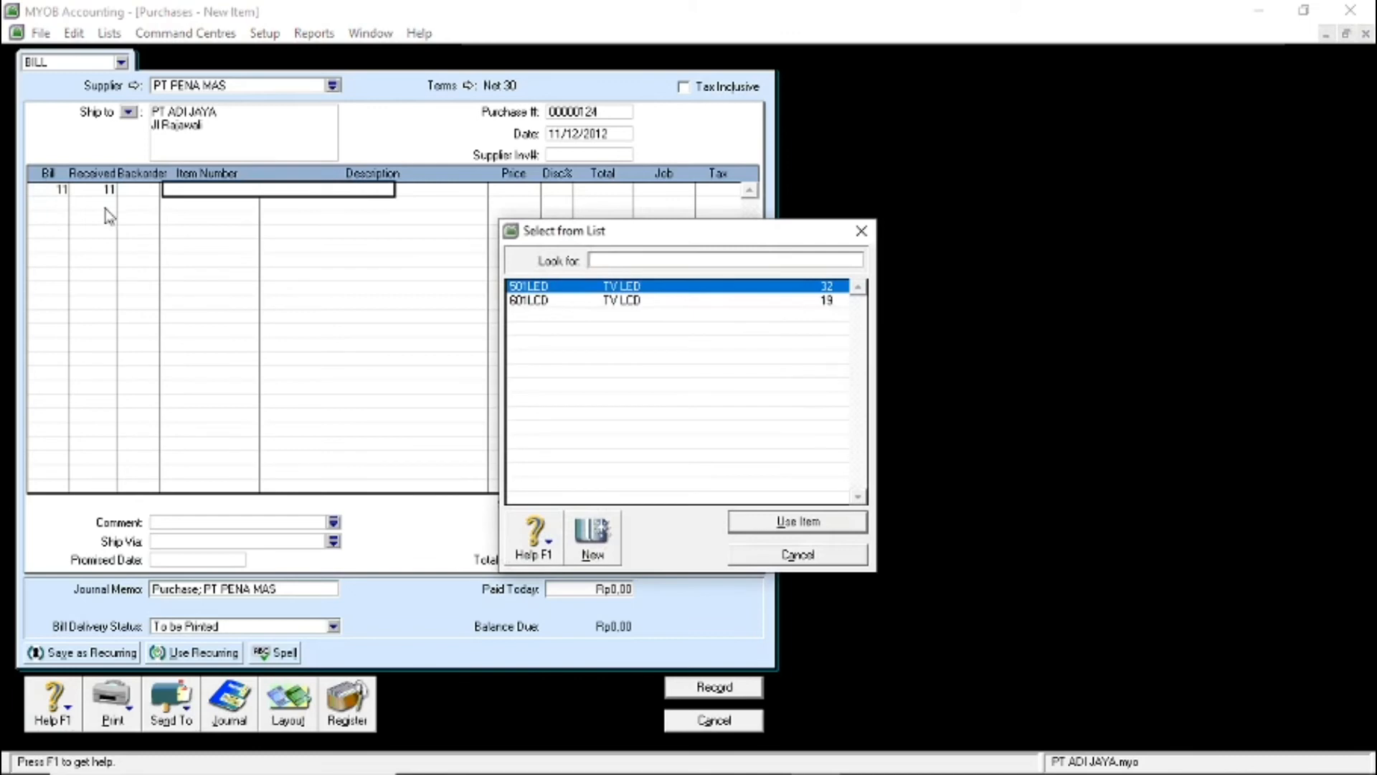
double_click(528, 287)
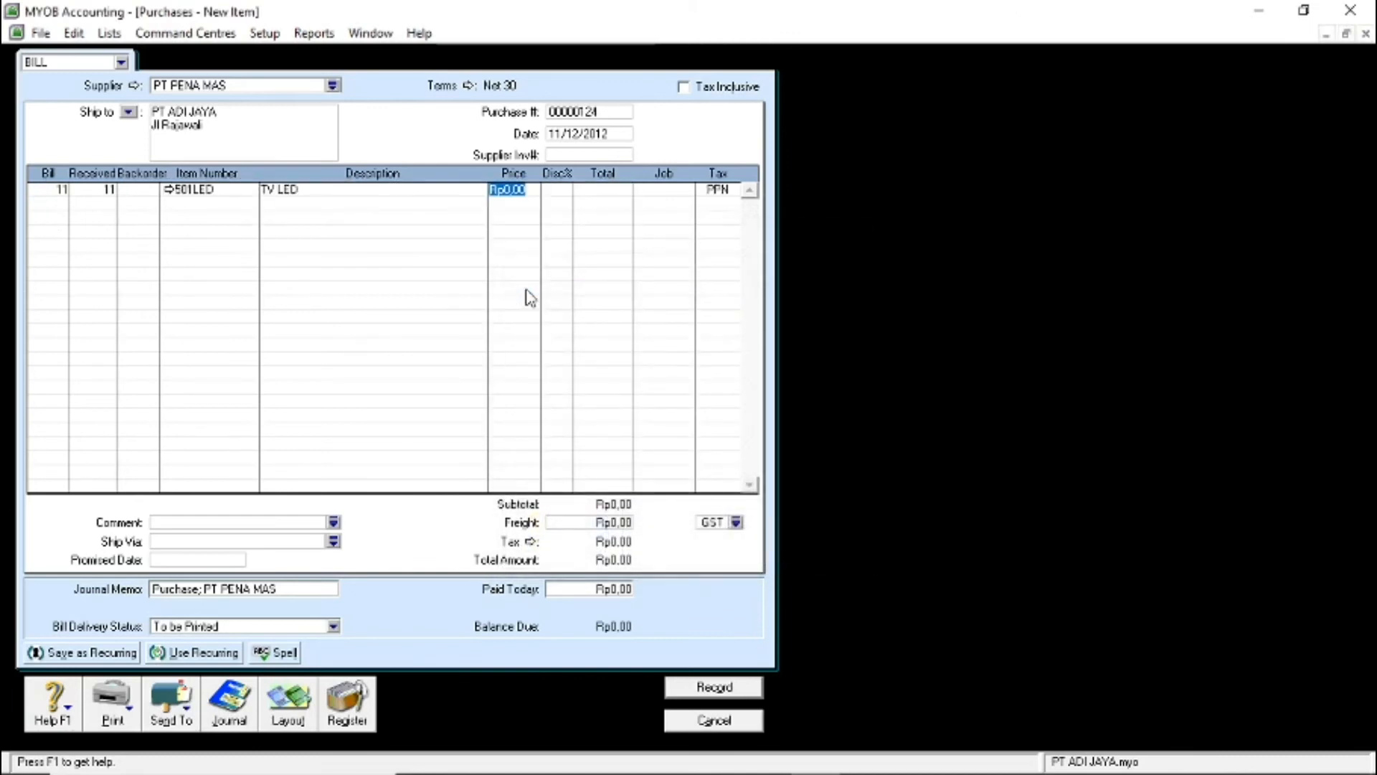
type("1")
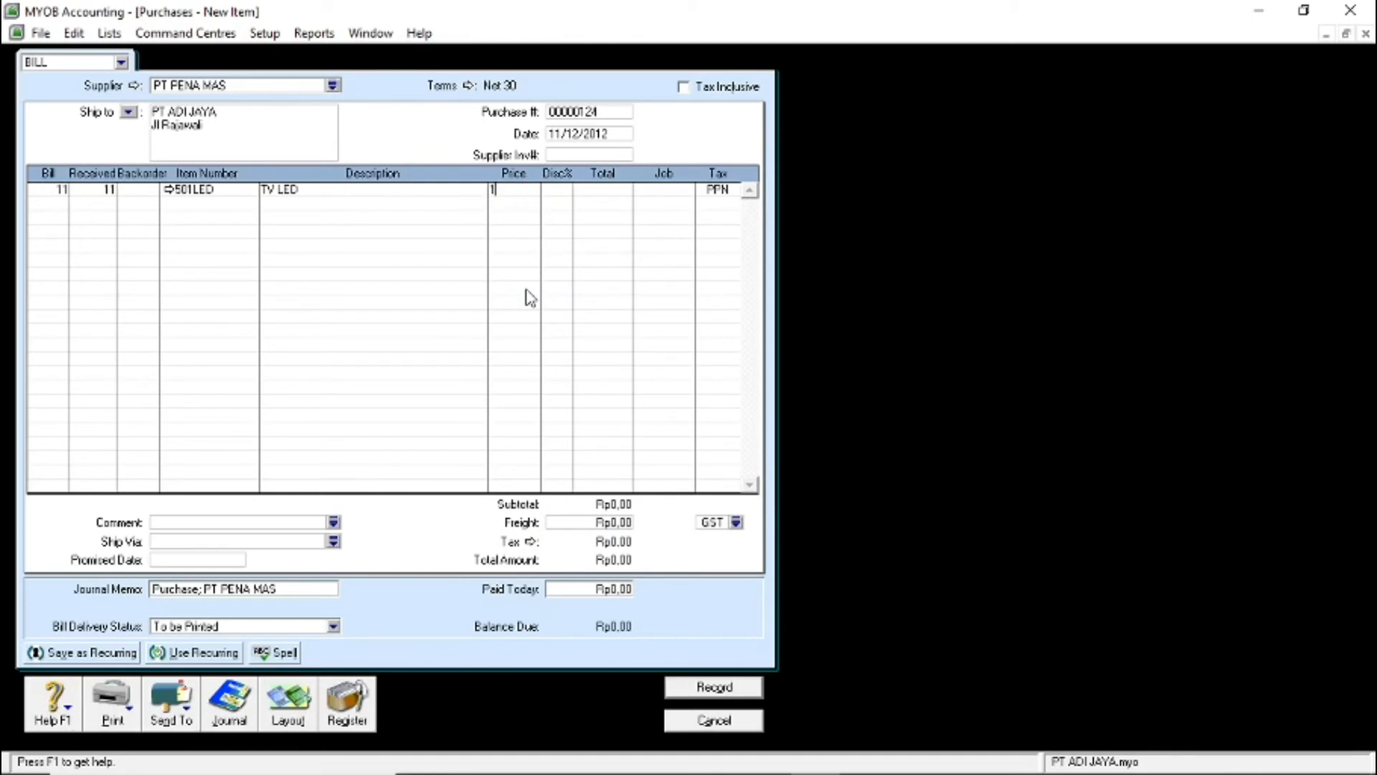
type("0100000")
key("Return")
Add a second bill line for 10 units of item 601LCD (TV LCD) at a price of 8050000
type("10")
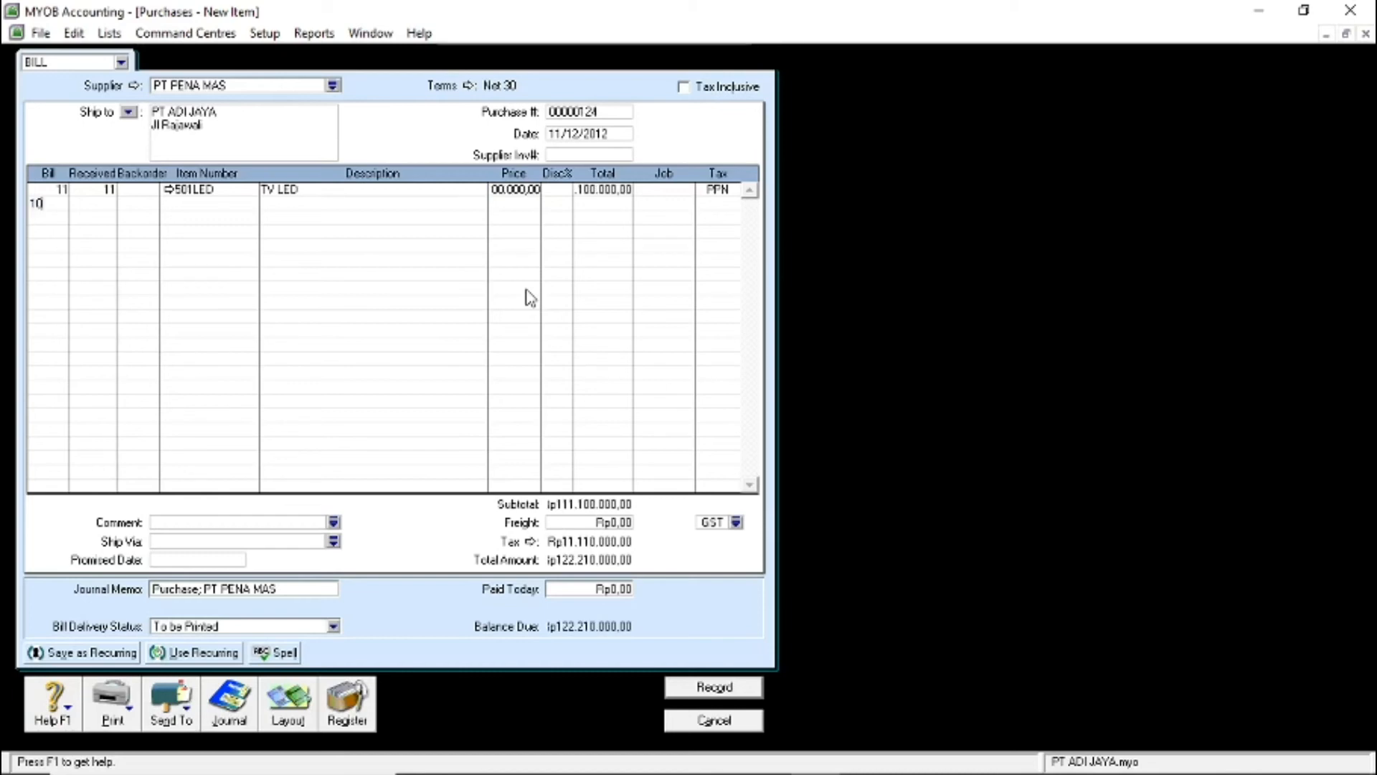
key("Tab")
key("Tab")
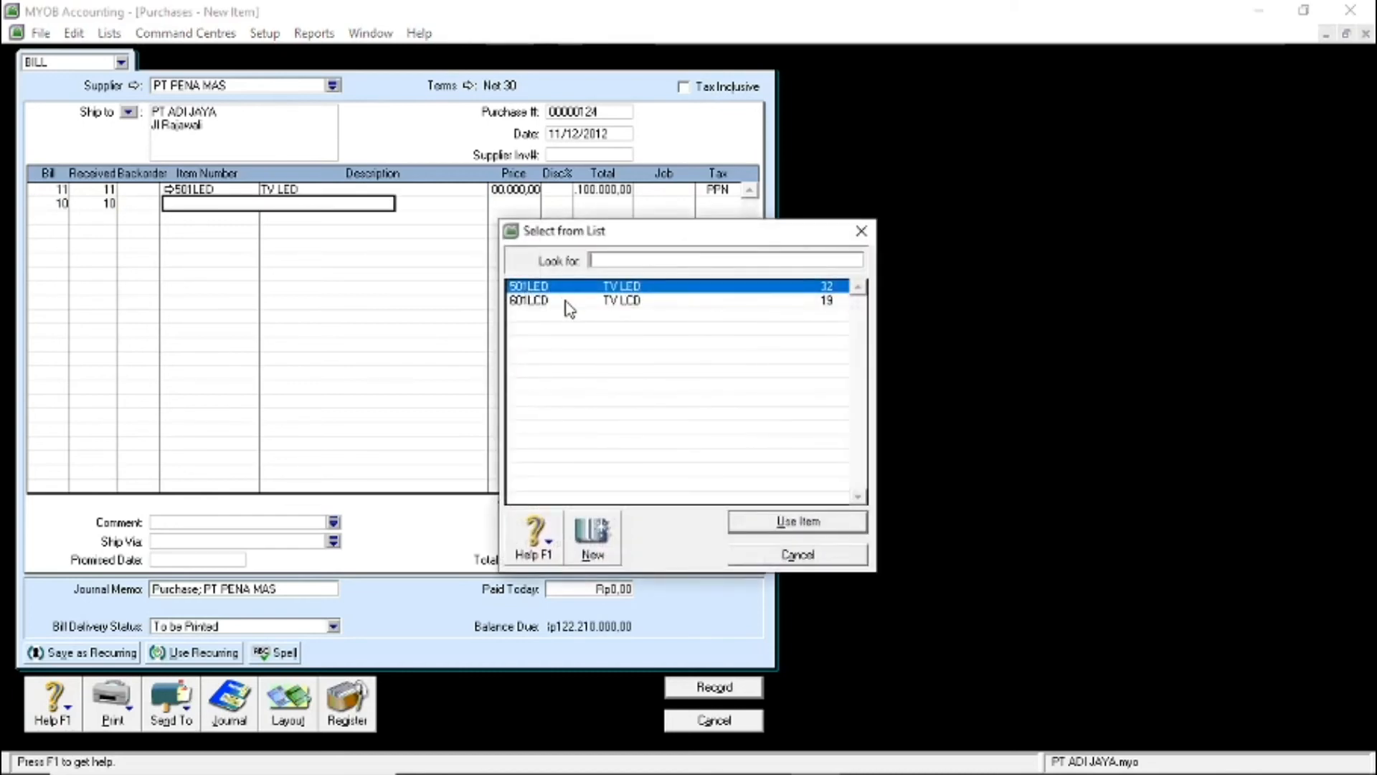
double_click(567, 302)
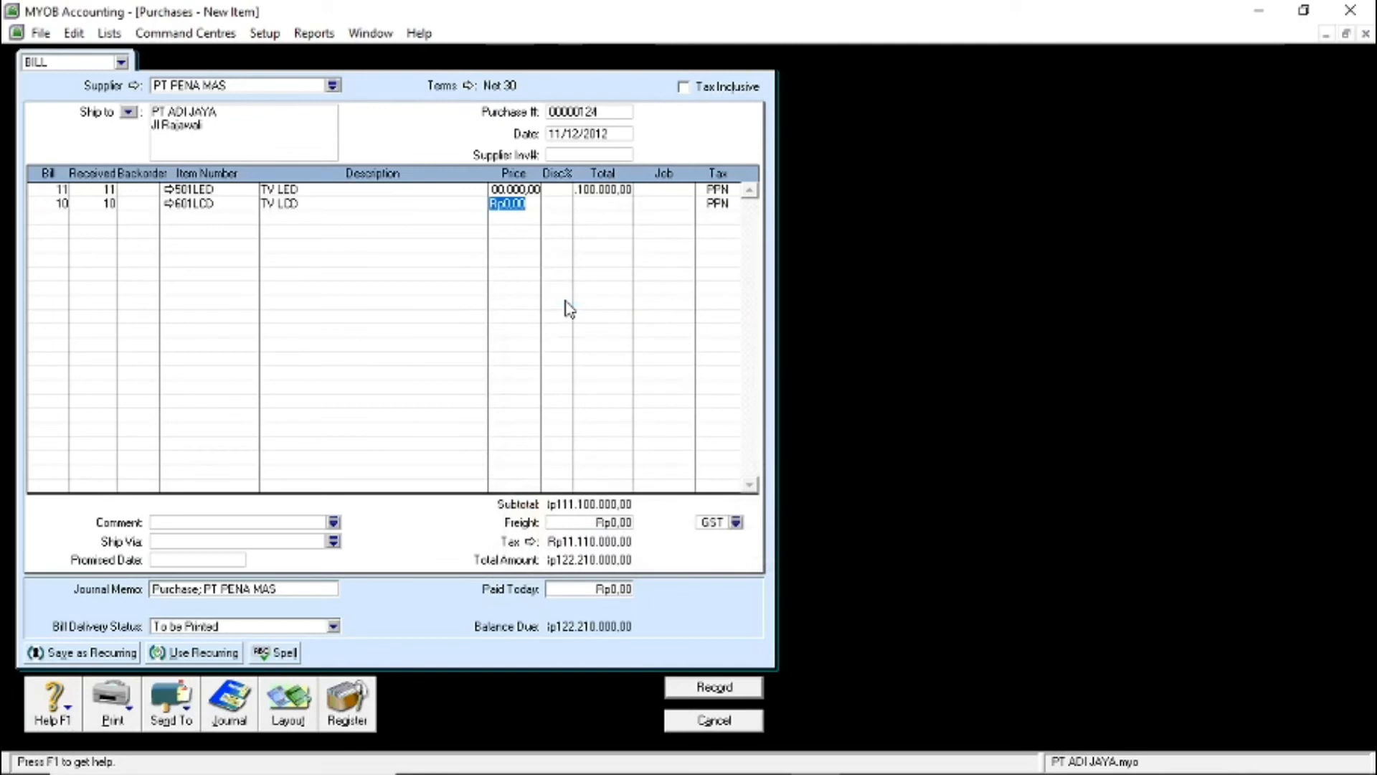
type("8050000")
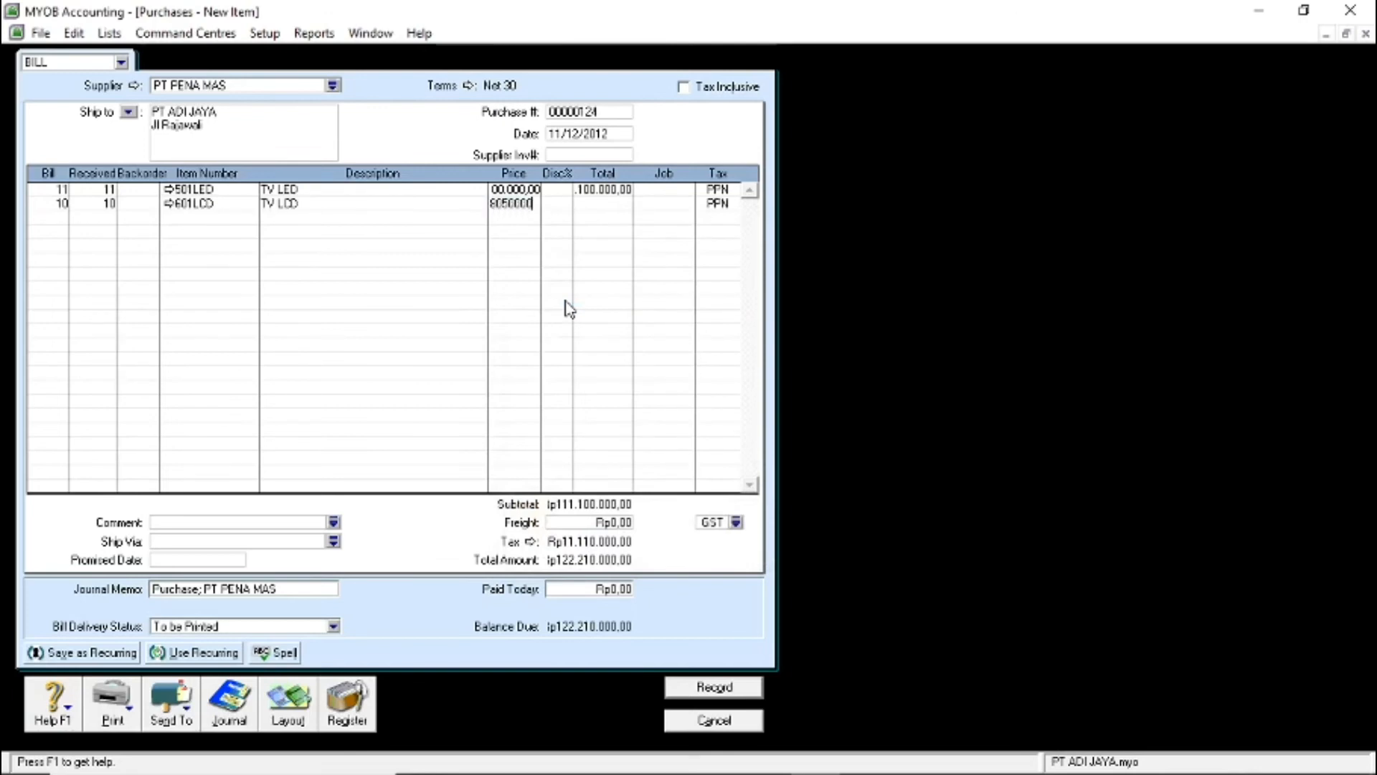
key("Return")
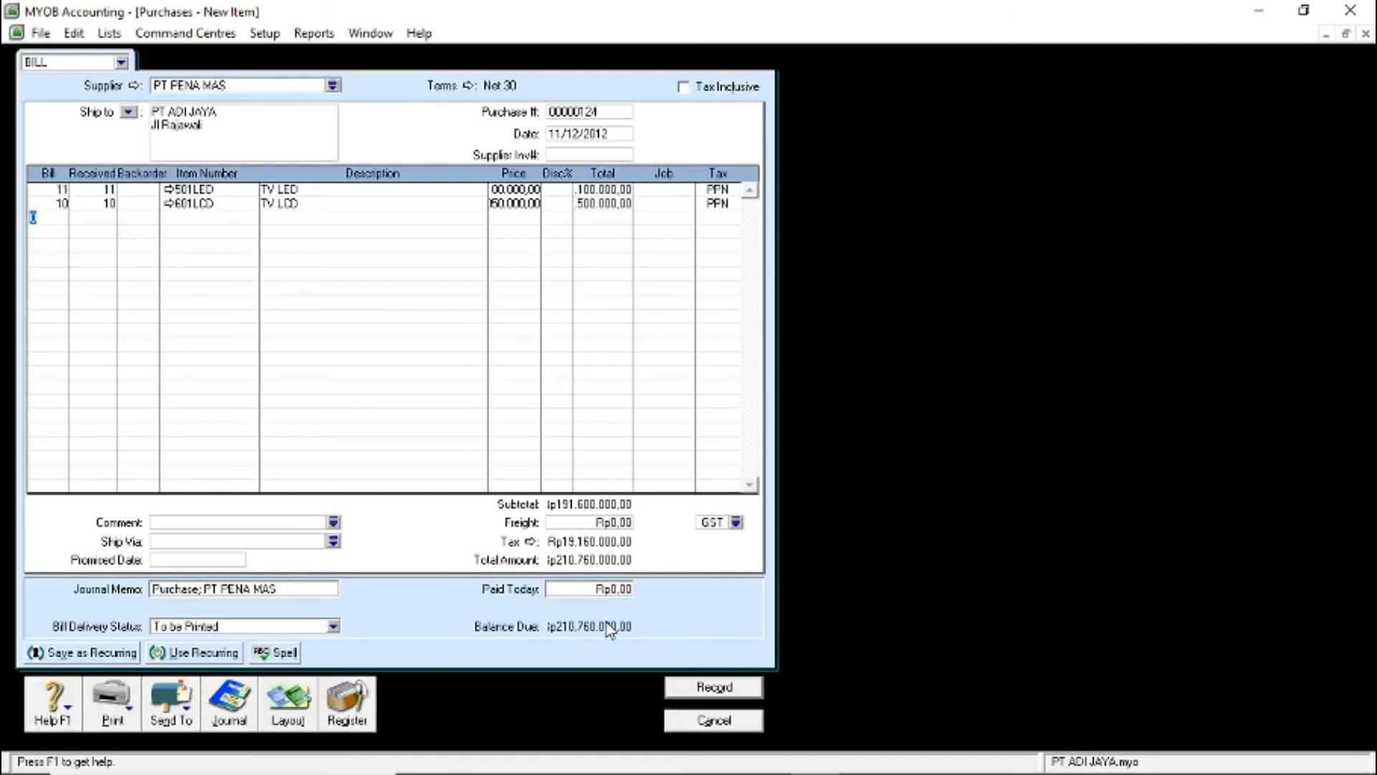
Preview the purchase bill's journal recap and record the bill without changing the tax code
key("ctrl+r")
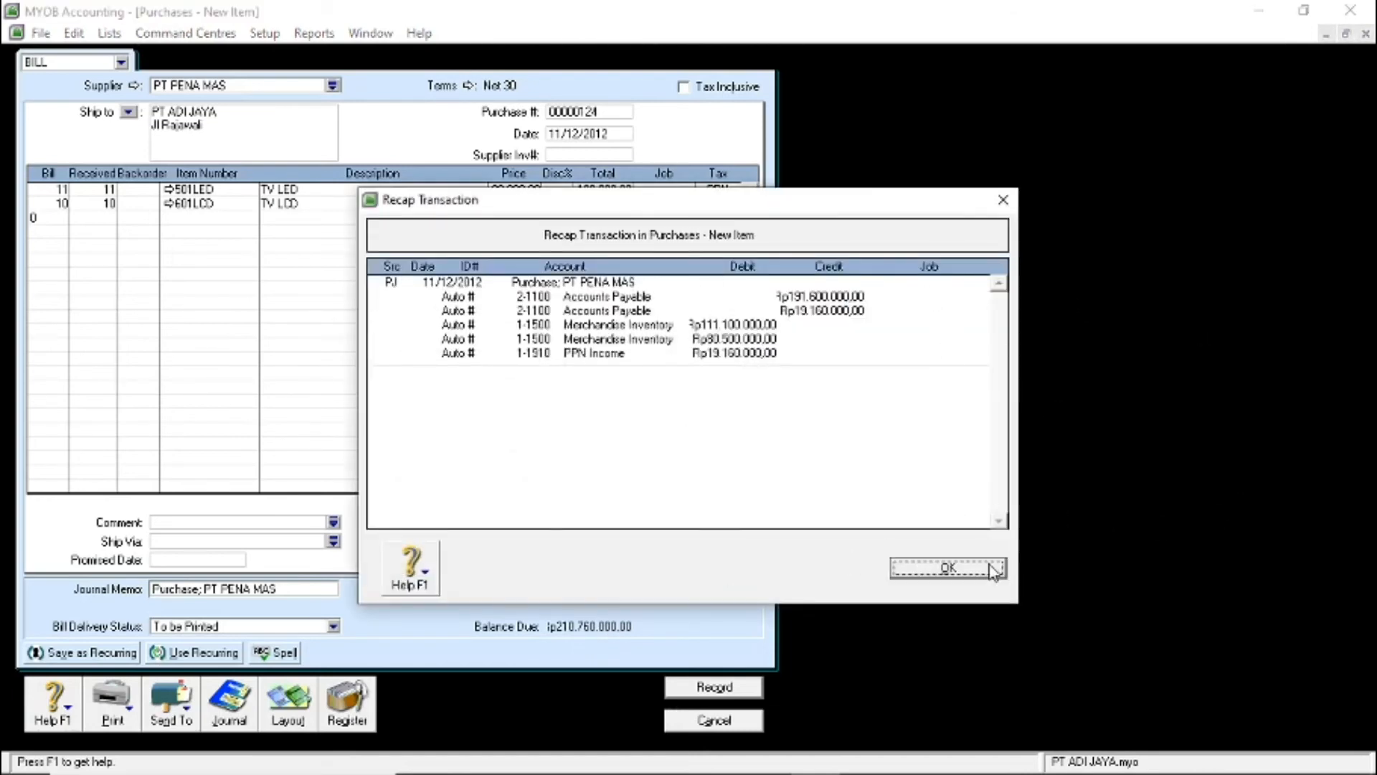
left_click(949, 567)
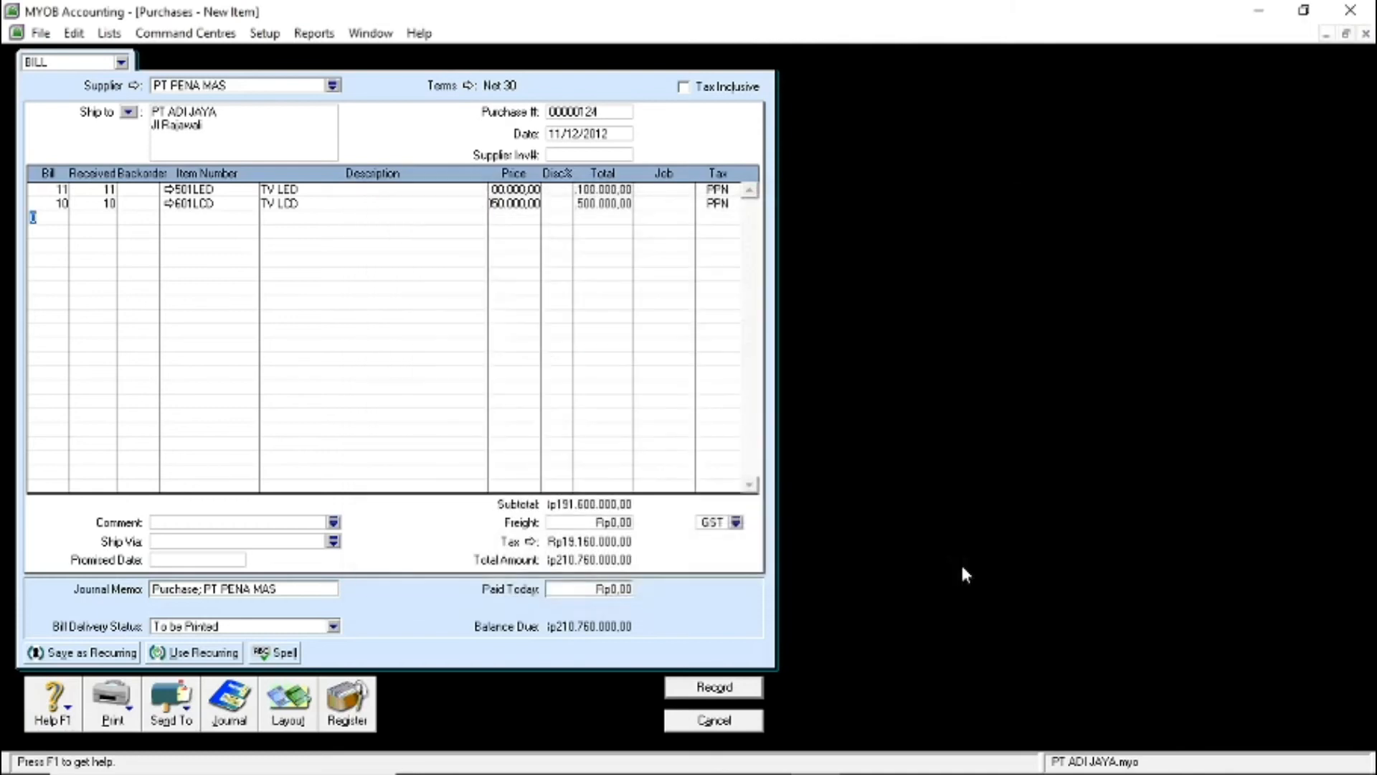
left_click(730, 691)
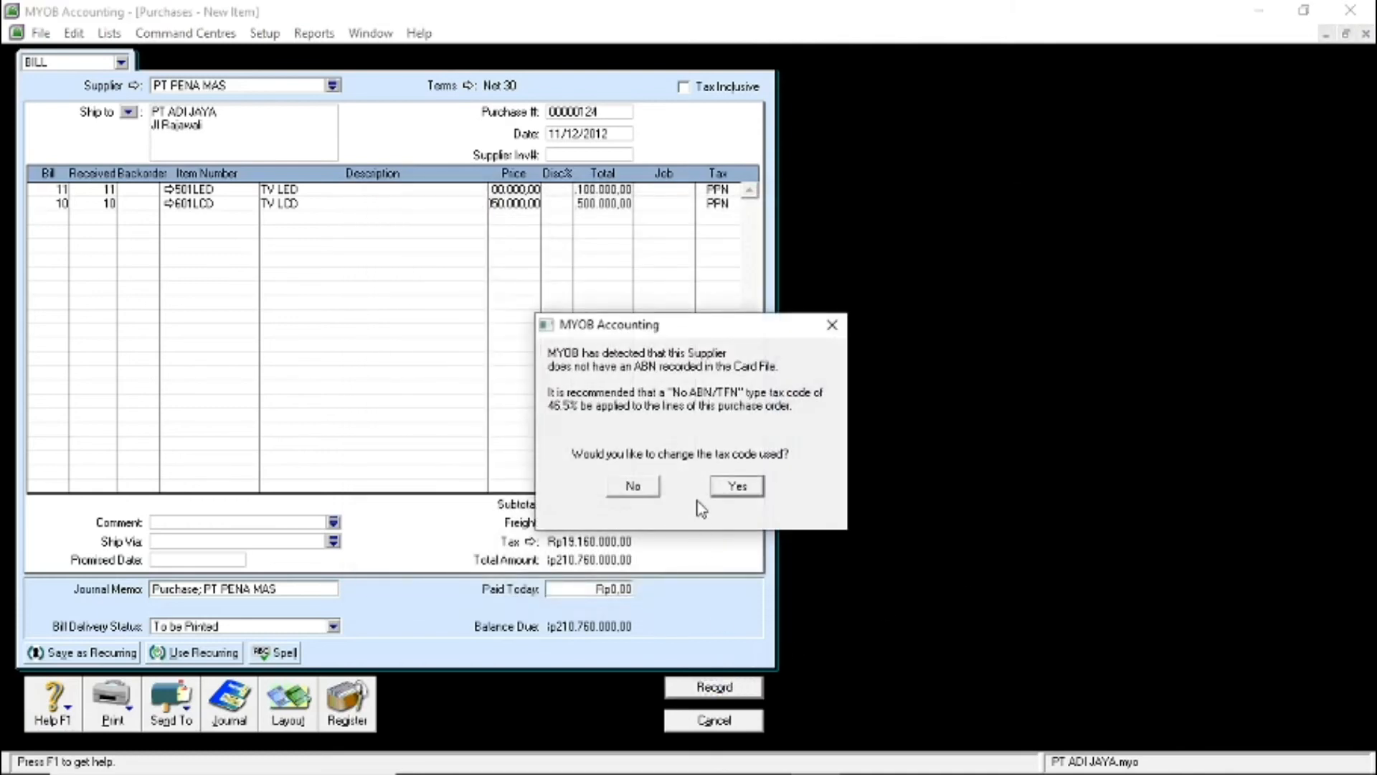
left_click(633, 486)
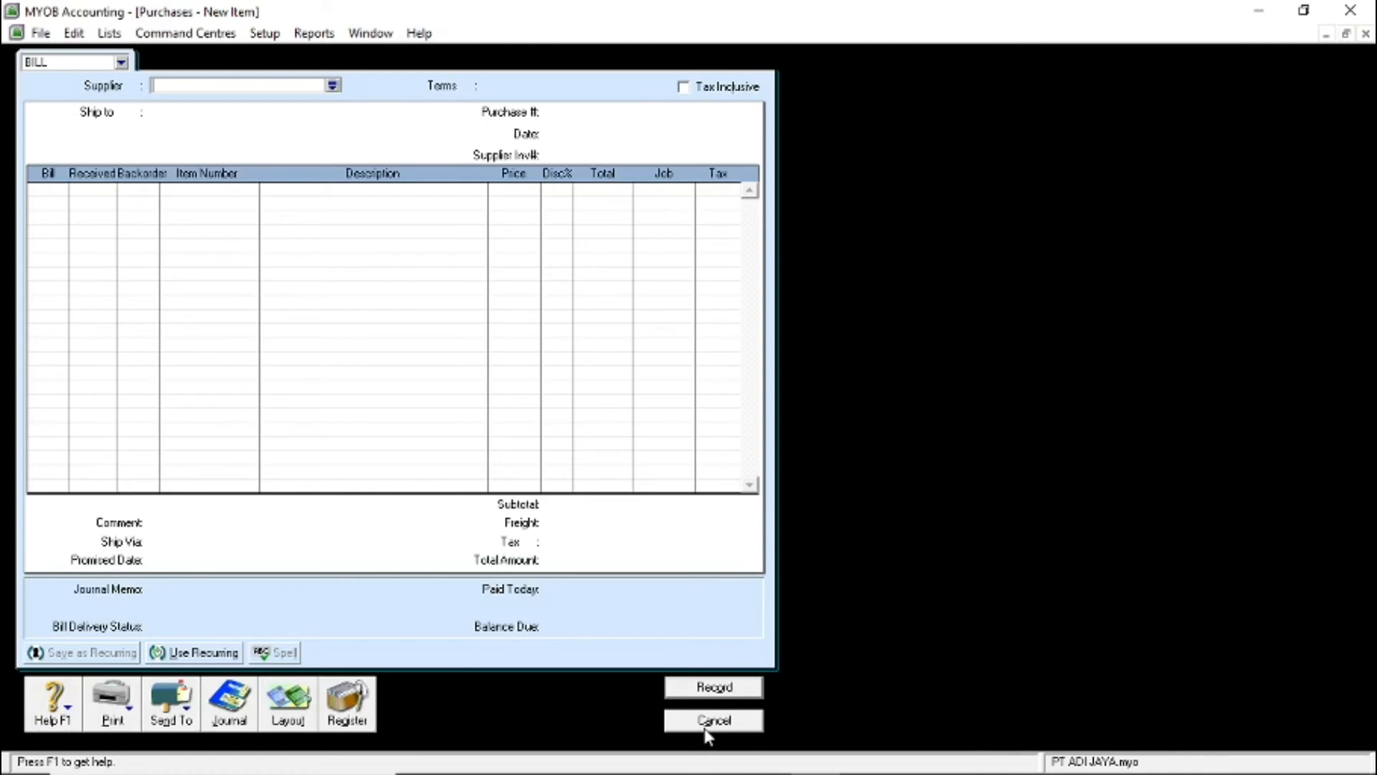
Start a new bill for supplier PT PENA MAS with payment due In a Given # of Days and 30 balance due days
left_click(335, 87)
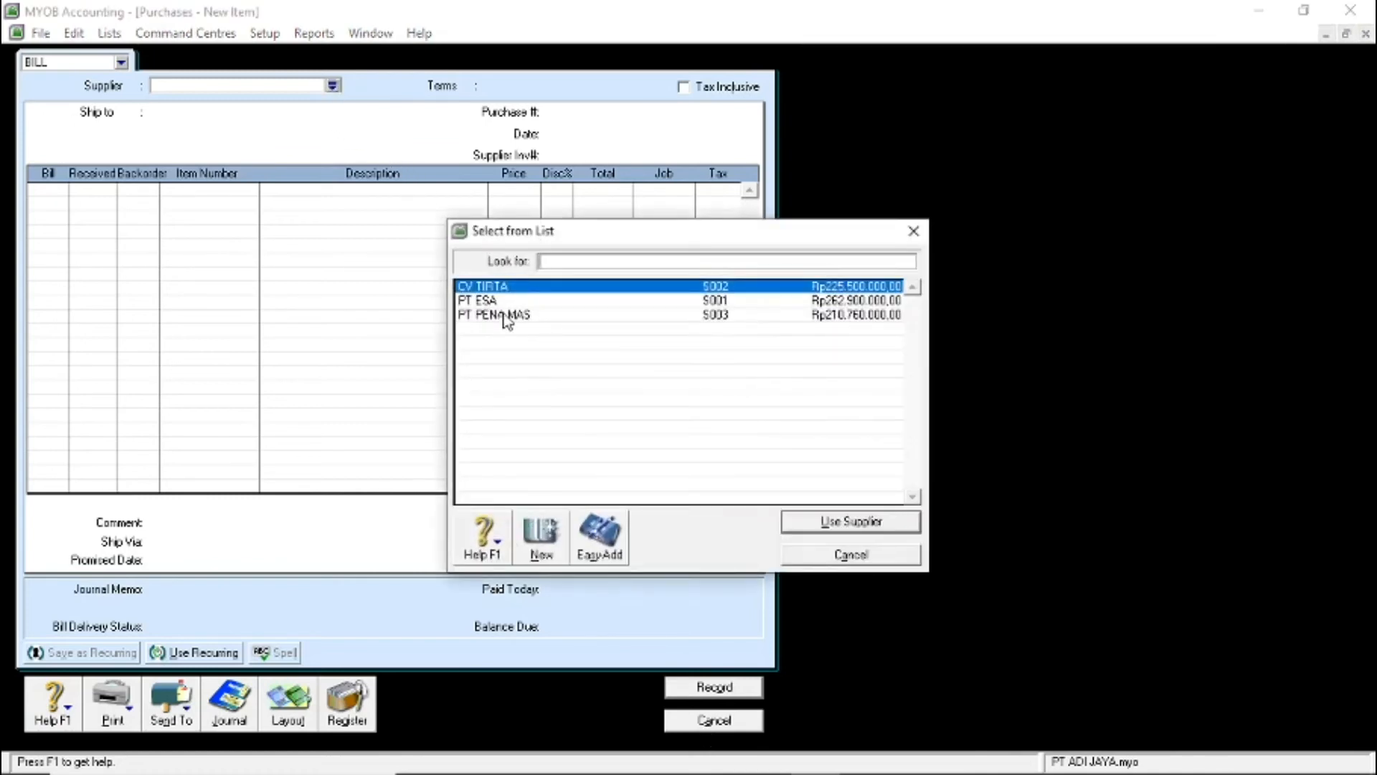
double_click(507, 316)
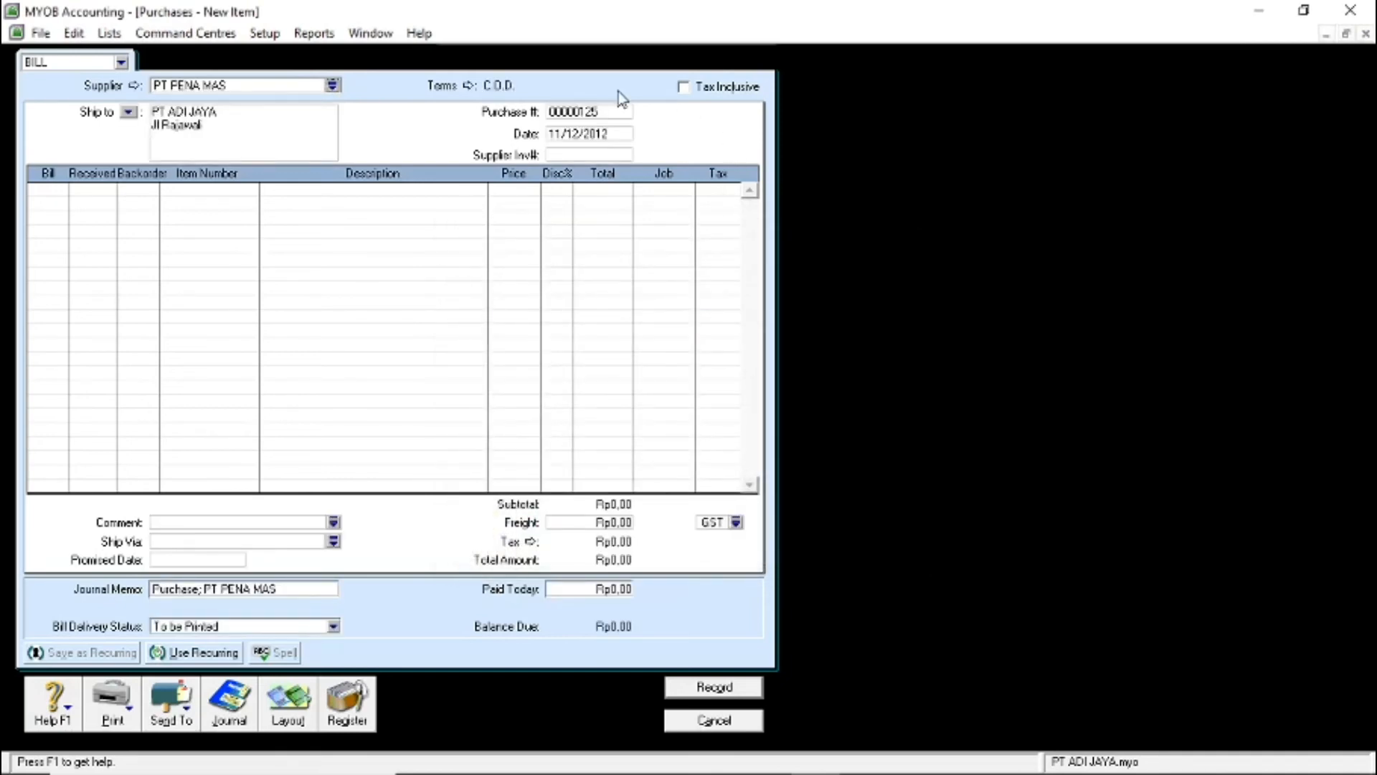
left_click(469, 86)
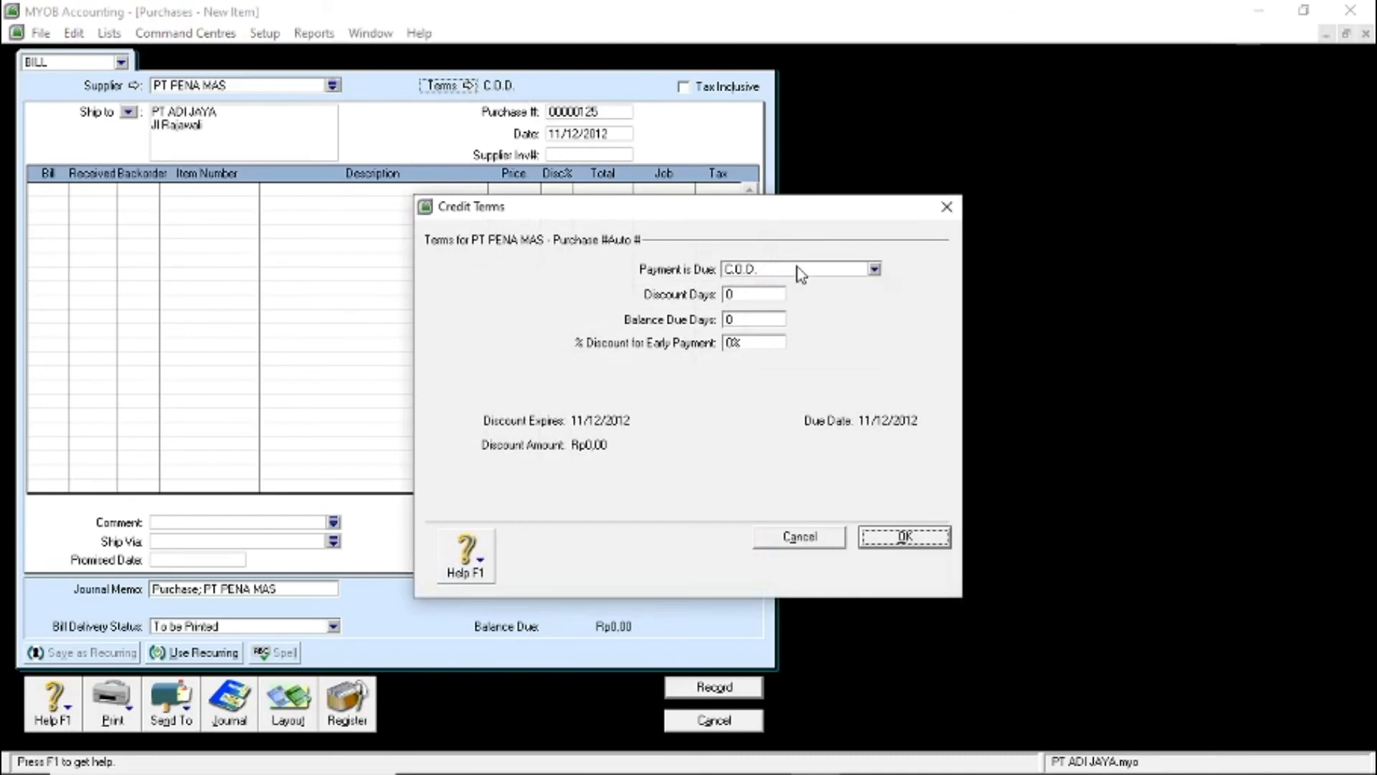
left_click(799, 271)
left_click(796, 314)
left_click(736, 318)
type("30")
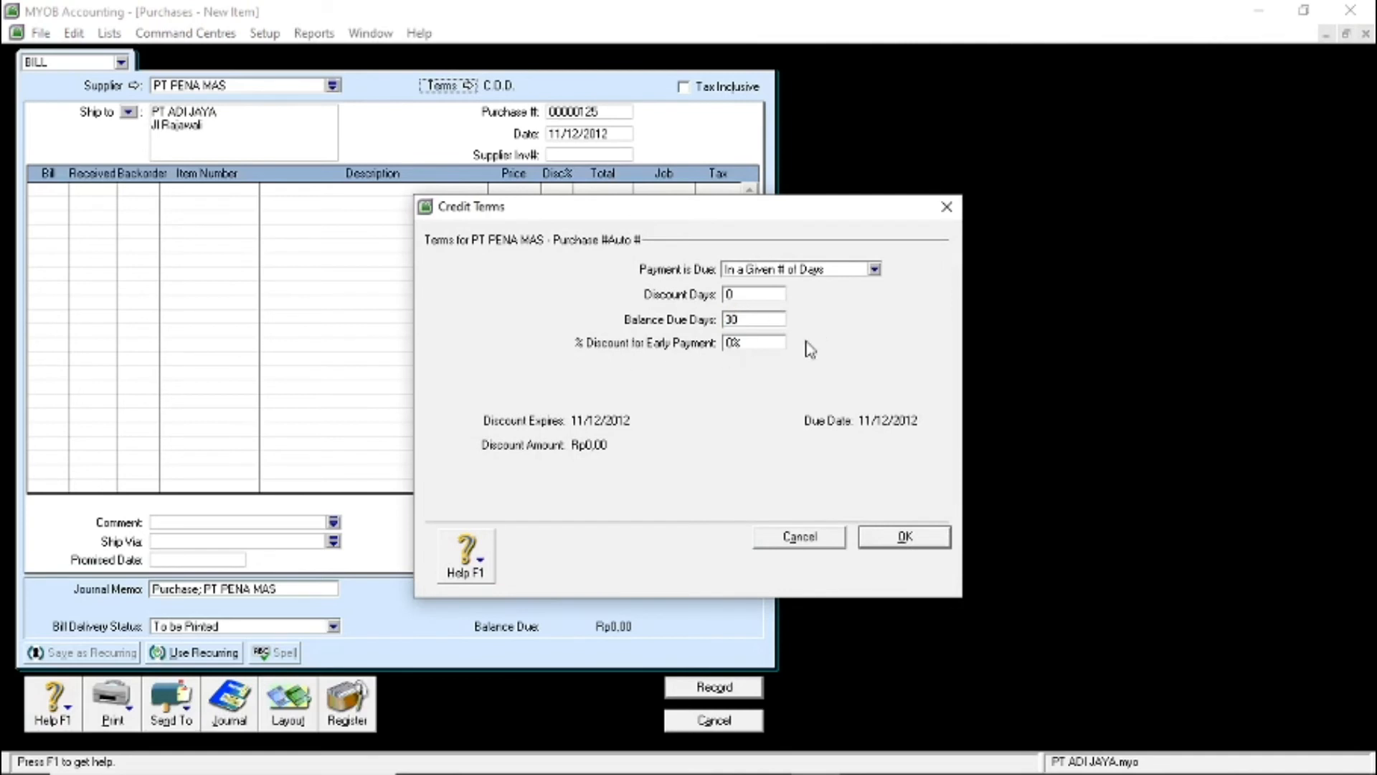
left_click(896, 543)
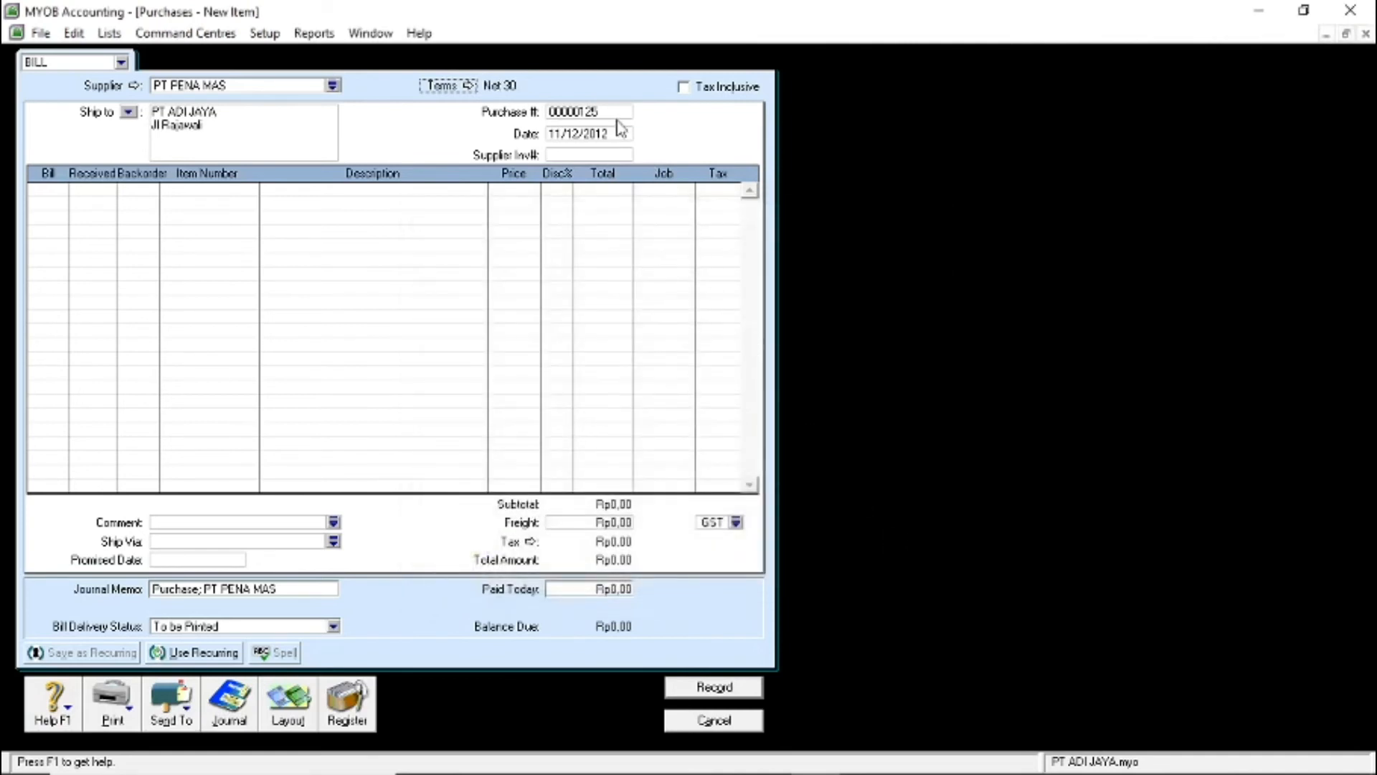
Date the new bill 12/12/2012 and enter supplier invoice number NK-135
left_click(558, 138)
key("BackSpace")
type("2")
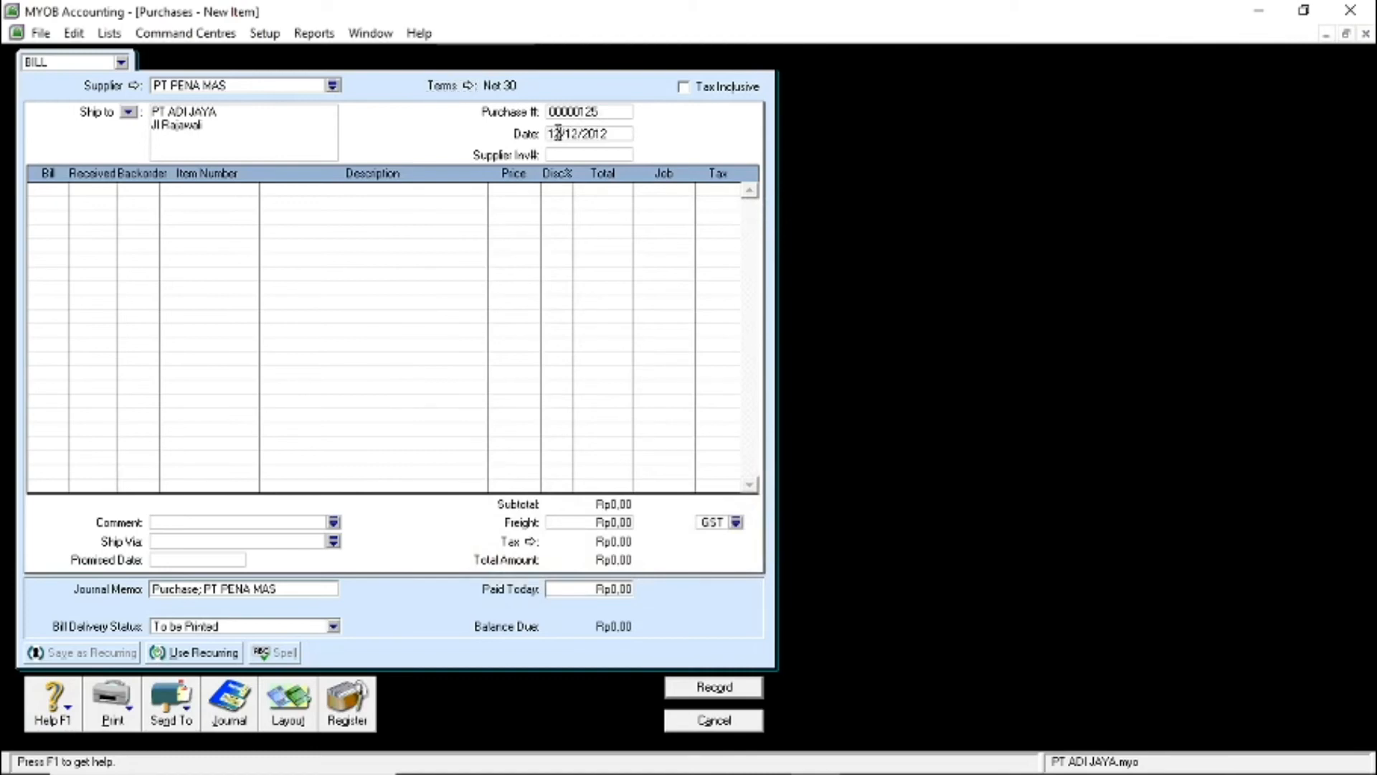
left_click(559, 155)
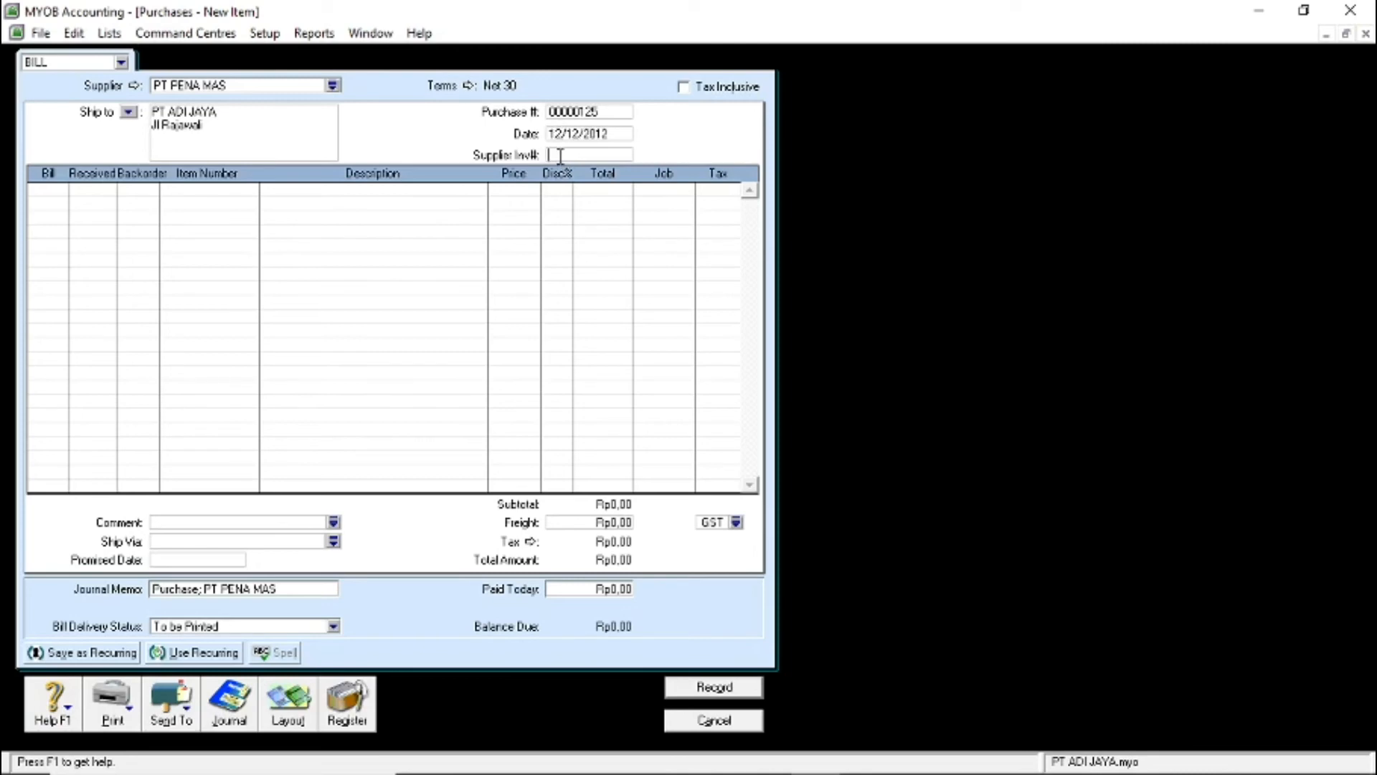
type("NK-135")
Add a return line of -1 unit of item 501LED (TV LED), keeping the suggested price
left_click(54, 190)
type("1")
key("Tab")
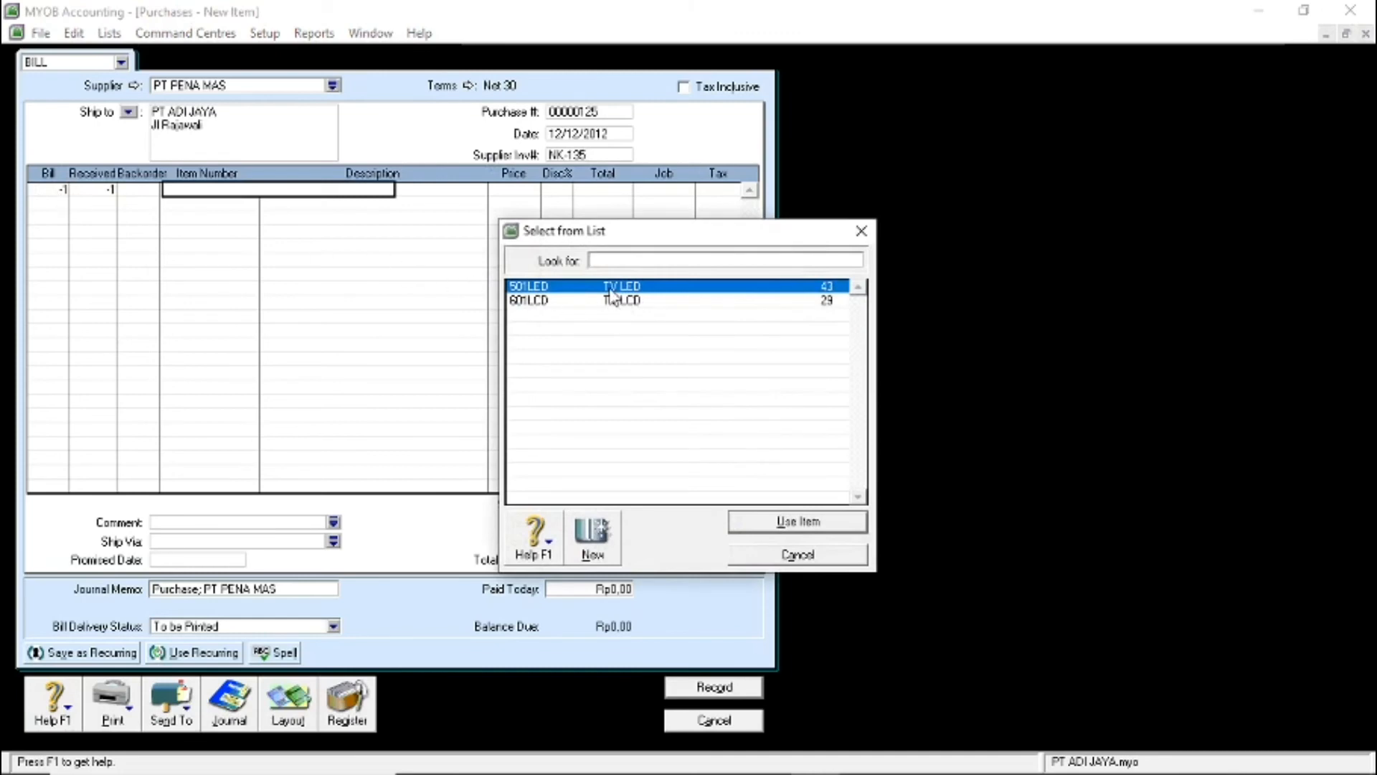
key("Return")
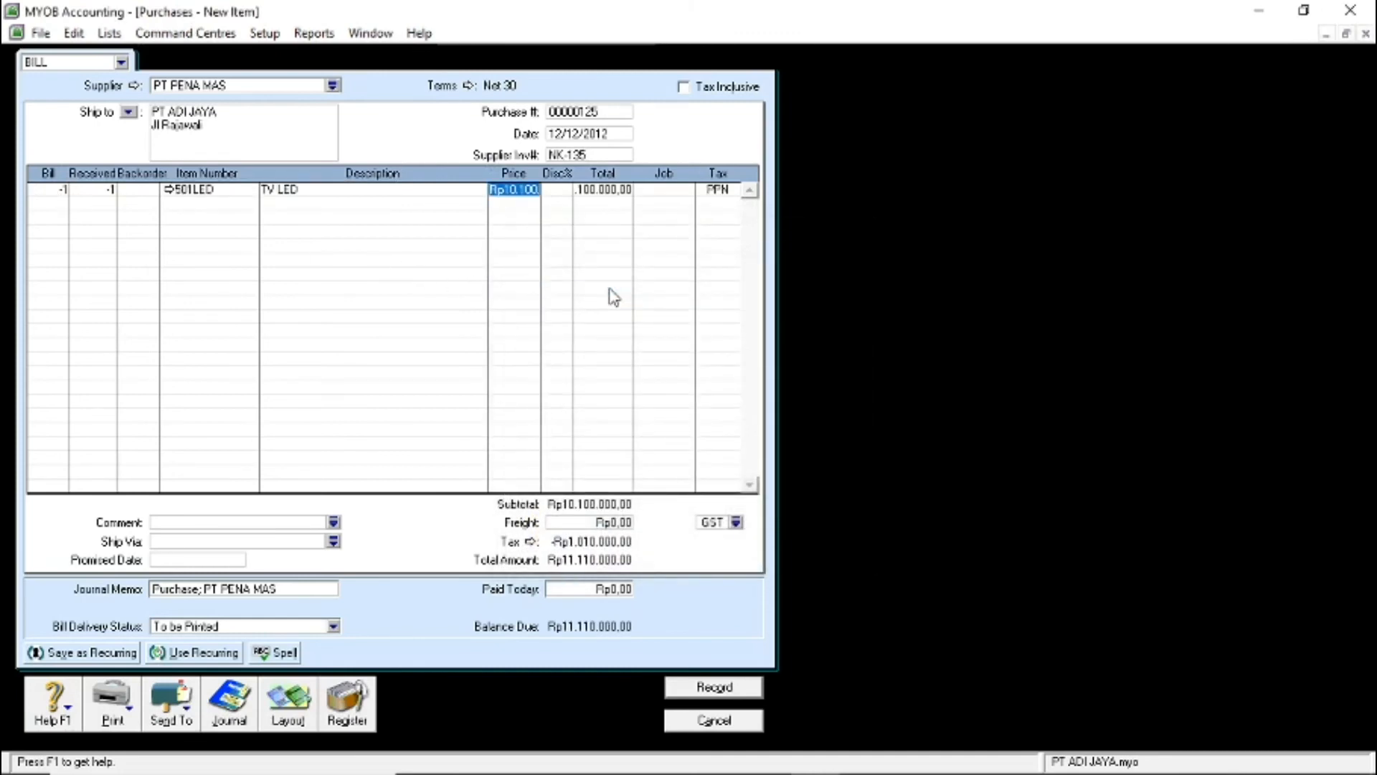
left_click(525, 197)
Add a second return line of -1 unit of item 601LCD (TV LCD), keeping the suggested price
type("-1")
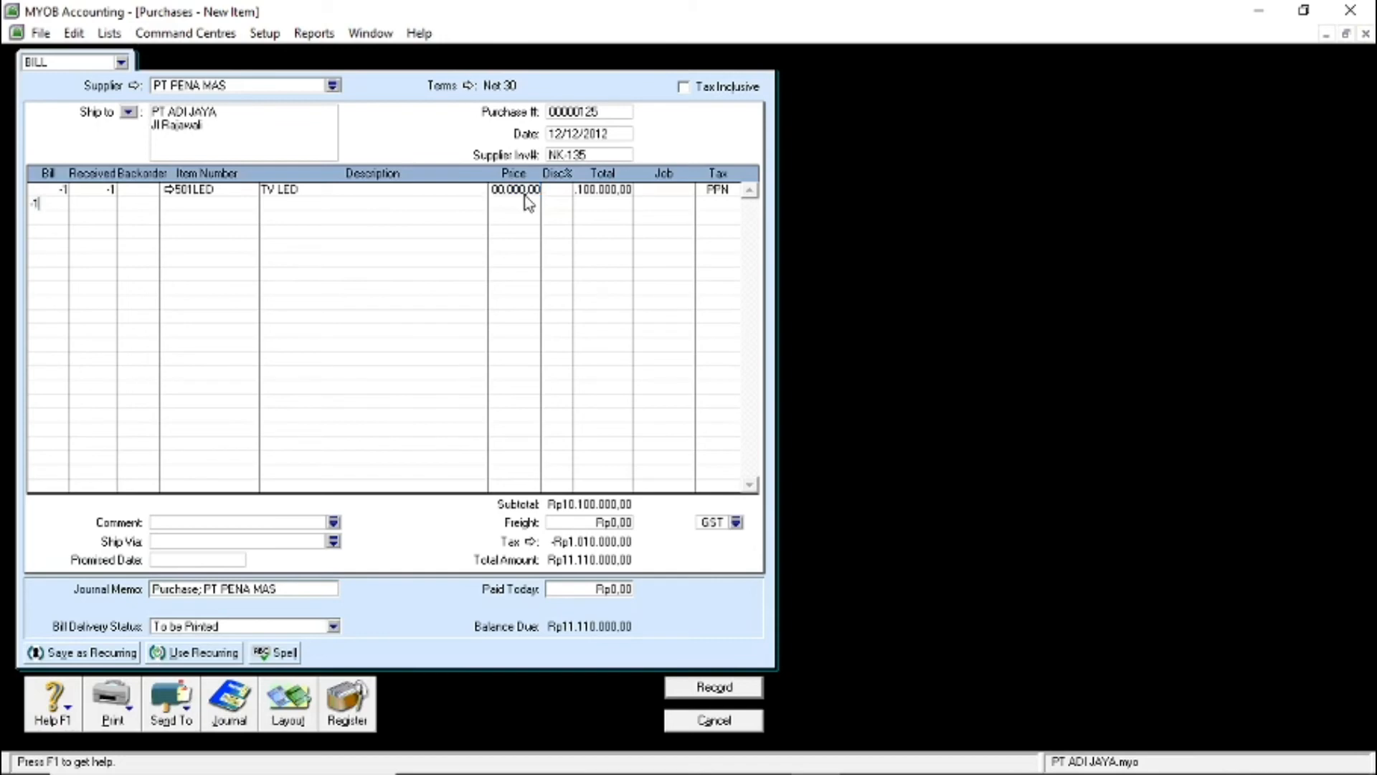
key("Tab")
key("Tab")
key("Tab")
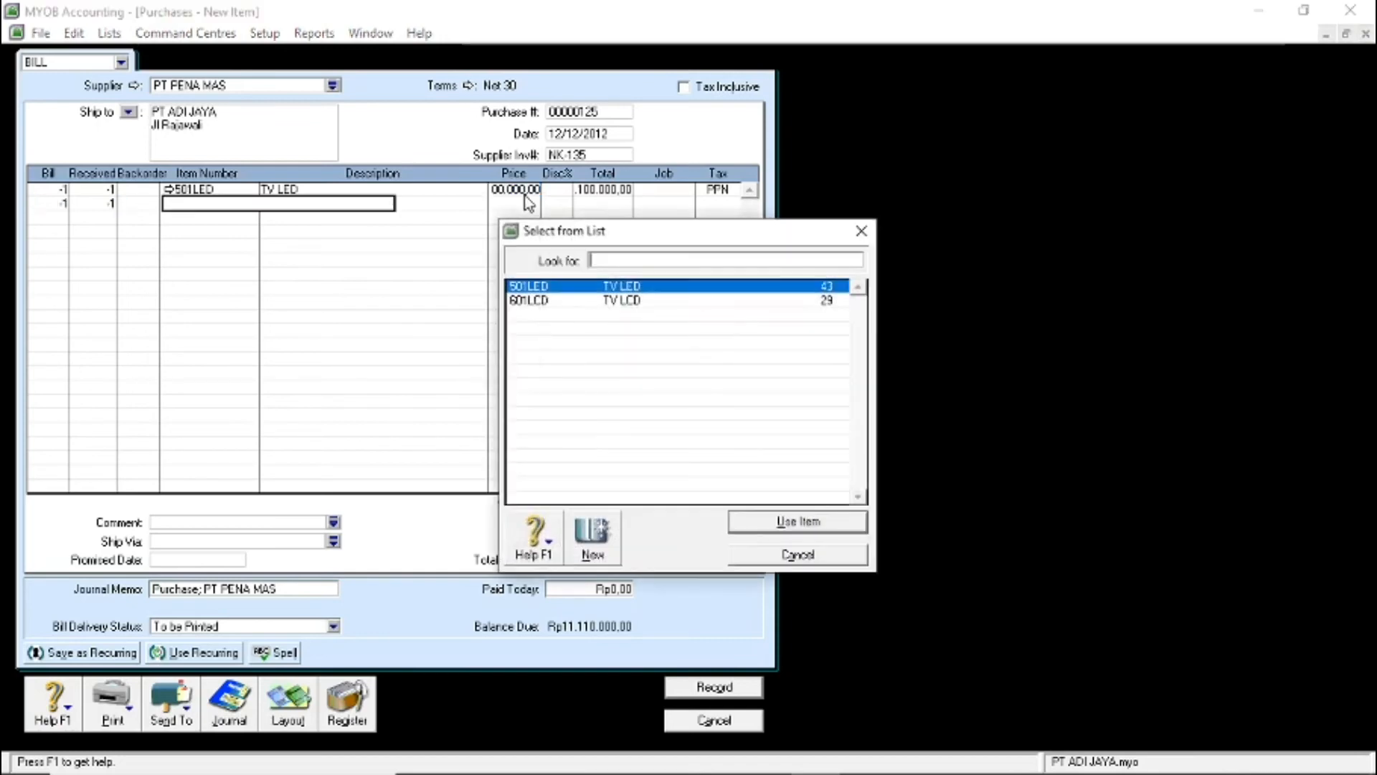
double_click(607, 300)
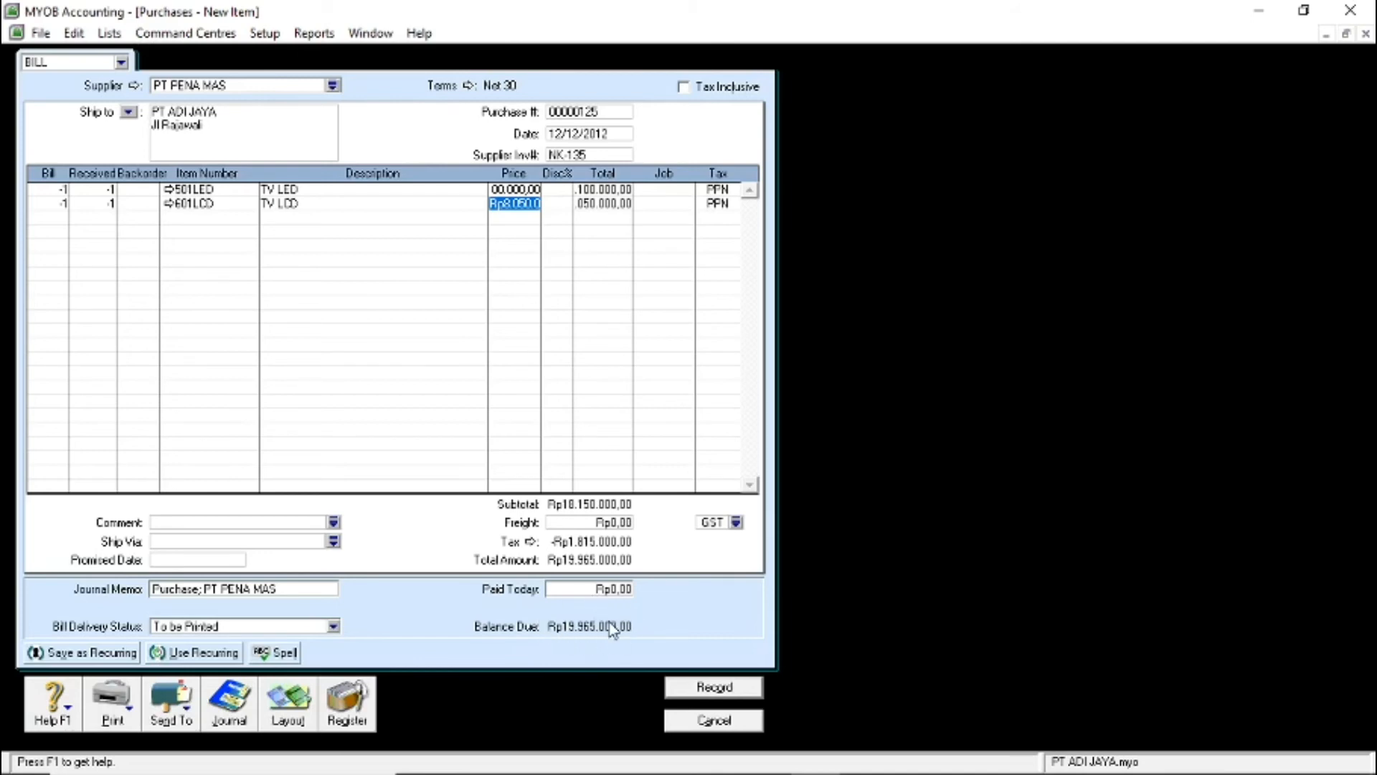
key("Return")
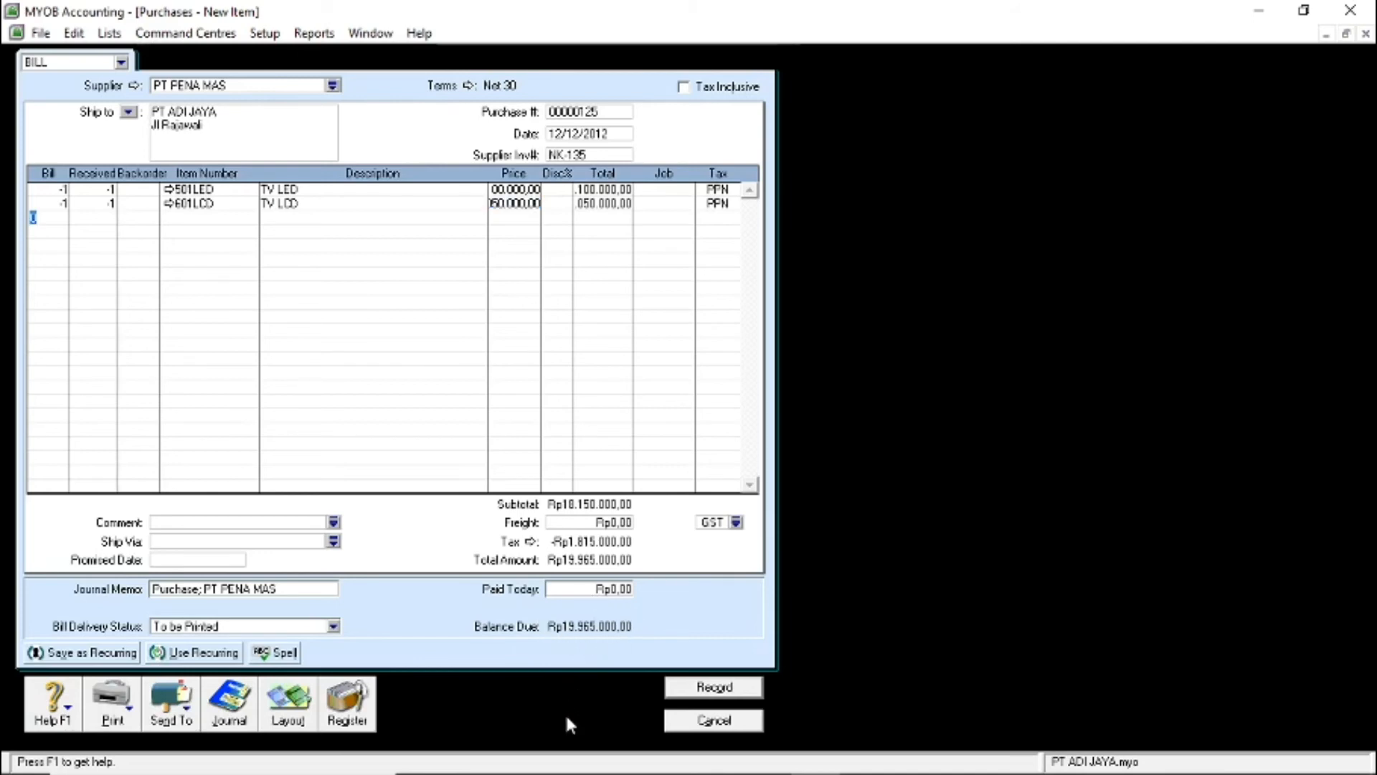
Preview the purchase return's journal recap and record the return
key("ctrl+r")
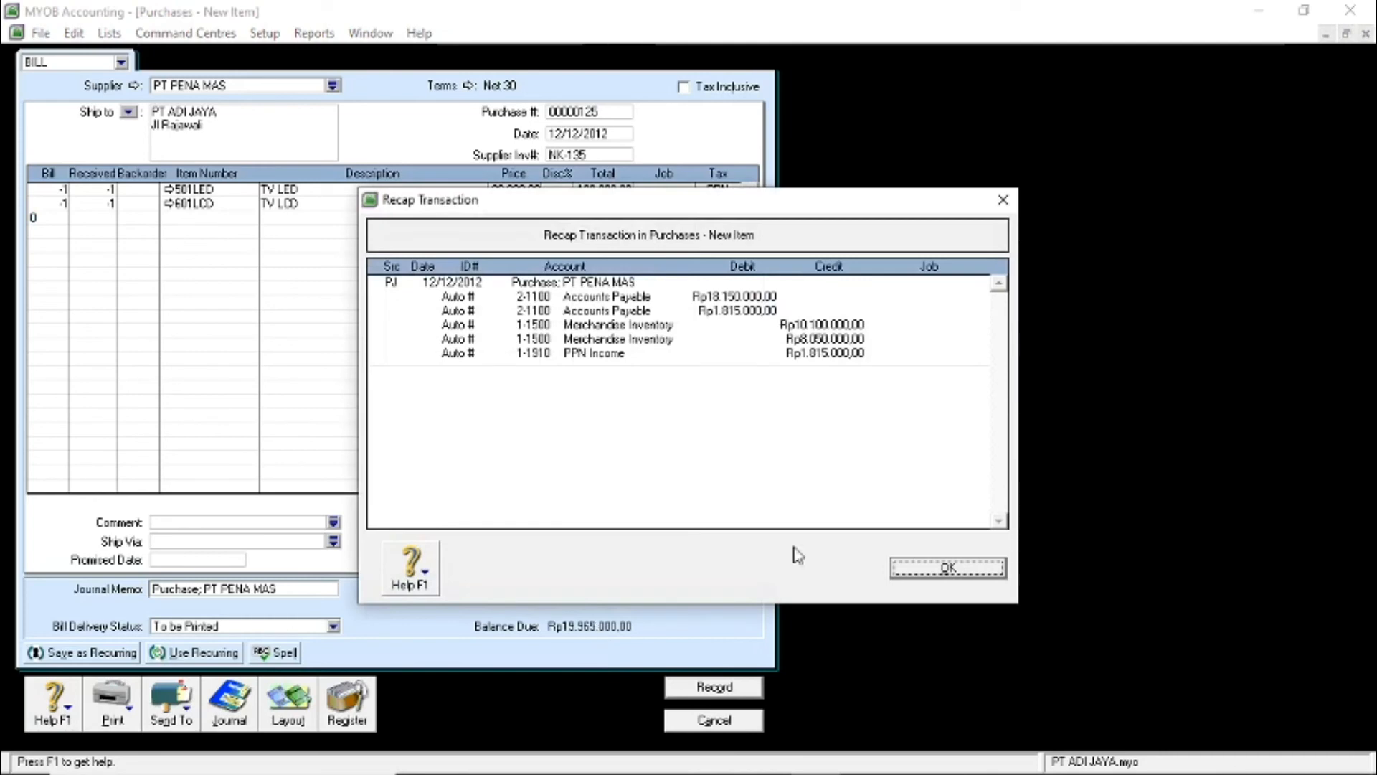
left_click_drag(771, 212, 566, 254)
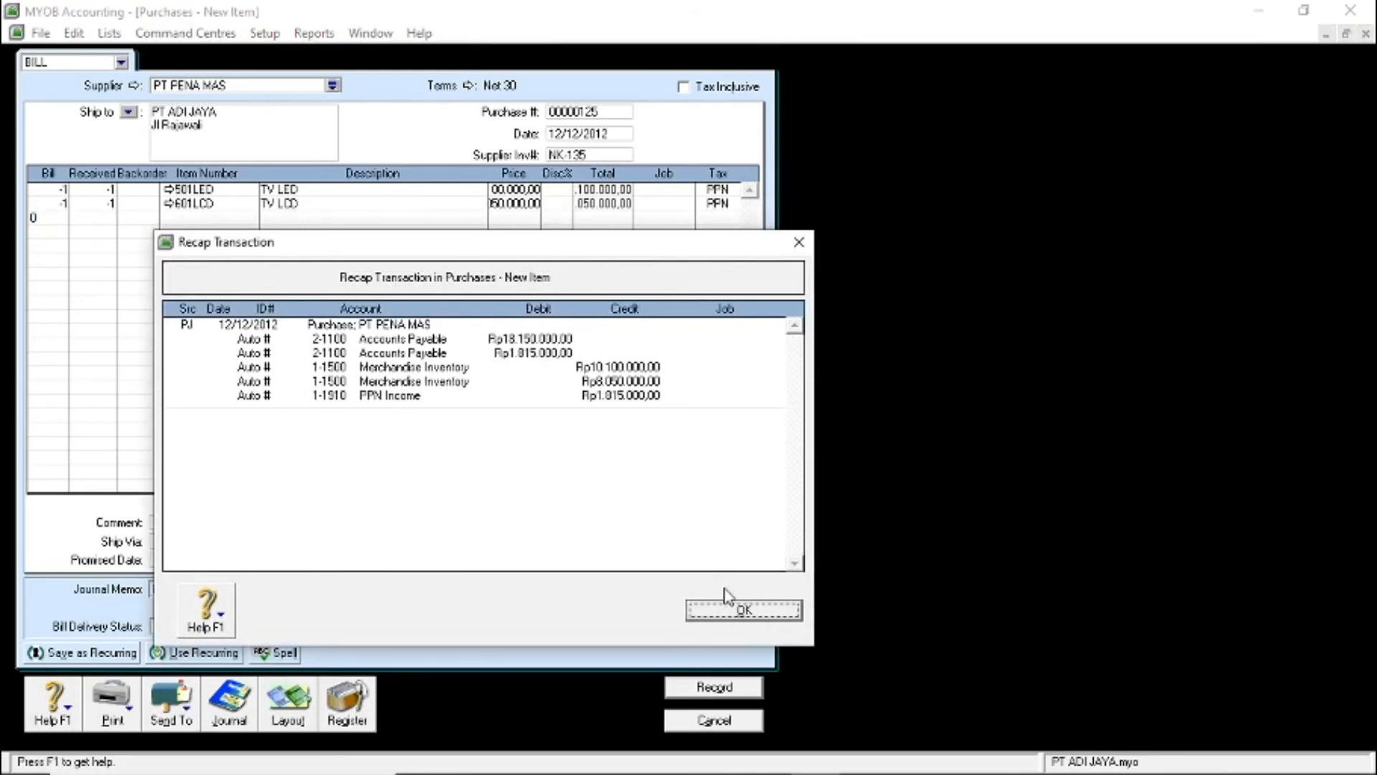
left_click(705, 613)
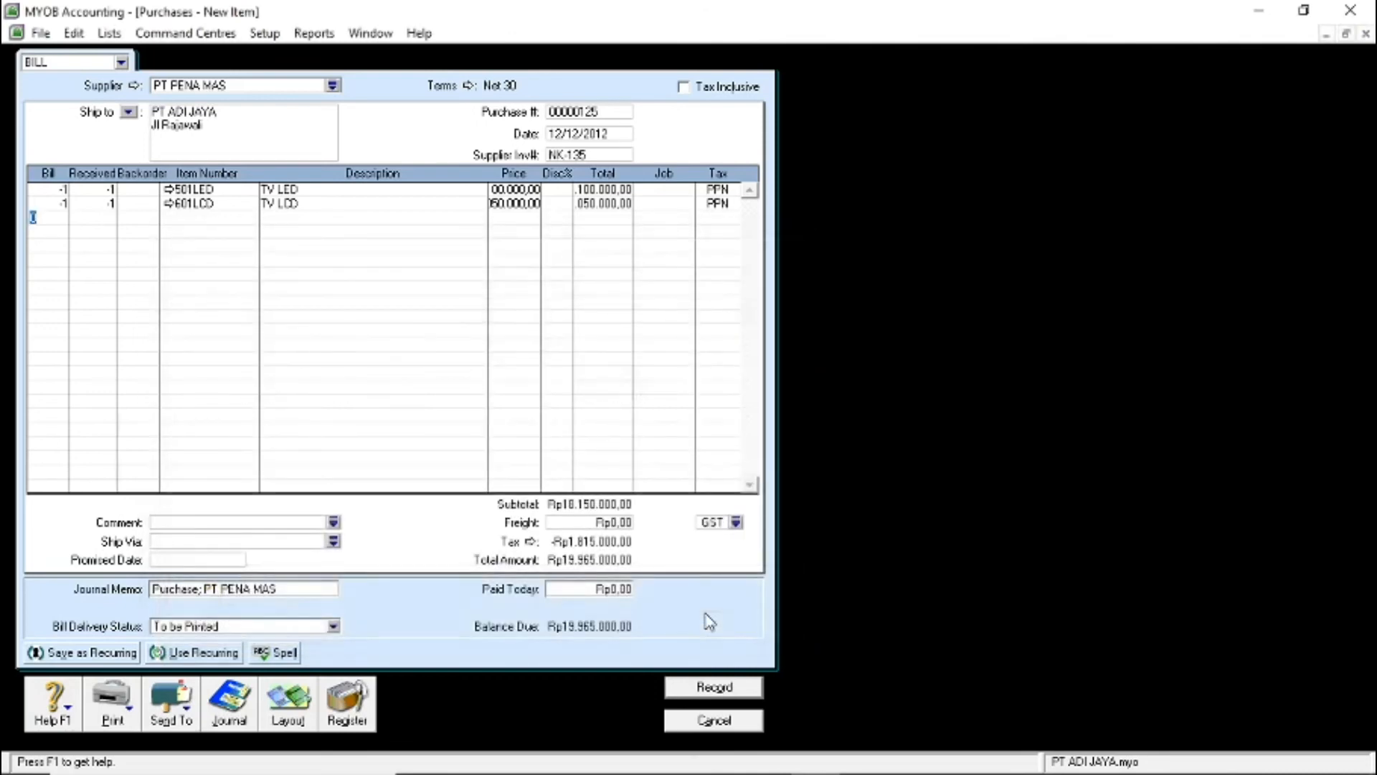
left_click(692, 683)
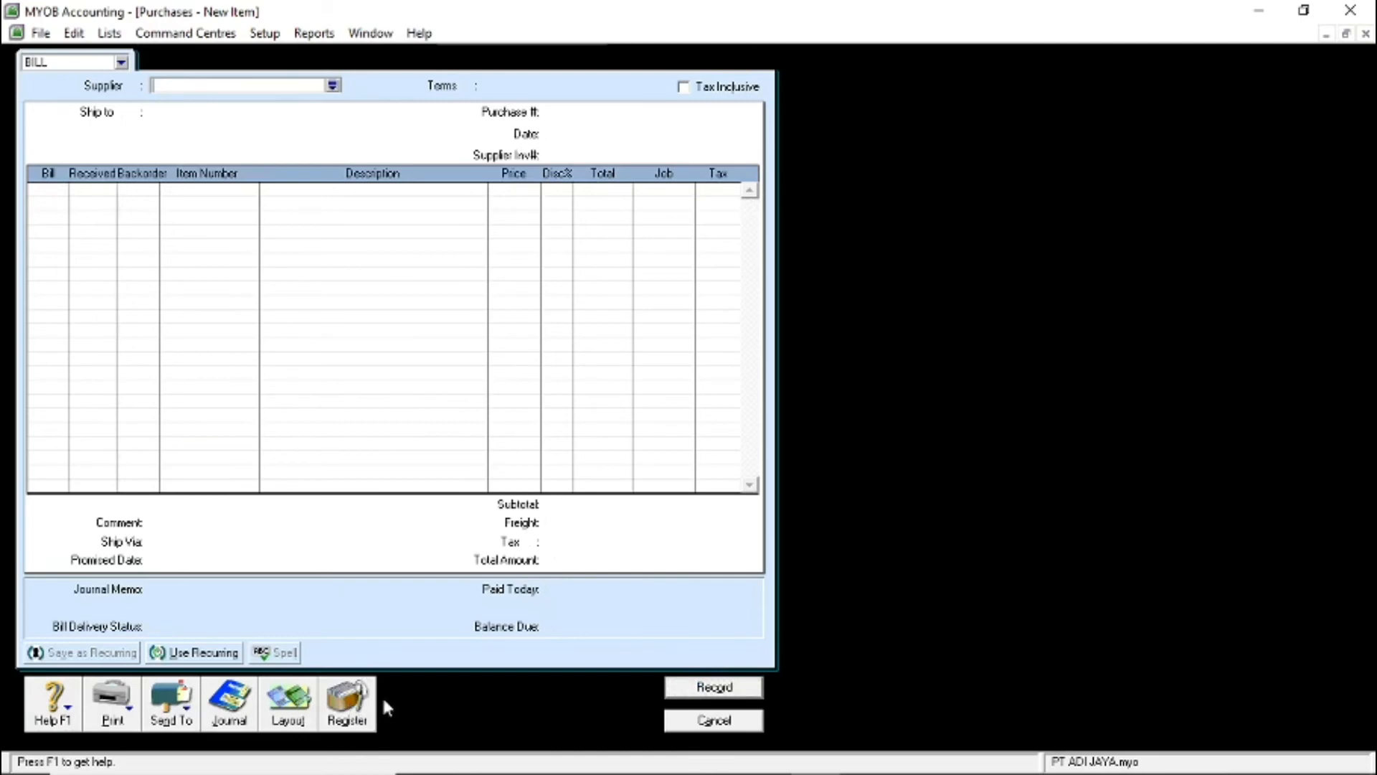
Find the PT PENA MAS return NK-135 among the register's returns and debits and start applying it to a purchase
left_click(348, 705)
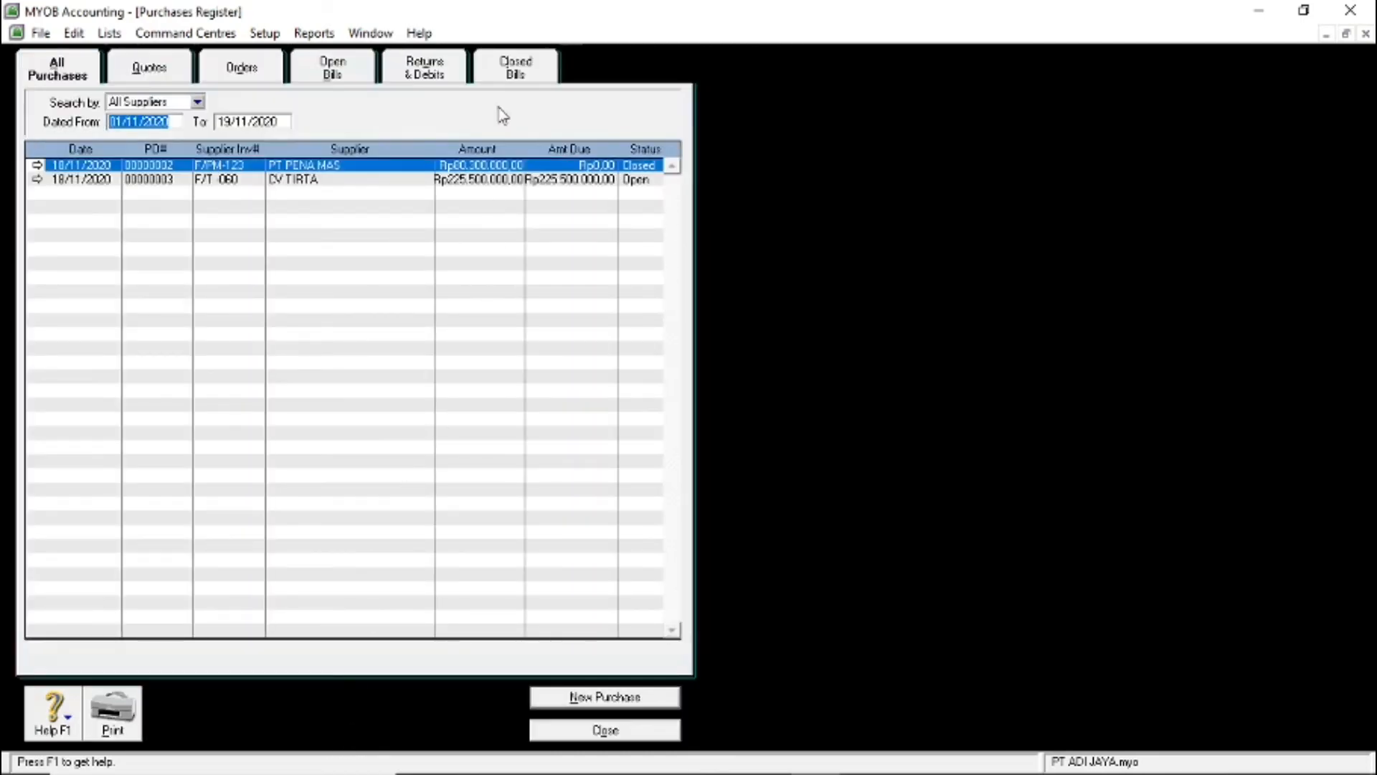
left_click(429, 69)
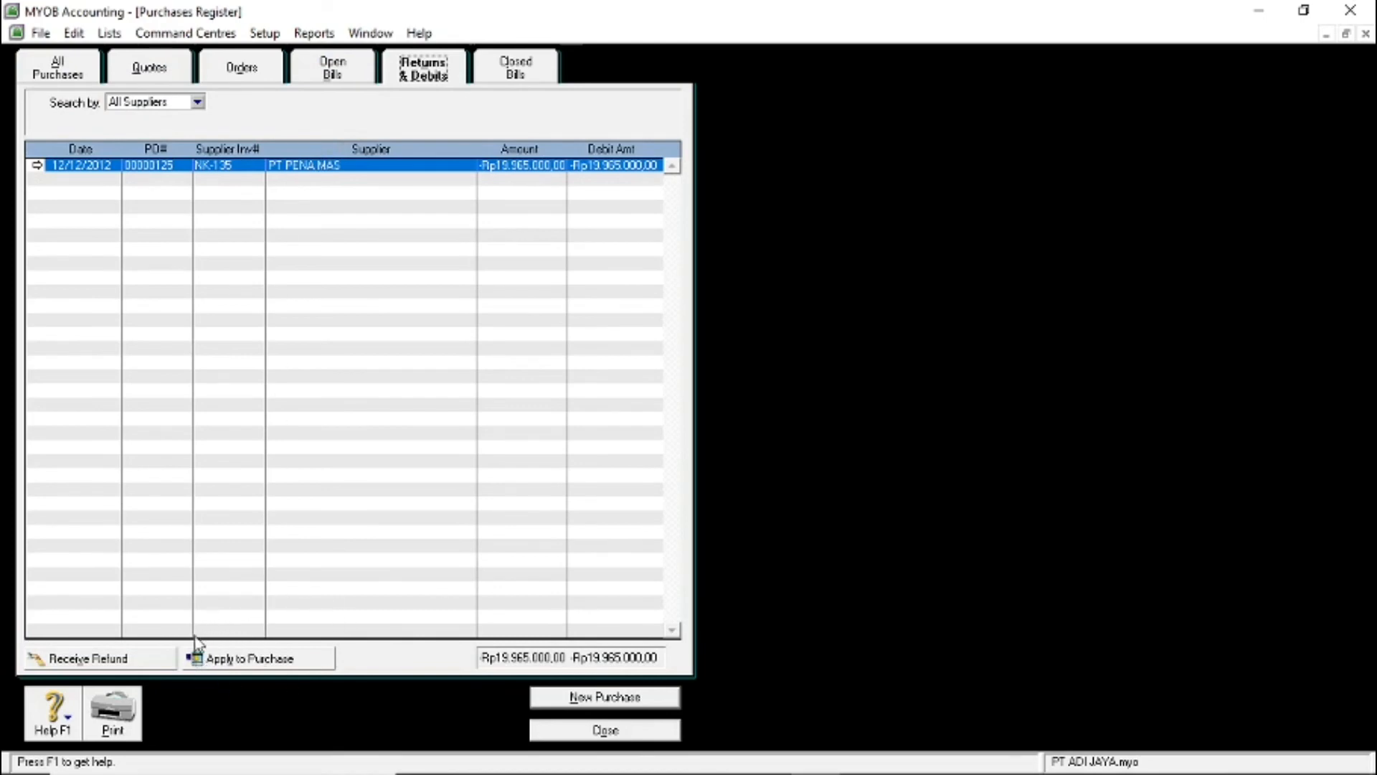
left_click(267, 659)
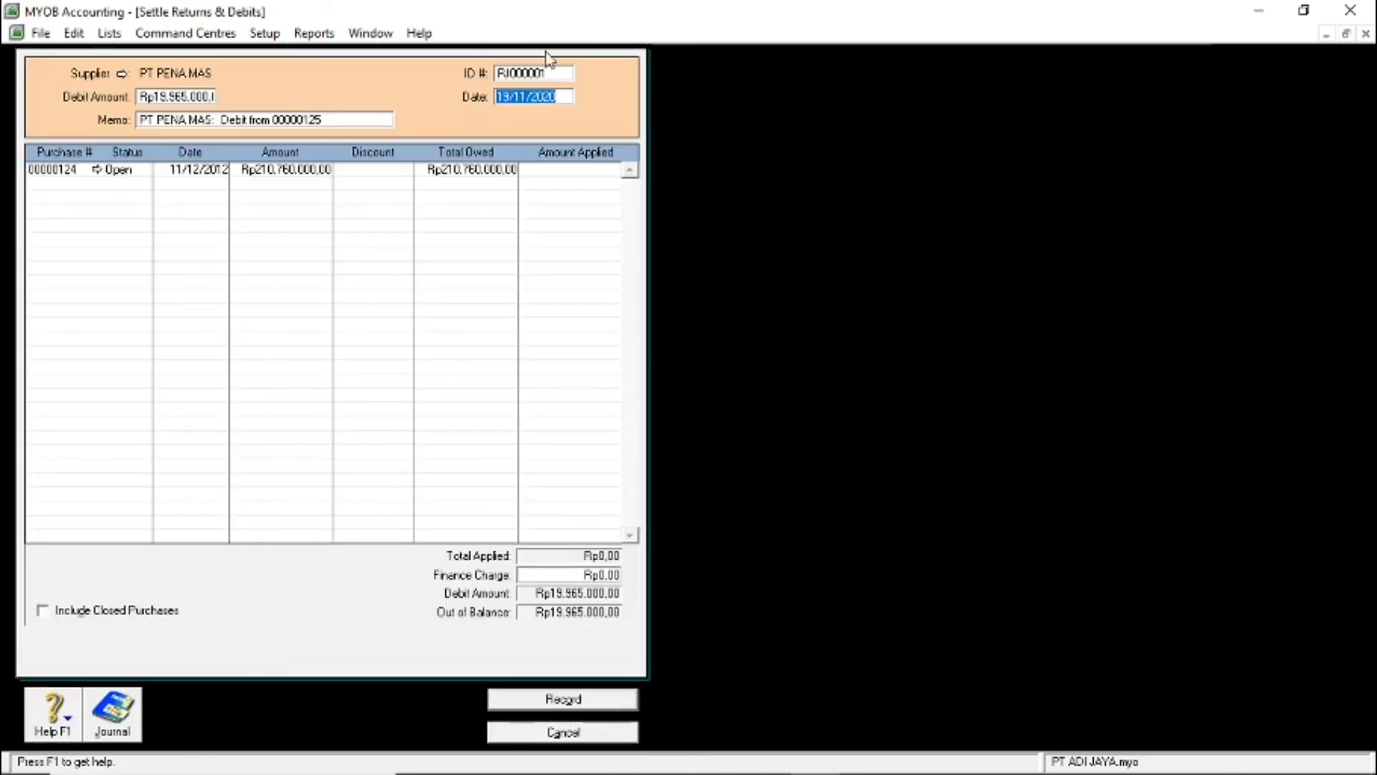
Give the debit settlement ID NK-135 and date 12/12/2012, and apply the full debit amount to the open purchase of 11/12/2012
left_click(522, 74)
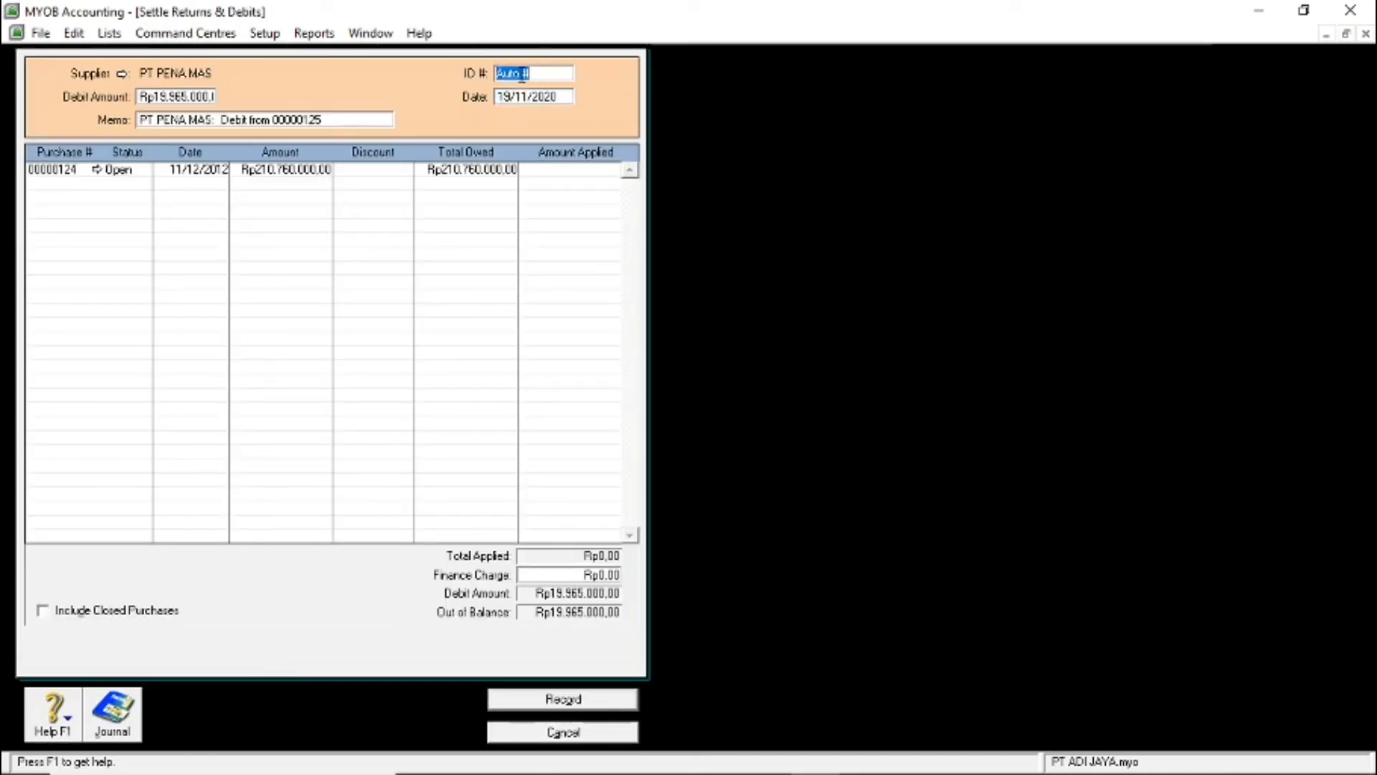
type("NK-135")
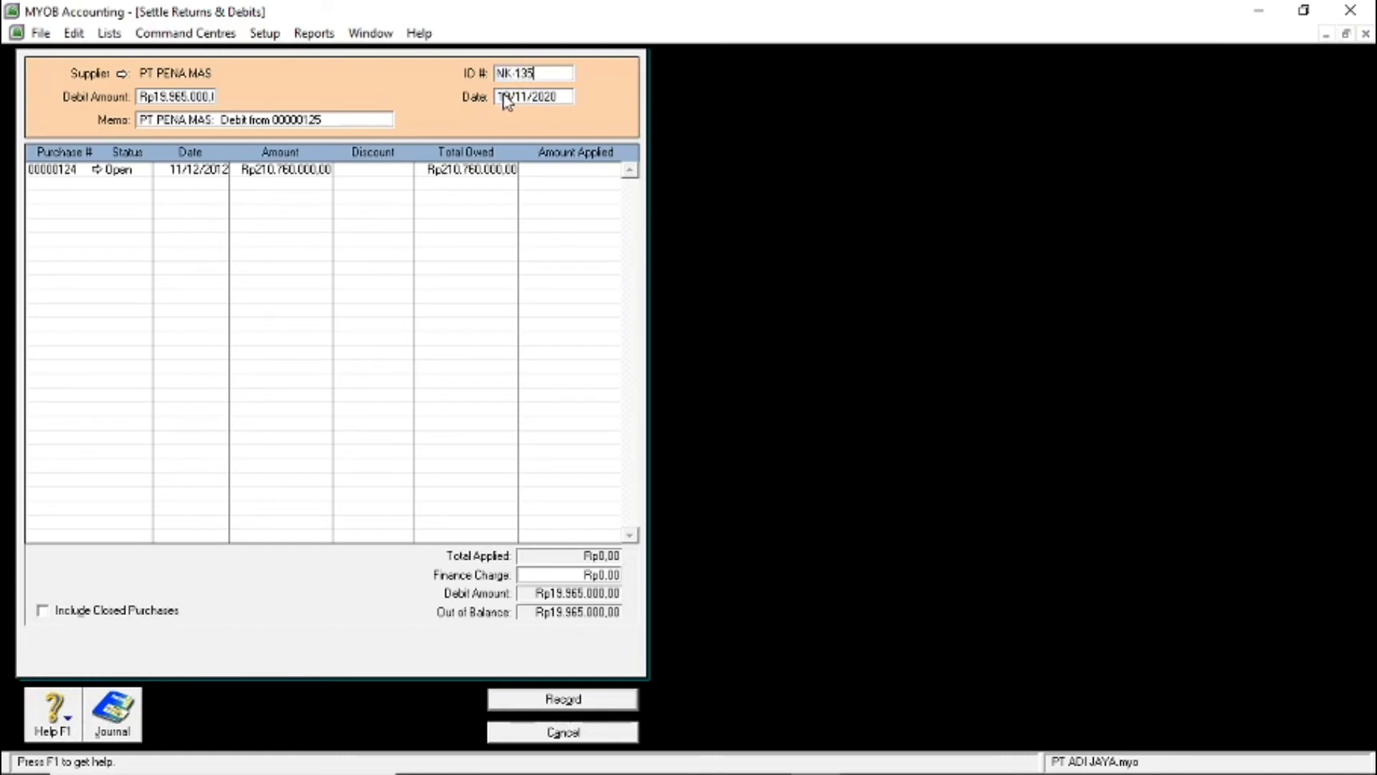
left_click(506, 96)
type("12/12/12")
key("Tab")
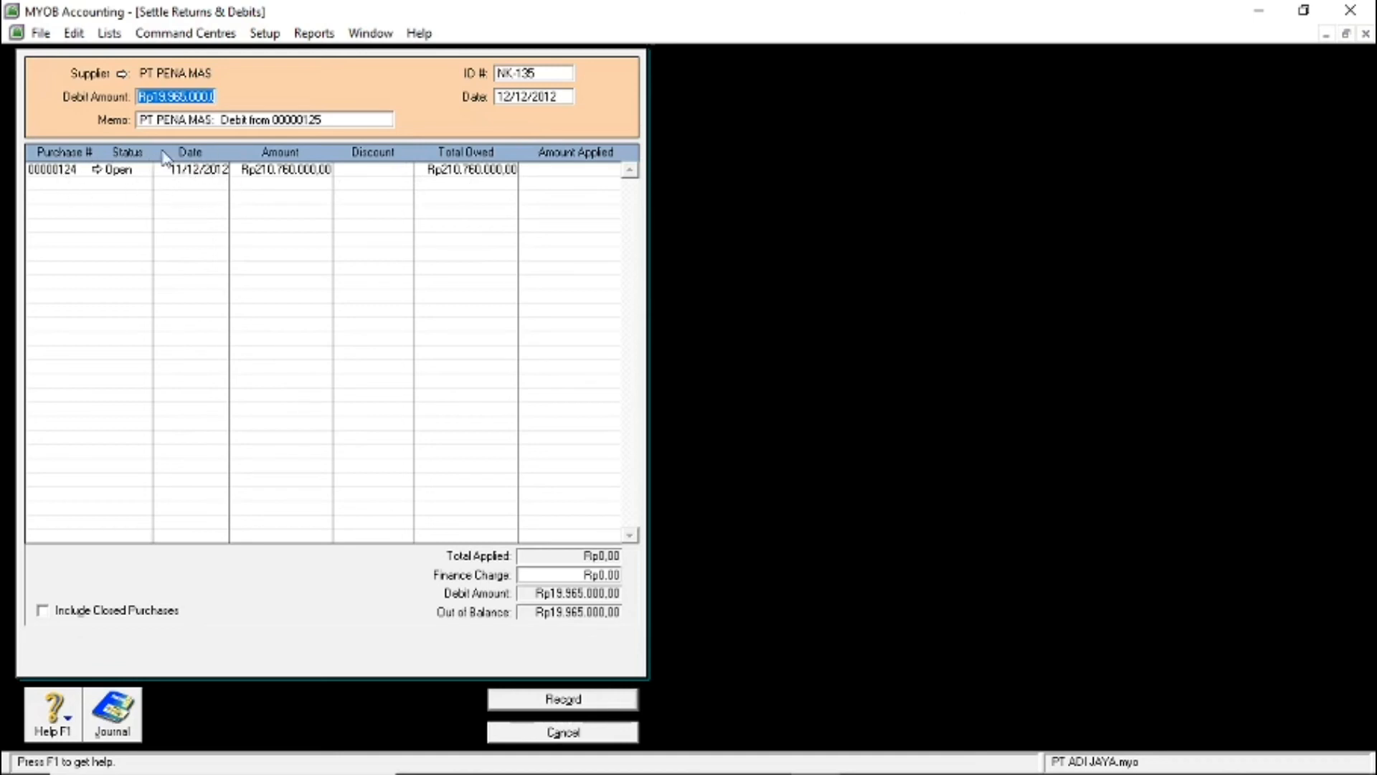
left_click(555, 169)
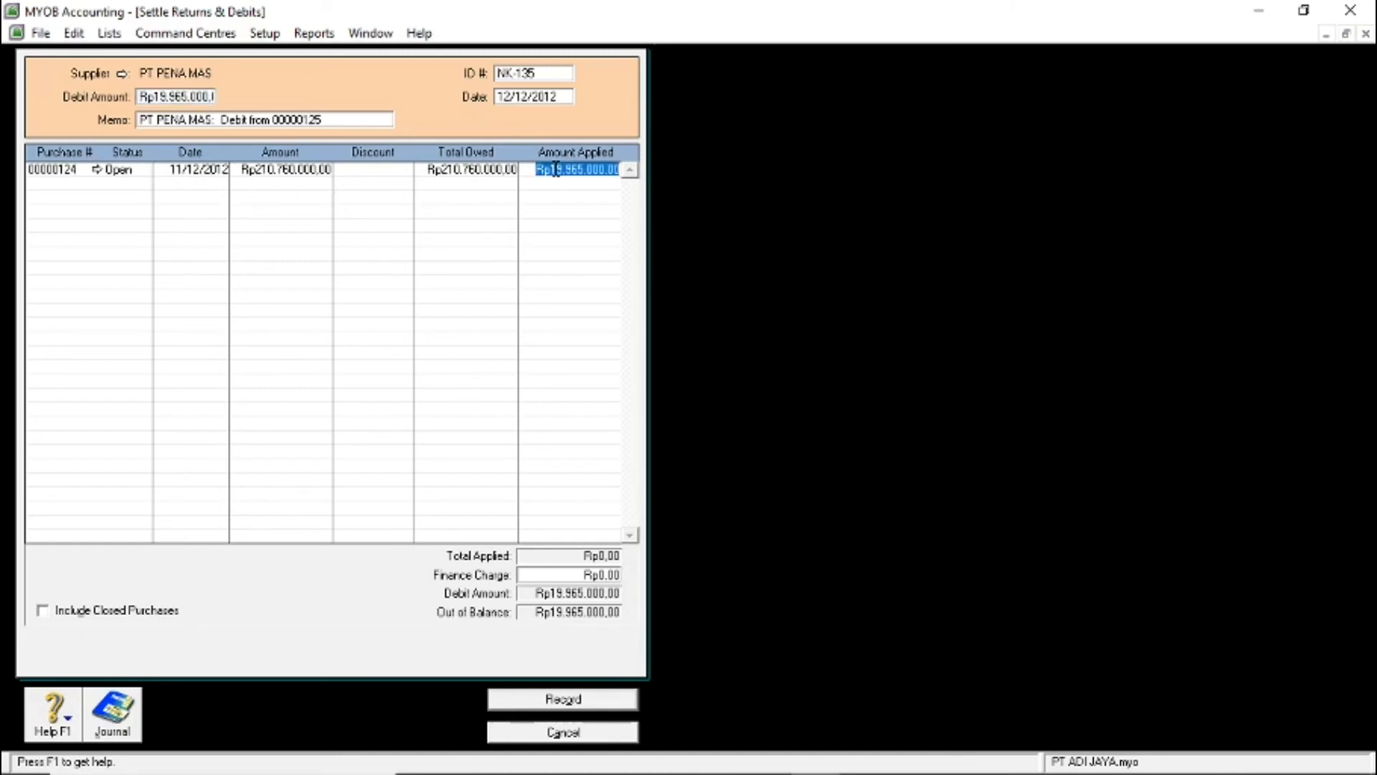
key("Tab")
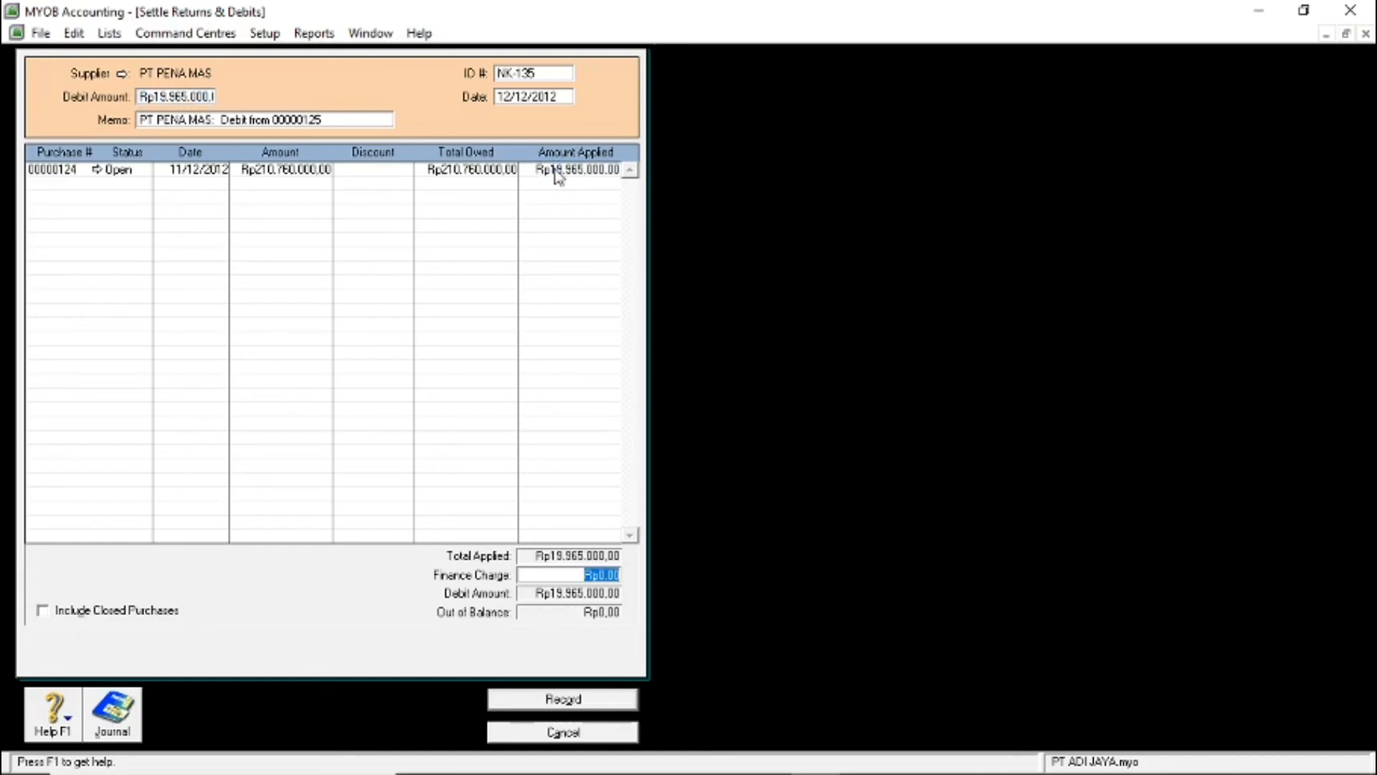
Preview the settlement's journal recap, record it, and return to the Purchases command centre
key("ctrl+r")
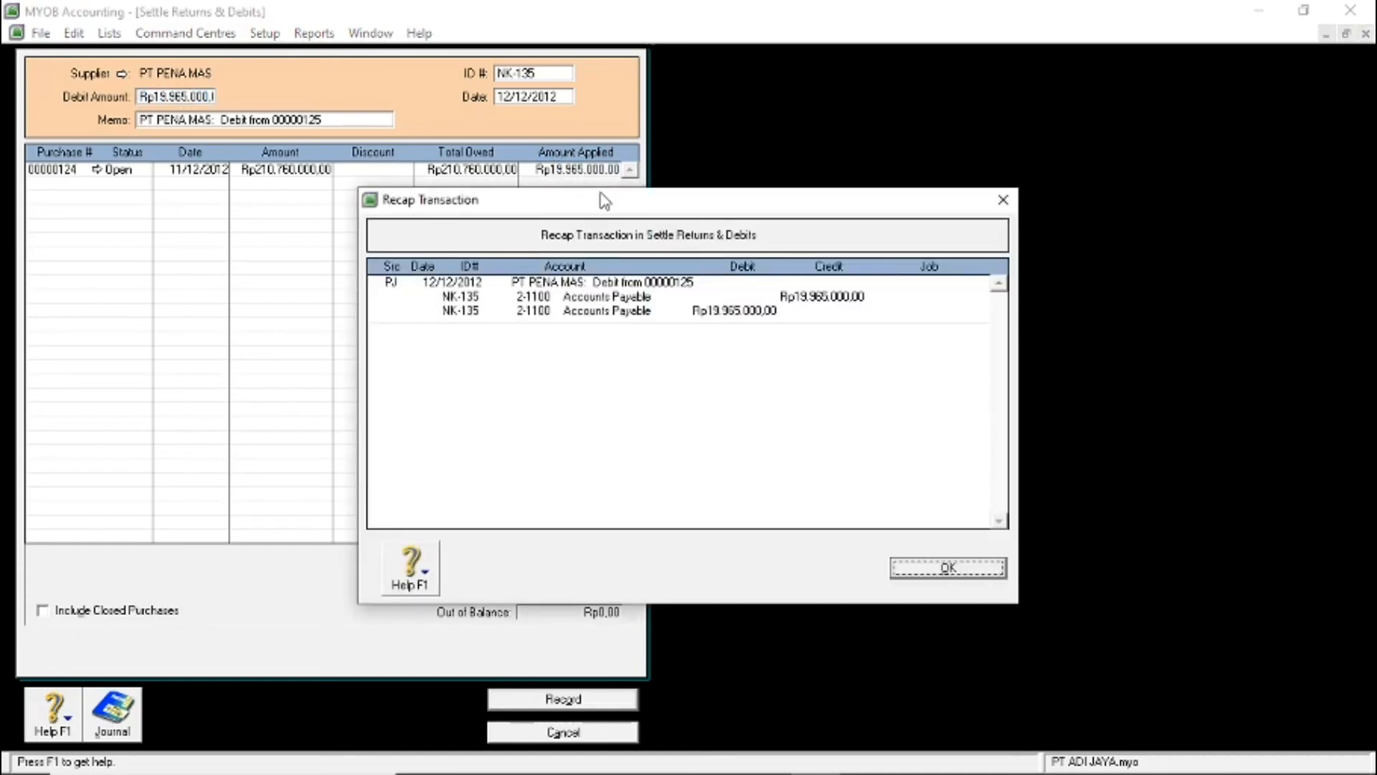
left_click_drag(604, 201, 505, 216)
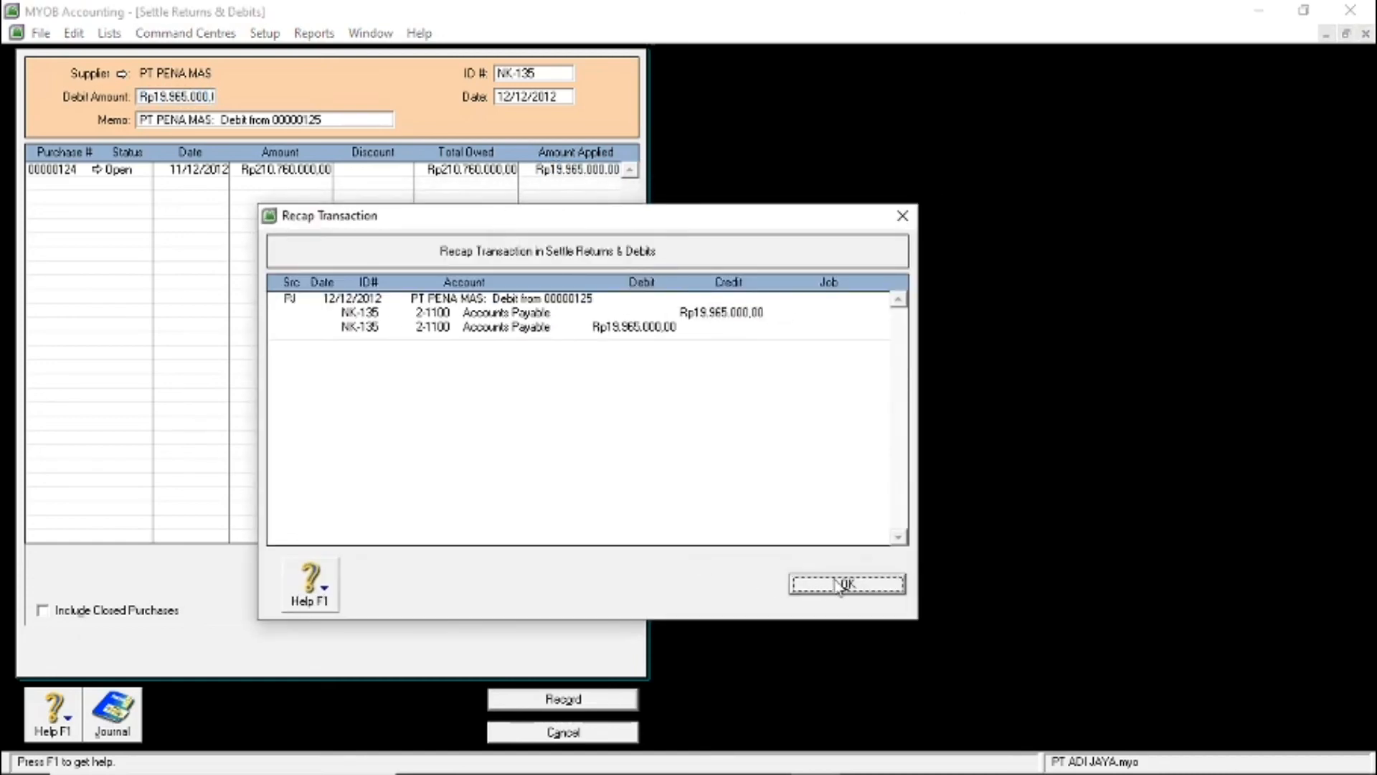
left_click(843, 583)
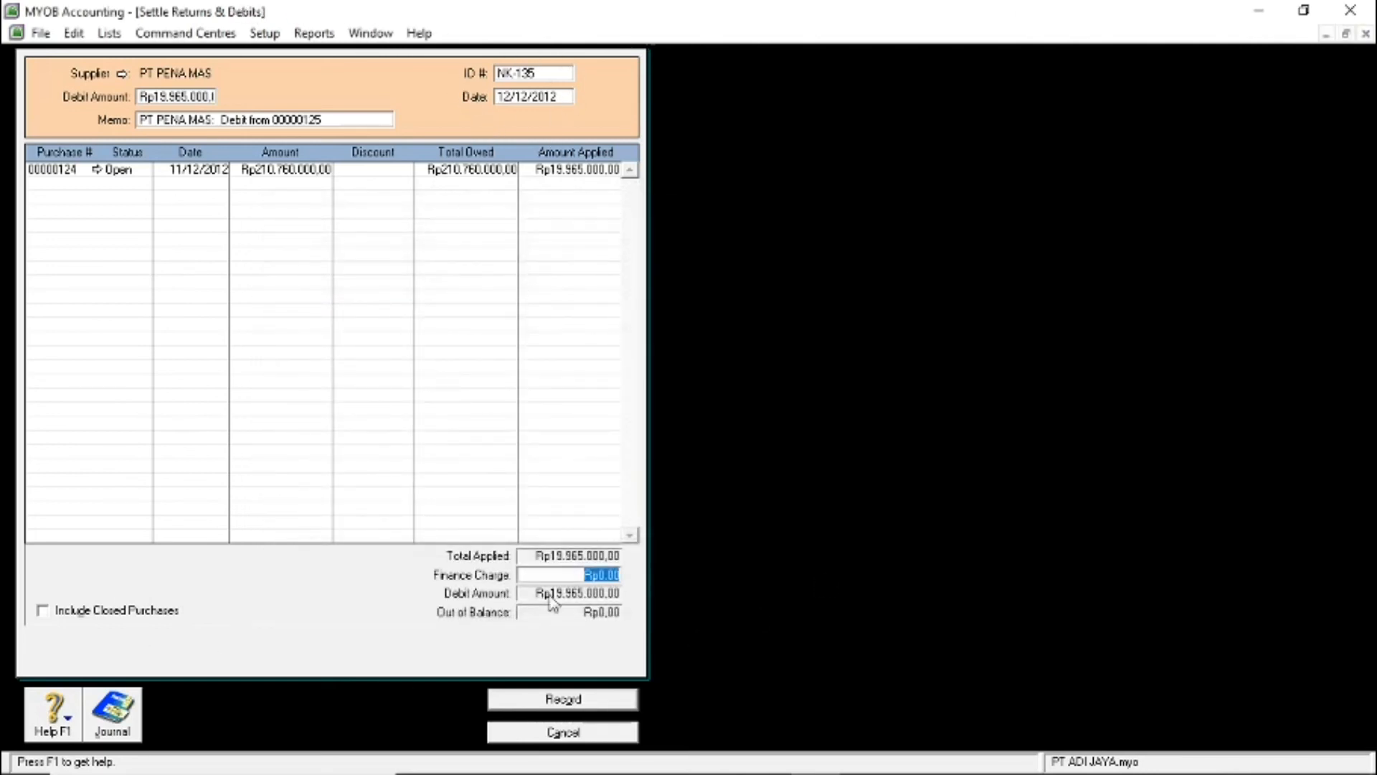
left_click(573, 701)
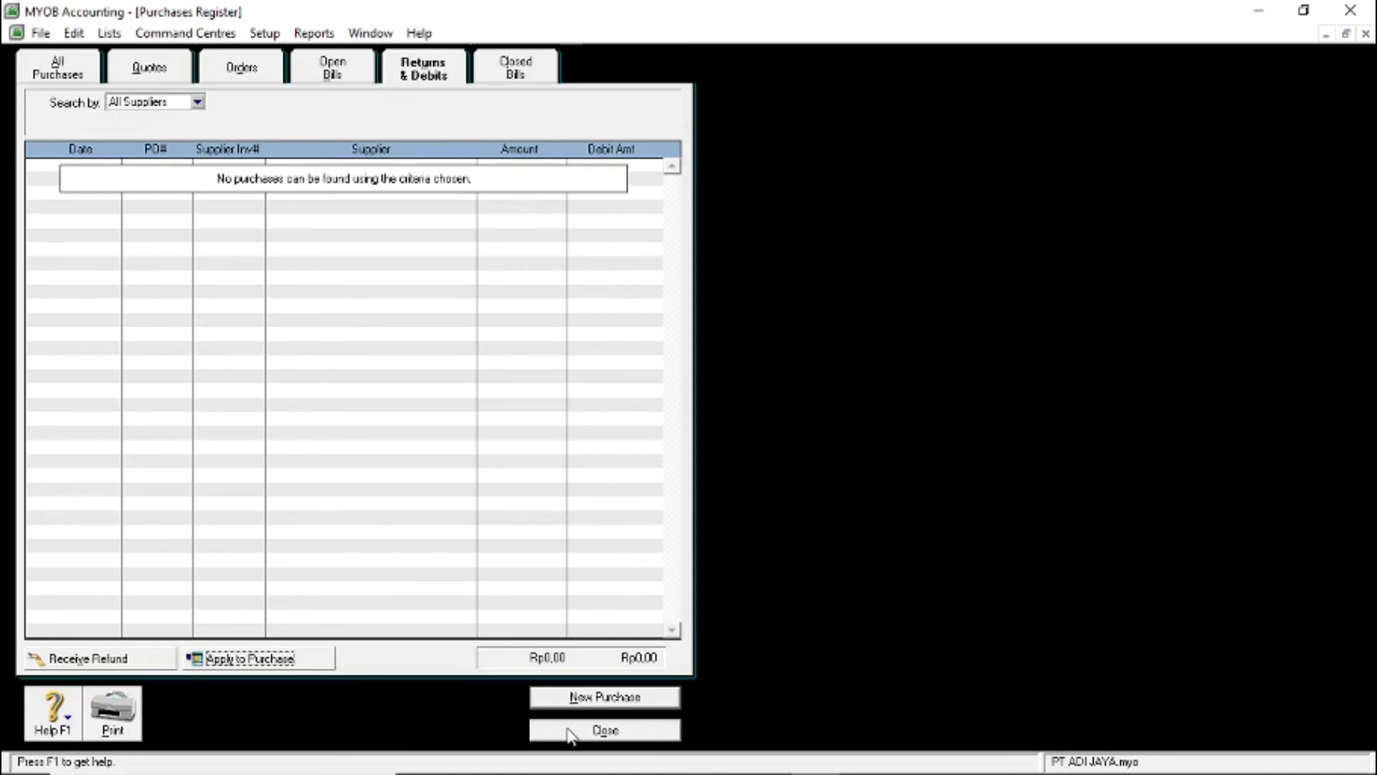
left_click(570, 730)
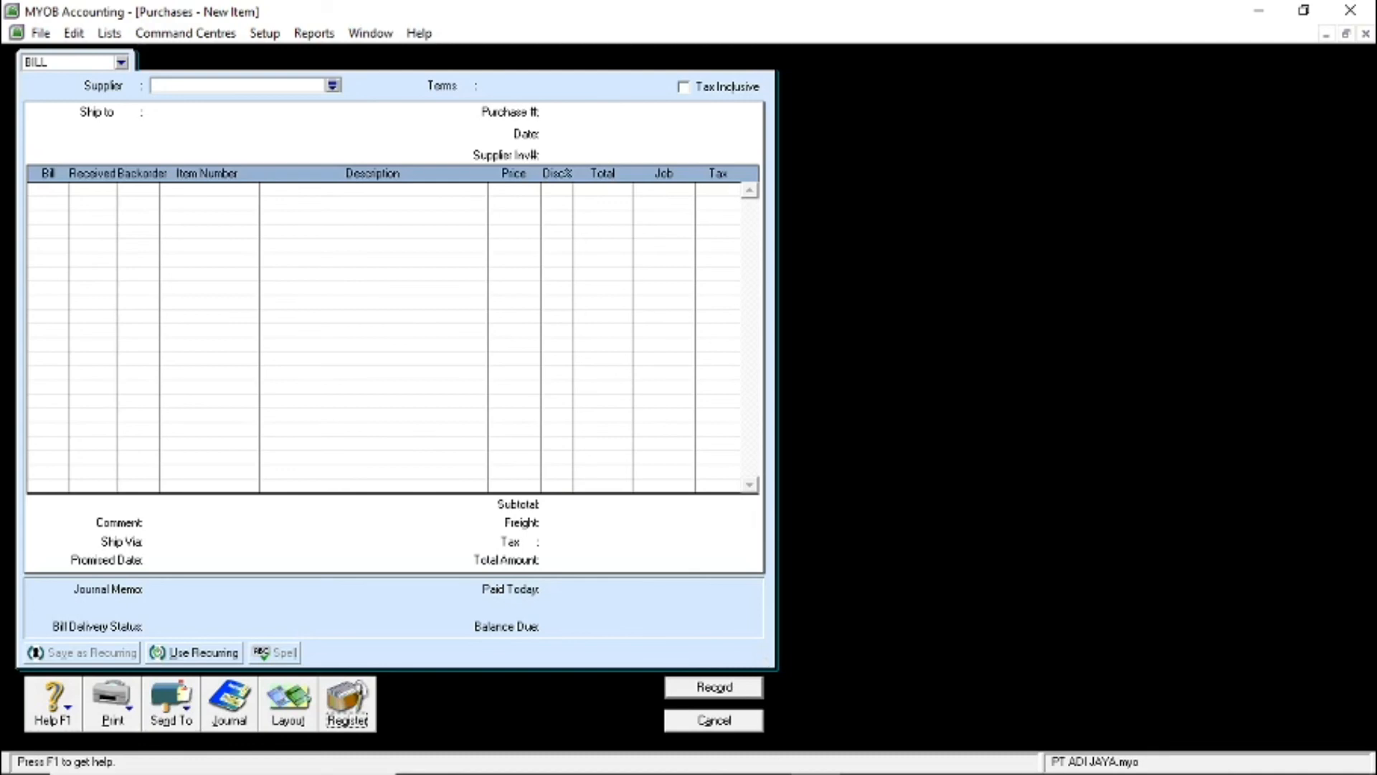
left_click(728, 727)
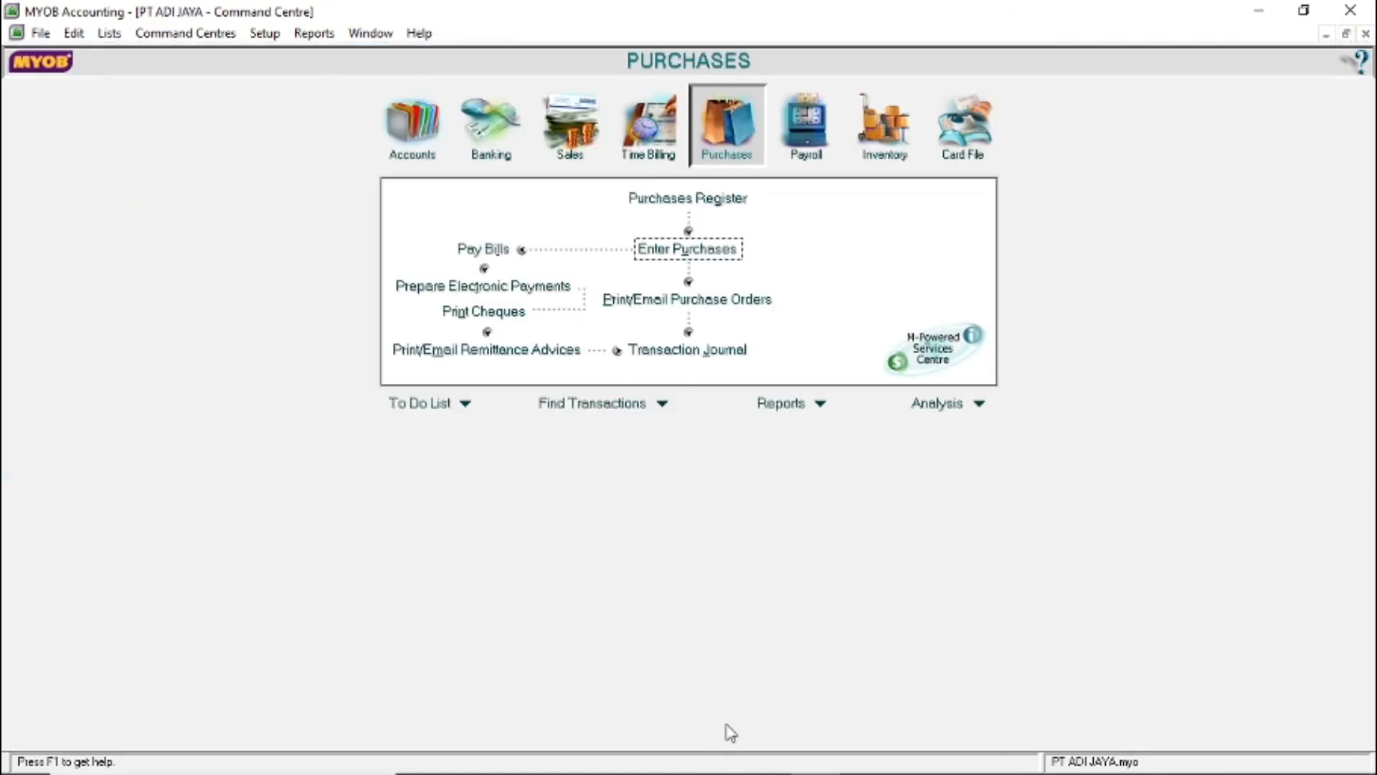
Start a new sales invoice and create a customer card named TUNAI
left_click(575, 152)
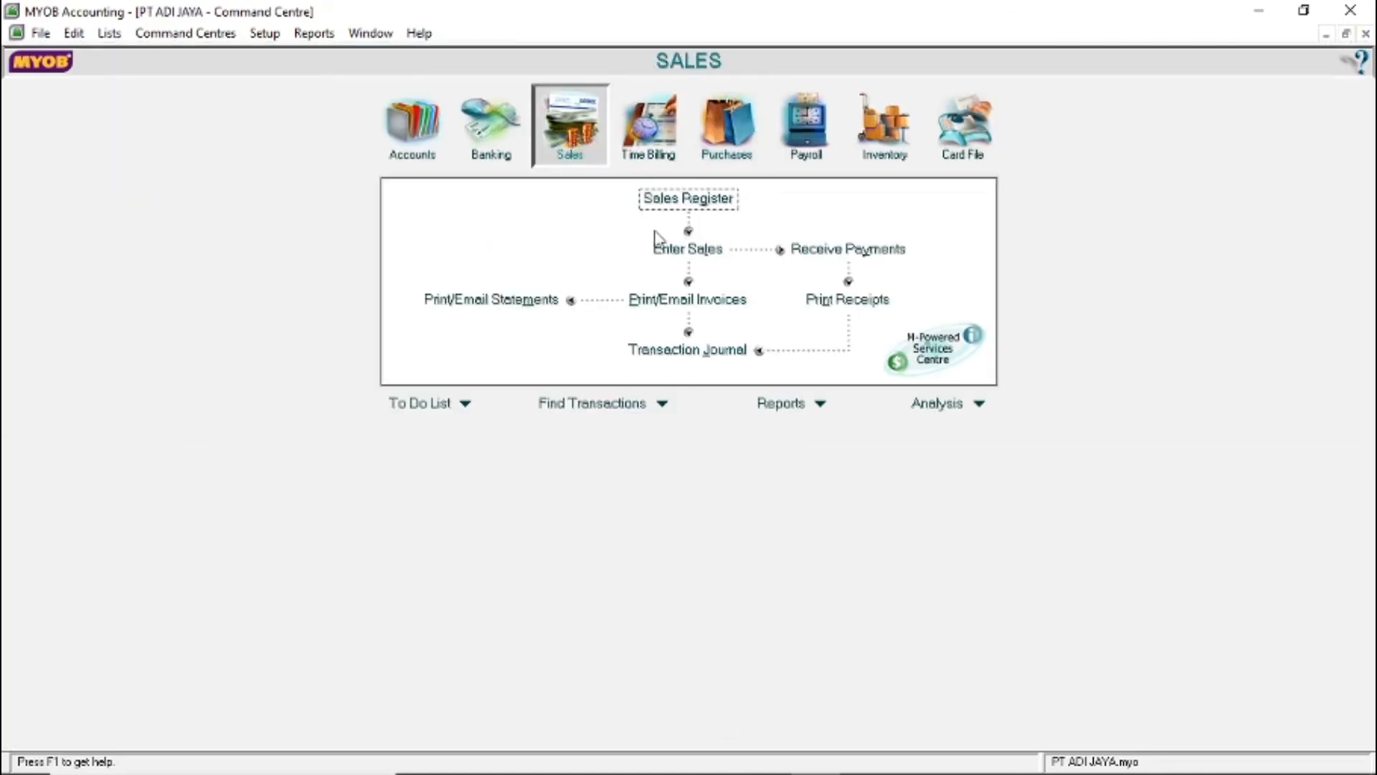
left_click(661, 253)
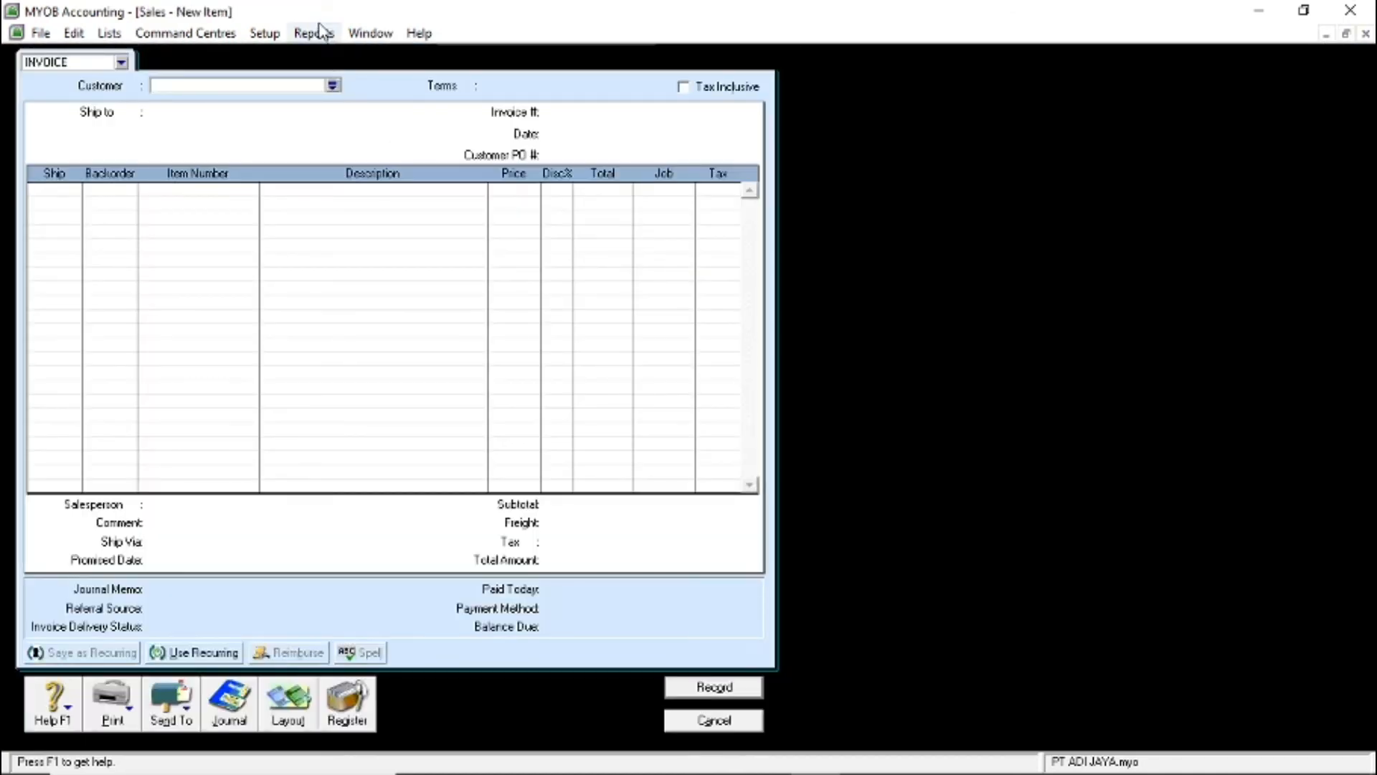
left_click(332, 86)
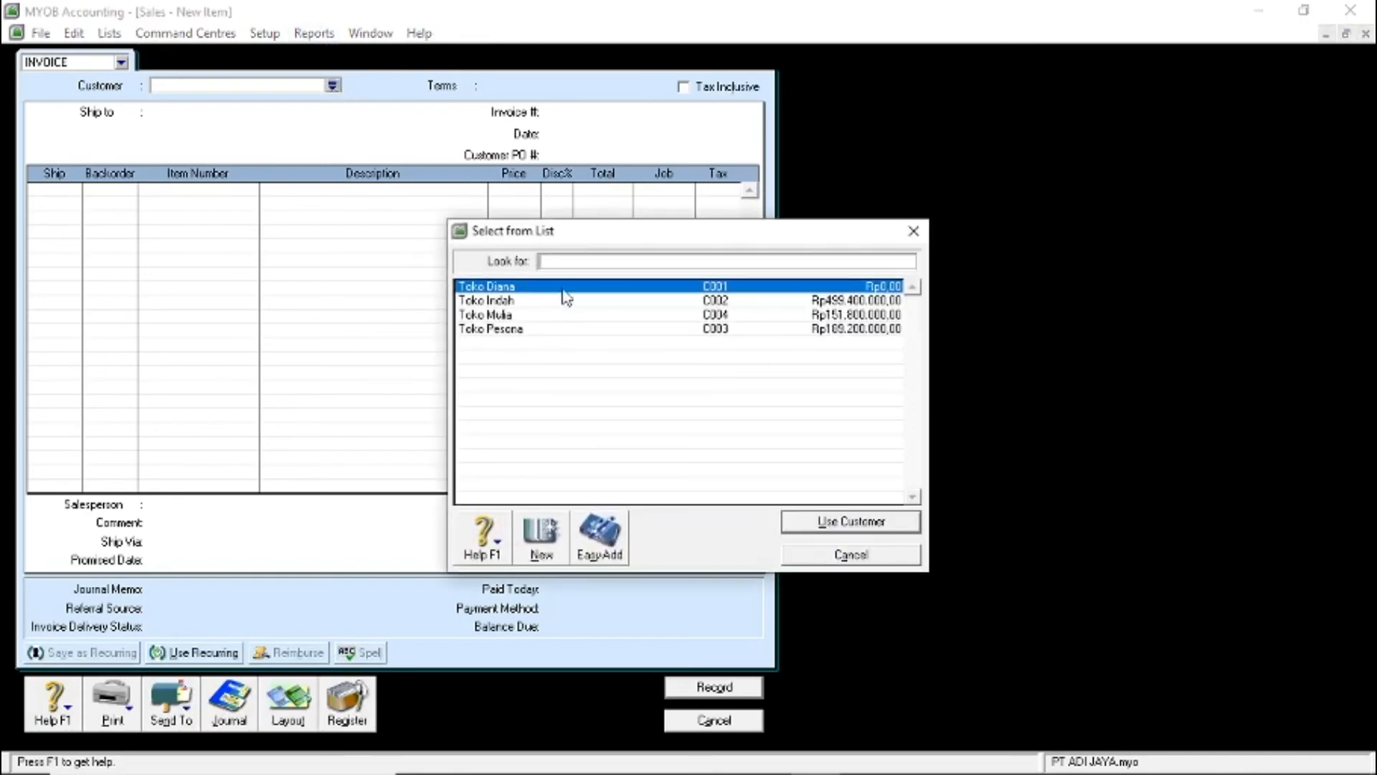
left_click(542, 537)
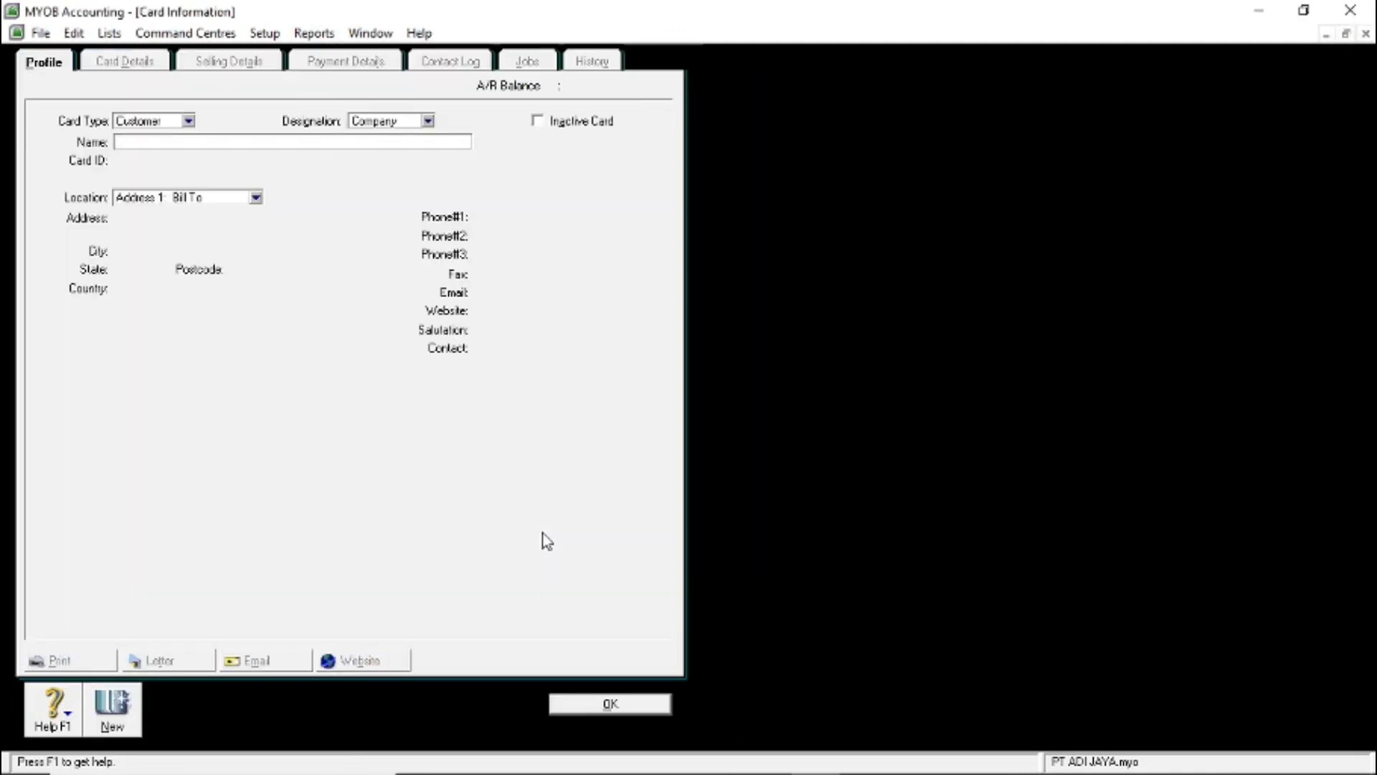
type("TUNAI")
left_click(598, 702)
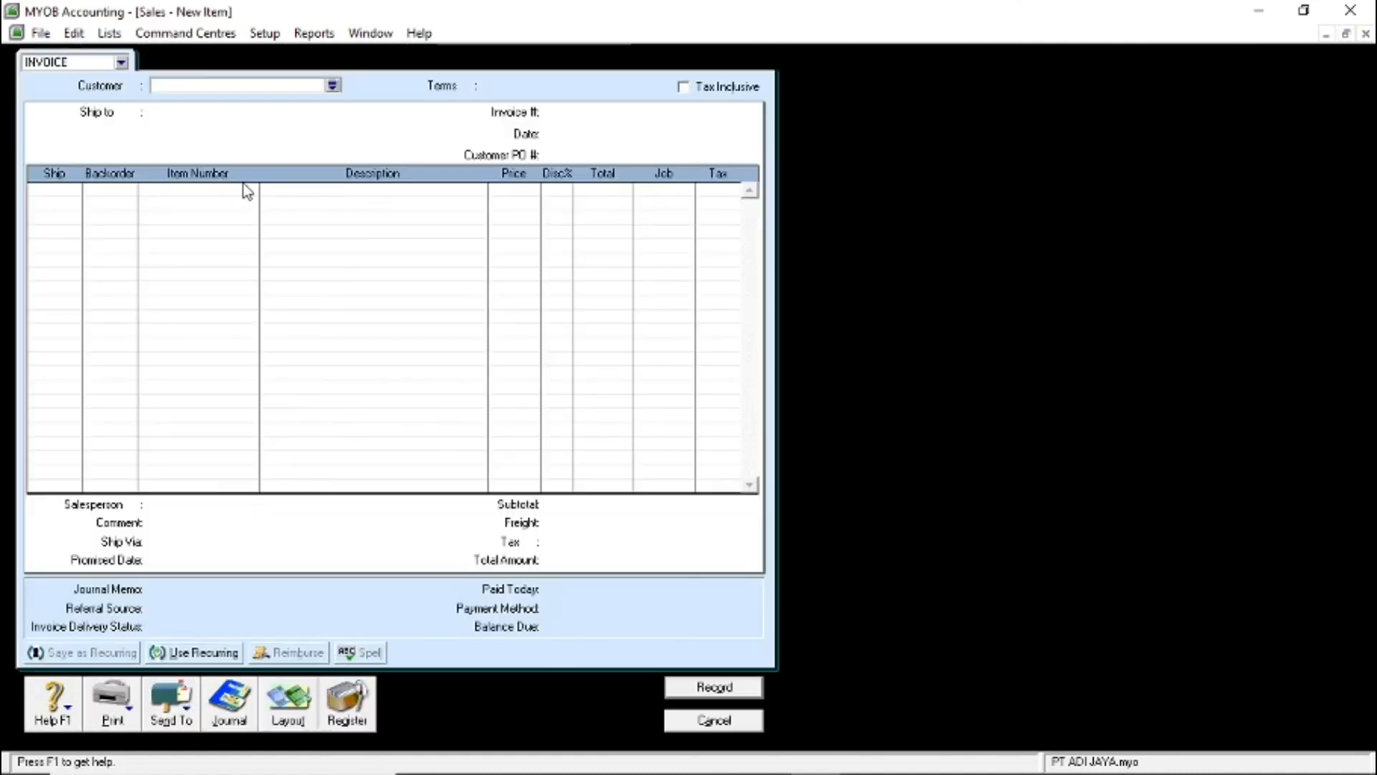
Assign the invoice to customer TUNAI, with invoice number AJKN-01 and date 15/12/2012
left_click(332, 85)
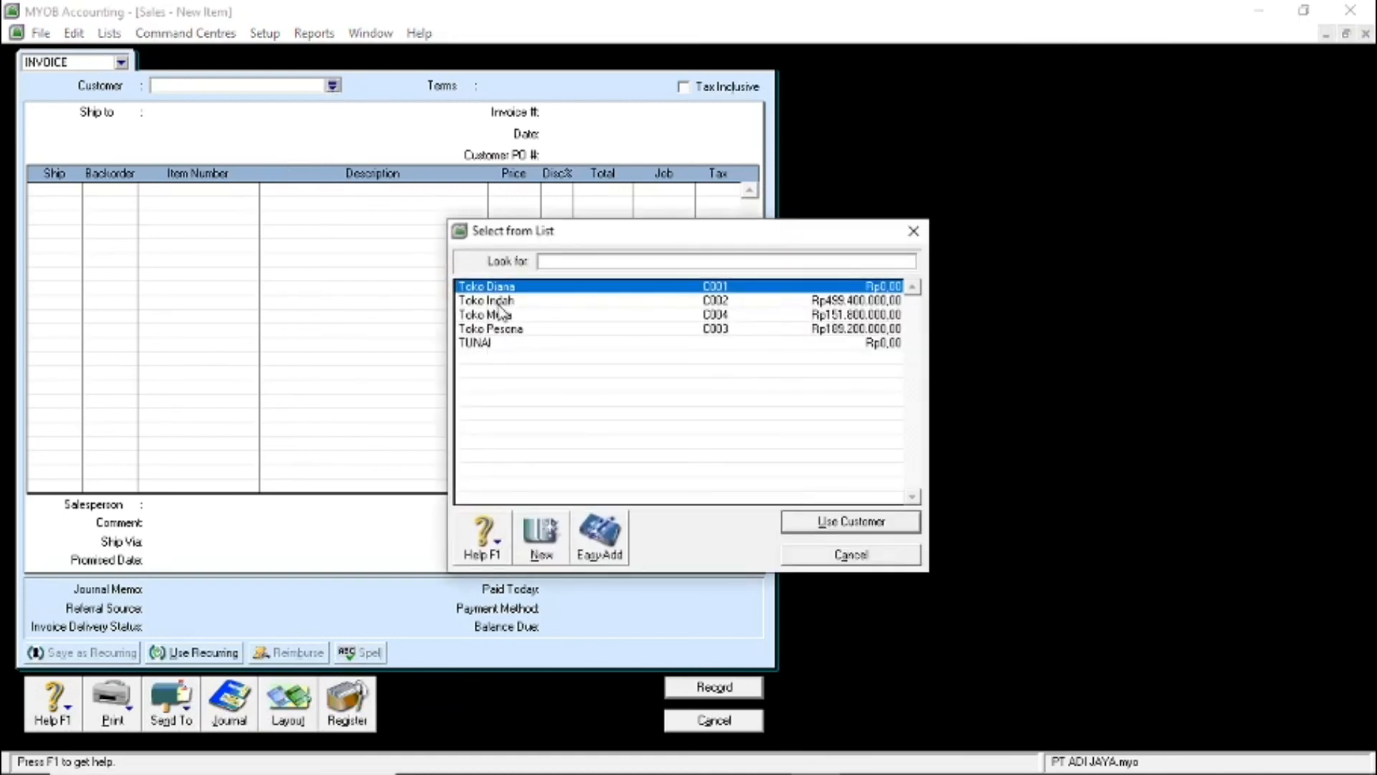
double_click(476, 344)
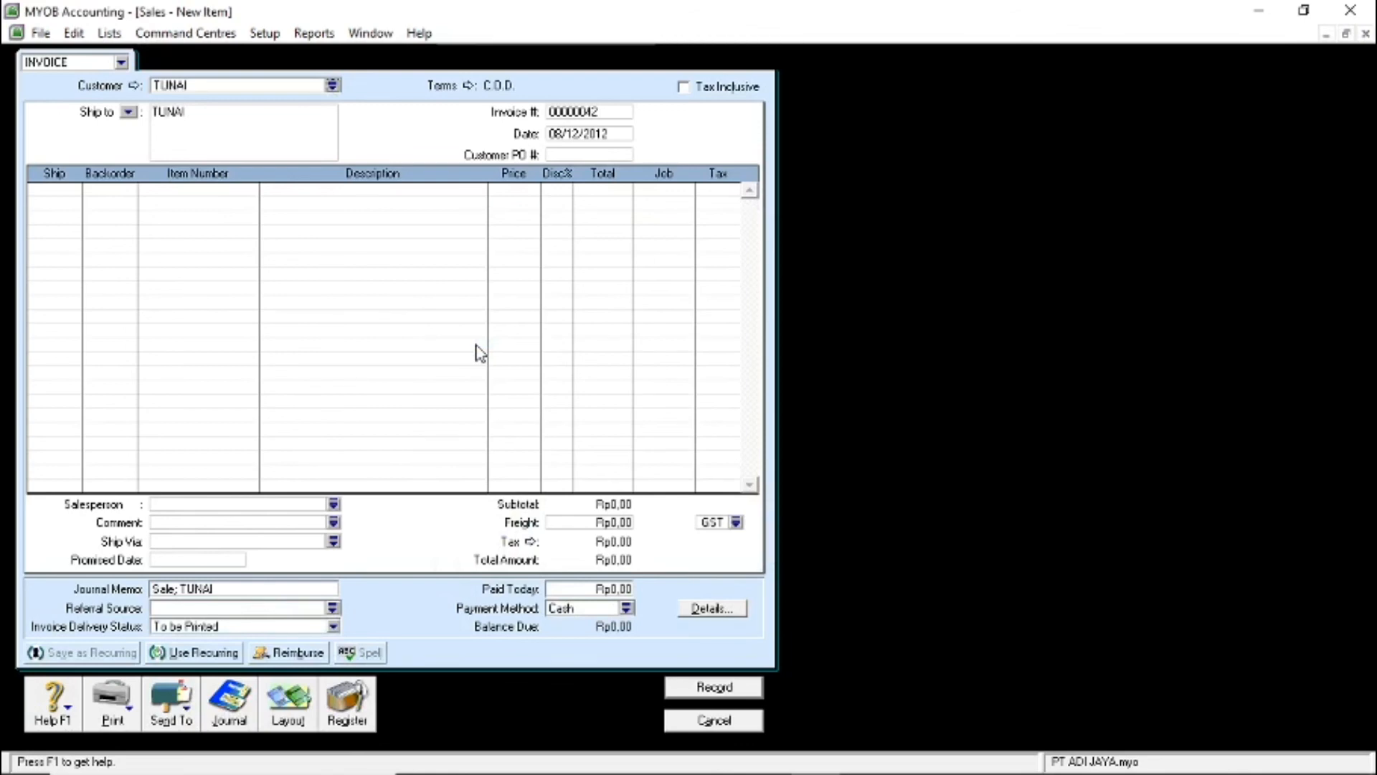
left_click(580, 113)
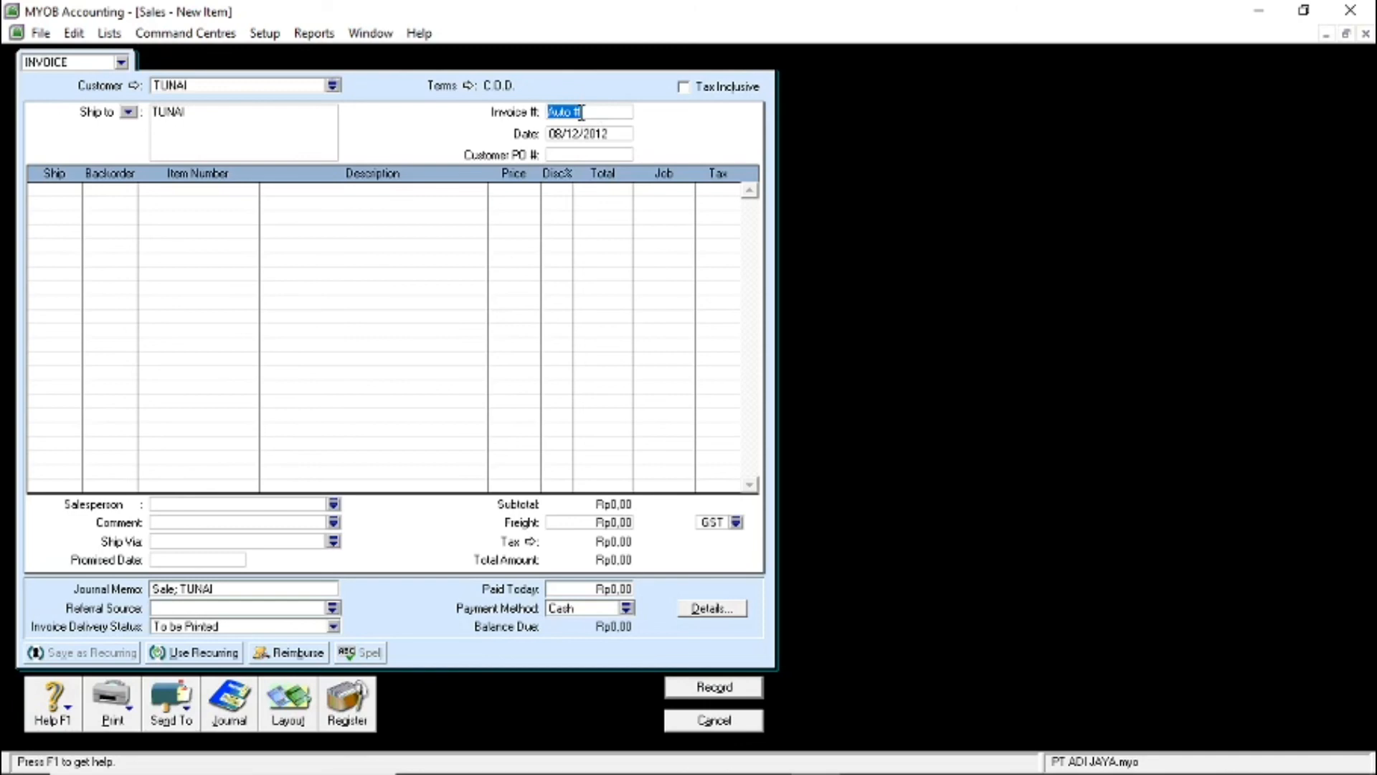
type("AJKN-01")
left_click(559, 134)
key("BackSpace")
key("BackSpace")
type("15")
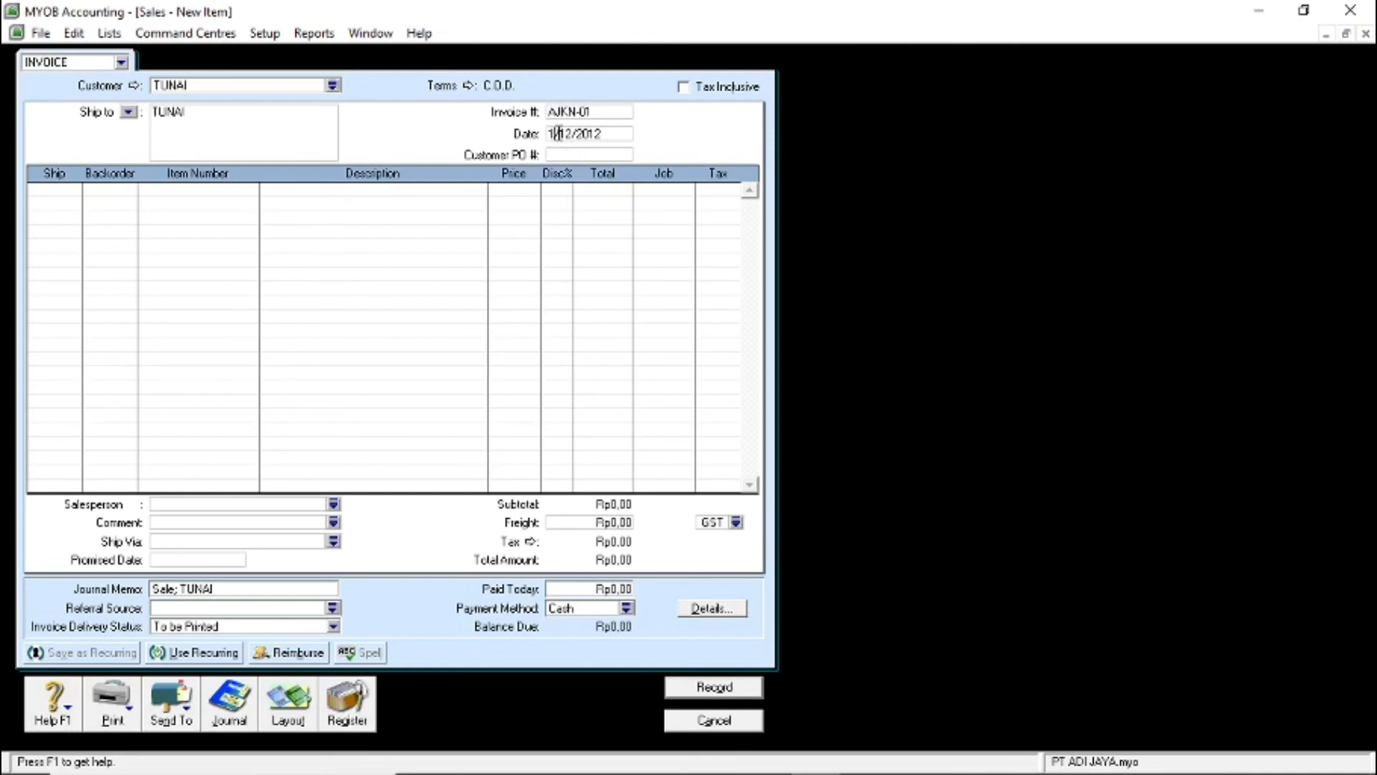
Add 7 units of item 501LED to the invoice at a unit price of 12000000
left_click(45, 189)
type("7")
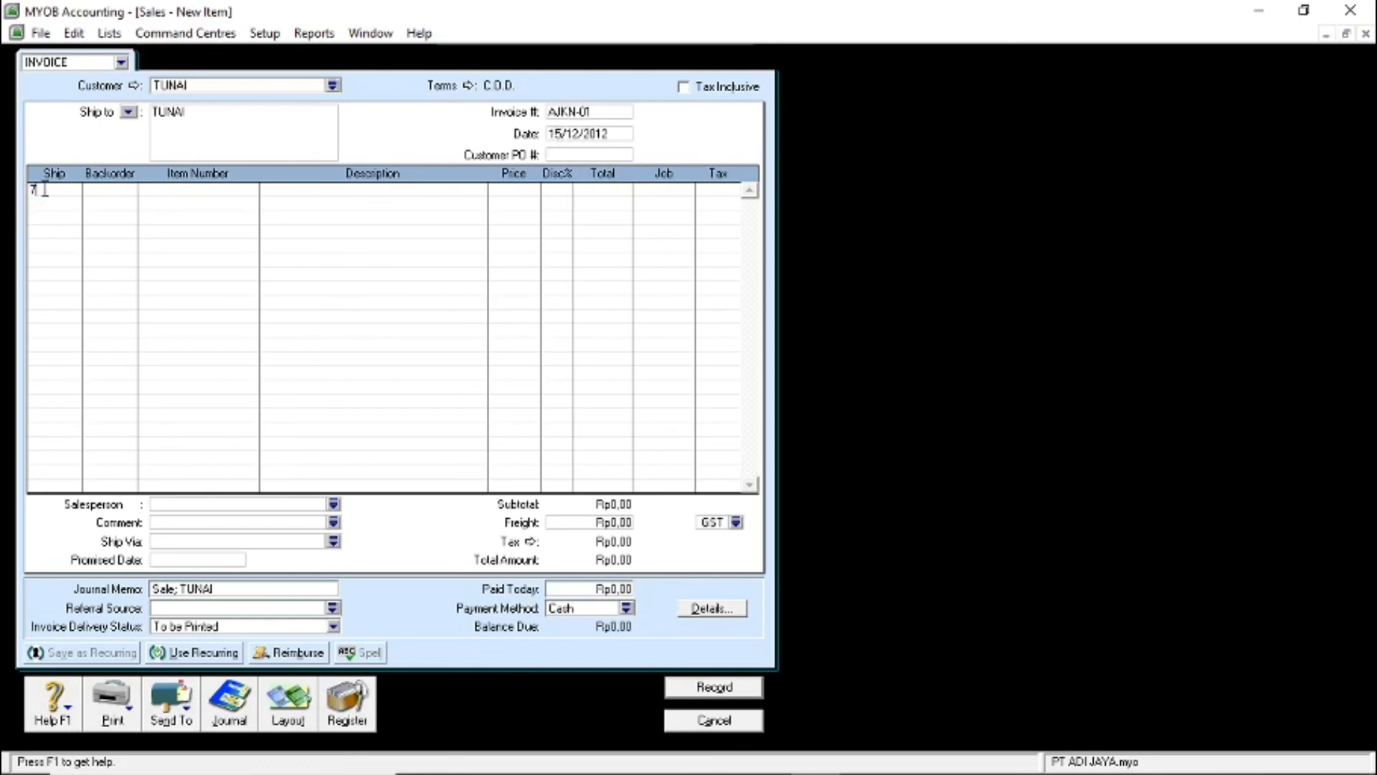
key("Tab")
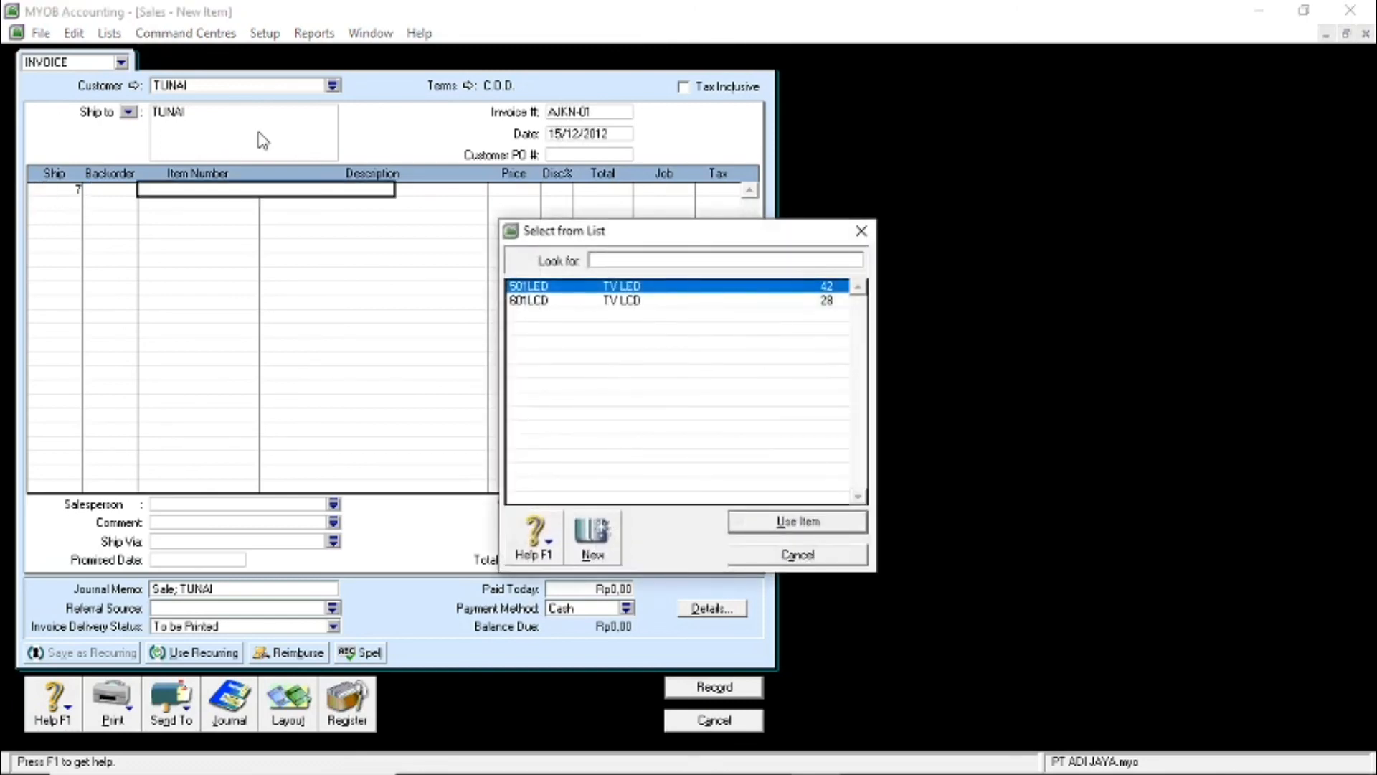
left_click(539, 287)
double_click(539, 286)
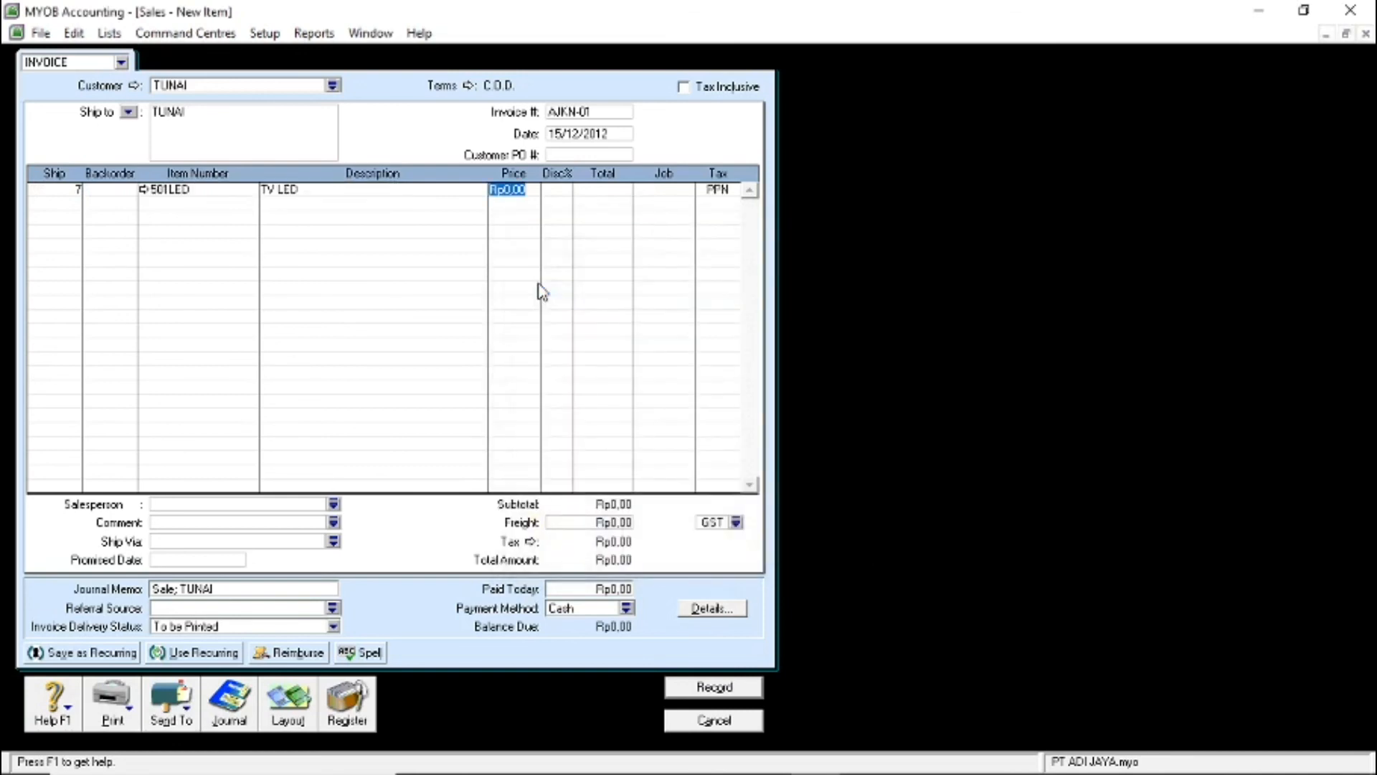
type("12000000")
key("Return")
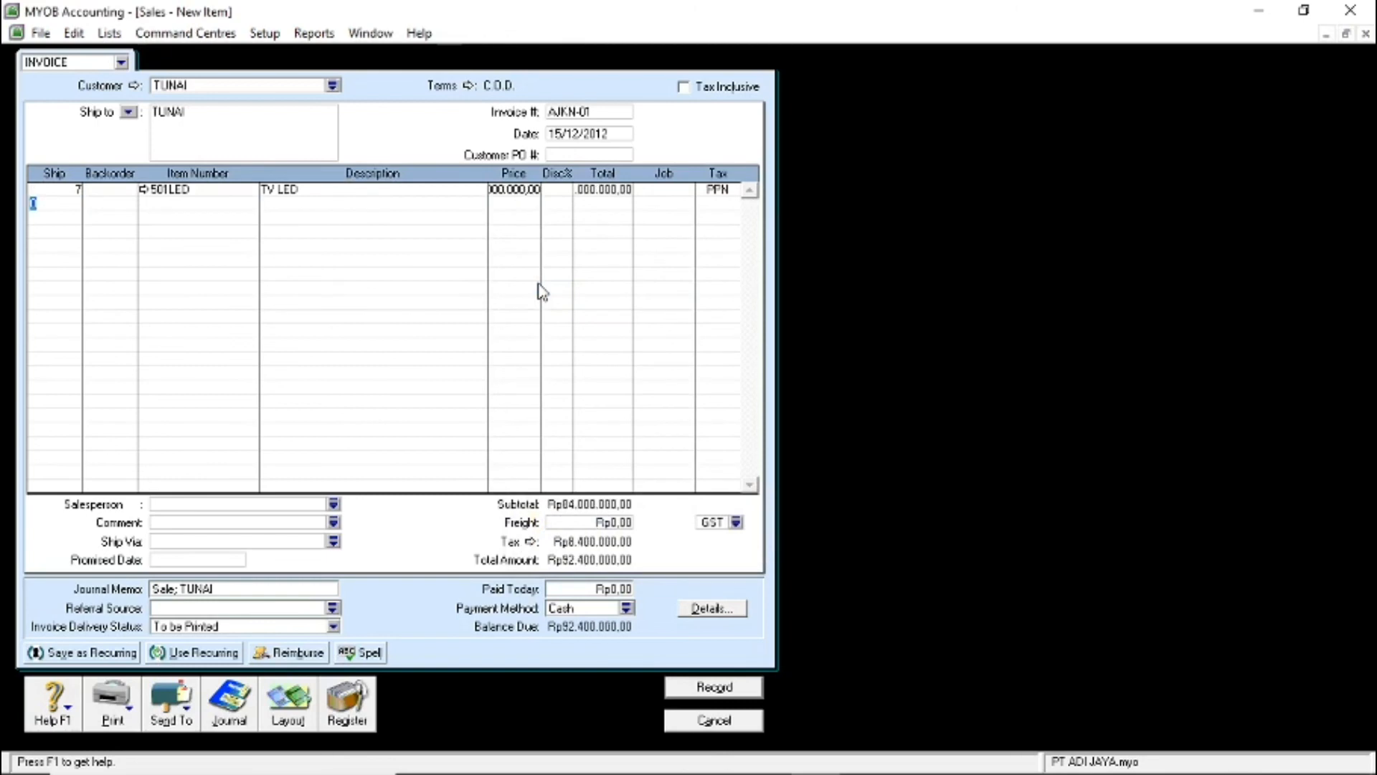
Add a second invoice line with quantity 8 and item 501LED, and check that item's card
type("8")
key("Tab")
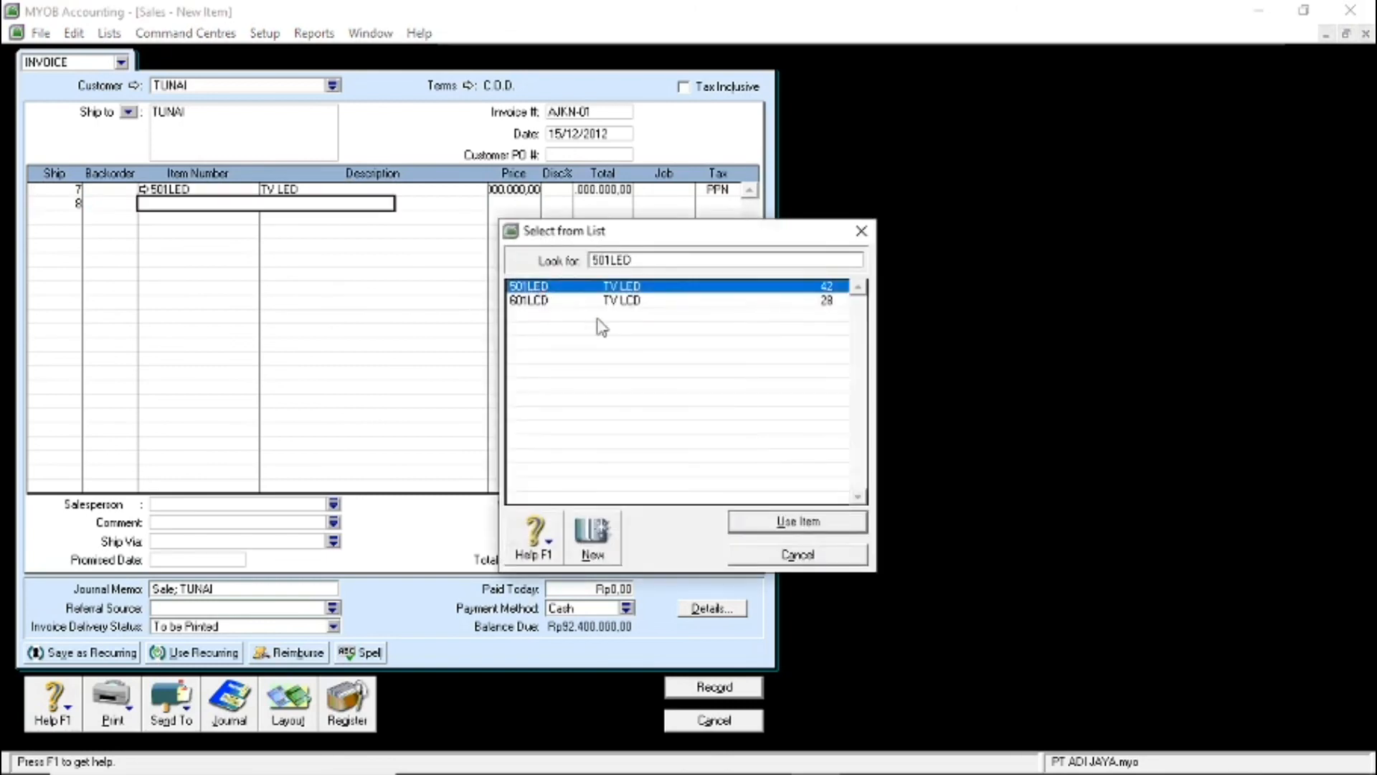
double_click(615, 291)
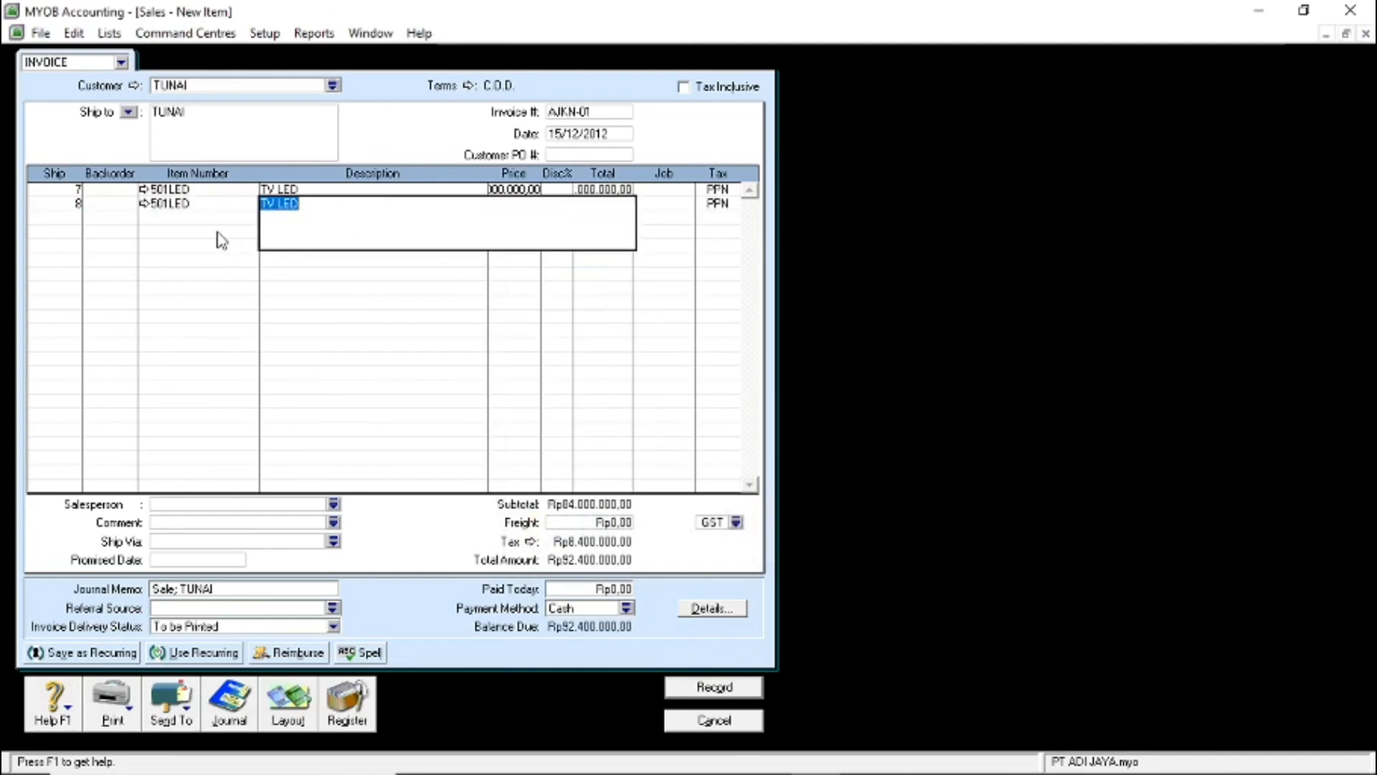
left_click(145, 204)
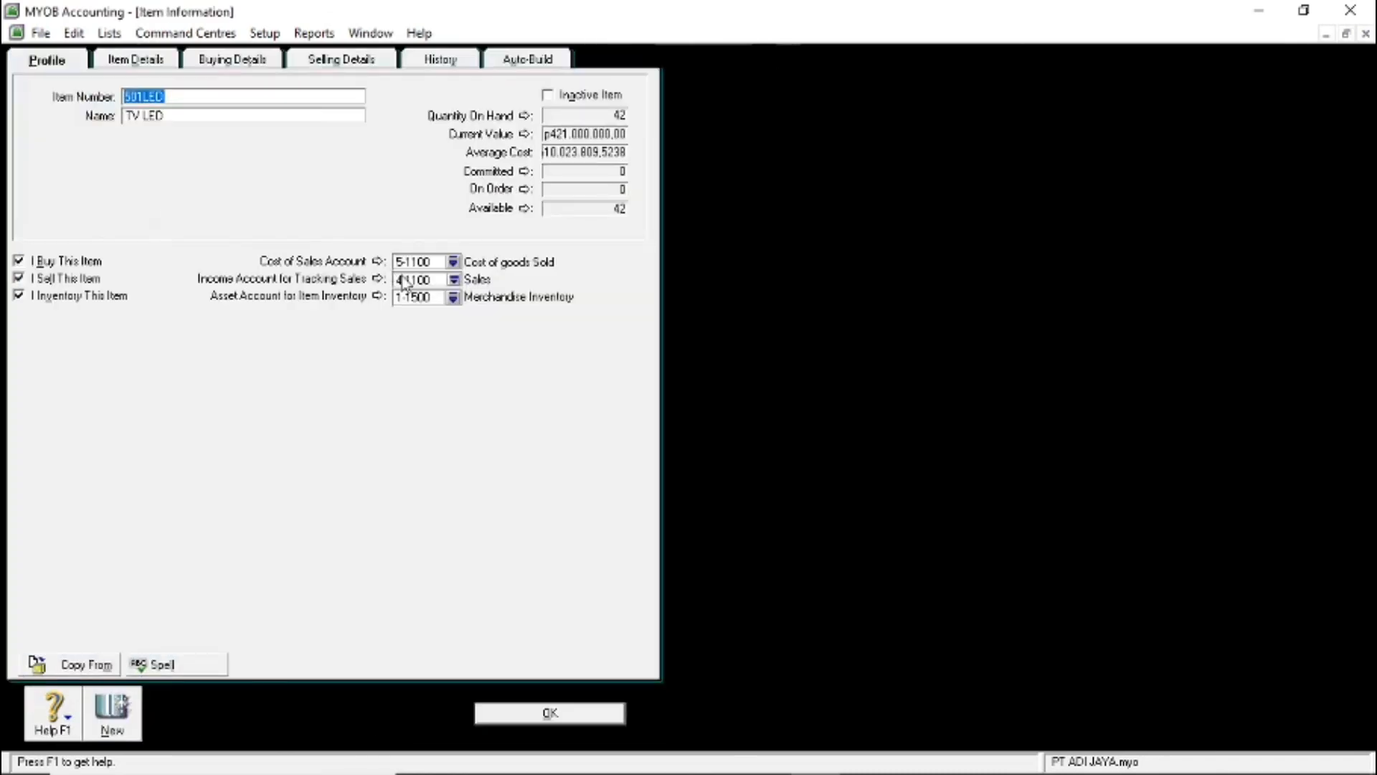
left_click(502, 717)
left_click(502, 717)
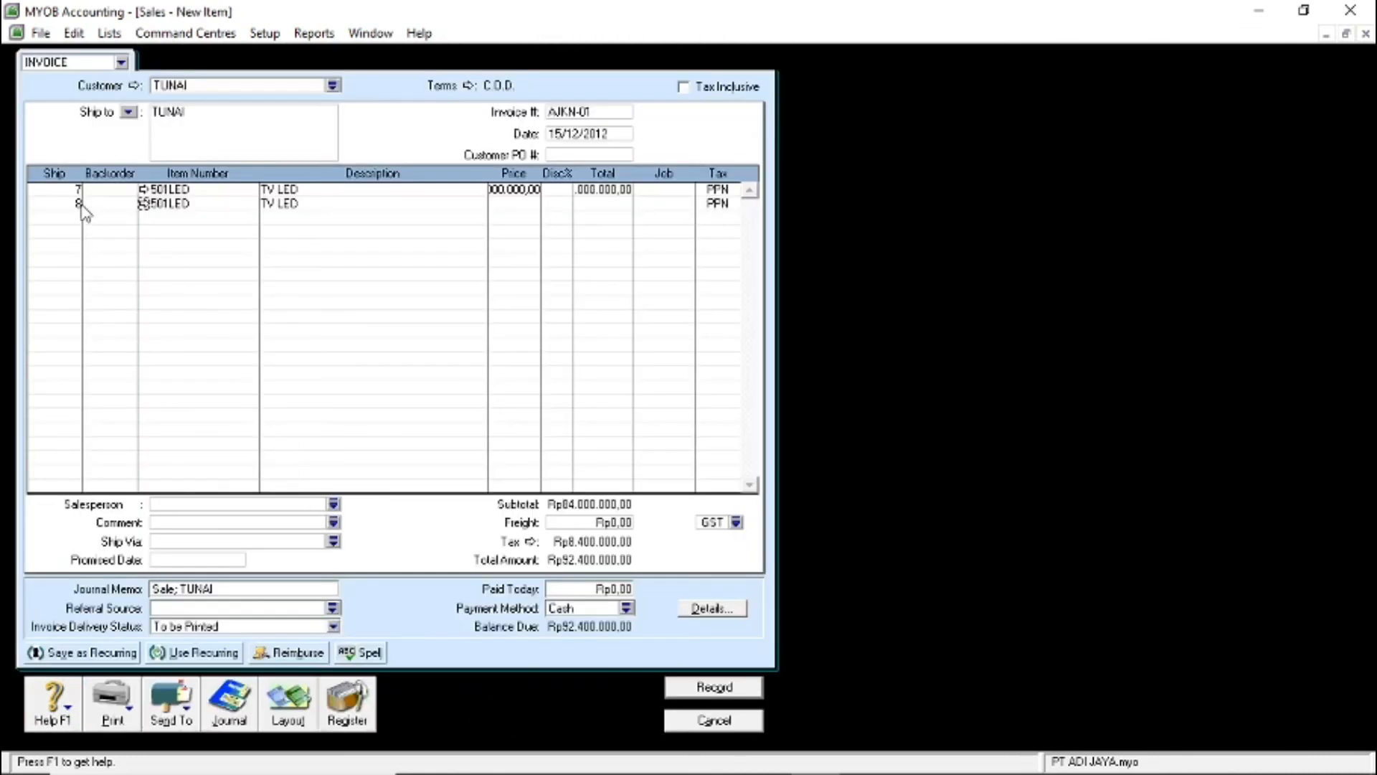
Replace the second line's item with 601LCD and set its unit price to 10000000
left_click(75, 203)
key("Tab")
key("Tab")
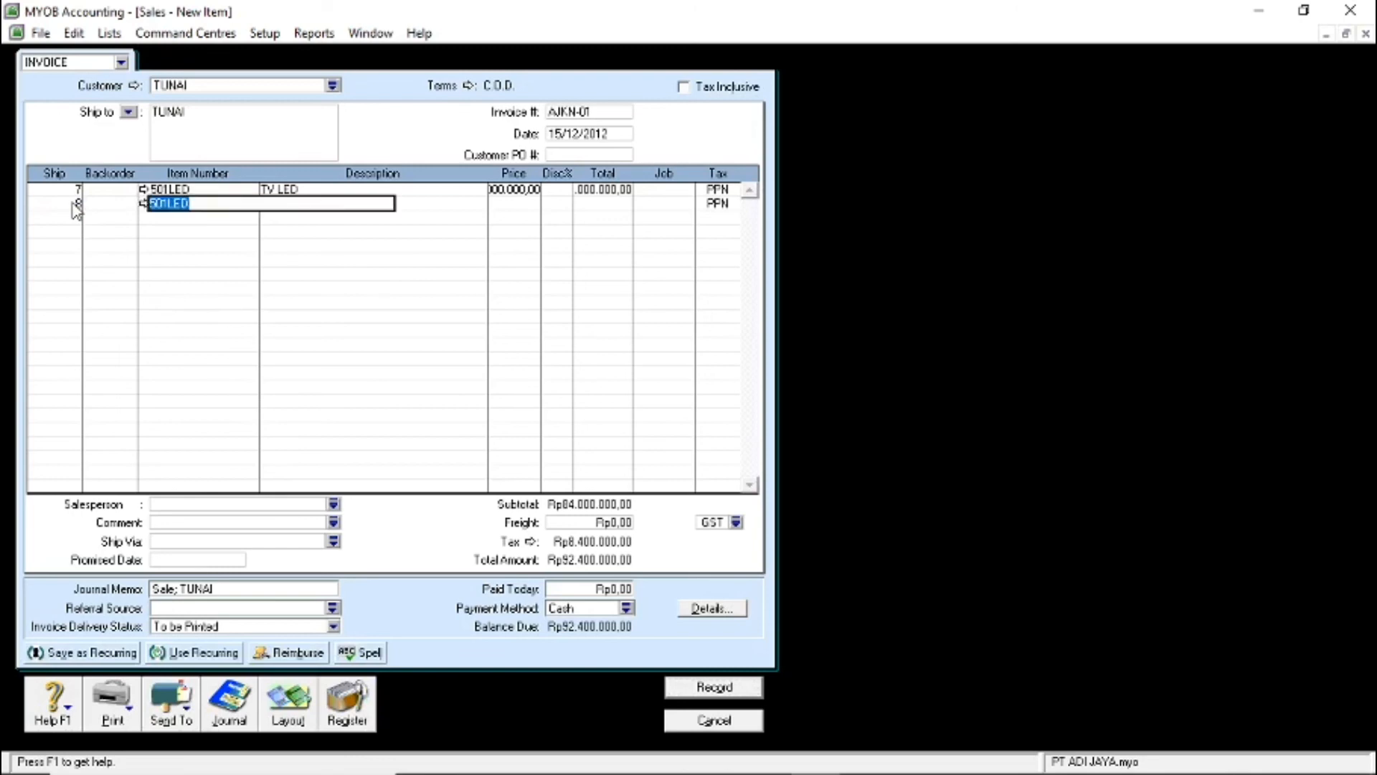
key("BackSpace")
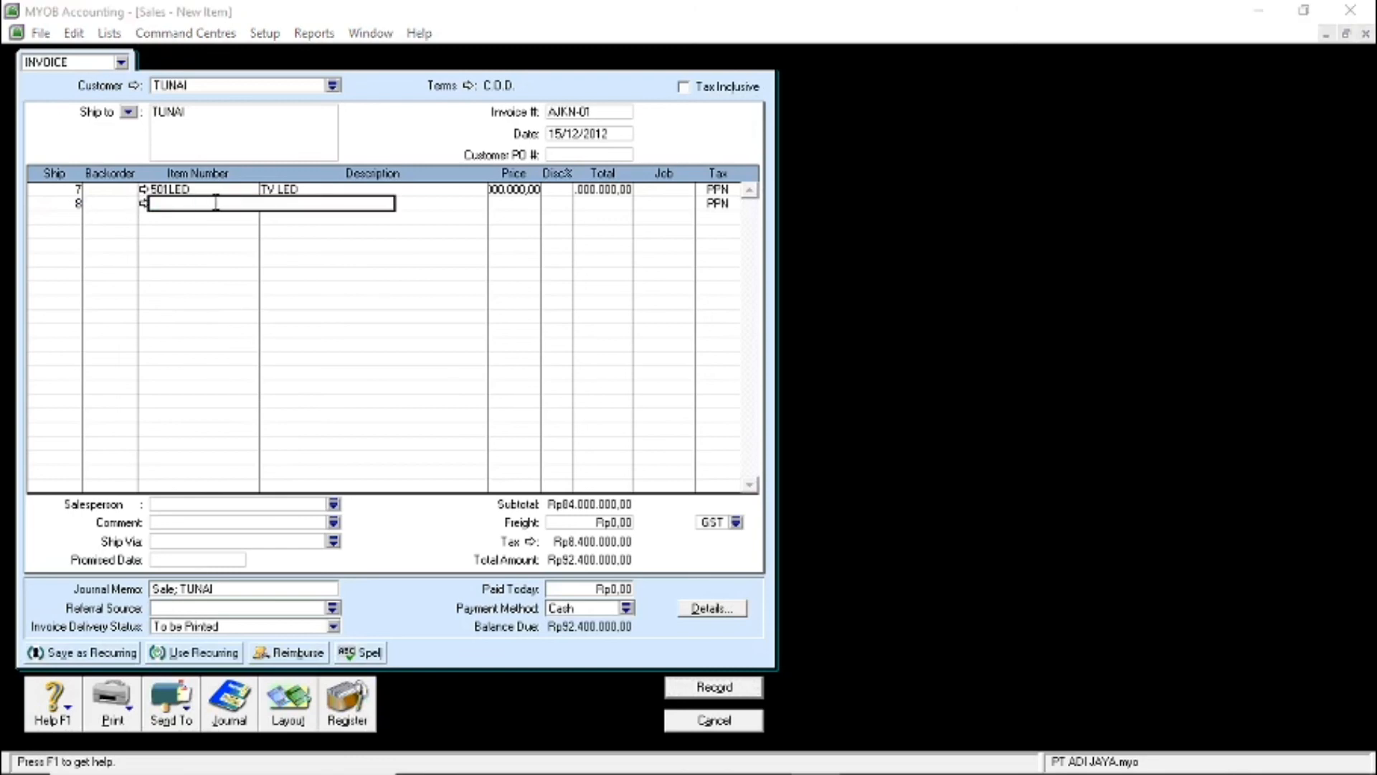
key("Tab")
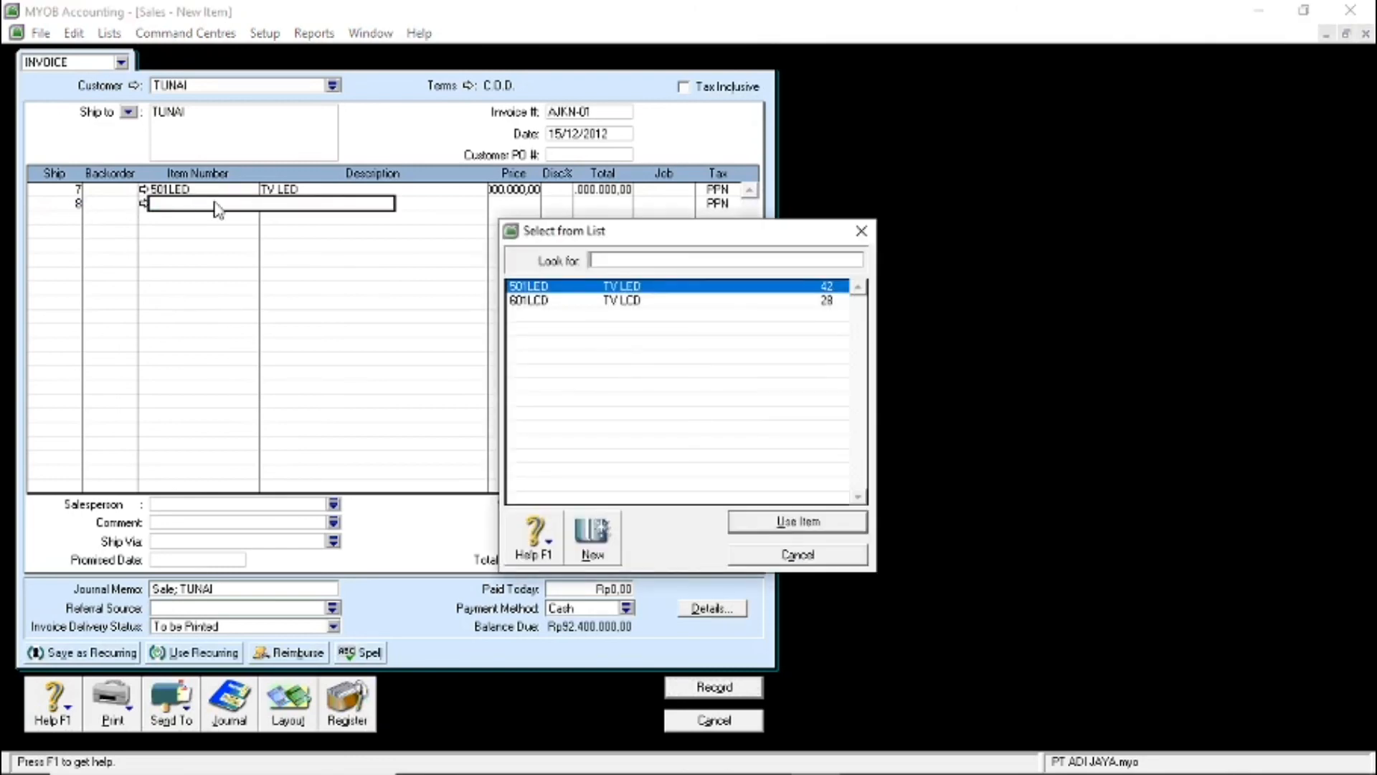
double_click(535, 302)
key("Tab")
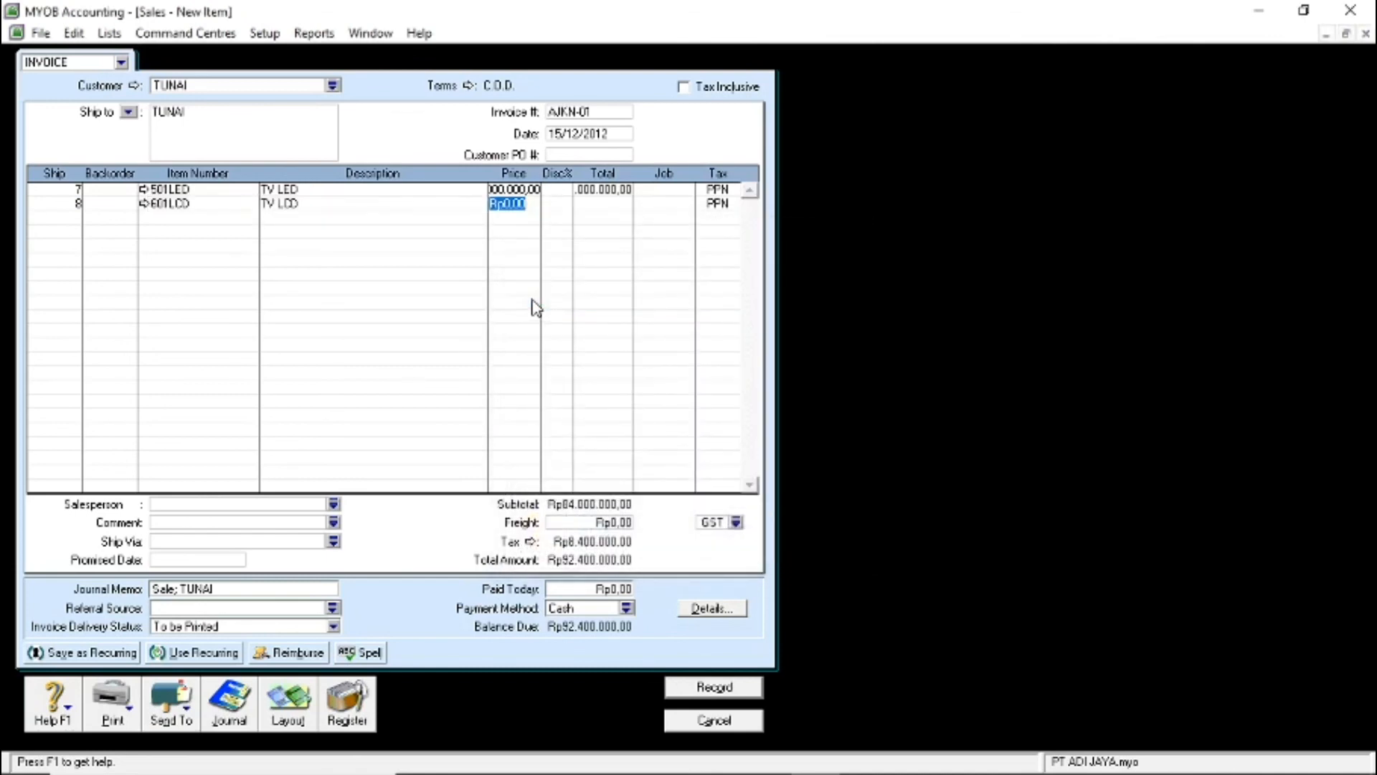
type("10000000")
key("Return")
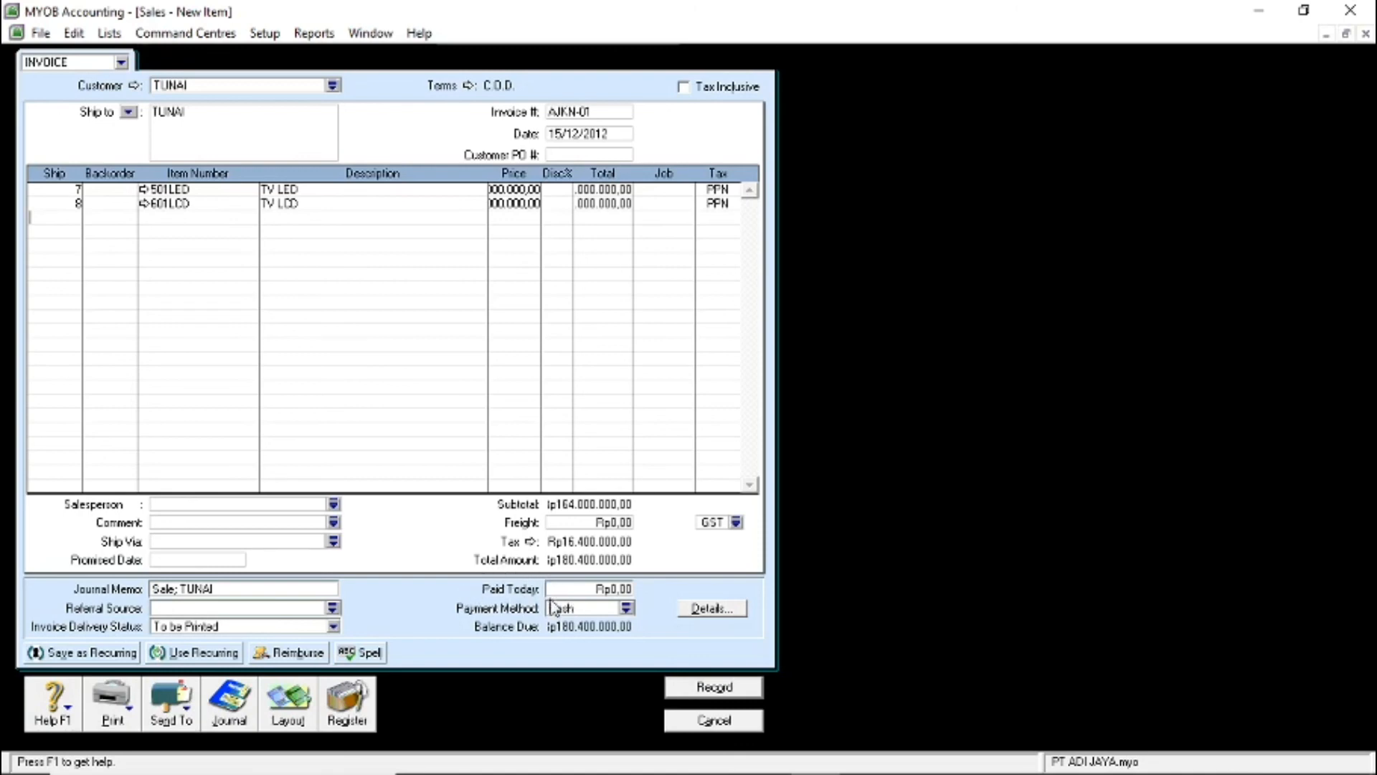
Set the amount paid today on the invoice to 180400000
left_click(576, 594)
key("BackSpace")
type("100")
type("400")
type("000")
key("Tab")
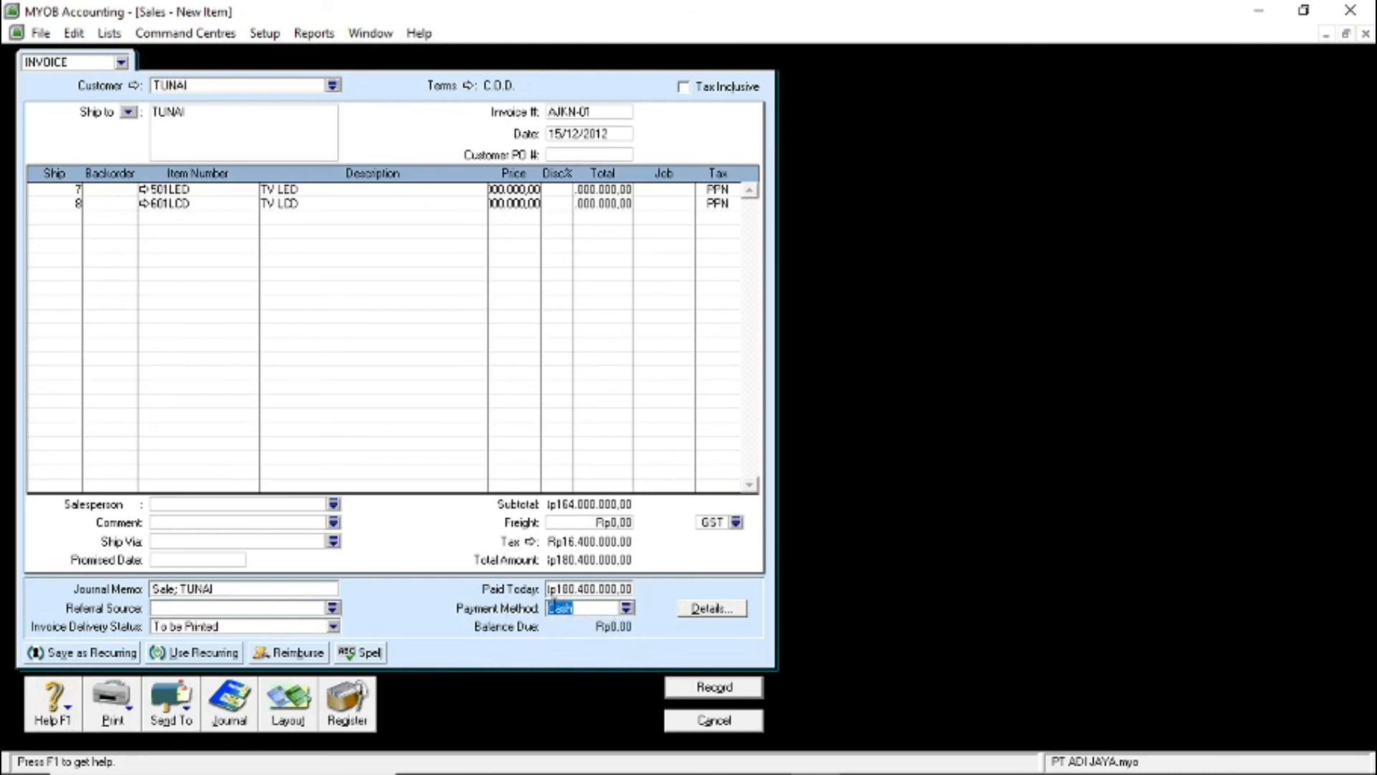
Preview the cash sale's journal recap, record the invoice, and close the sales entry window
key("ctrl+r")
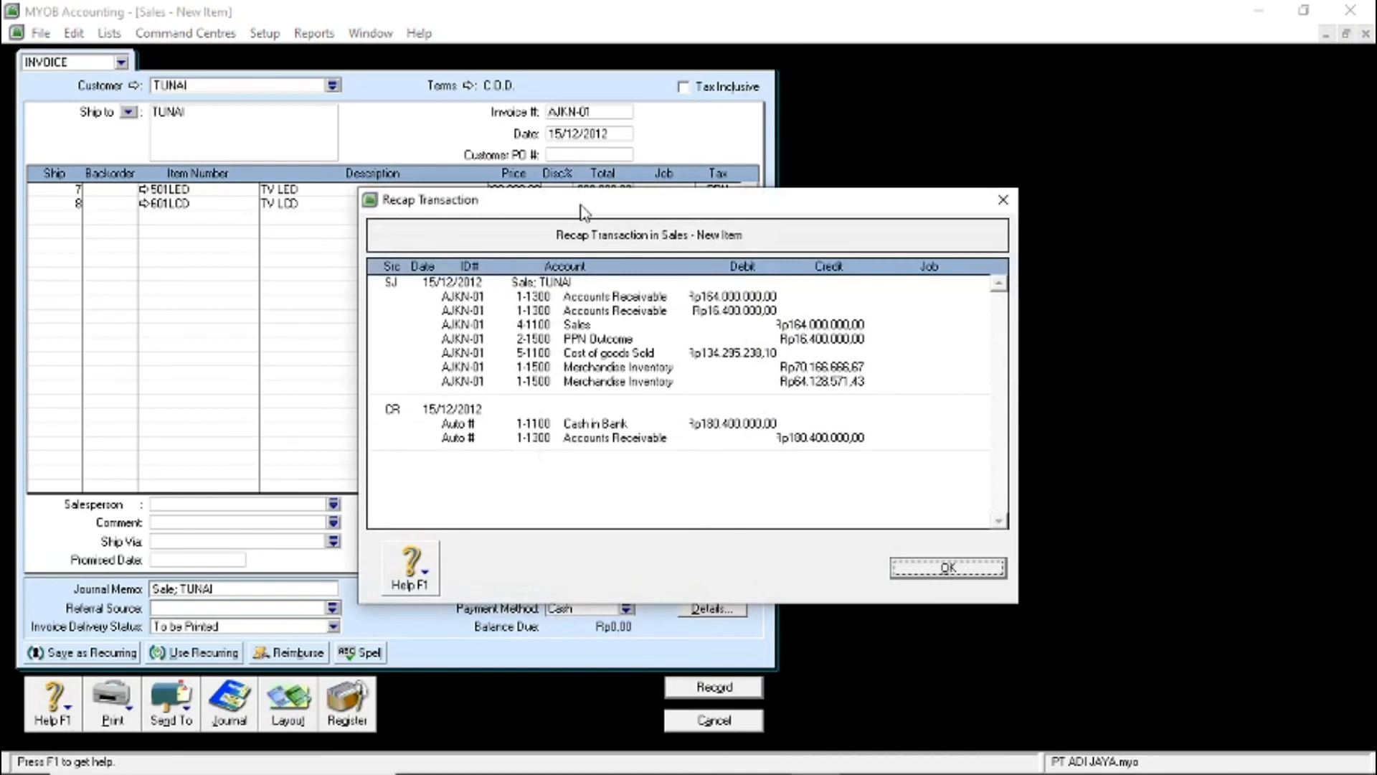
left_click_drag(582, 206, 415, 251)
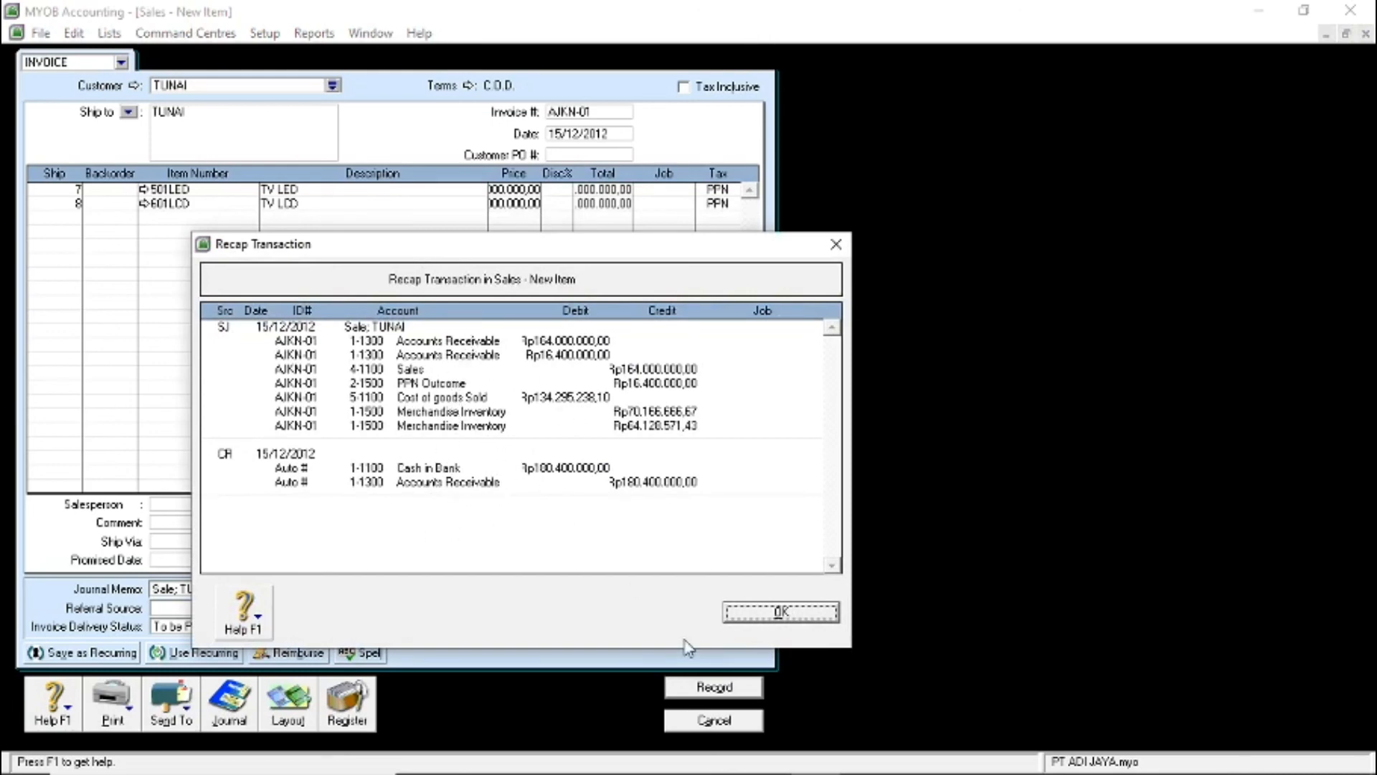
left_click(781, 612)
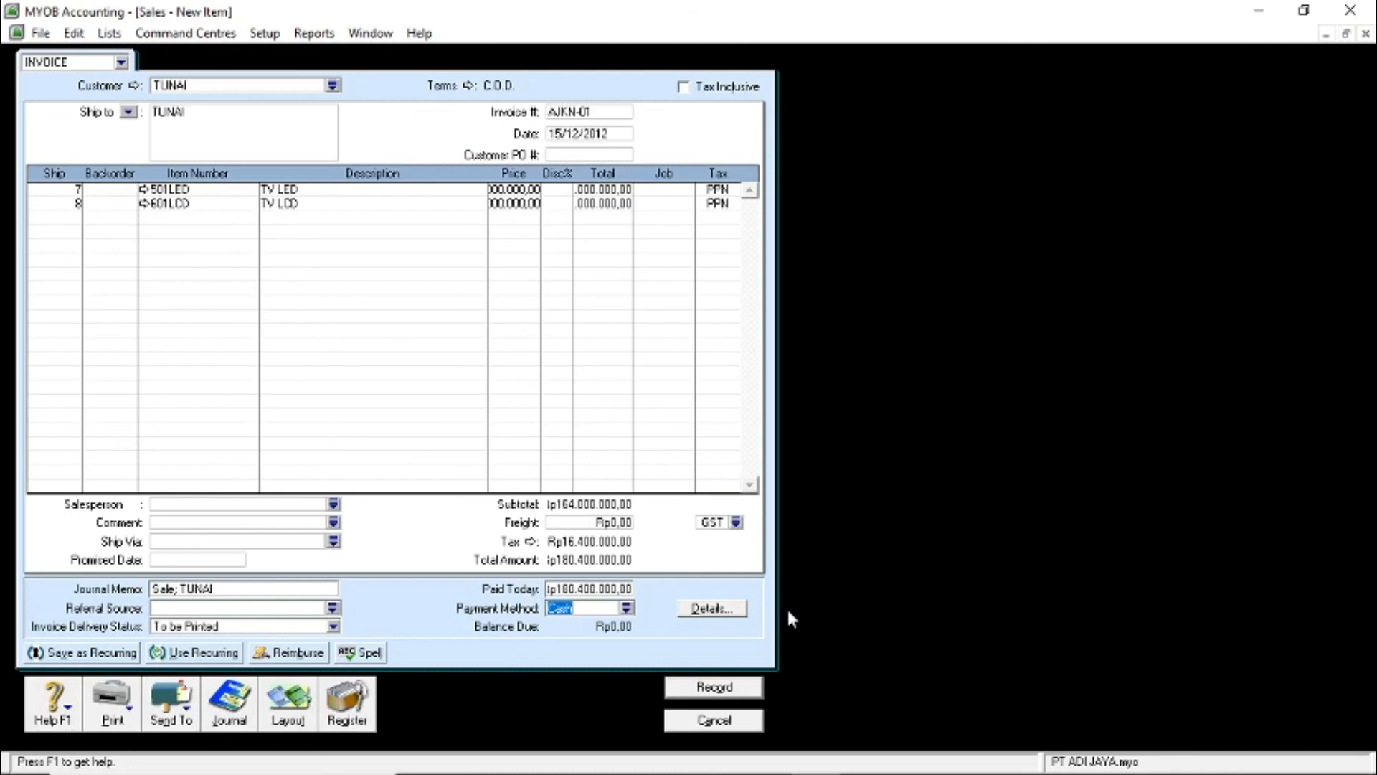
left_click(711, 690)
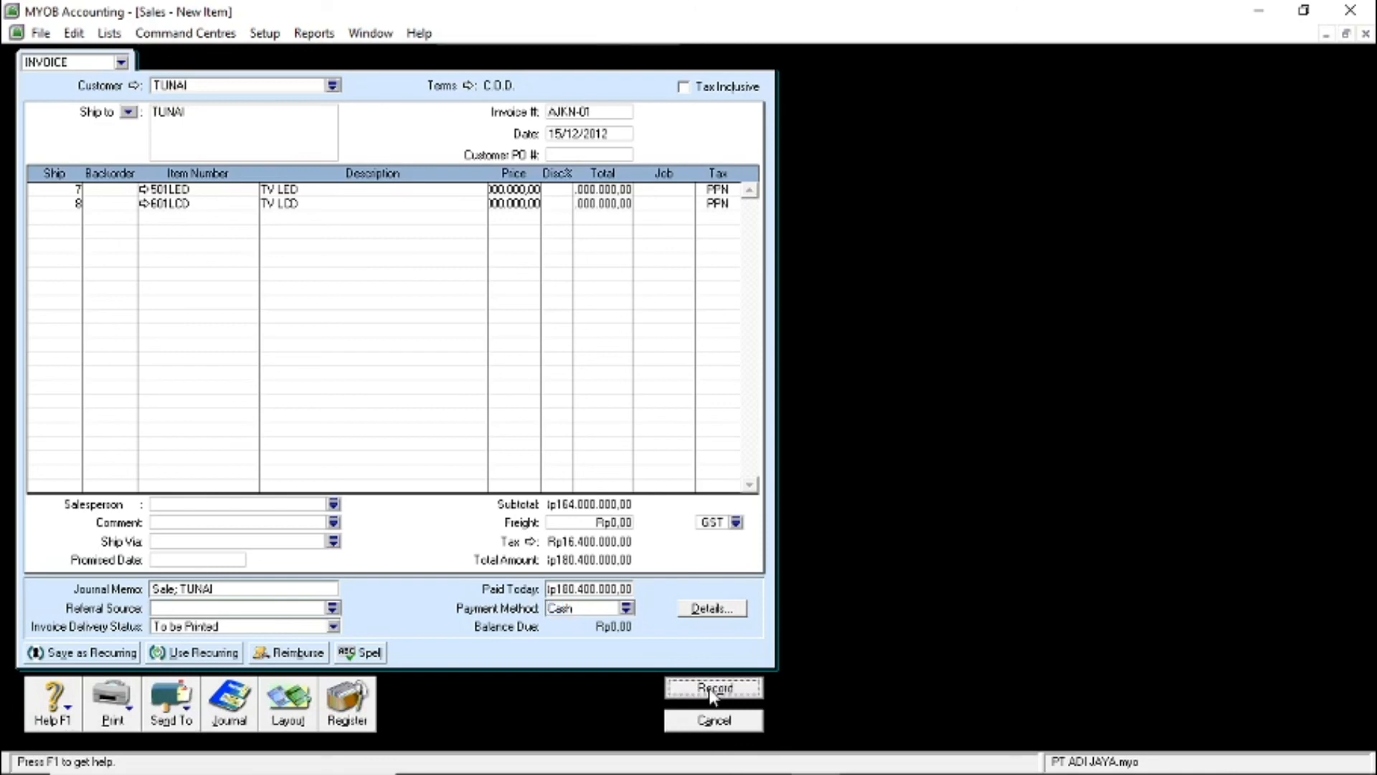
left_click(712, 720)
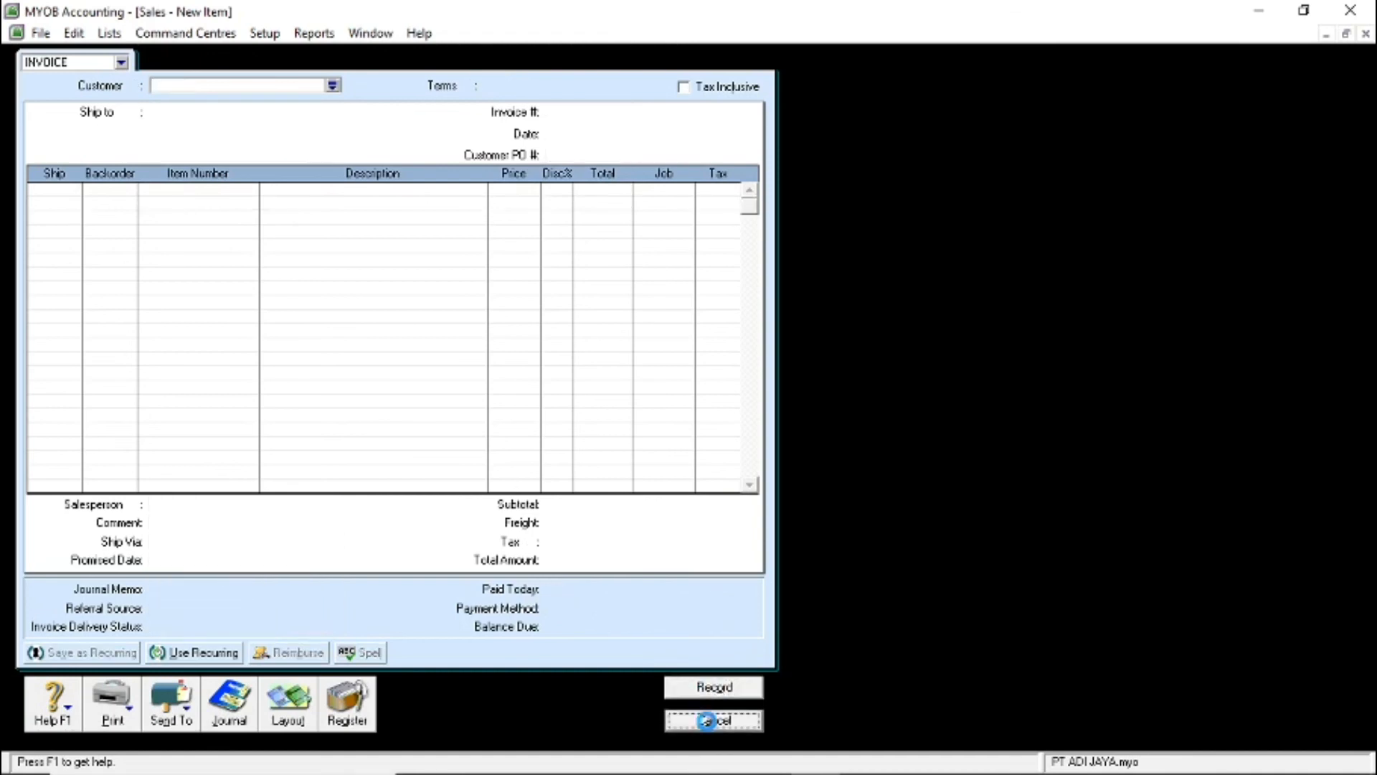
Review the sales entries in the transaction journal down to the AJKN-01 cash sale, and close the journal
left_click(407, 104)
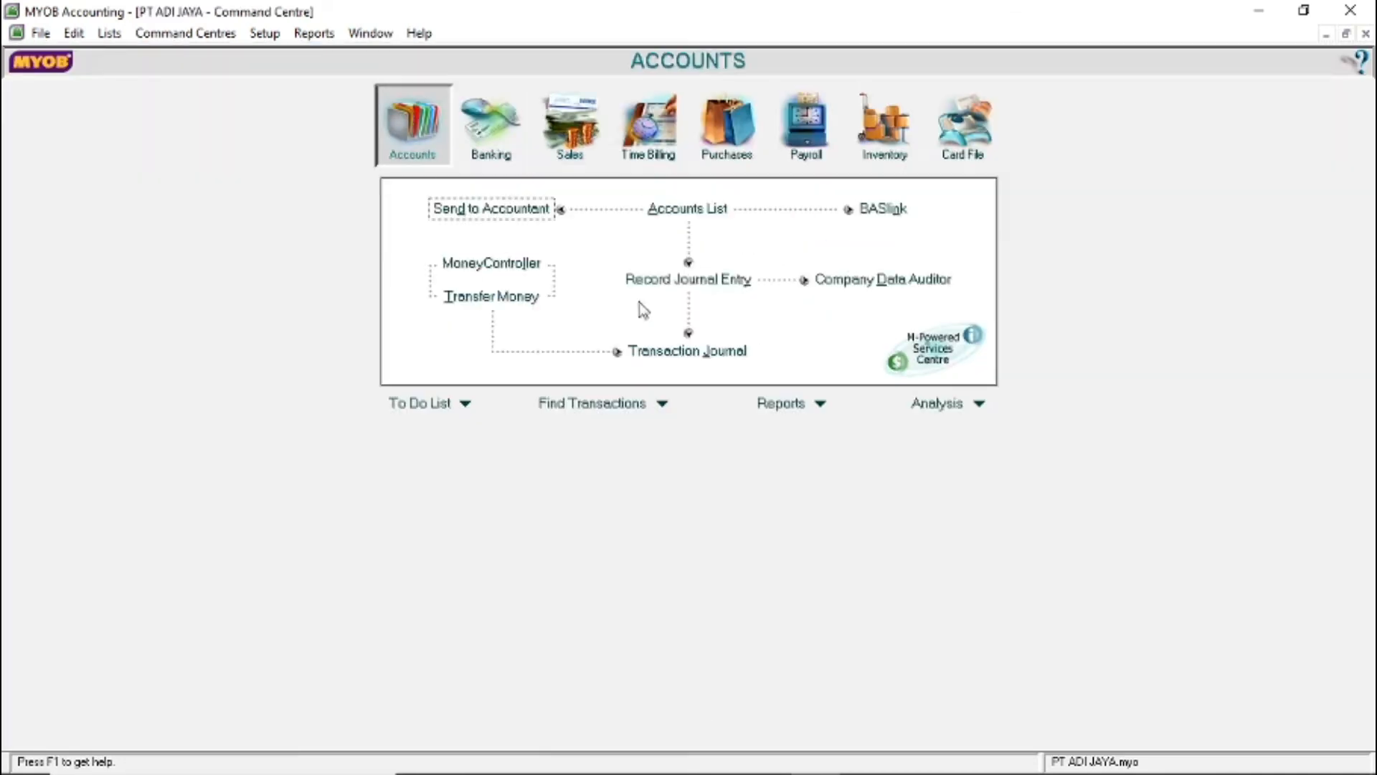
left_click(668, 353)
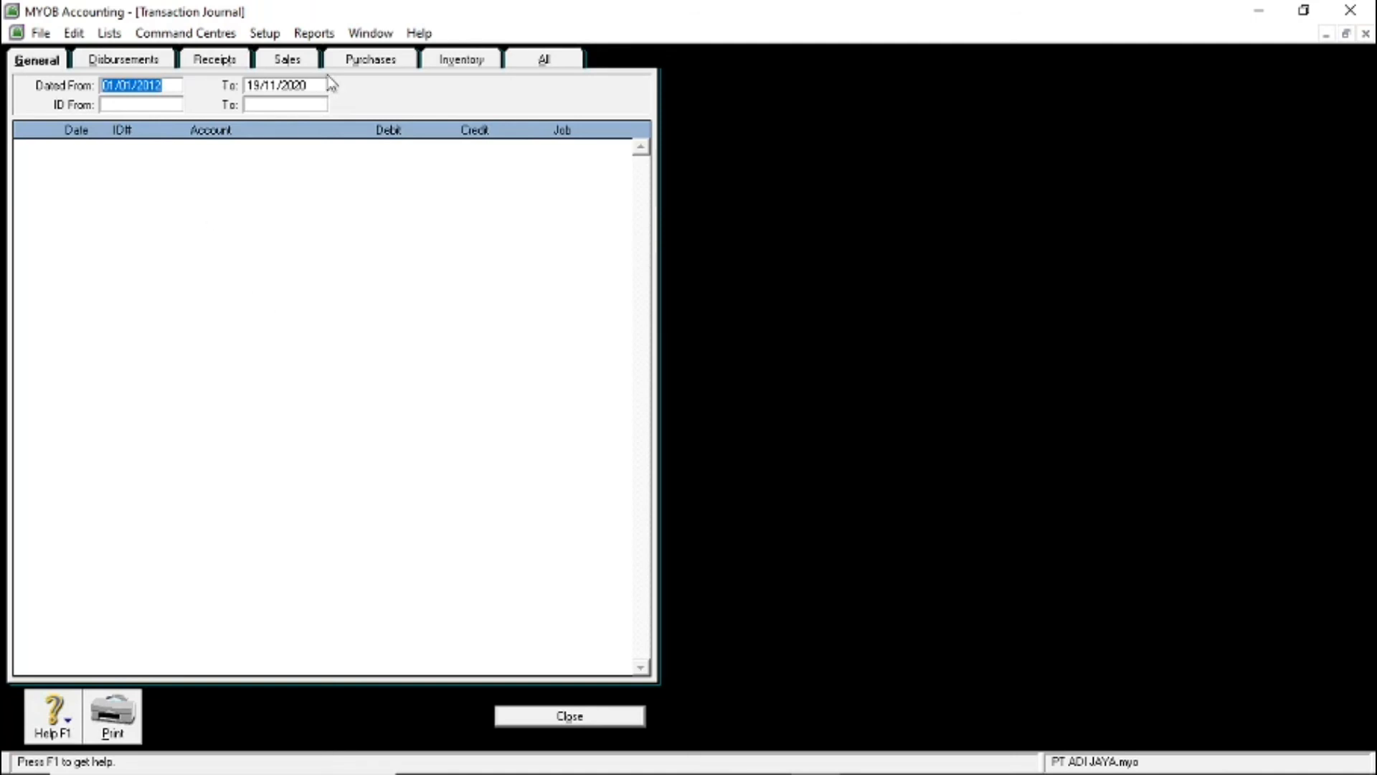
left_click(294, 63)
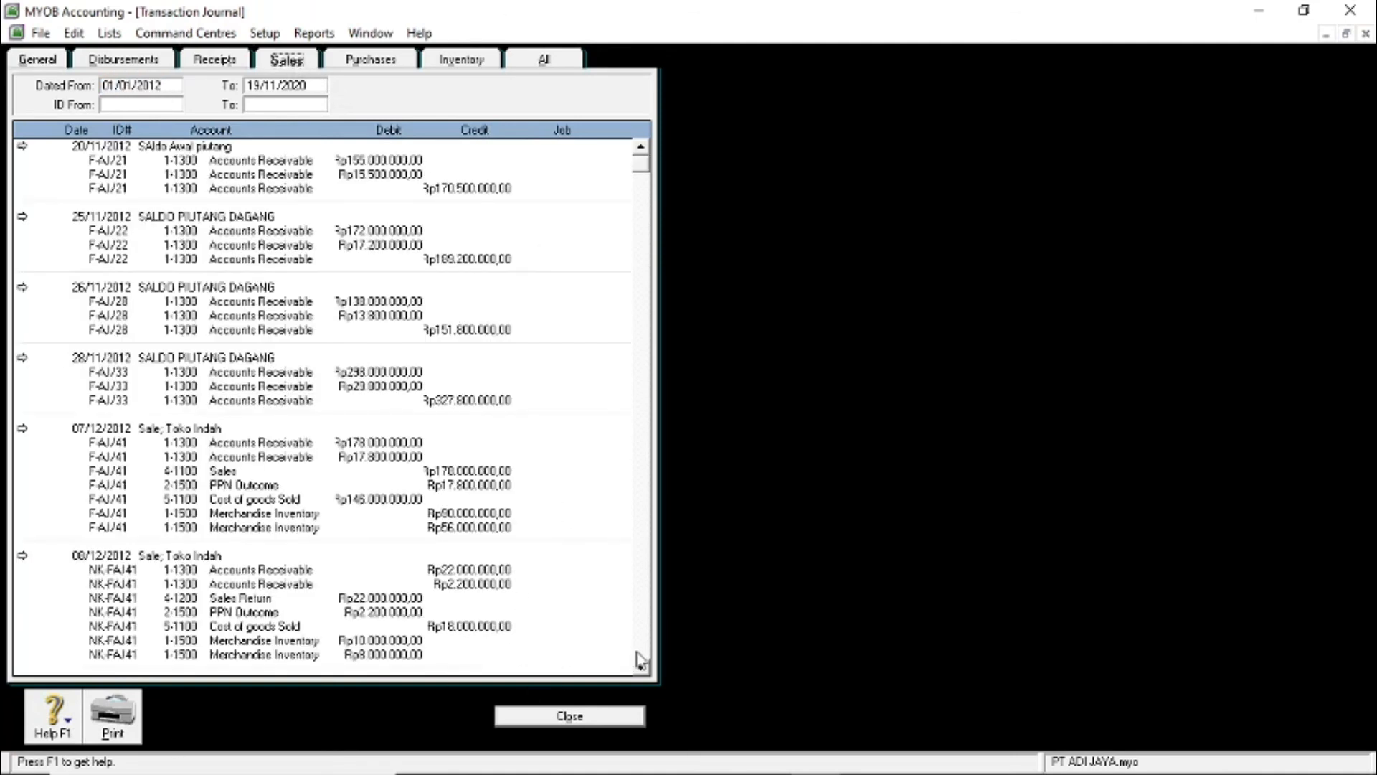
scroll(640, 658, "down", 5)
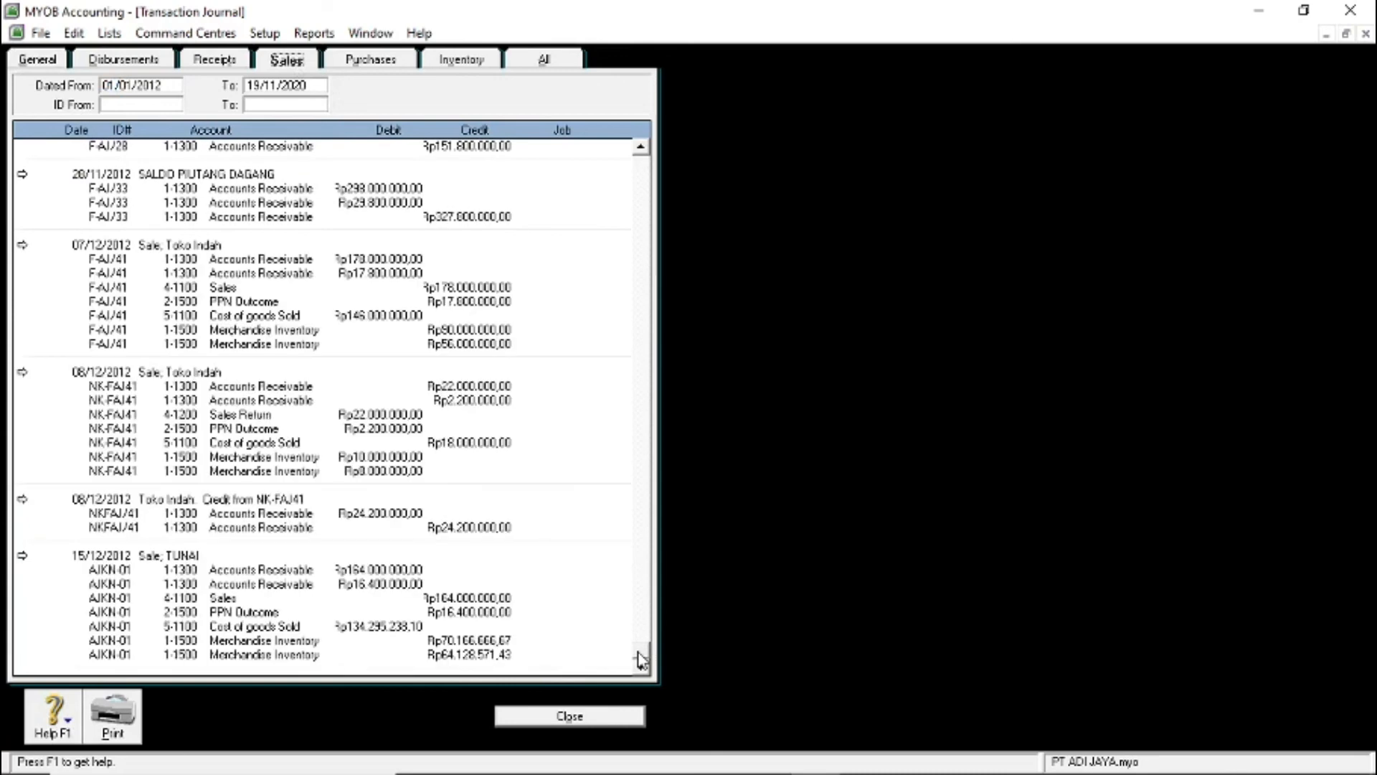
left_click(539, 719)
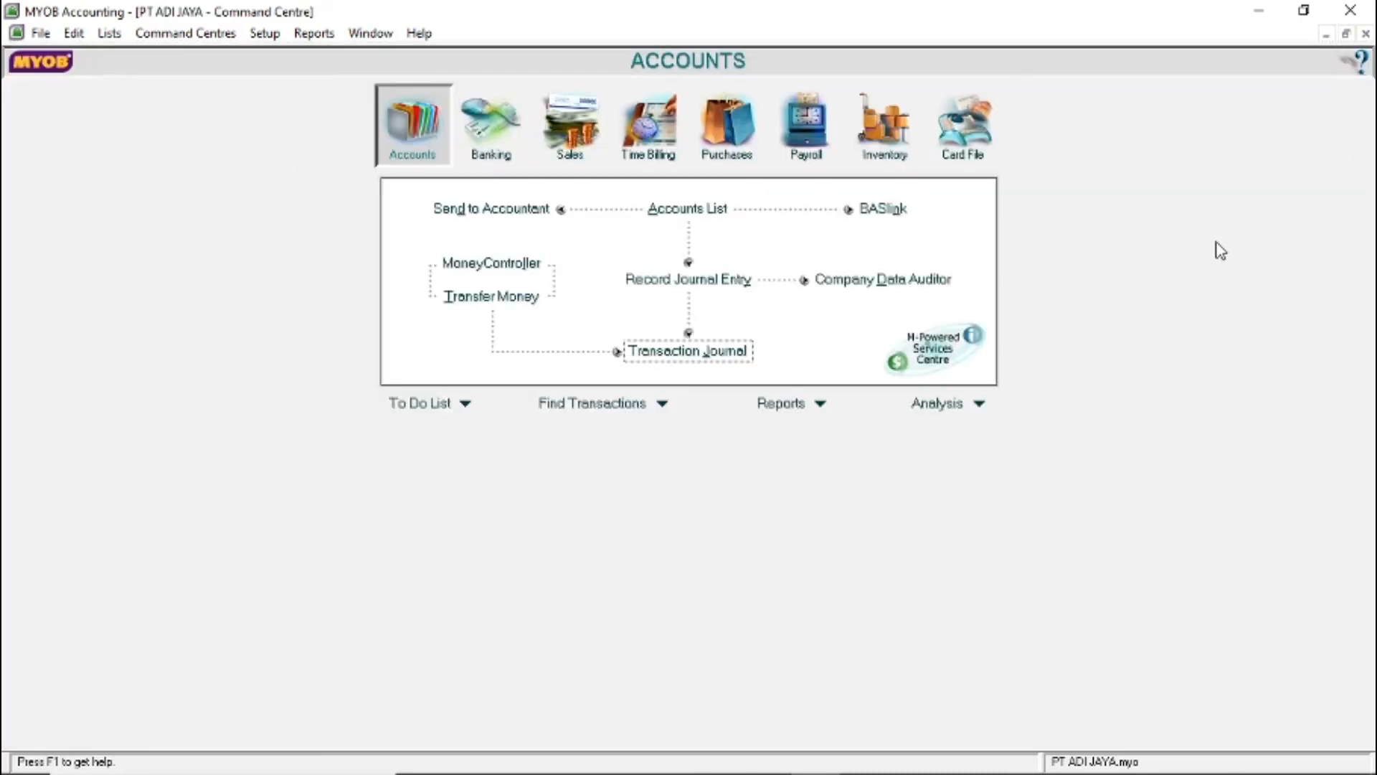
left_click(1264, 11)
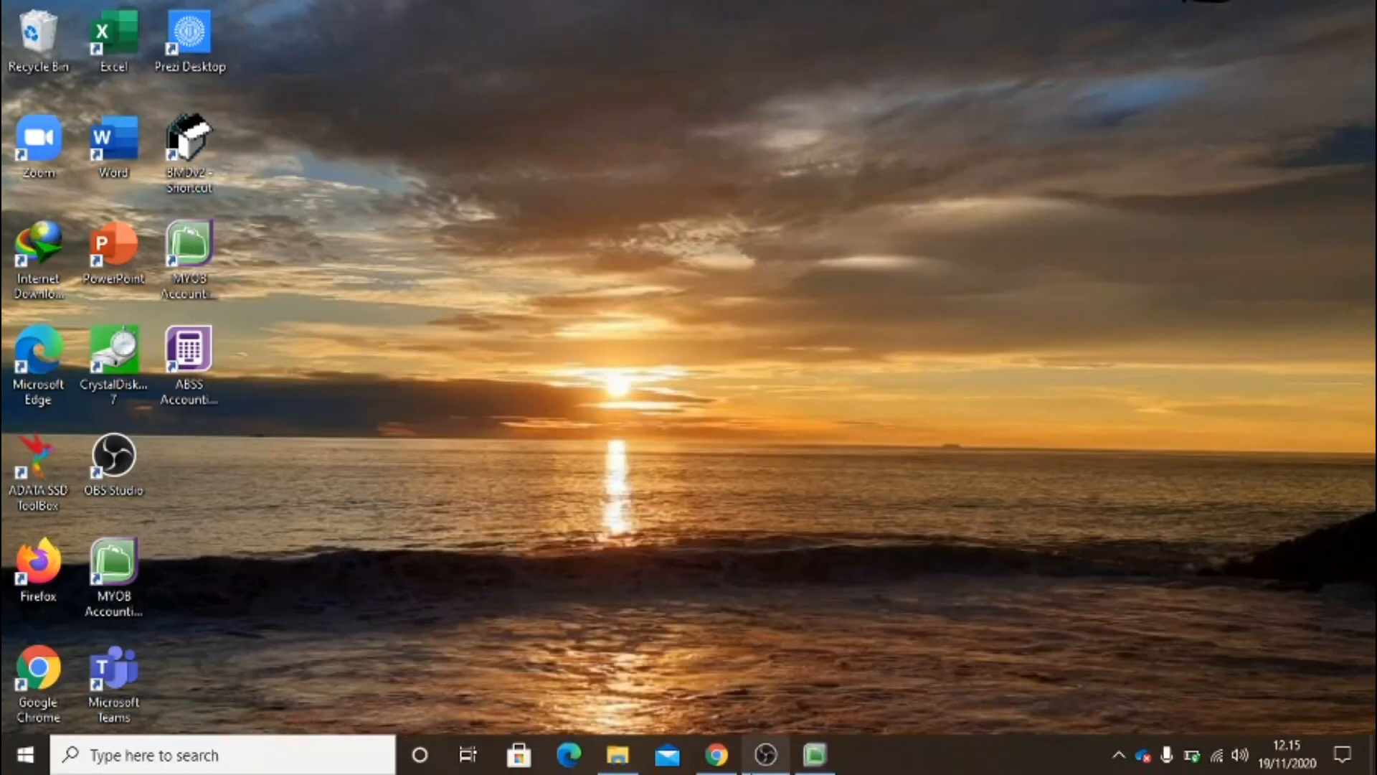
mouse_move(774, 762)
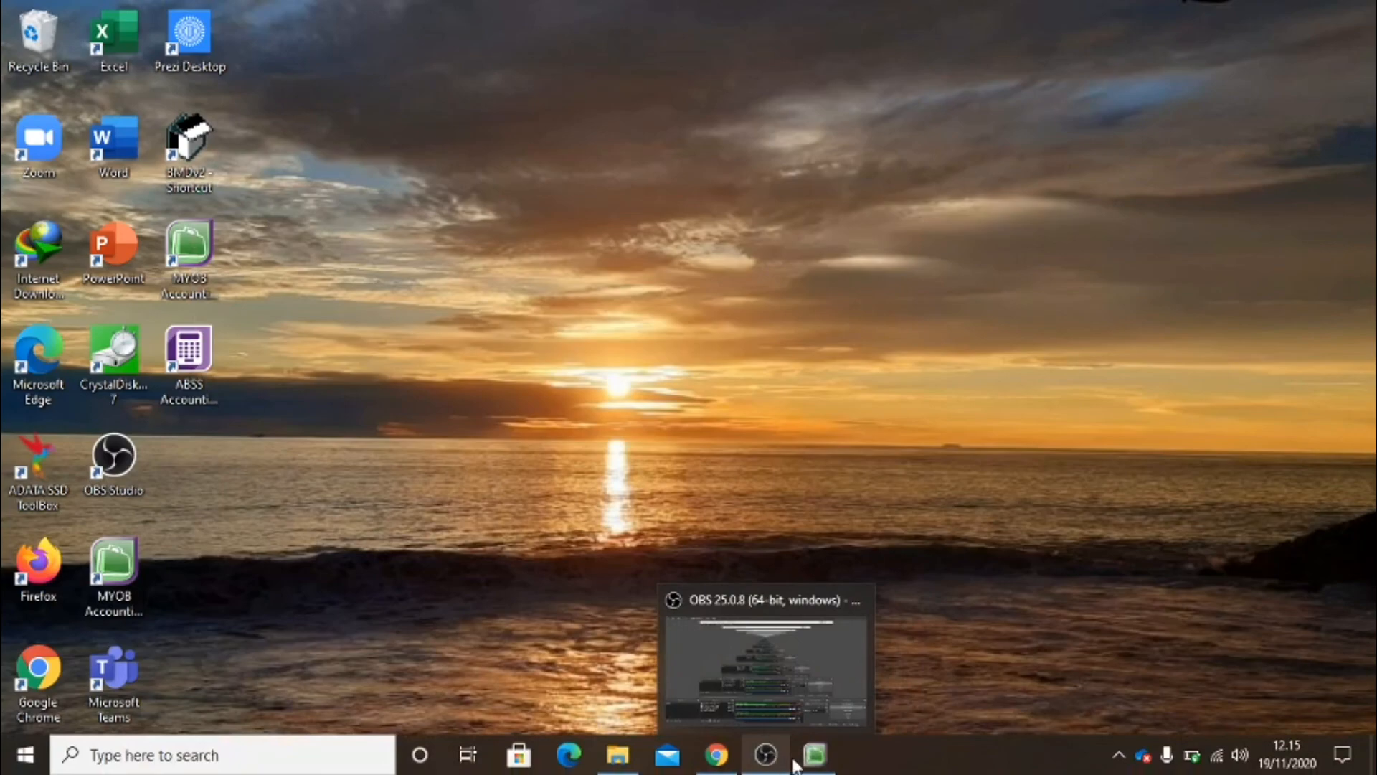